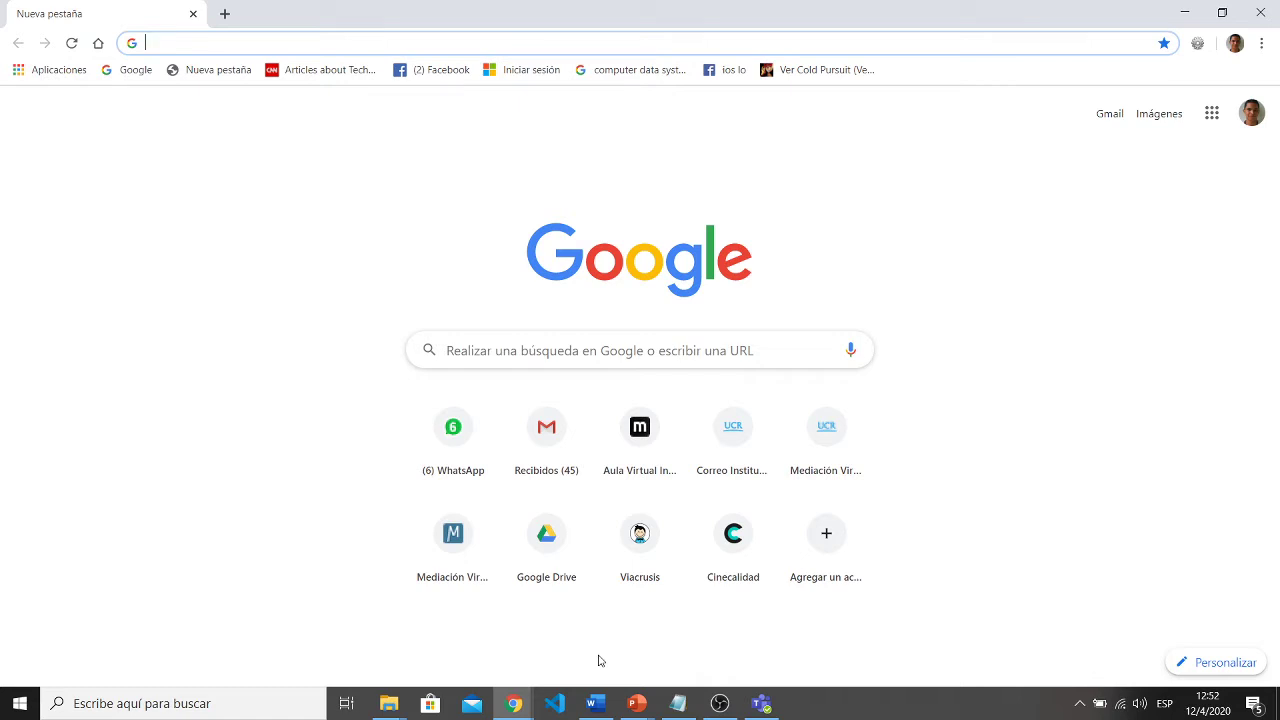
- Search 'google forms' in Chrome and open the Spanish Formularios de Google page
{"action": "type", "text": "google"}
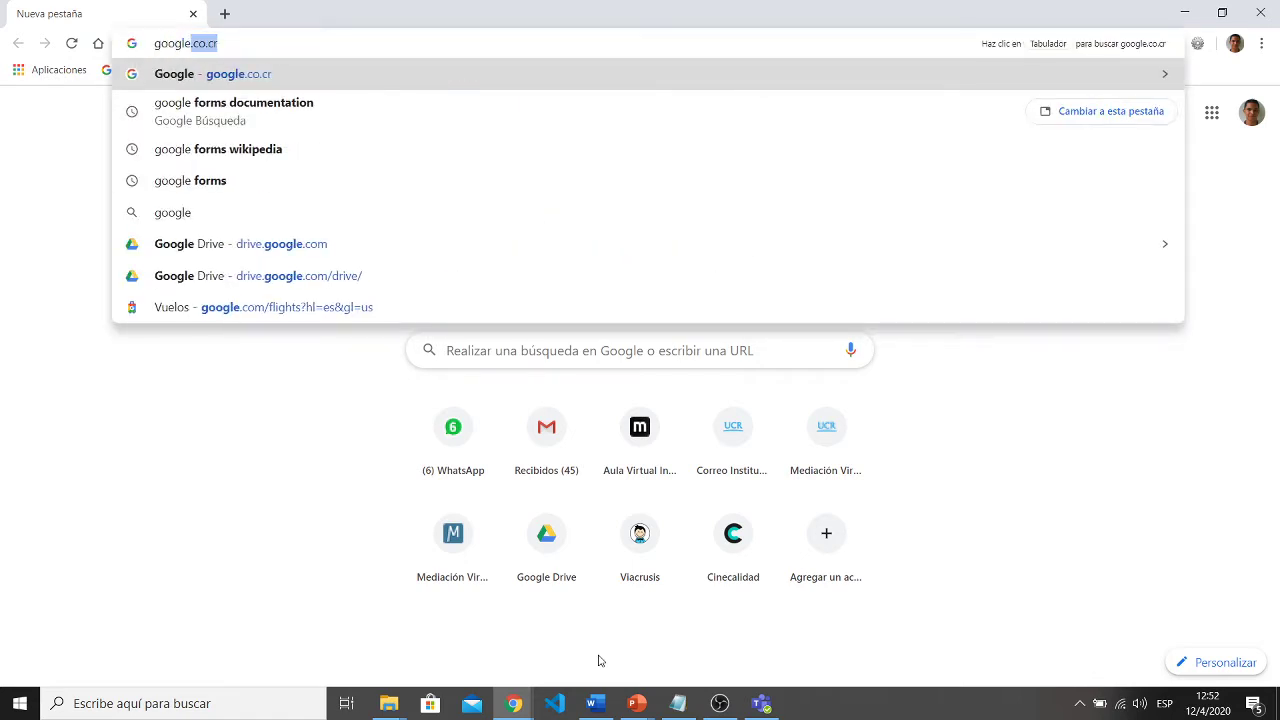
{"action": "type", "text": " form"}
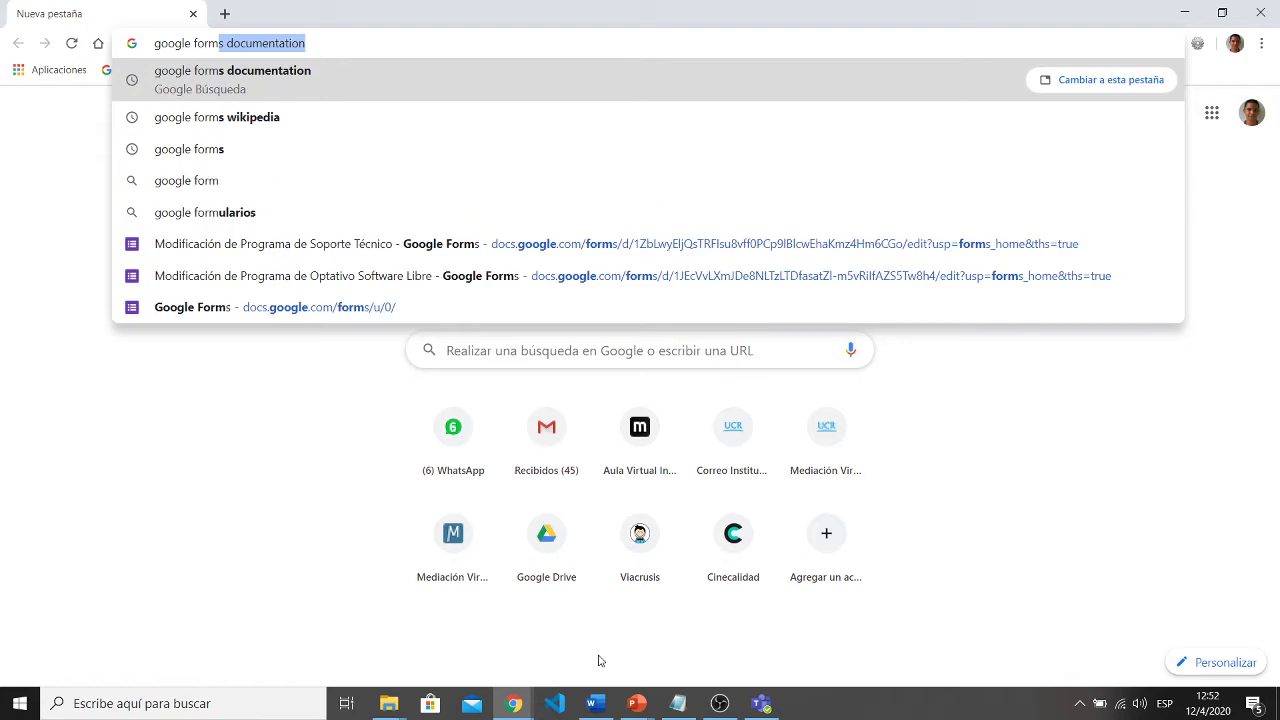
{"action": "type", "text": "s"}
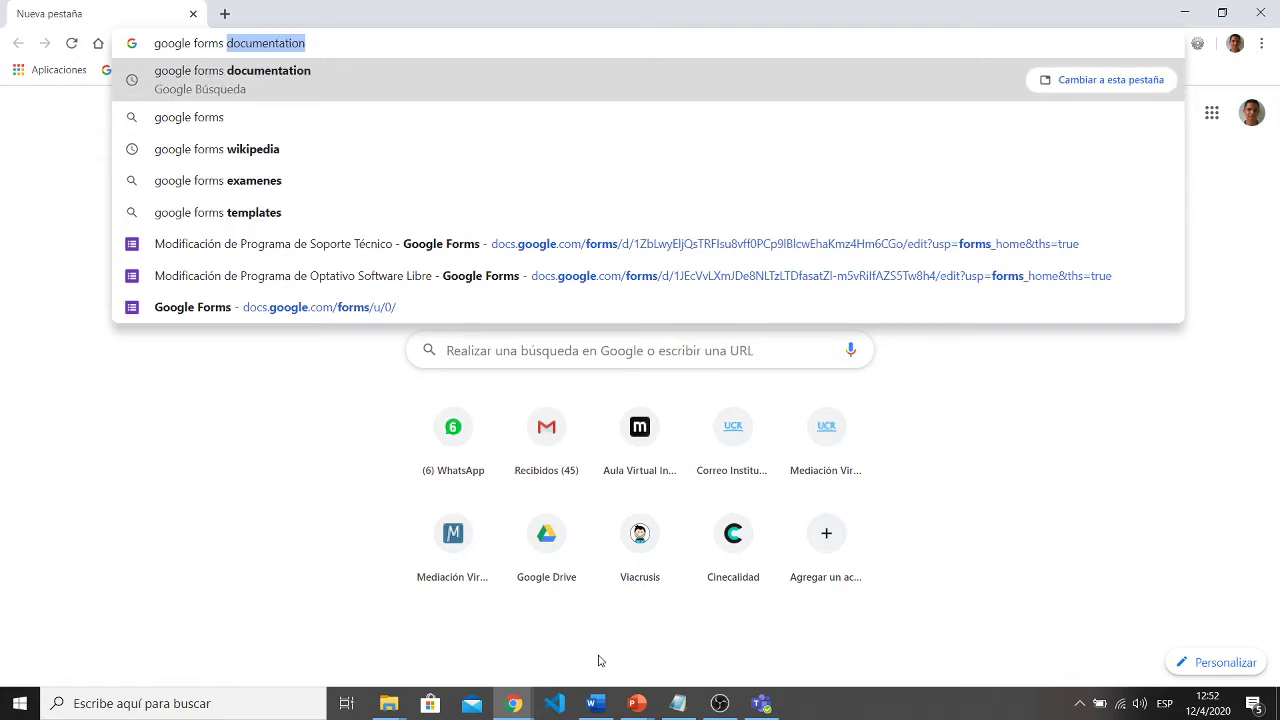
{"action": "key", "text": "BackSpace"}
{"action": "key", "text": "Return"}
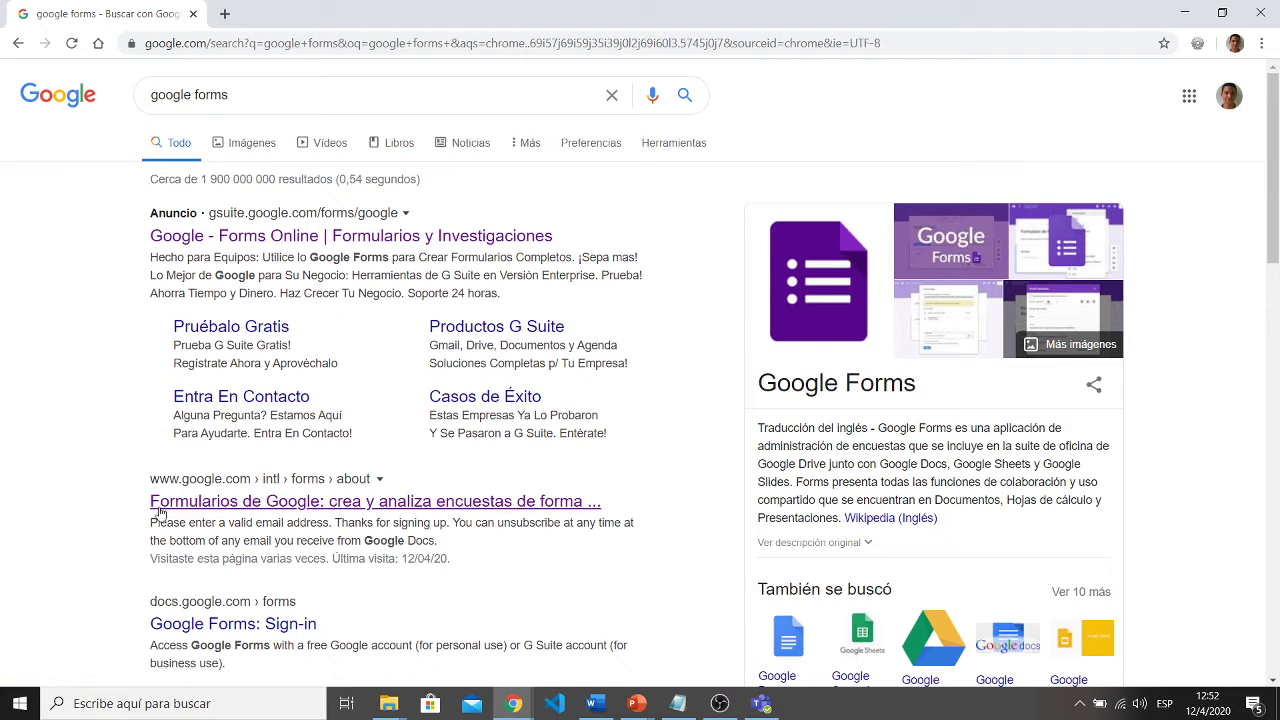
{"action": "left_click", "coordinate": [410, 510]}
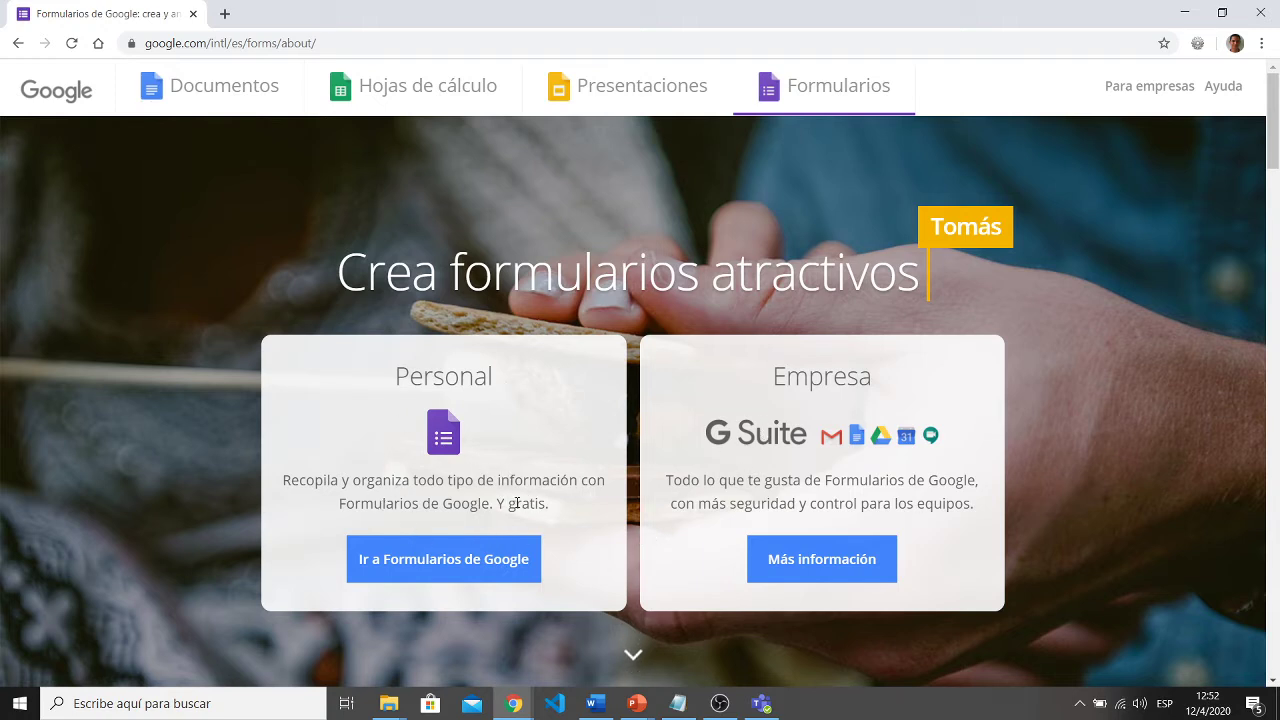
- Go to the Google Forms home and scroll through the recent forms
{"action": "left_click", "coordinate": [461, 563]}
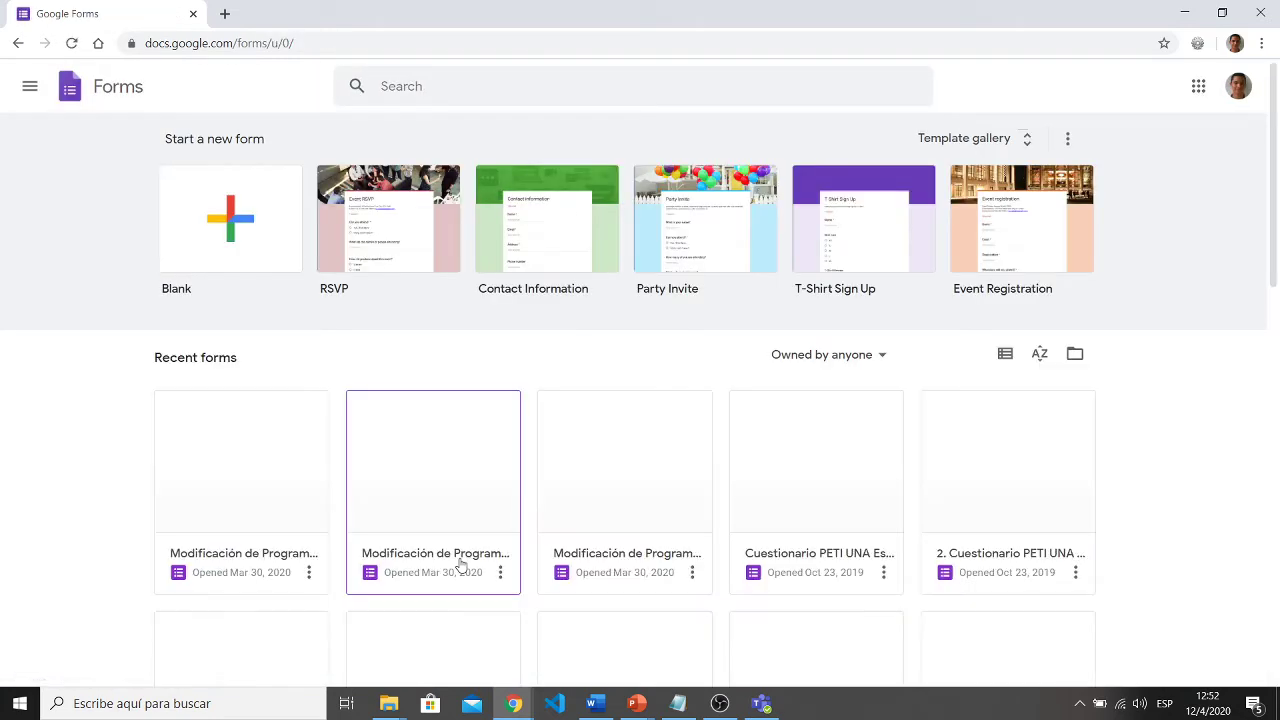
{"action": "scroll", "coordinate": [461, 565], "scroll_direction": "down", "scroll_amount": 2}
{"action": "scroll", "coordinate": [461, 565], "scroll_direction": "down", "scroll_amount": 5}
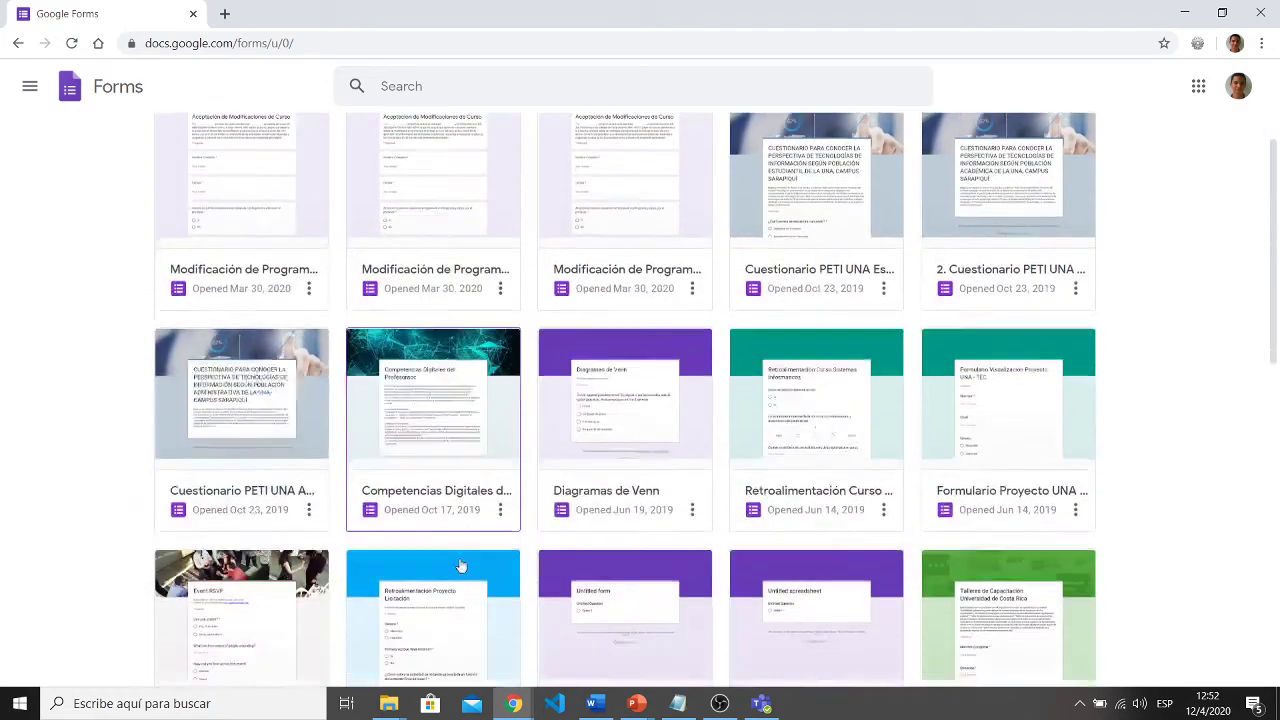
{"action": "scroll", "coordinate": [461, 565], "scroll_direction": "down", "scroll_amount": 2}
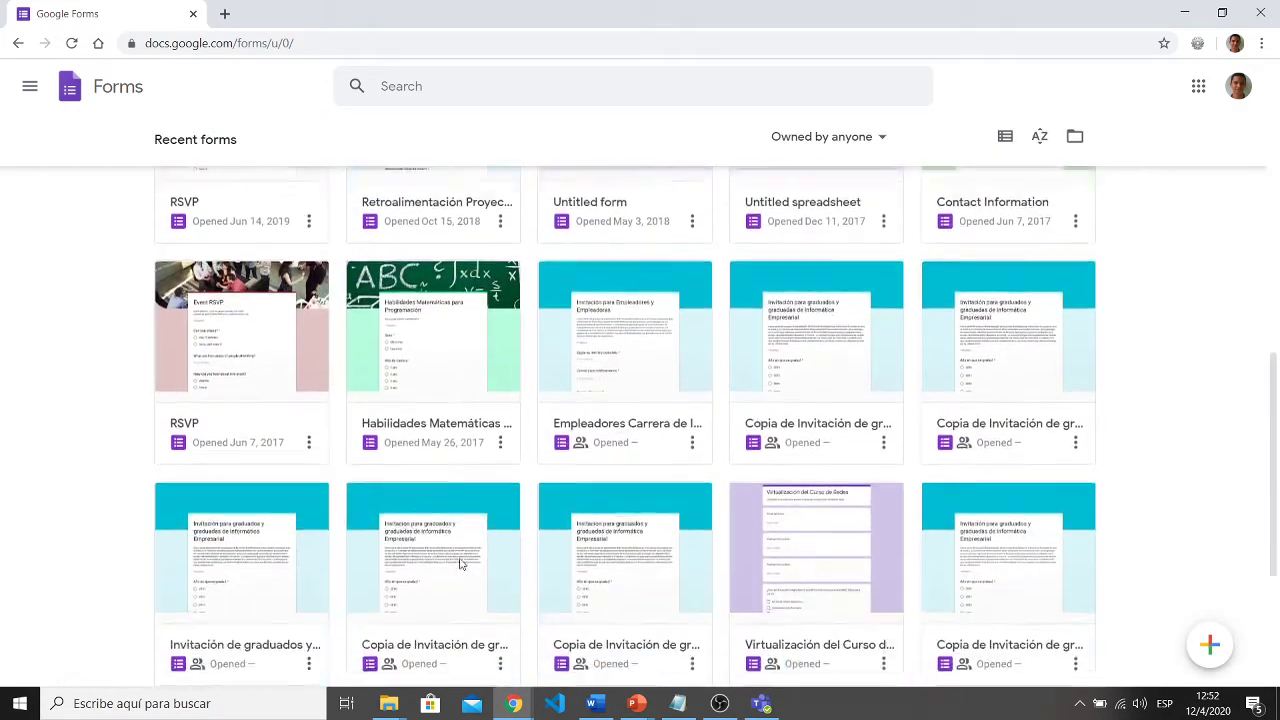
{"action": "scroll", "coordinate": [461, 566], "scroll_direction": "up", "scroll_amount": 3}
{"action": "scroll", "coordinate": [461, 565], "scroll_direction": "up", "scroll_amount": 6}
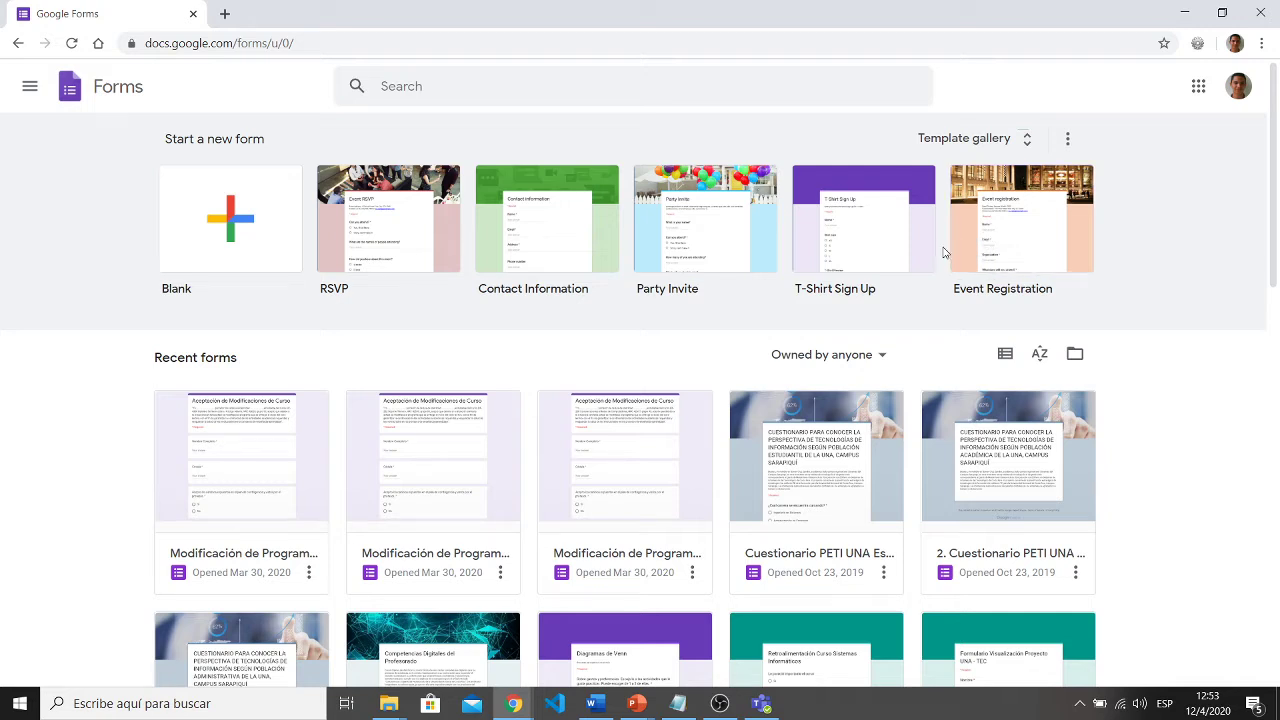
- Browse the template gallery, return home, and open then close the main menu
{"action": "left_click", "coordinate": [1030, 141]}
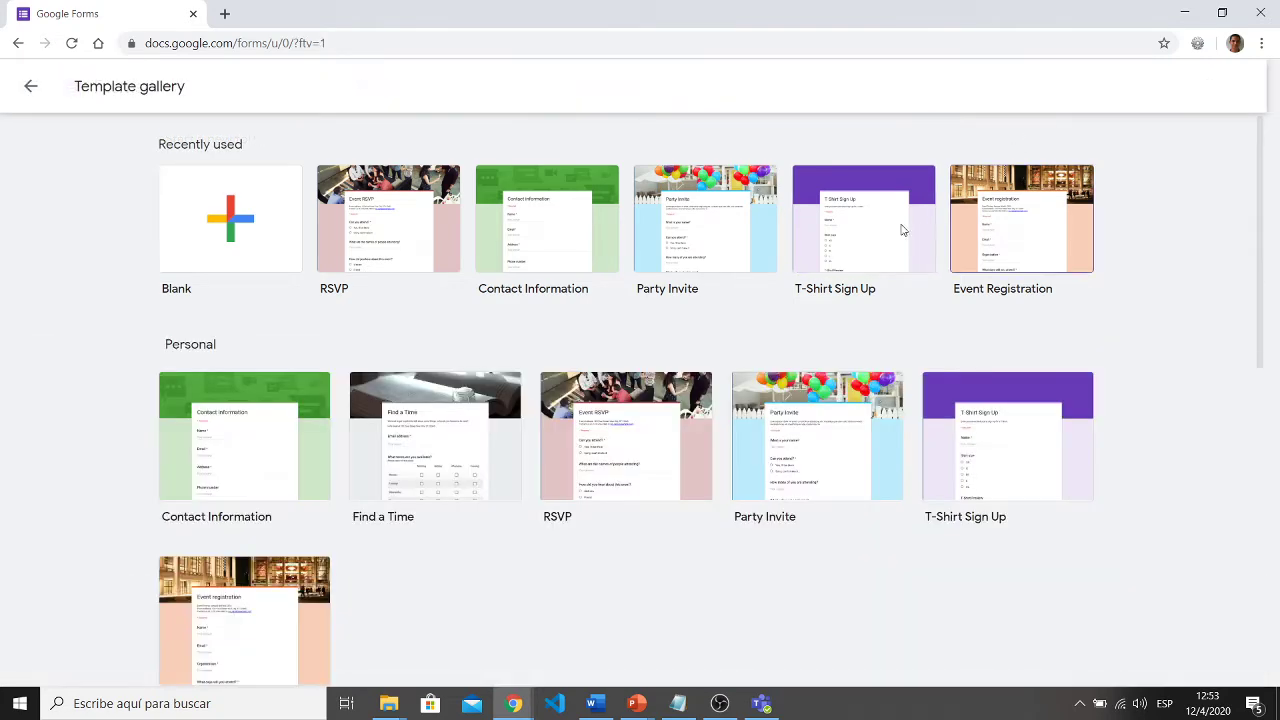
{"action": "scroll", "coordinate": [683, 471], "scroll_direction": "down", "scroll_amount": 3}
{"action": "scroll", "coordinate": [683, 471], "scroll_direction": "up", "scroll_amount": 3}
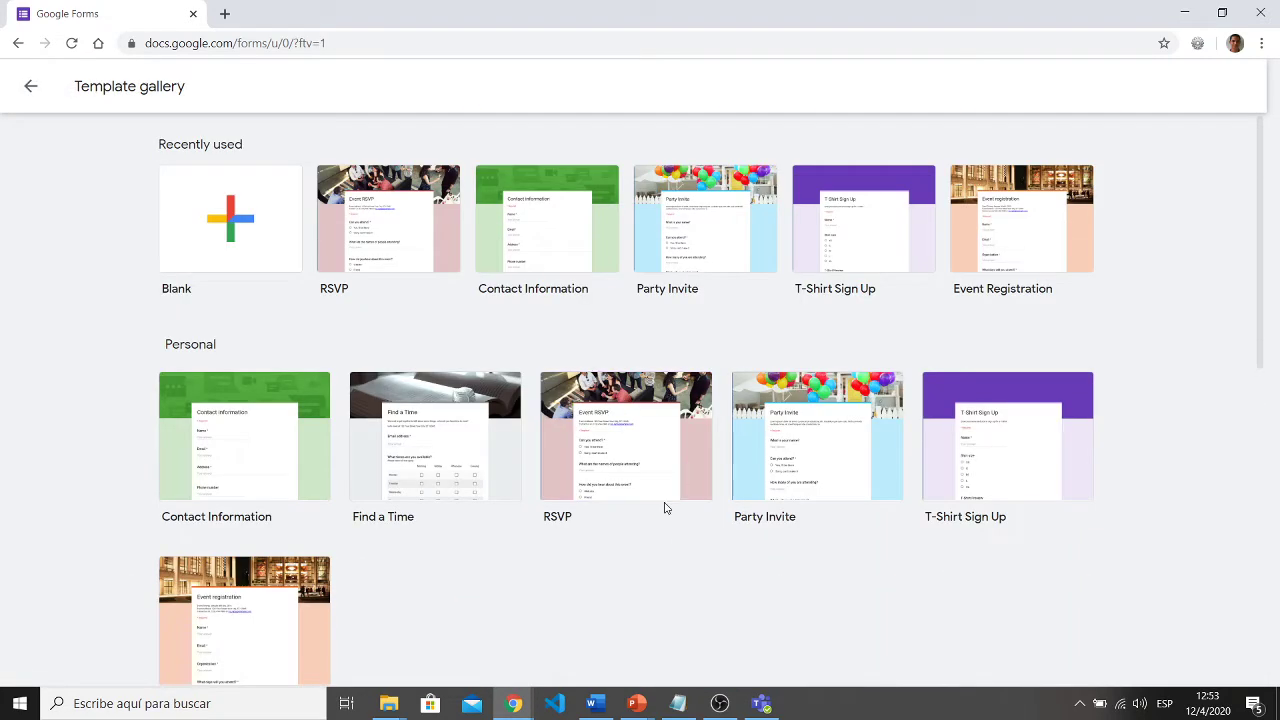
{"action": "left_click", "coordinate": [34, 82]}
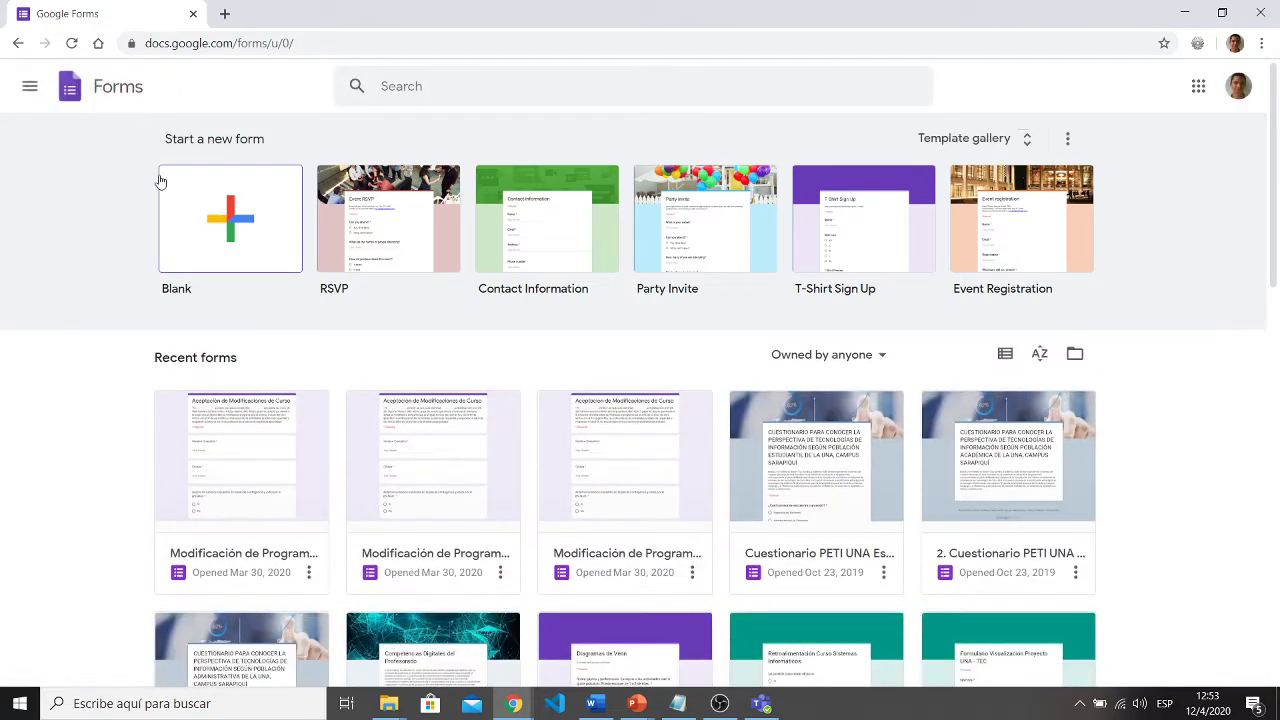
{"action": "left_click", "coordinate": [33, 100]}
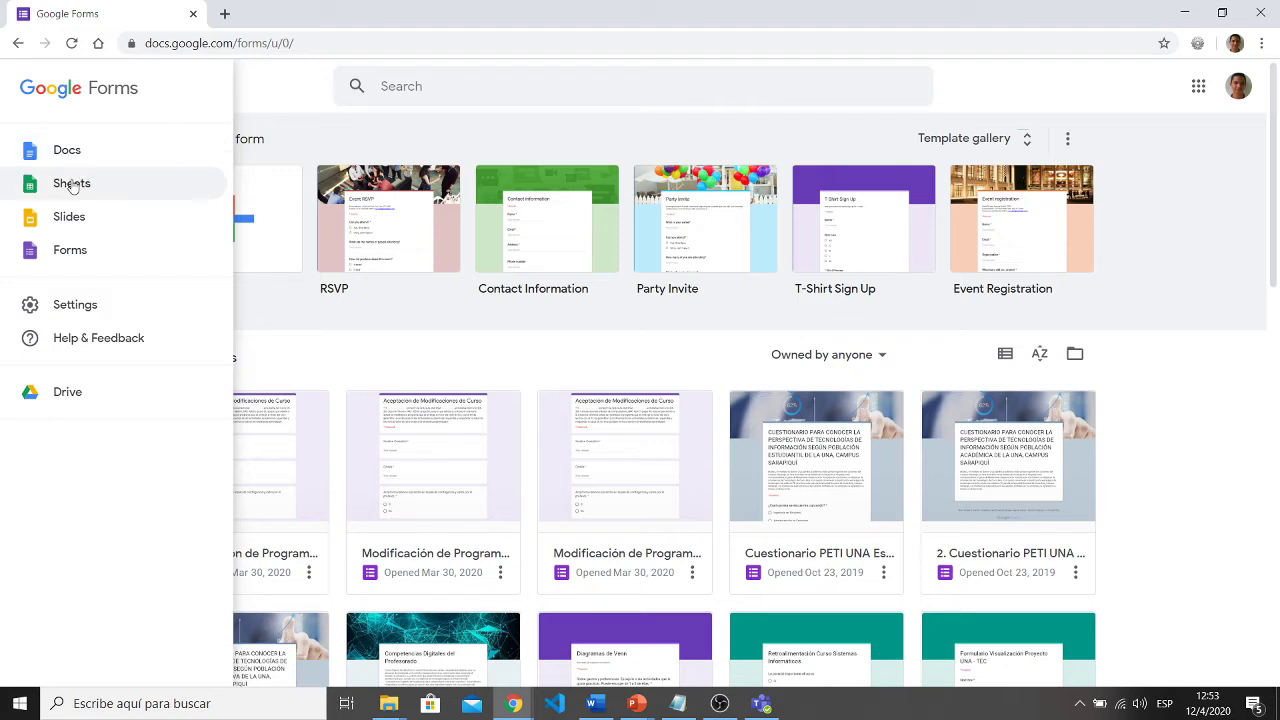
{"action": "left_click", "coordinate": [124, 197]}
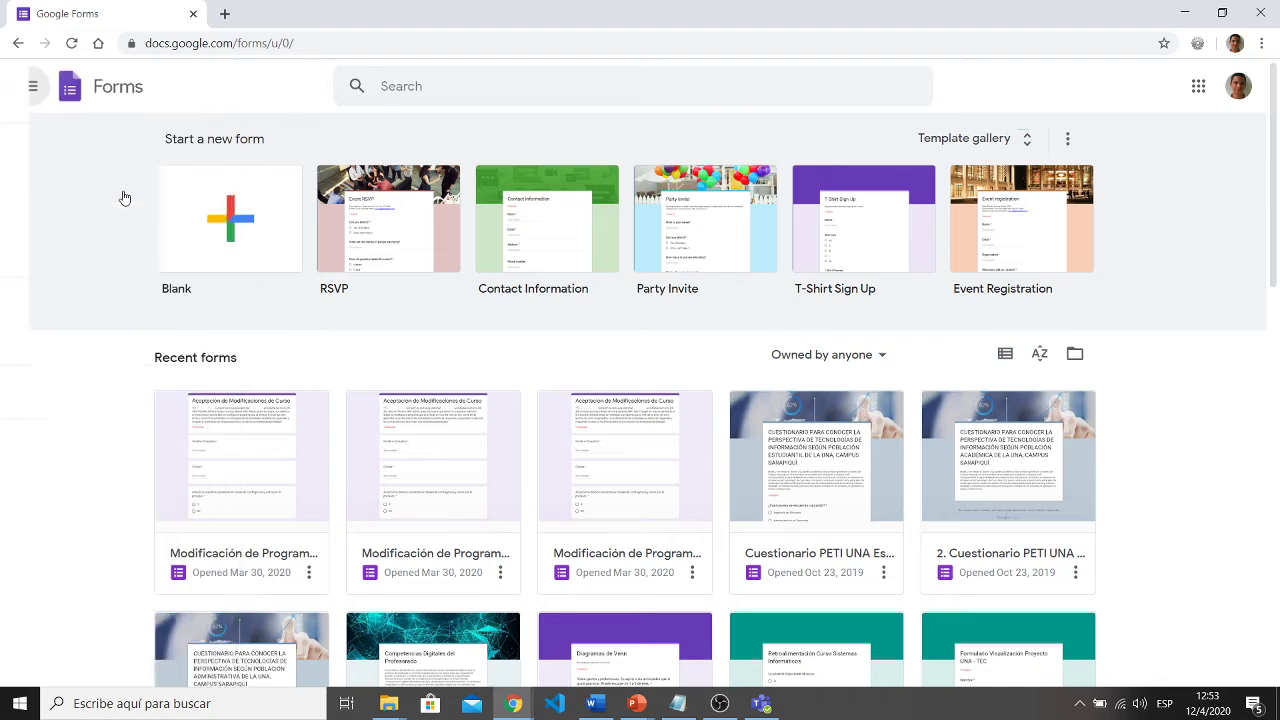
- Create a blank form titled 'Información Sección 11-2 CTPP'
{"action": "left_click", "coordinate": [214, 219]}
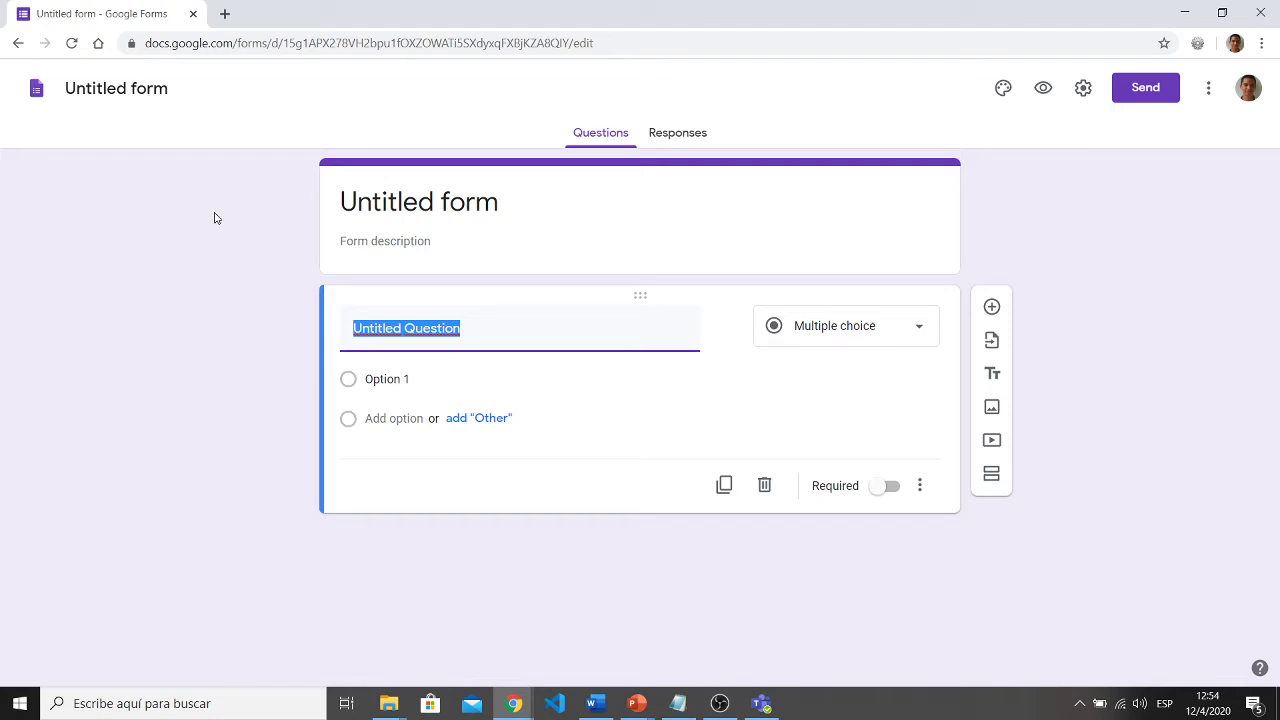
{"action": "left_click", "coordinate": [505, 203]}
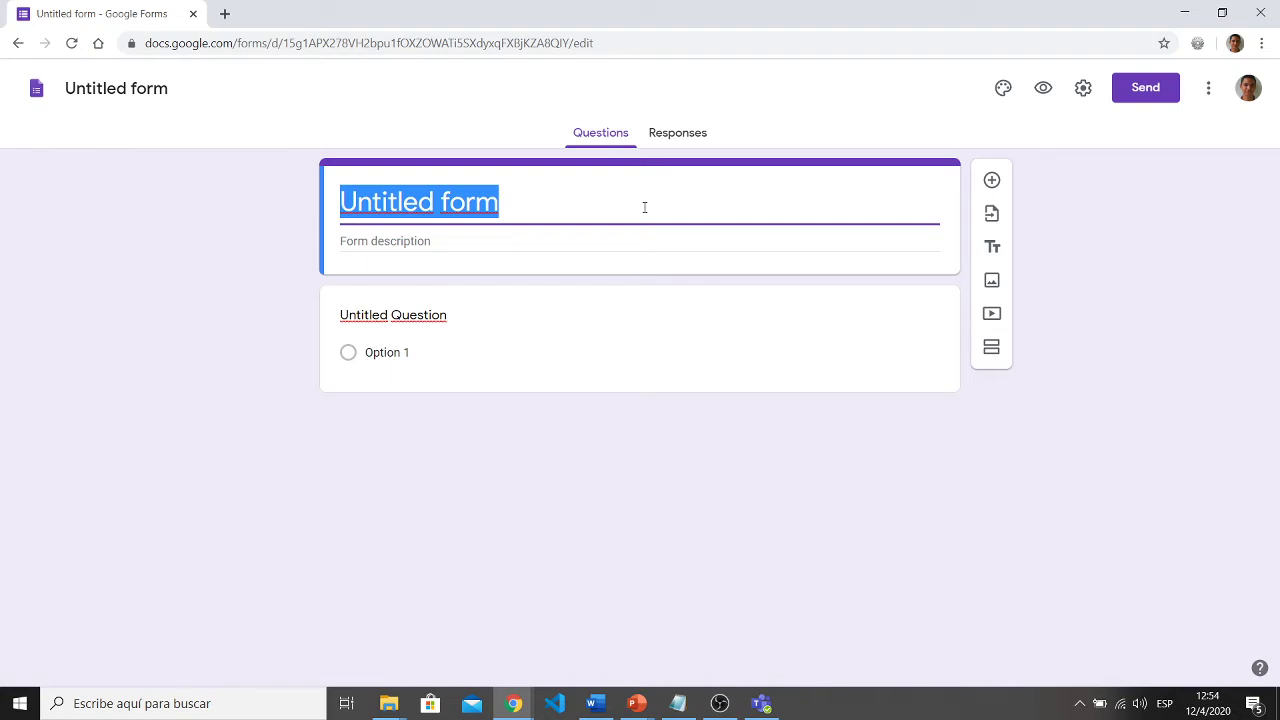
{"action": "type", "text": "Inform"}
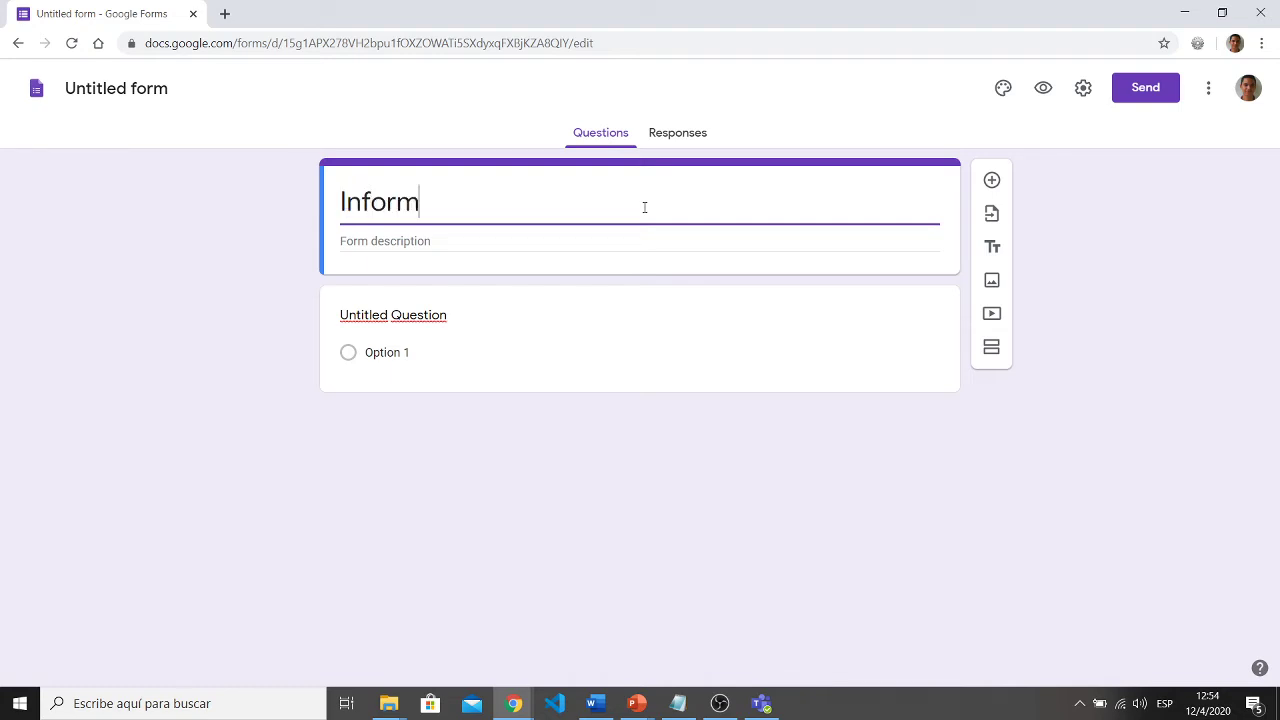
{"action": "type", "text": "ación"}
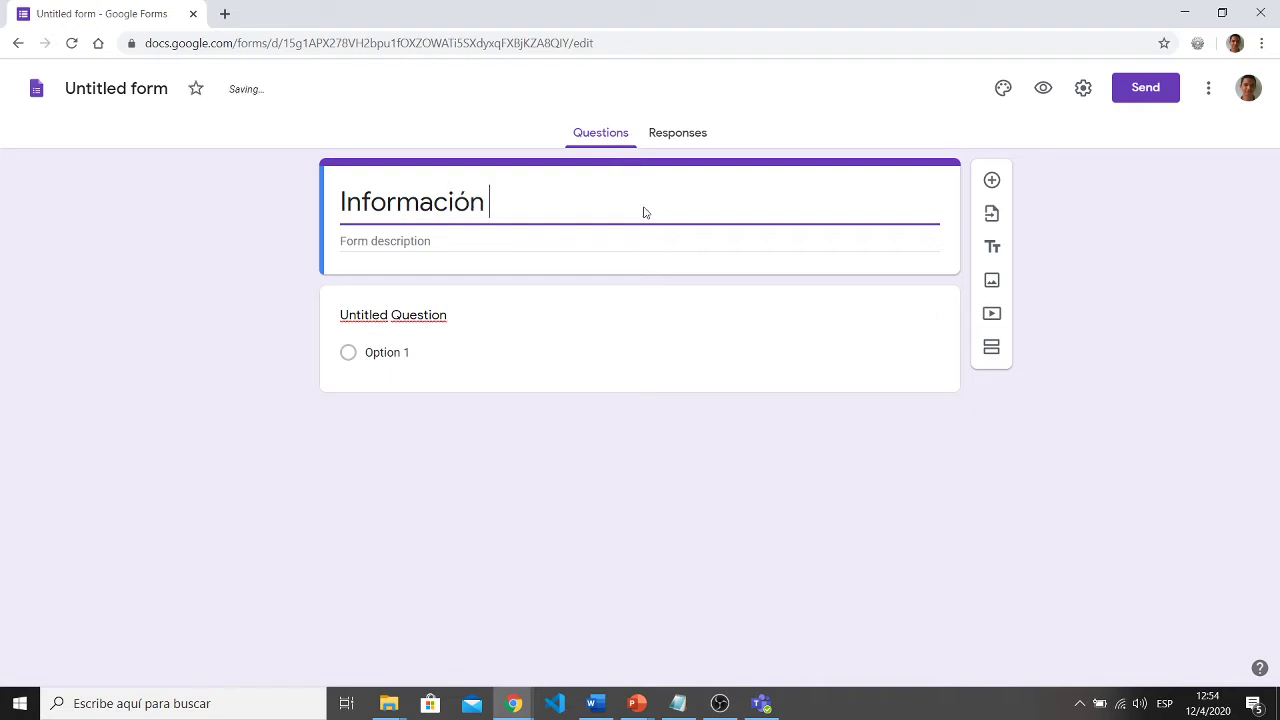
{"action": "type", "text": " Secci"}
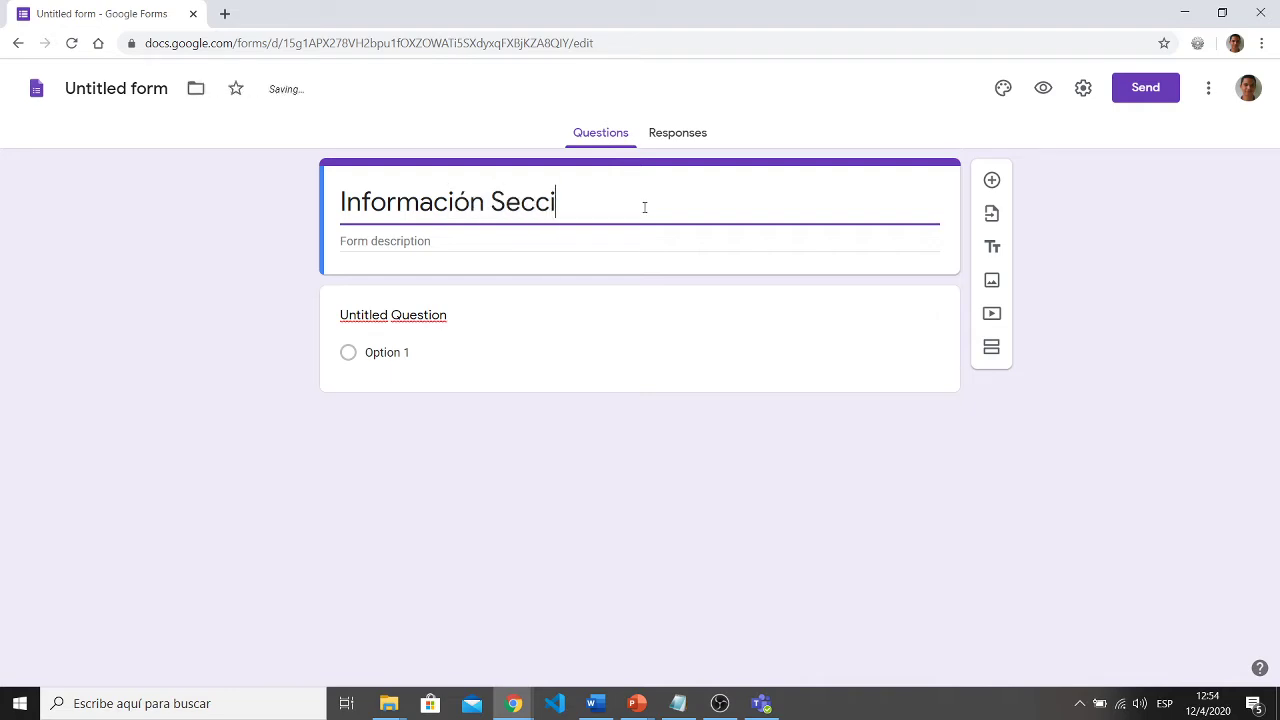
{"action": "type", "text": "ón 11-2 CTPP"}
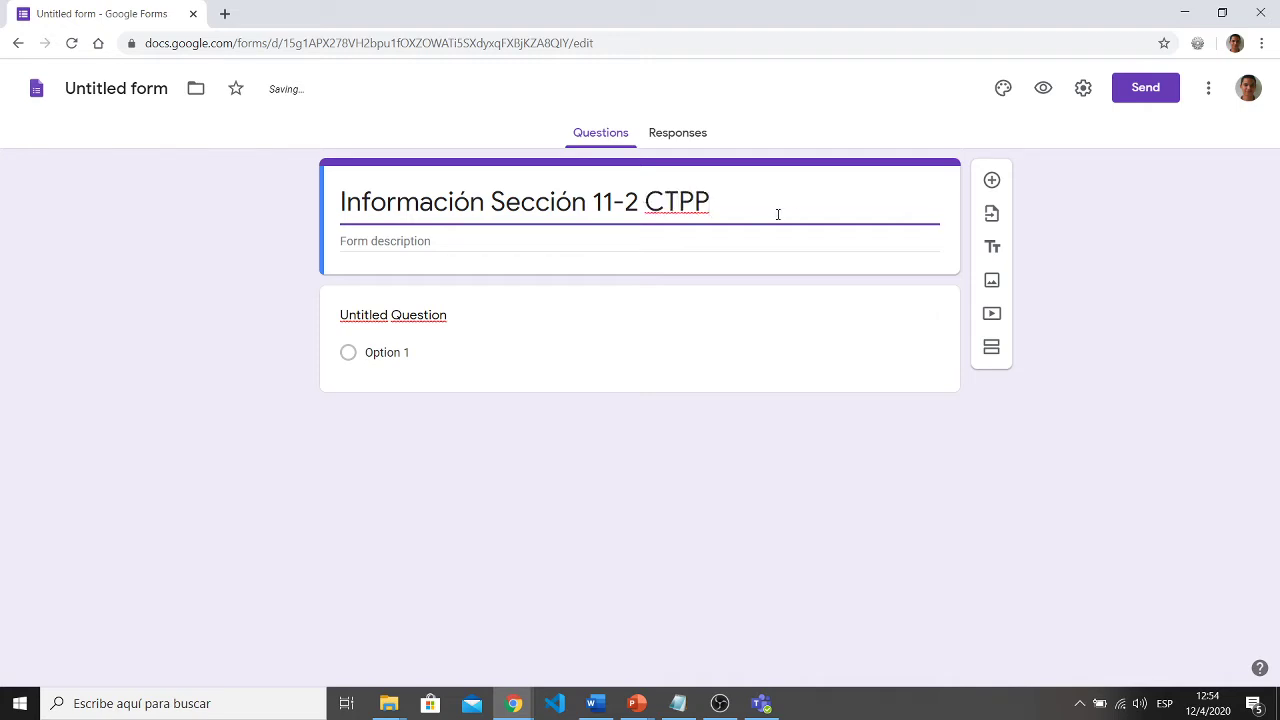
{"action": "left_click", "coordinate": [544, 240]}
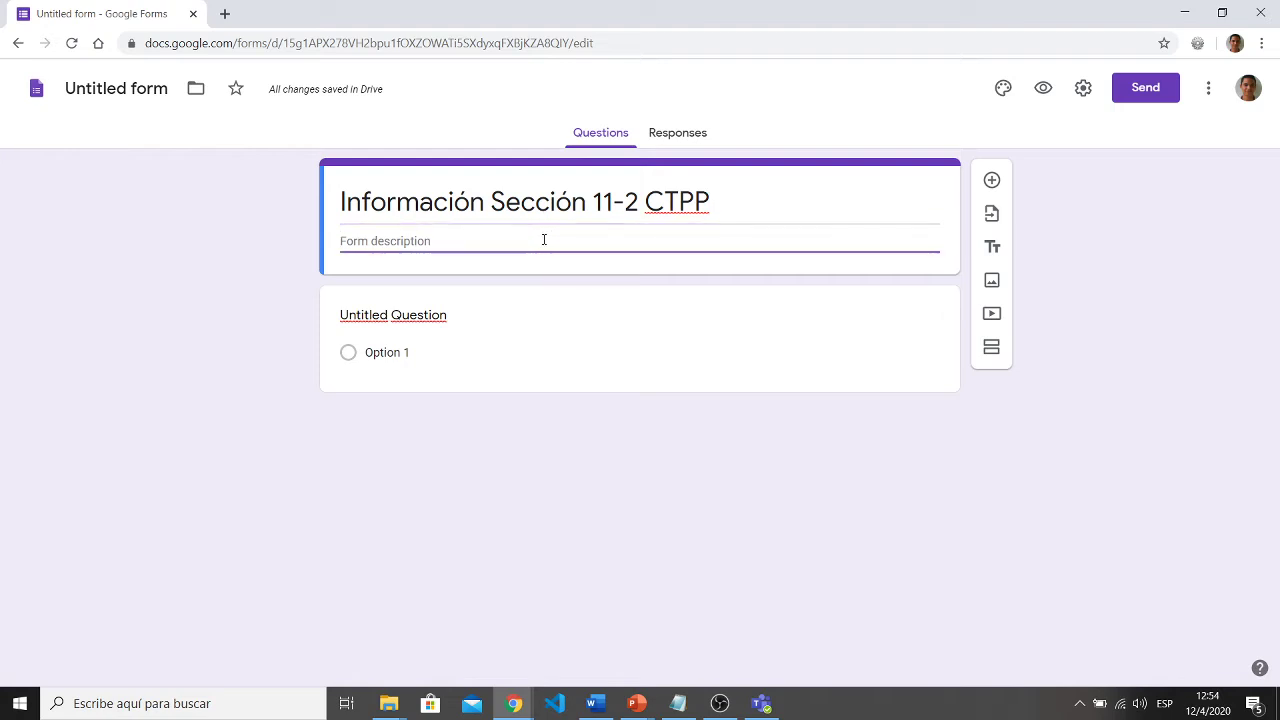
- Add the description 'El presente formulario sirve para recopilar la información personal del estudiantado.'
{"action": "type", "text": "El presente form"}
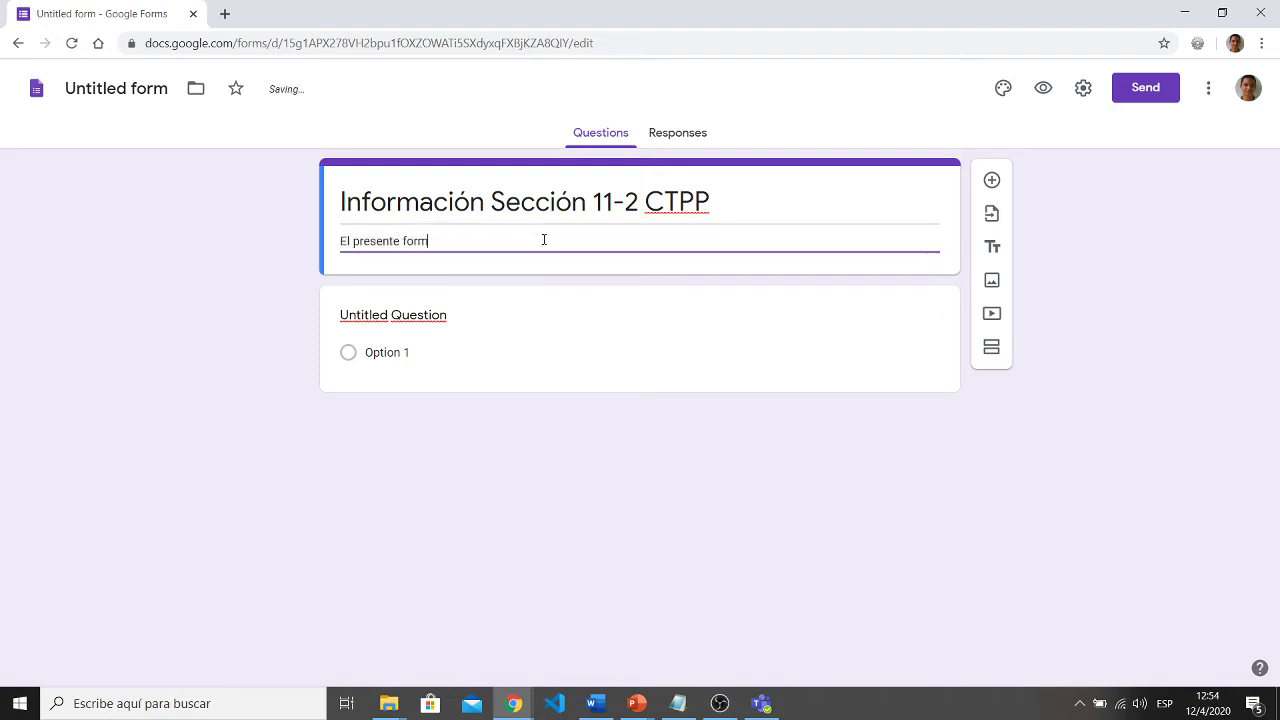
{"action": "type", "text": "ulario s"}
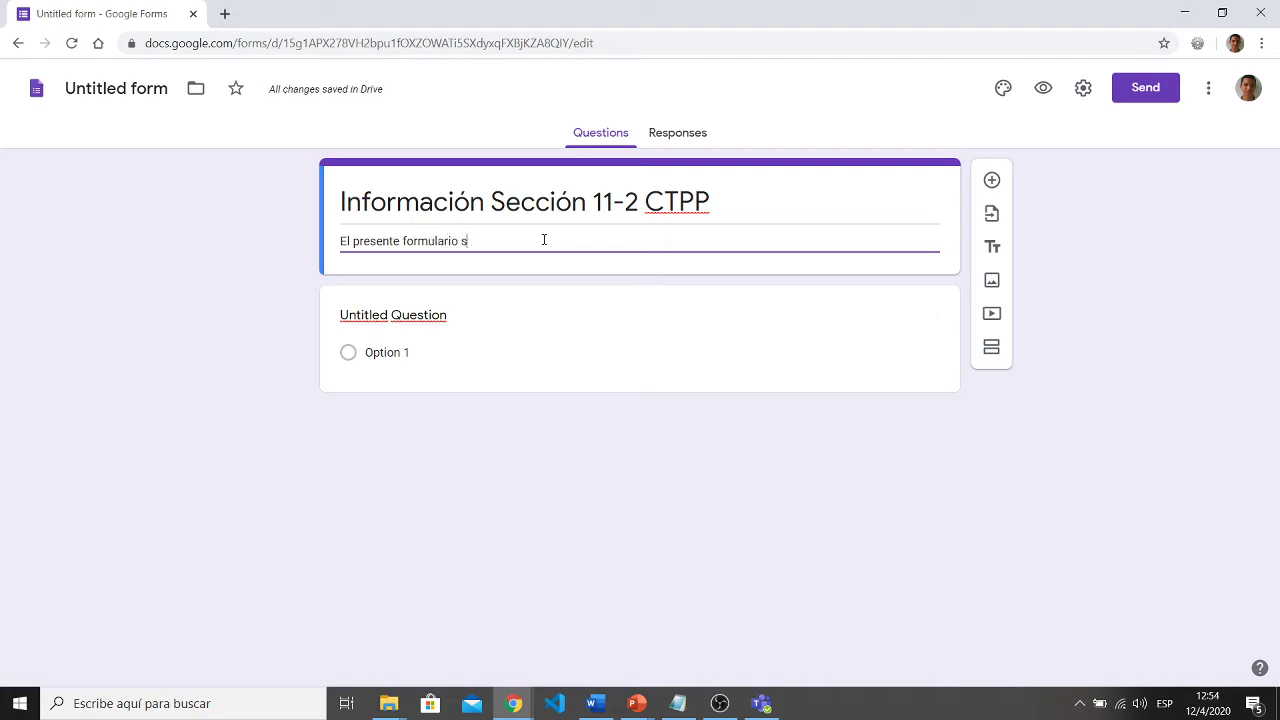
{"action": "type", "text": "irve para recopilar la"}
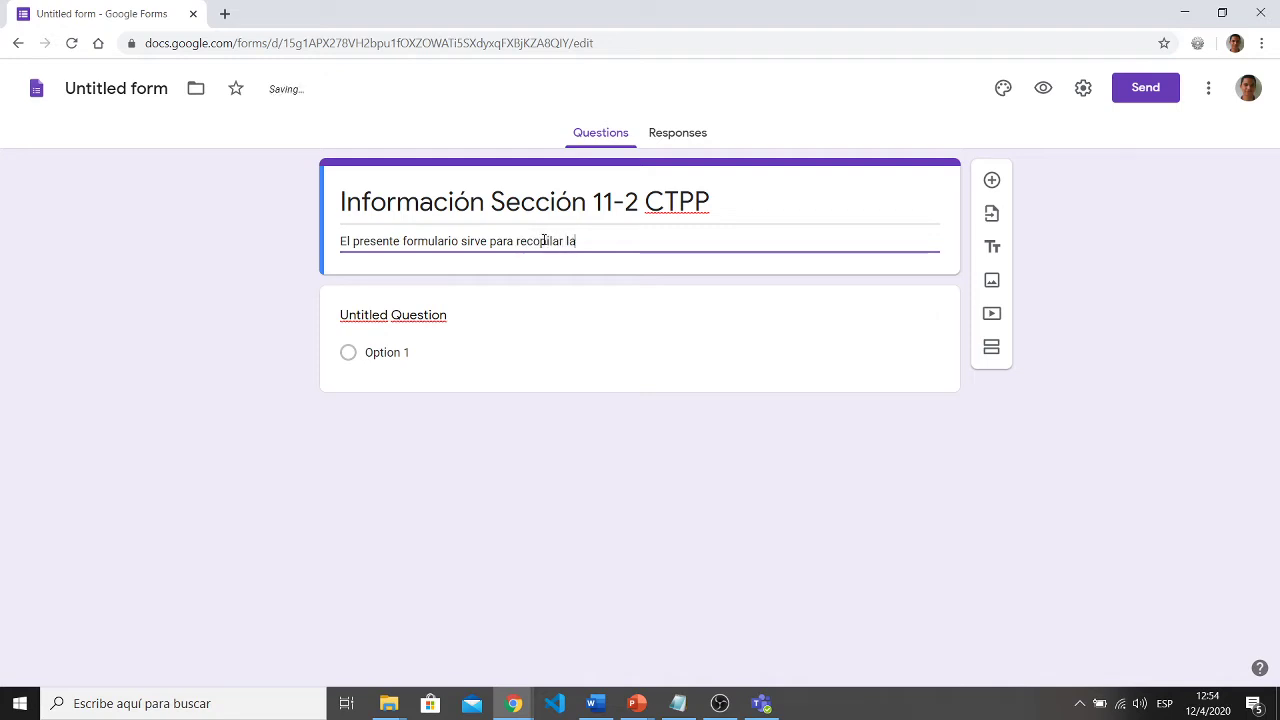
{"action": "type", "text": " información personal del"}
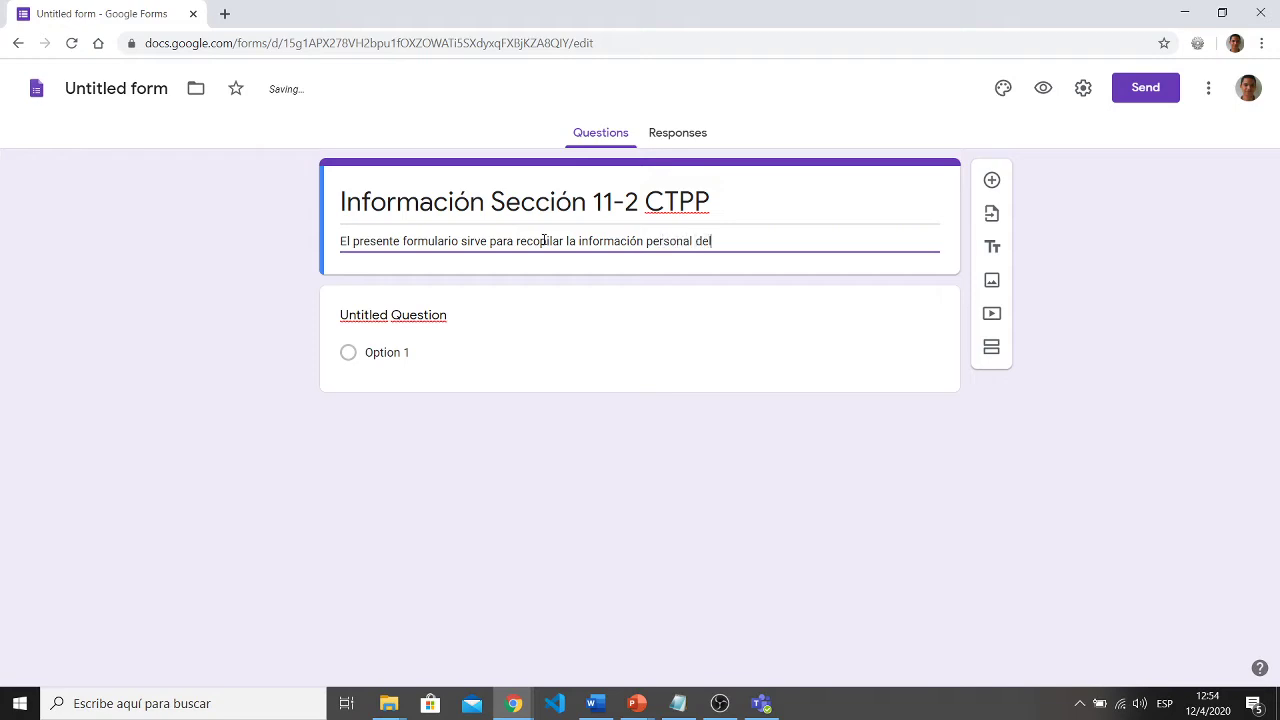
{"action": "type", "text": " estudiante"}
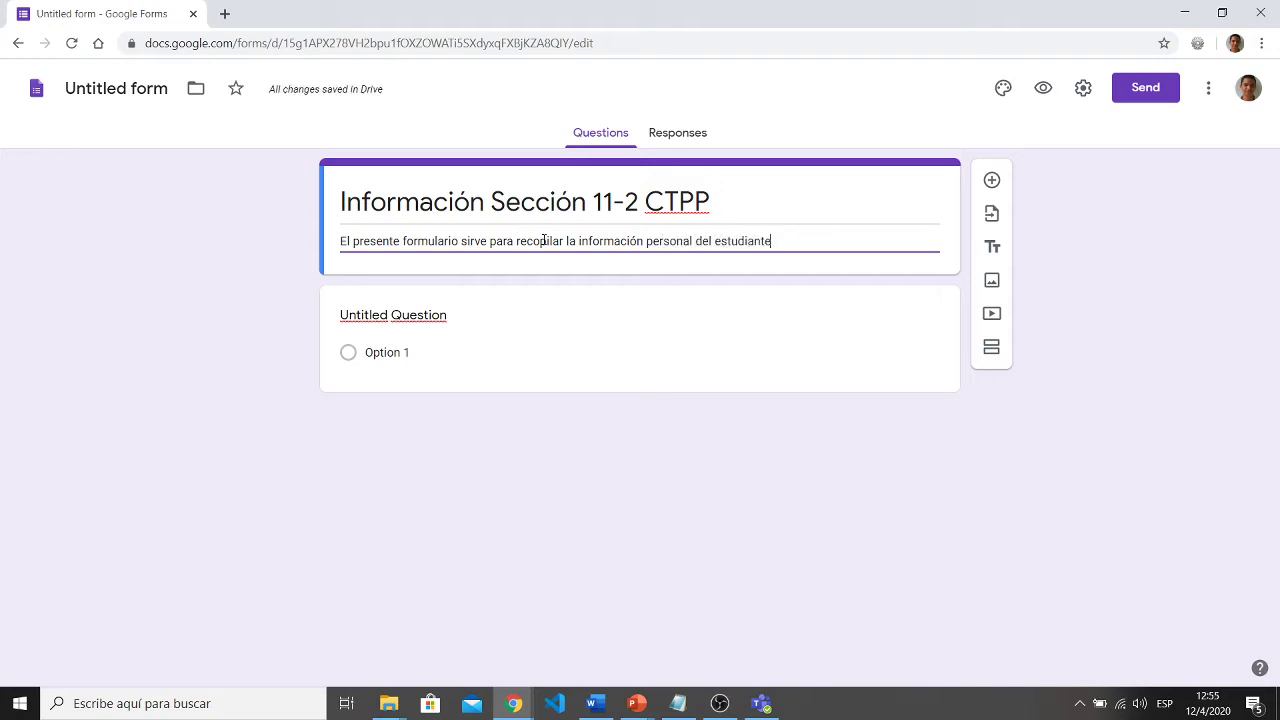
{"action": "key", "text": "BackSpace"}
{"action": "type", "text": "ado."}
{"action": "left_click", "coordinate": [481, 323]}
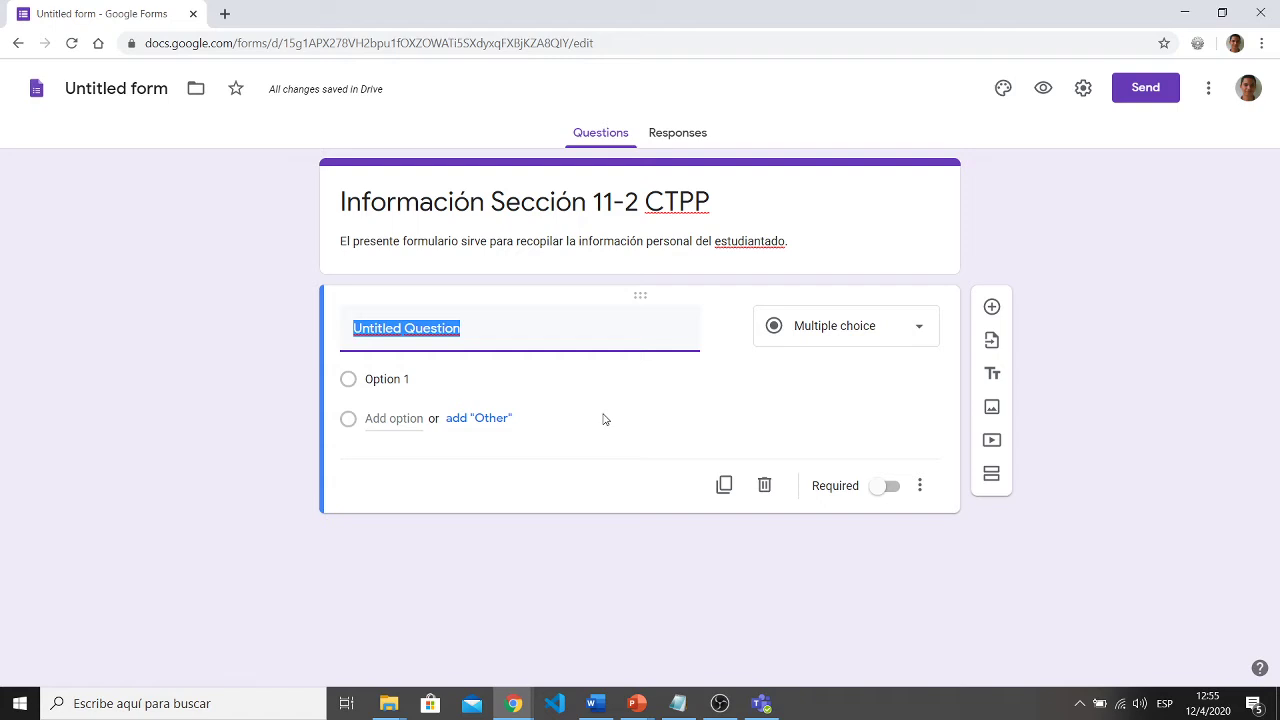
- Title the first question 'Nombre del estudiante:' and make it Multiple choice
{"action": "left_click", "coordinate": [838, 332]}
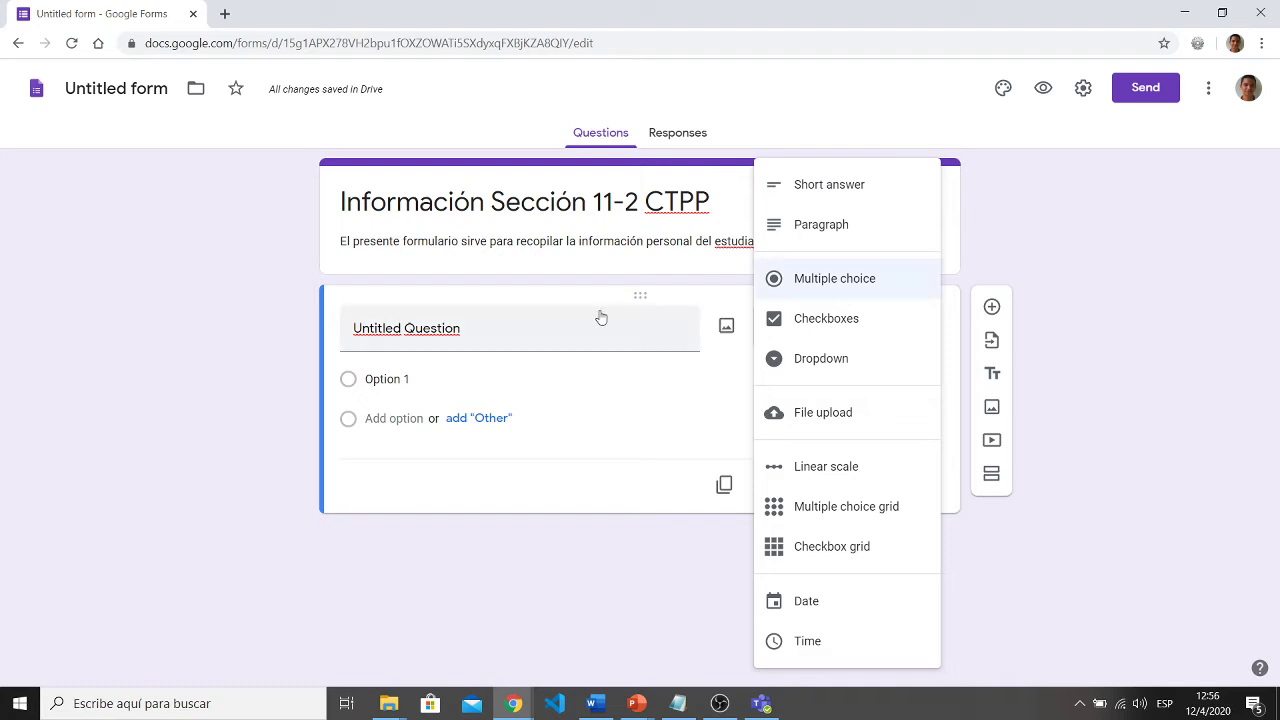
{"action": "left_click", "coordinate": [534, 322]}
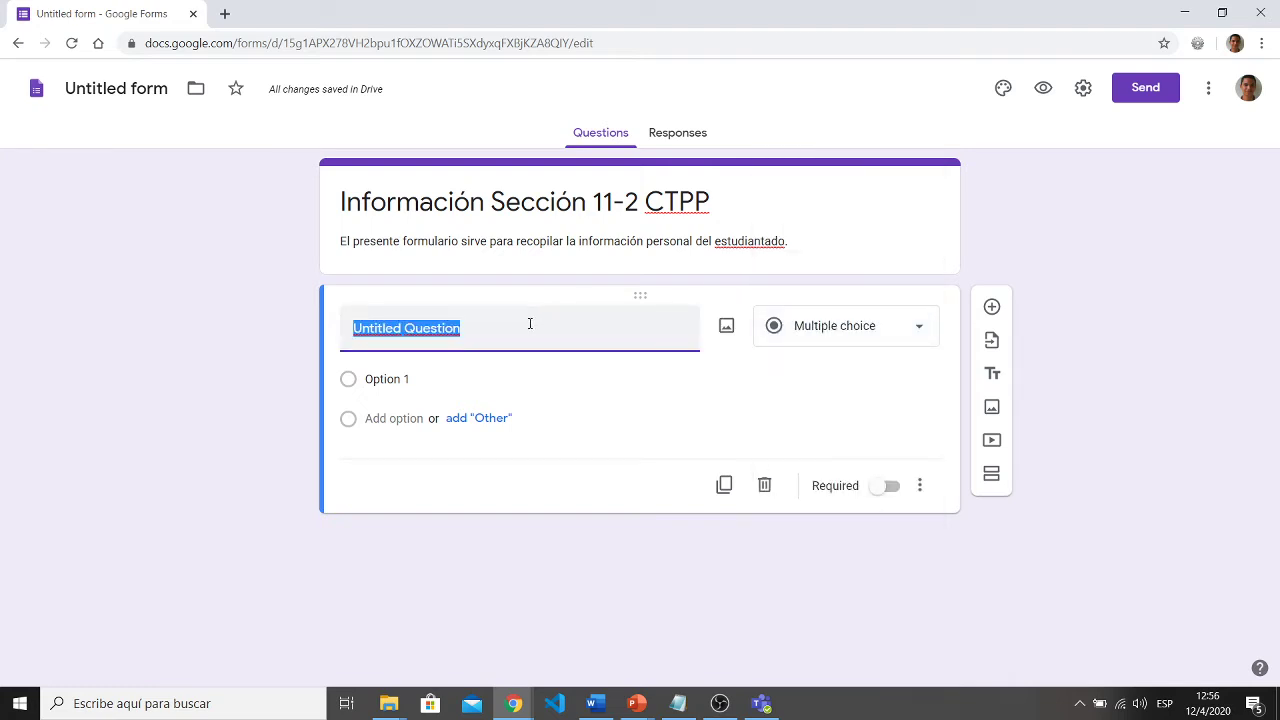
{"action": "type", "text": "Nombre"}
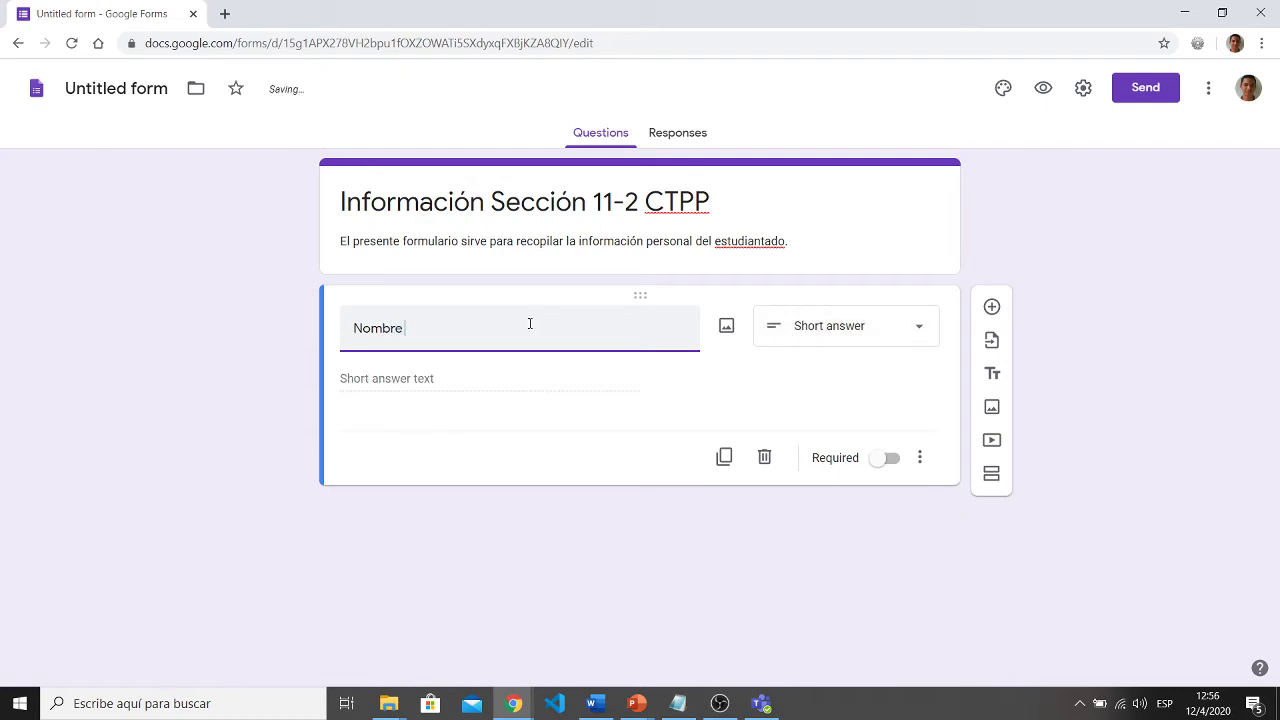
{"action": "type", "text": " del estudia"}
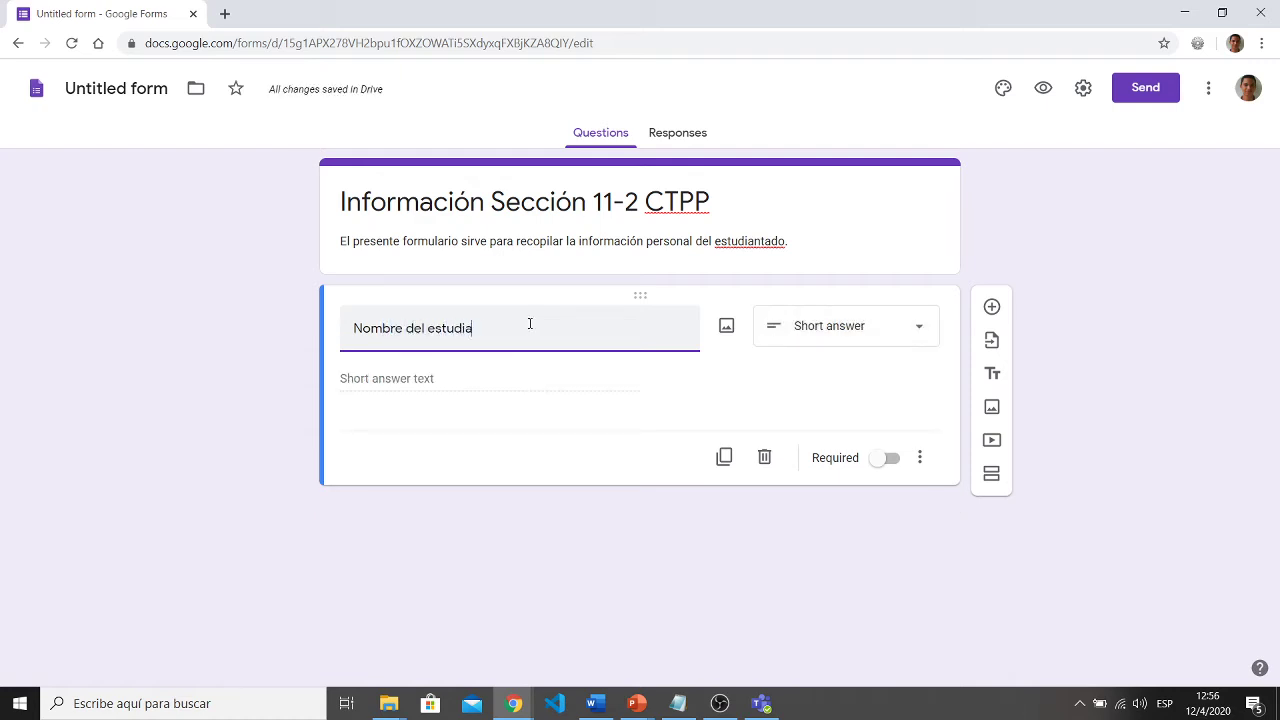
{"action": "type", "text": "nte:"}
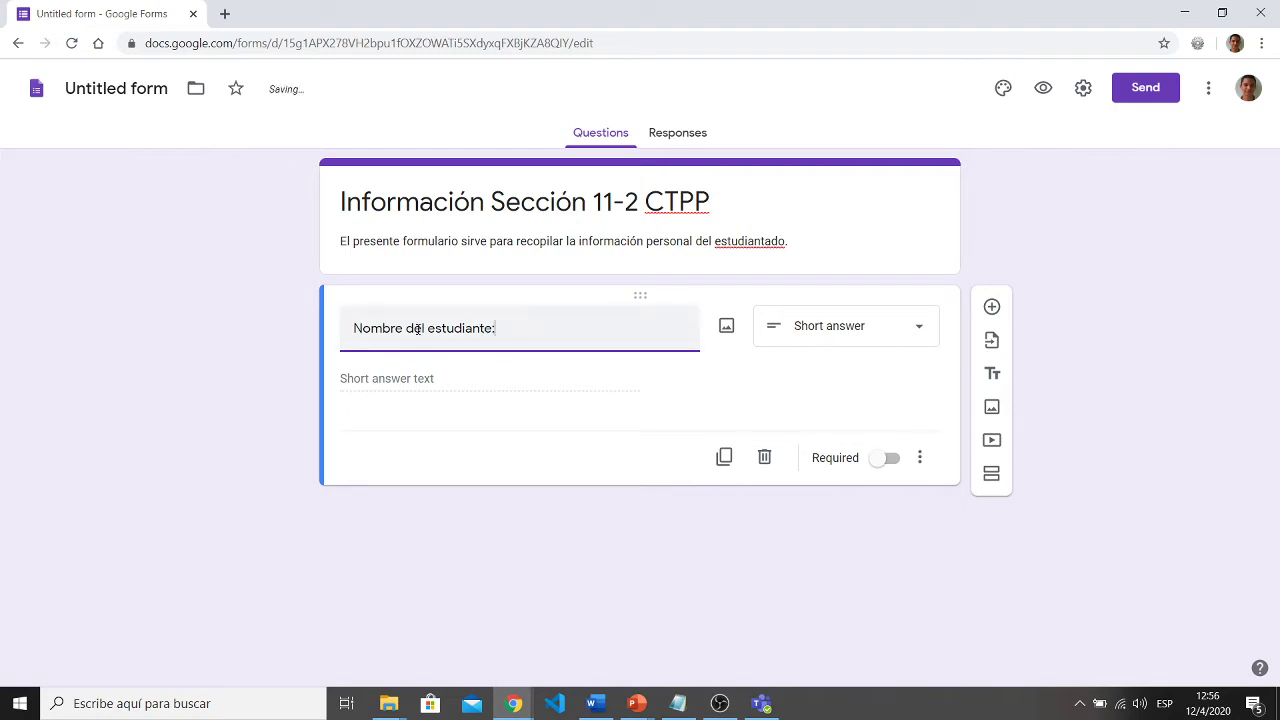
{"action": "left_click_drag", "start_coordinate": [406, 329], "coordinate": [346, 329]}
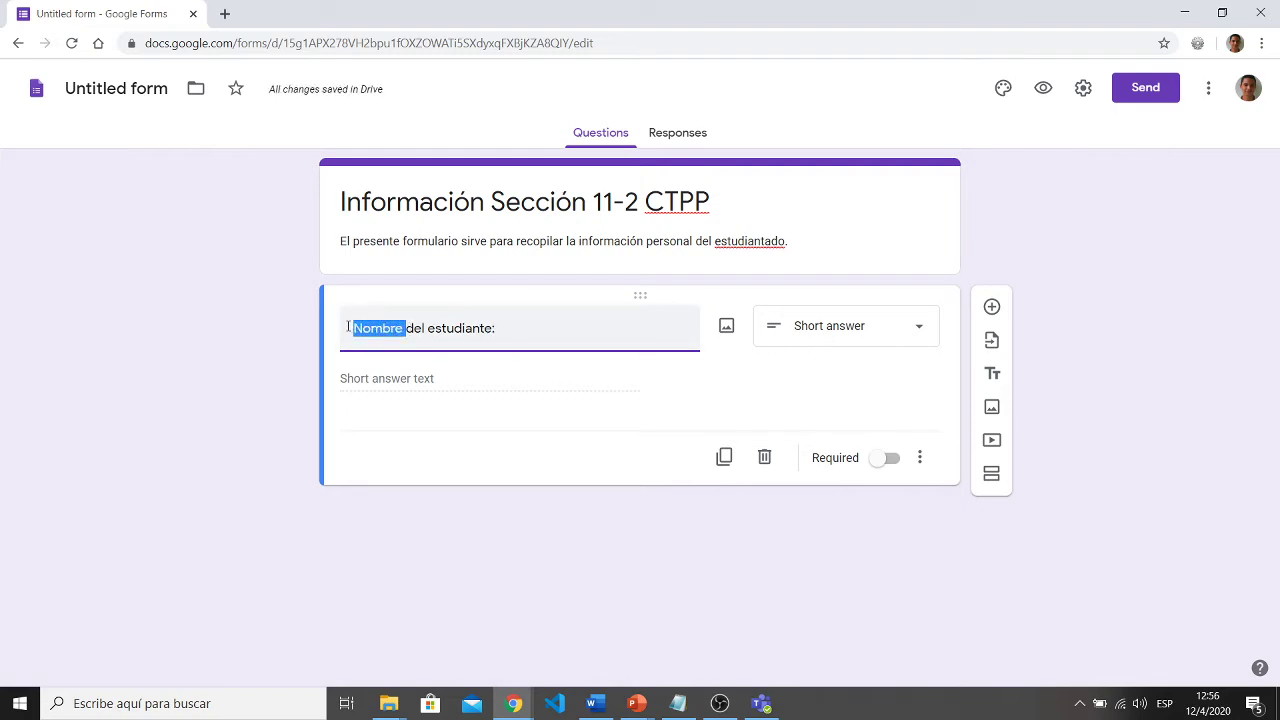
{"action": "left_click", "coordinate": [826, 345]}
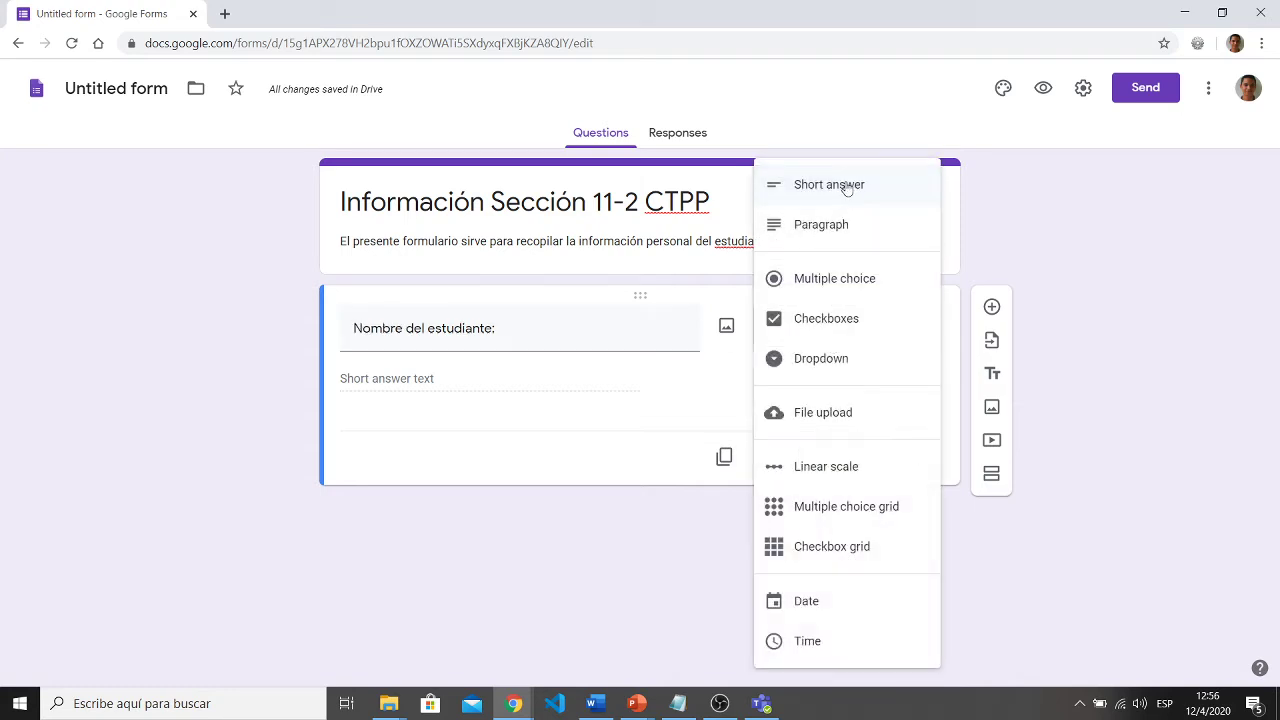
{"action": "left_click", "coordinate": [506, 326]}
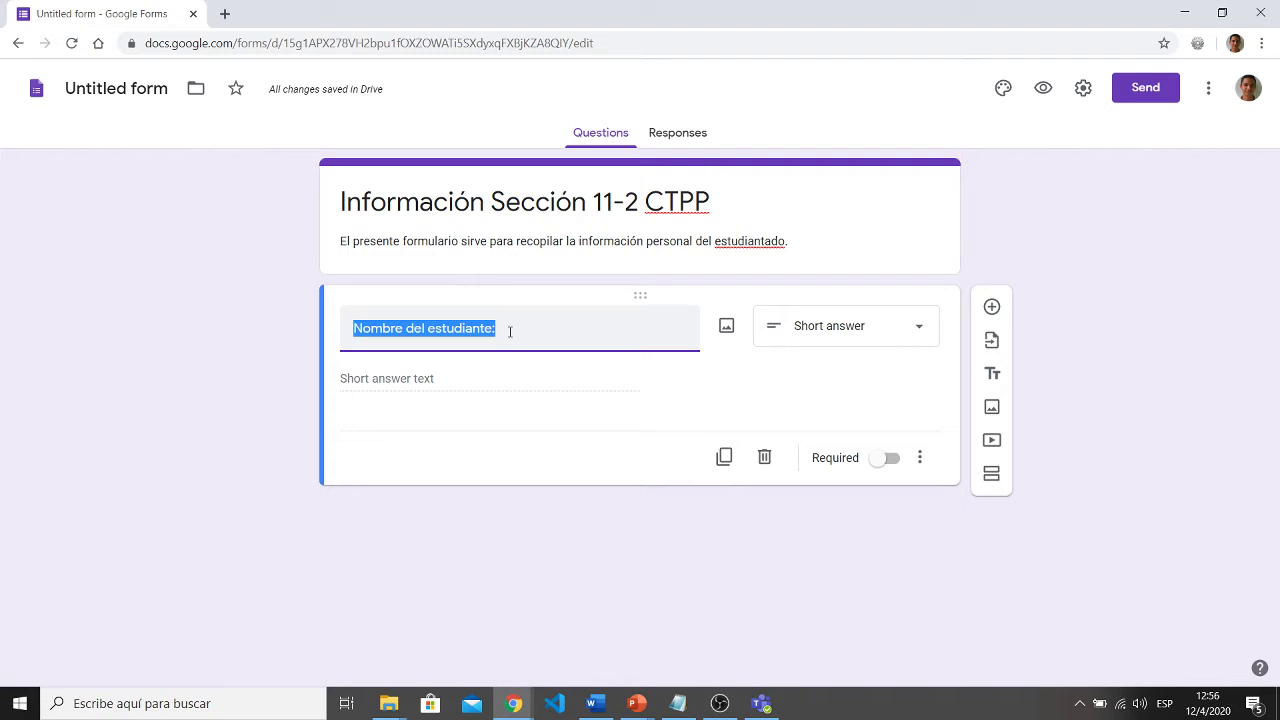
{"action": "left_click", "coordinate": [826, 338]}
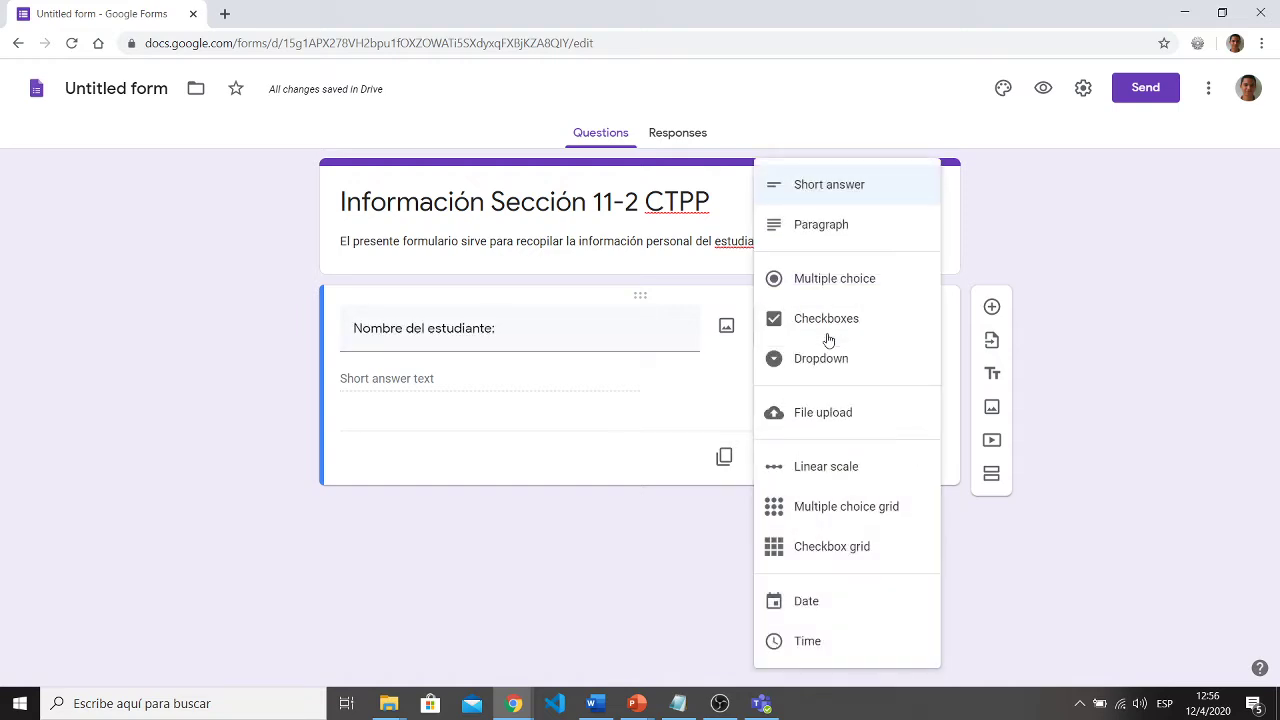
{"action": "left_click", "coordinate": [834, 280]}
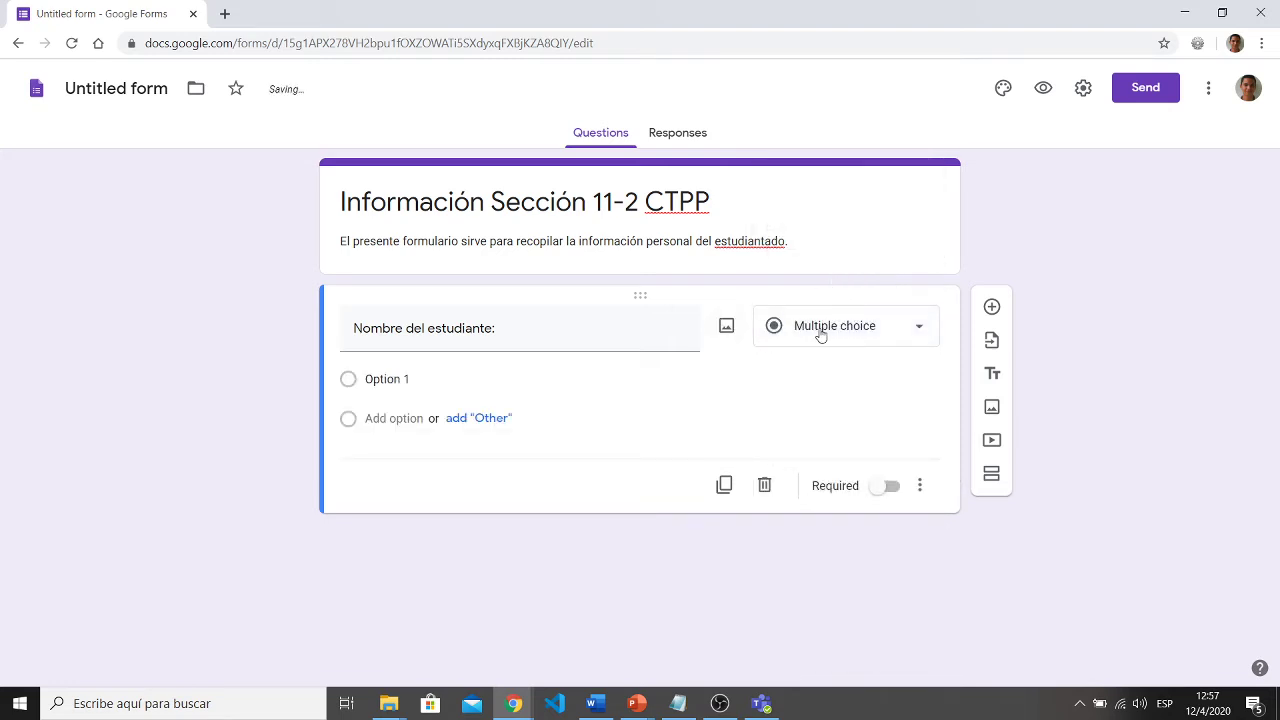
- Make 'Nombre del estudiante:' a required Short answer question
{"action": "left_click", "coordinate": [820, 335]}
{"action": "left_click", "coordinate": [814, 190]}
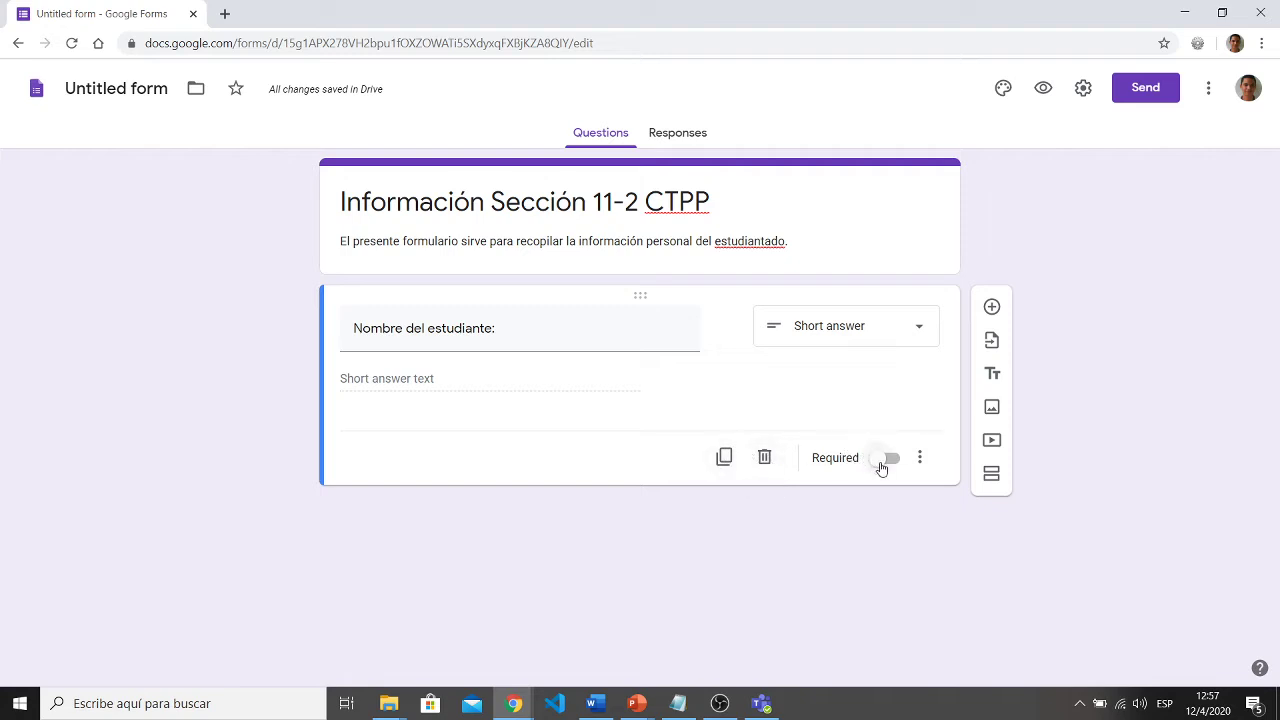
{"action": "left_click", "coordinate": [890, 467]}
{"action": "left_click", "coordinate": [884, 458]}
{"action": "left_click", "coordinate": [918, 458]}
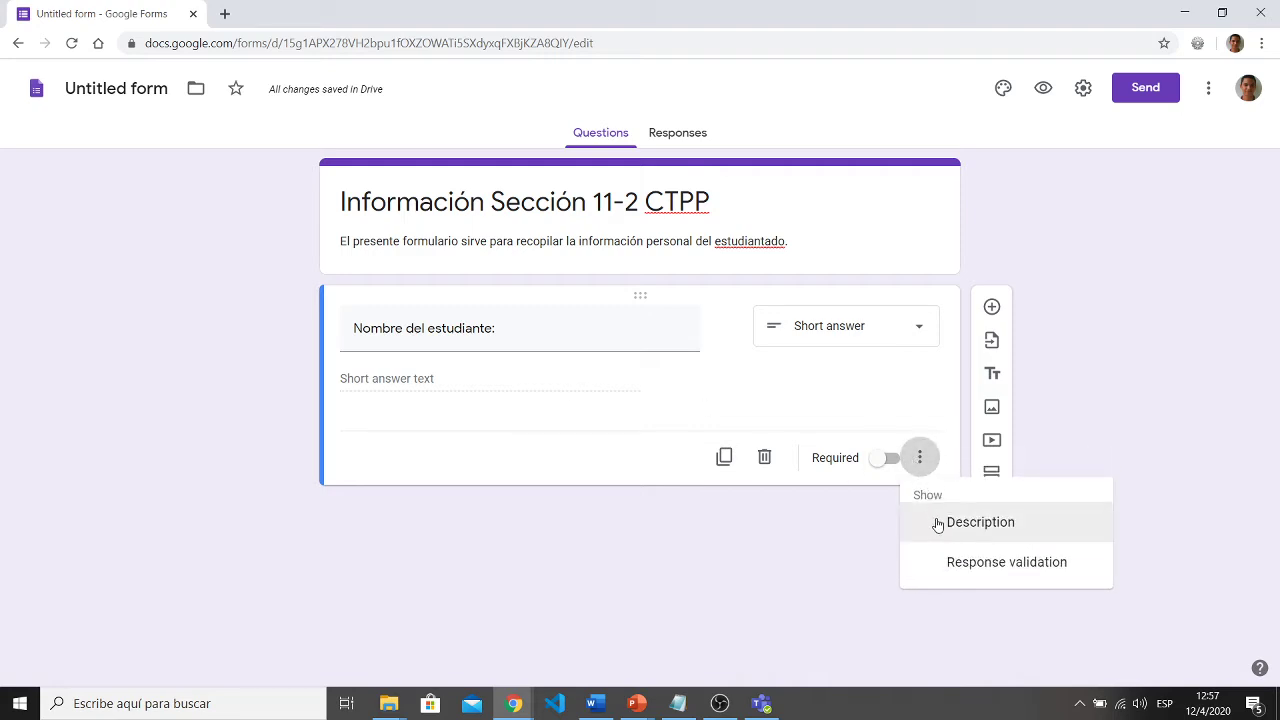
{"action": "left_click", "coordinate": [825, 560]}
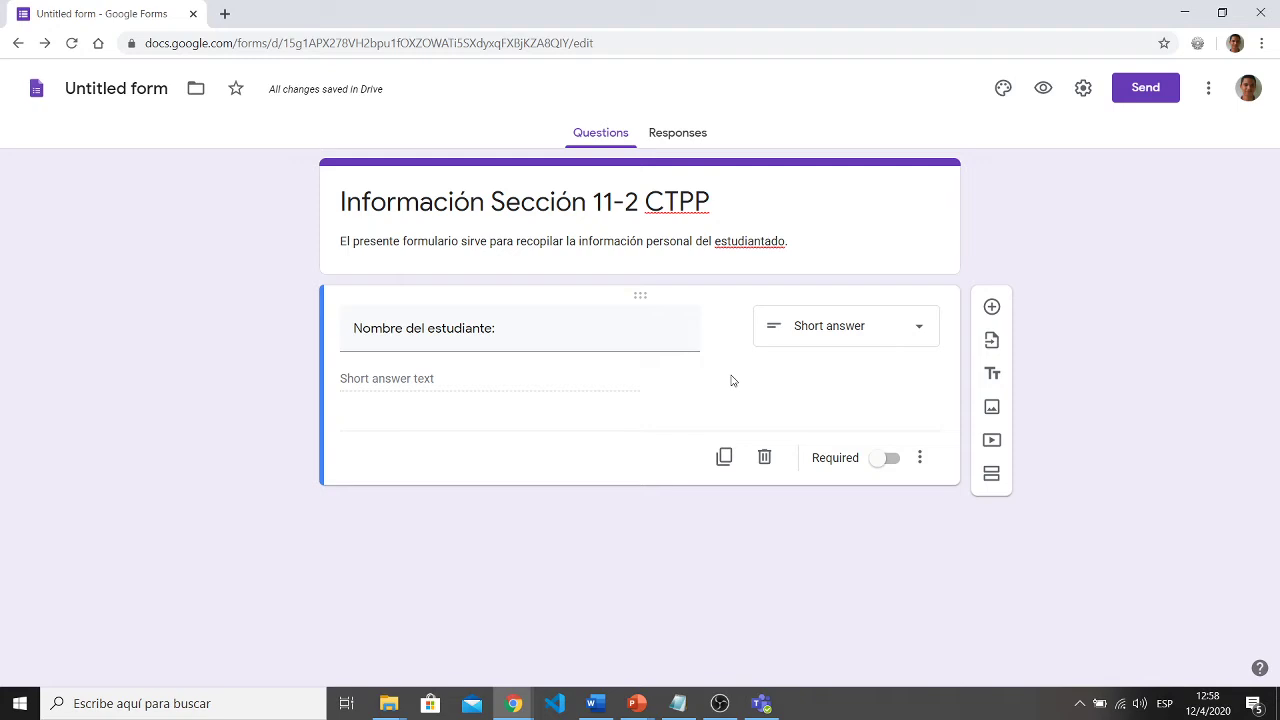
{"action": "left_click", "coordinate": [884, 467]}
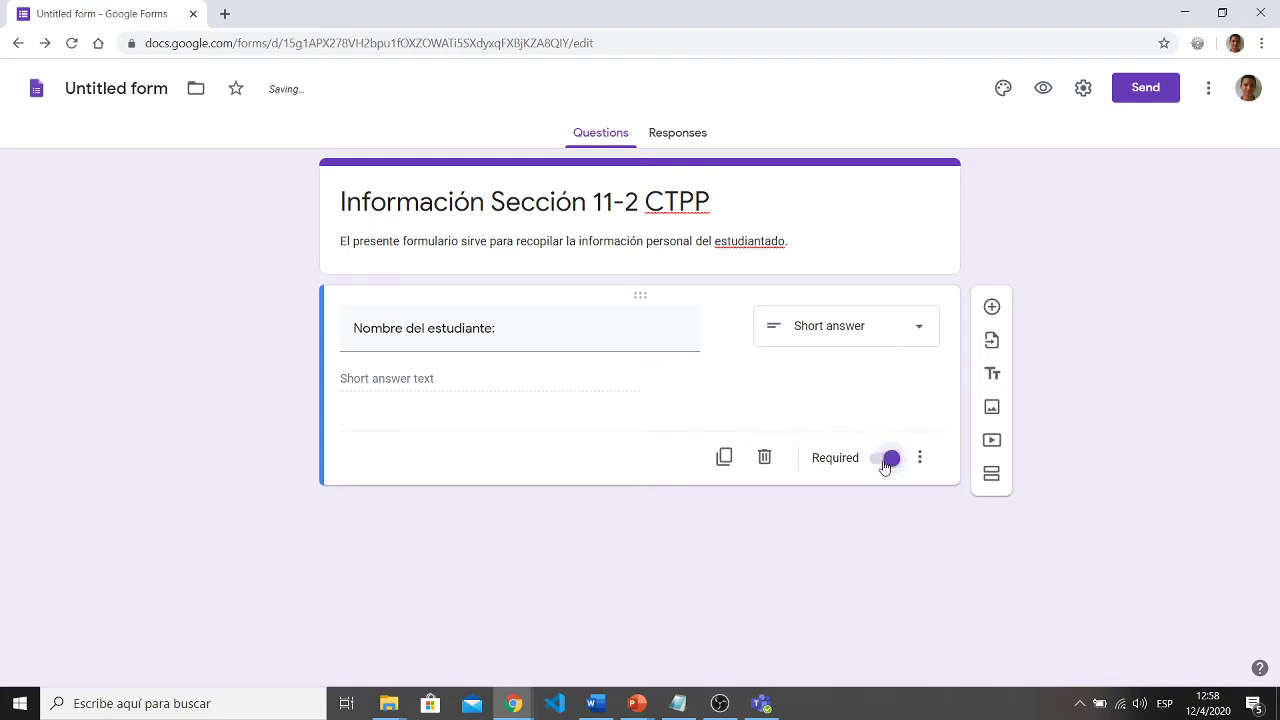
- Add a new question titled 'Número Telefónico:'
{"action": "left_click", "coordinate": [991, 308]}
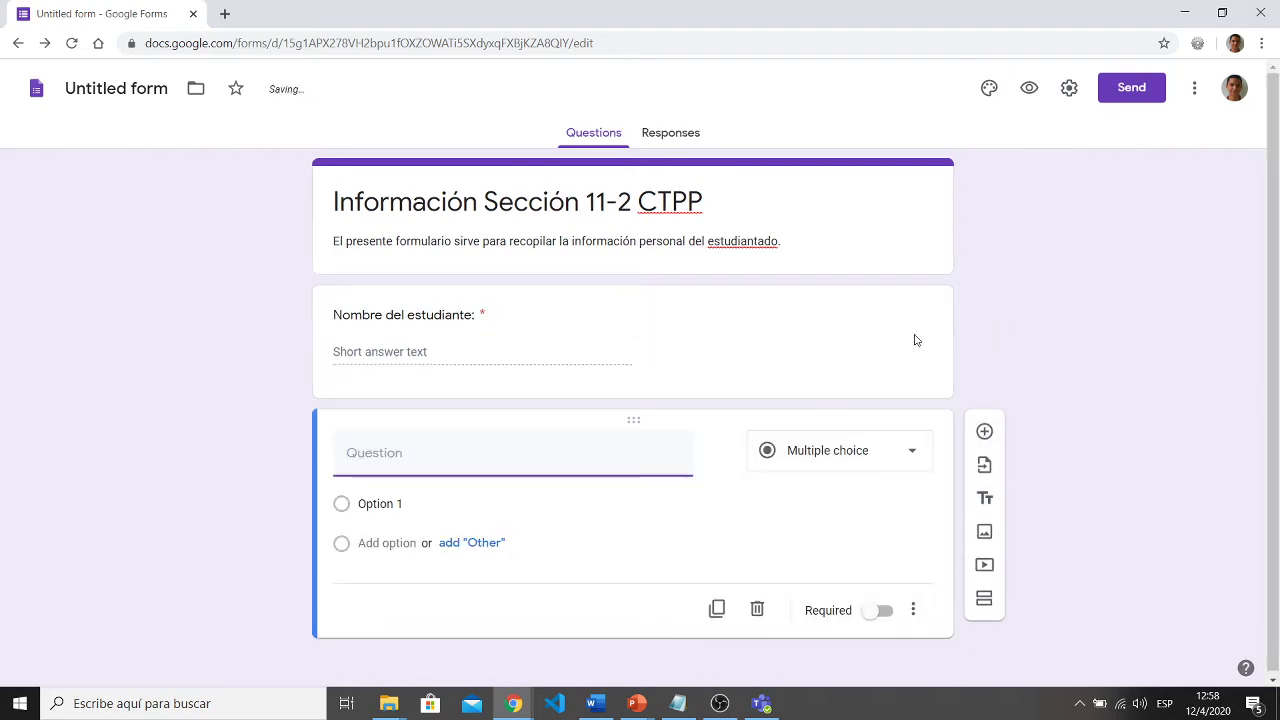
{"action": "type", "text": "Número "}
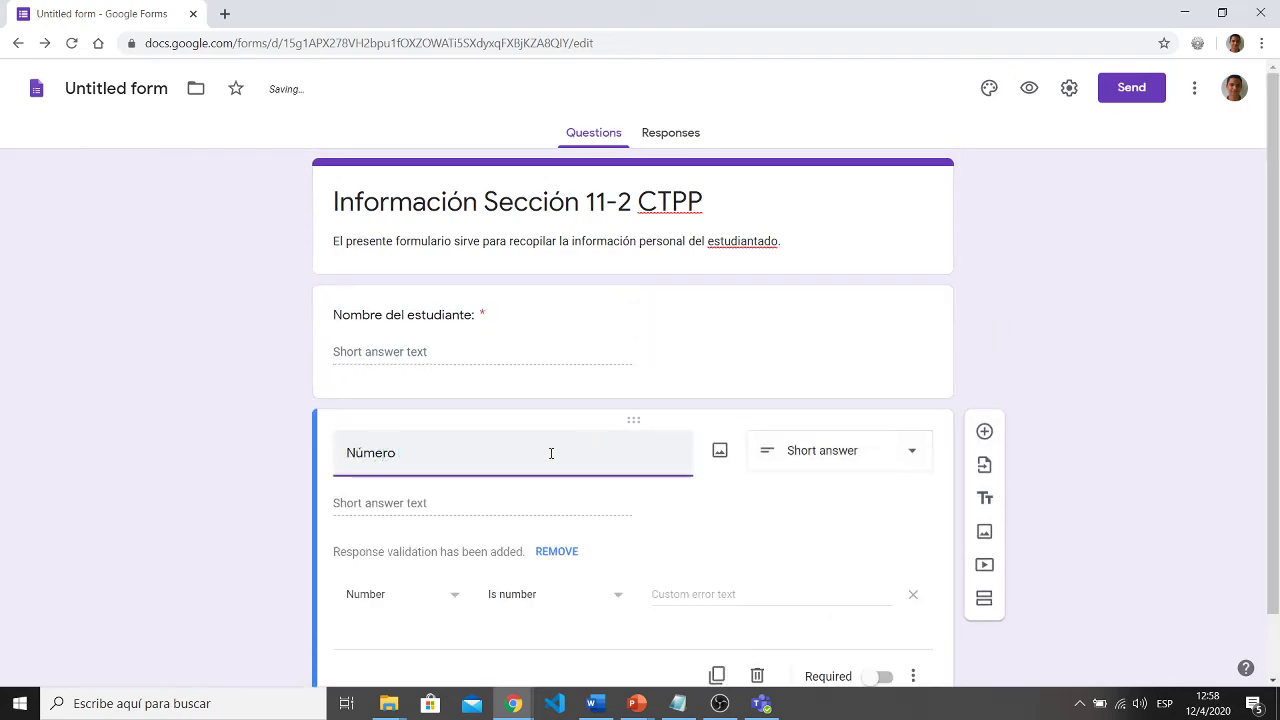
{"action": "type", "text": "Telefónico:"}
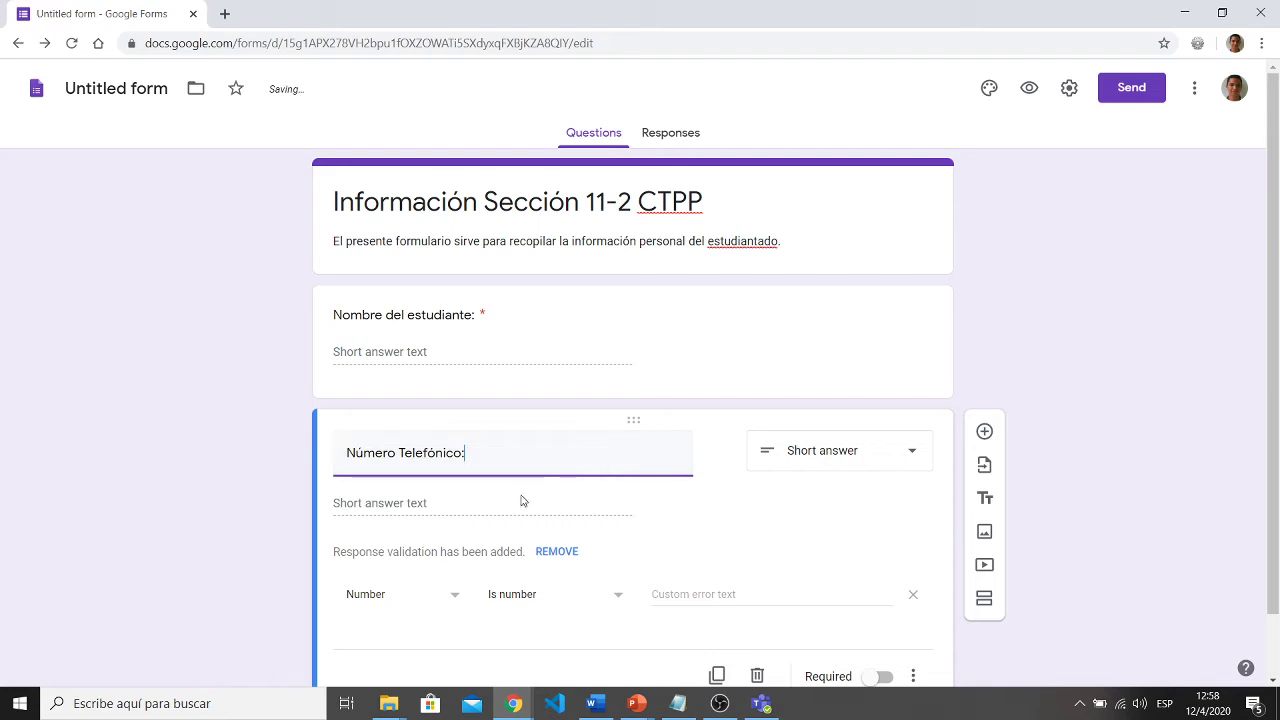
{"action": "scroll", "coordinate": [235, 529], "scroll_direction": "down", "scroll_amount": 1}
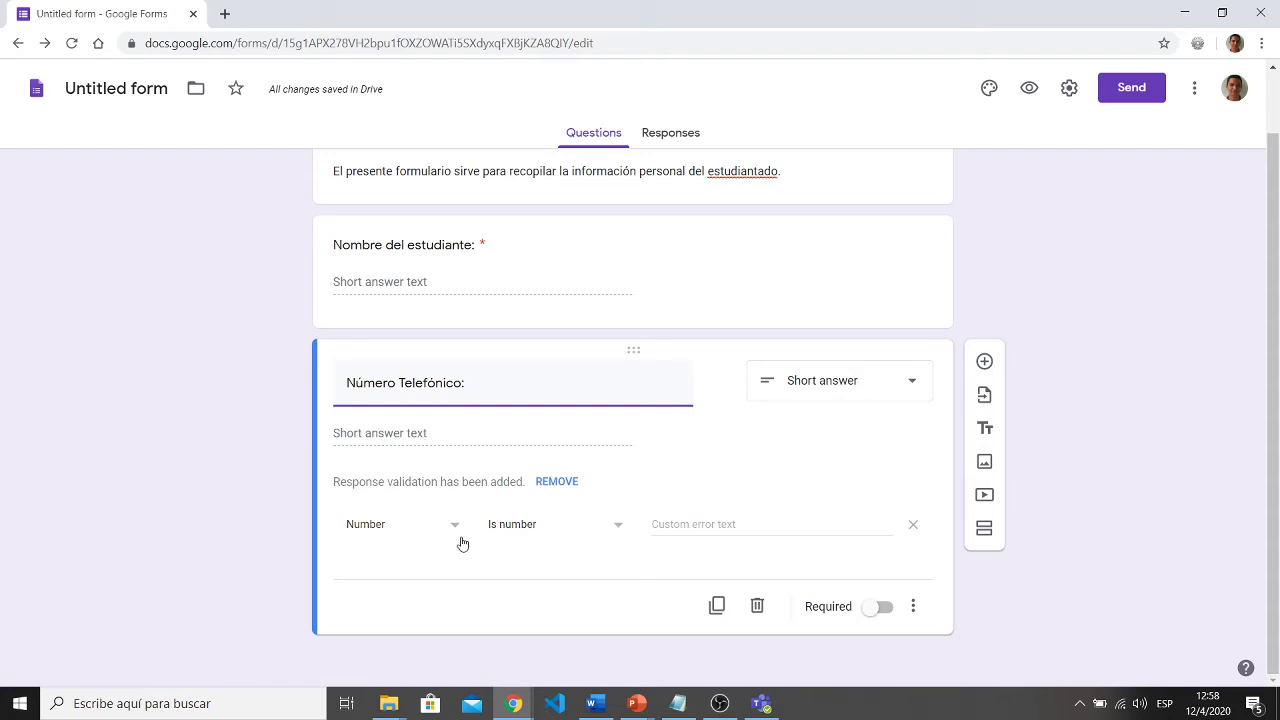
- Remove the Number / Is number response validation from 'Número Telefónico:'
{"action": "left_click", "coordinate": [452, 530]}
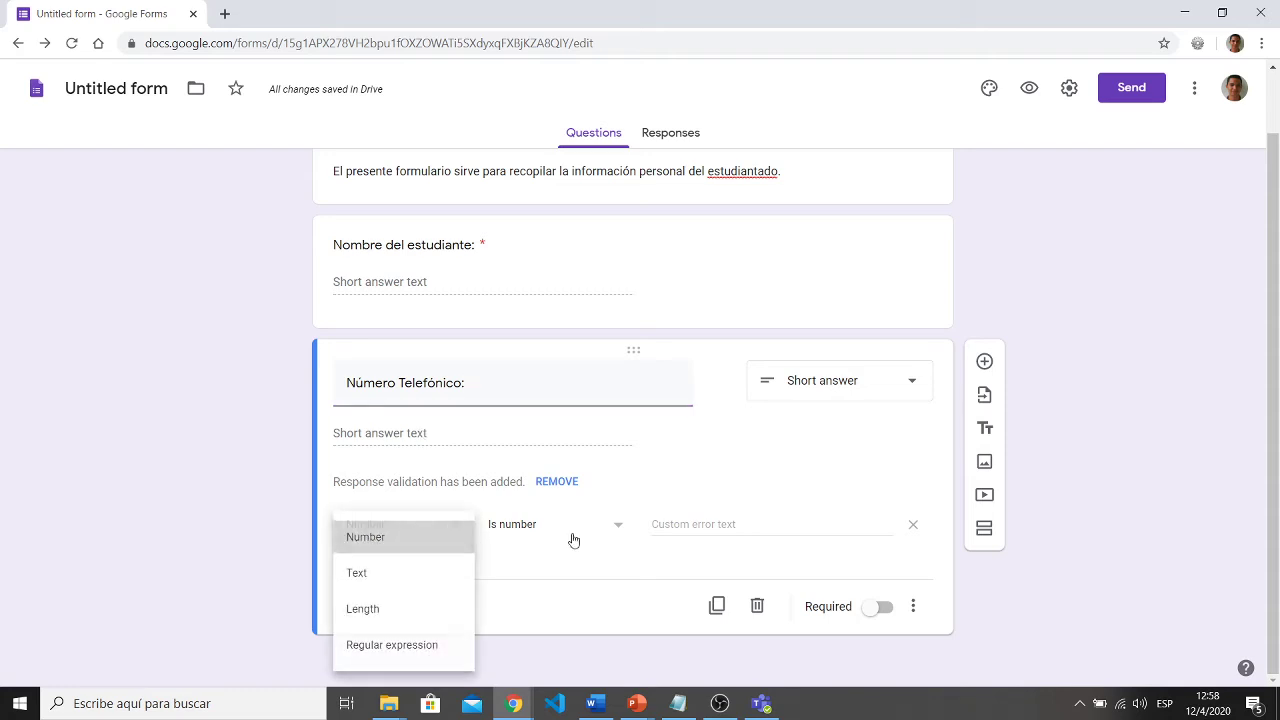
{"action": "left_click", "coordinate": [449, 532]}
{"action": "left_click", "coordinate": [618, 537]}
{"action": "left_click", "coordinate": [614, 531]}
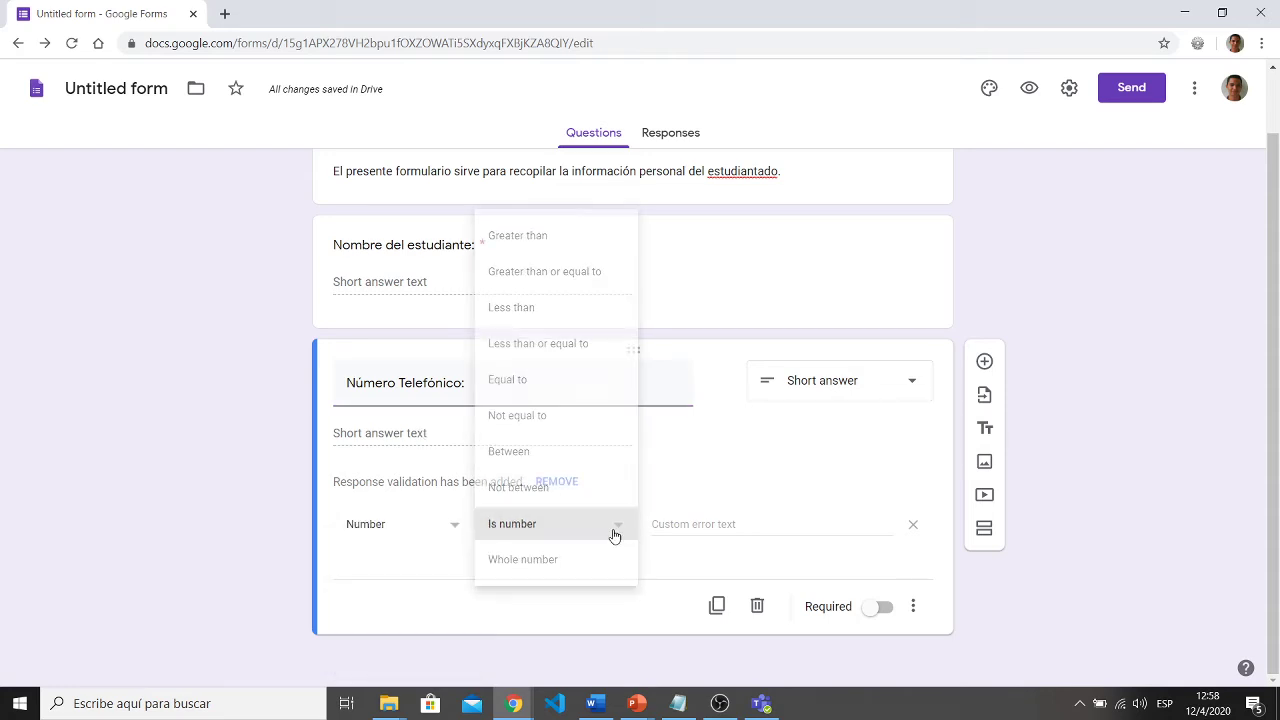
{"action": "left_click", "coordinate": [565, 485]}
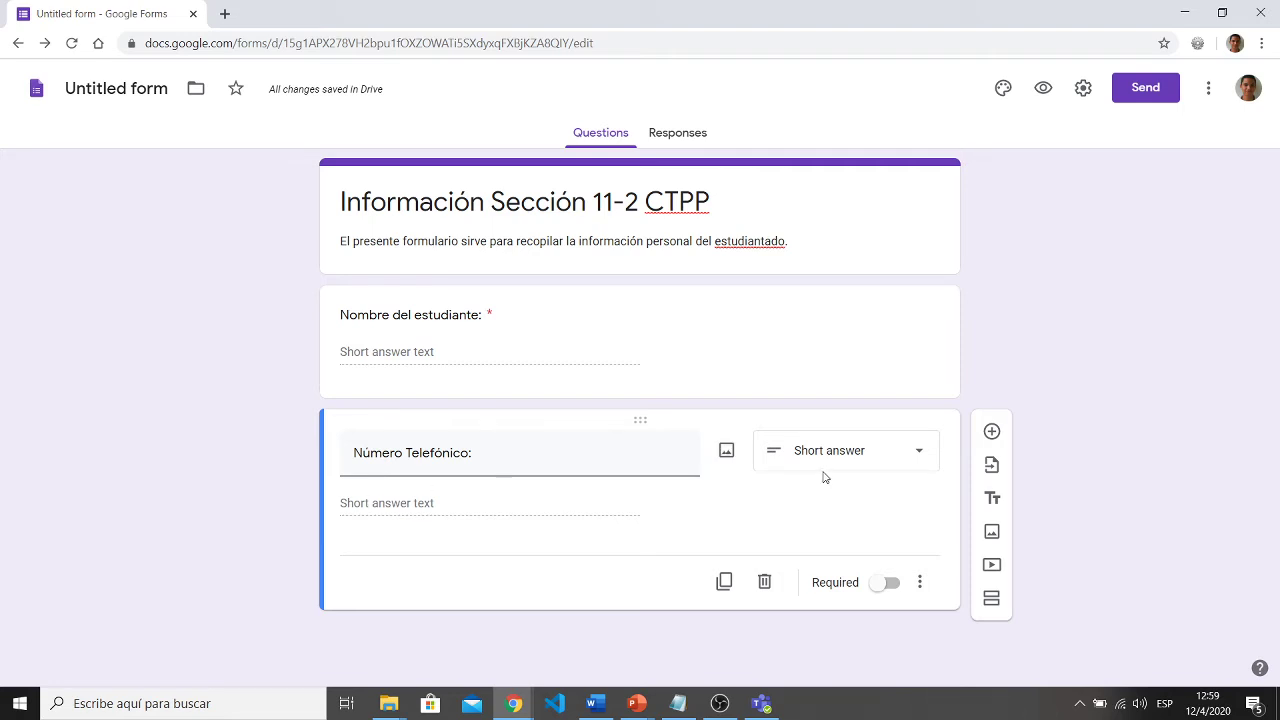
- Add a Short answer question titled 'Correo Electrónico'
{"action": "left_click", "coordinate": [992, 431]}
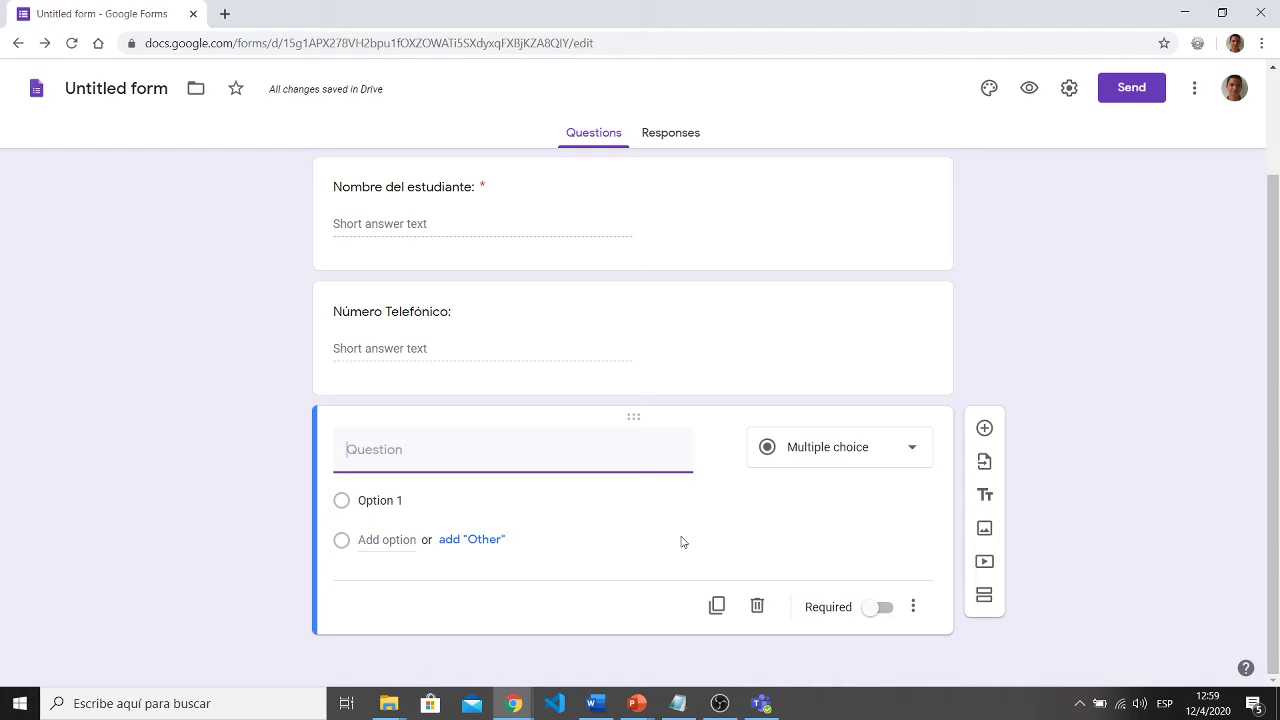
{"action": "type", "text": "Correo"}
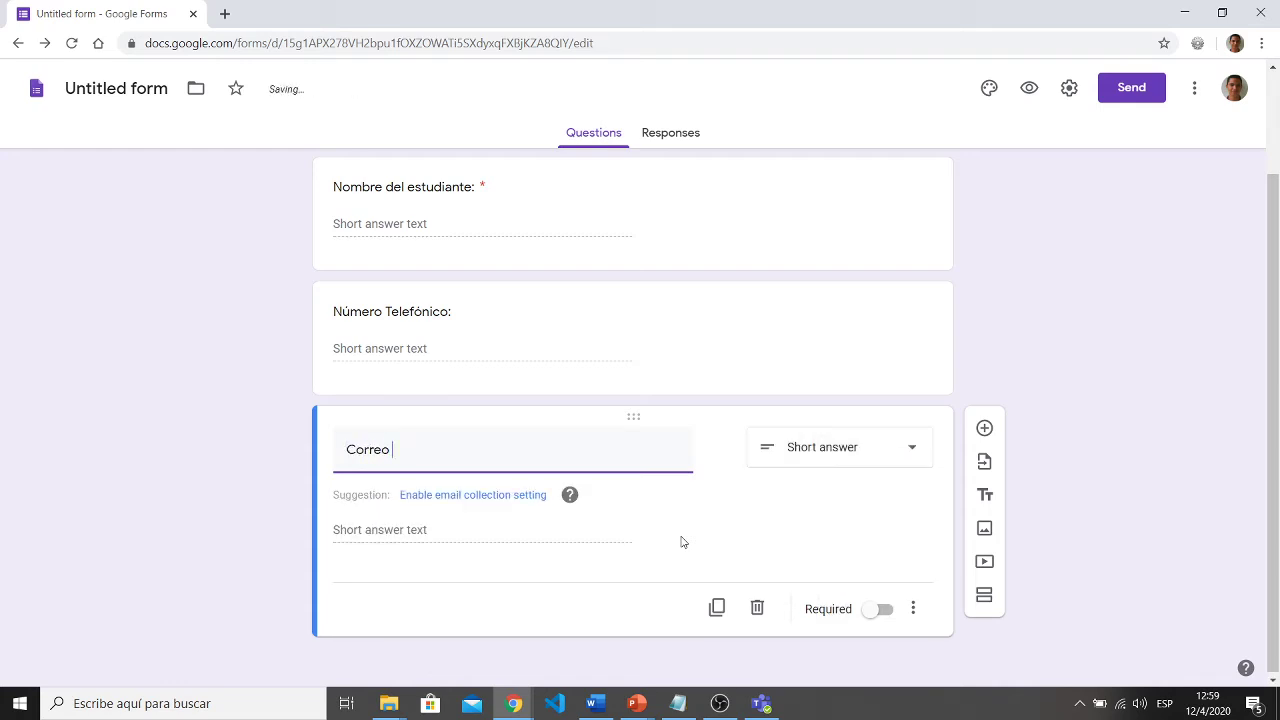
{"action": "type", "text": " e"}
{"action": "key", "text": "BackSpace"}
{"action": "type", "text": "Electrónico:"}
{"action": "left_click", "coordinate": [862, 460]}
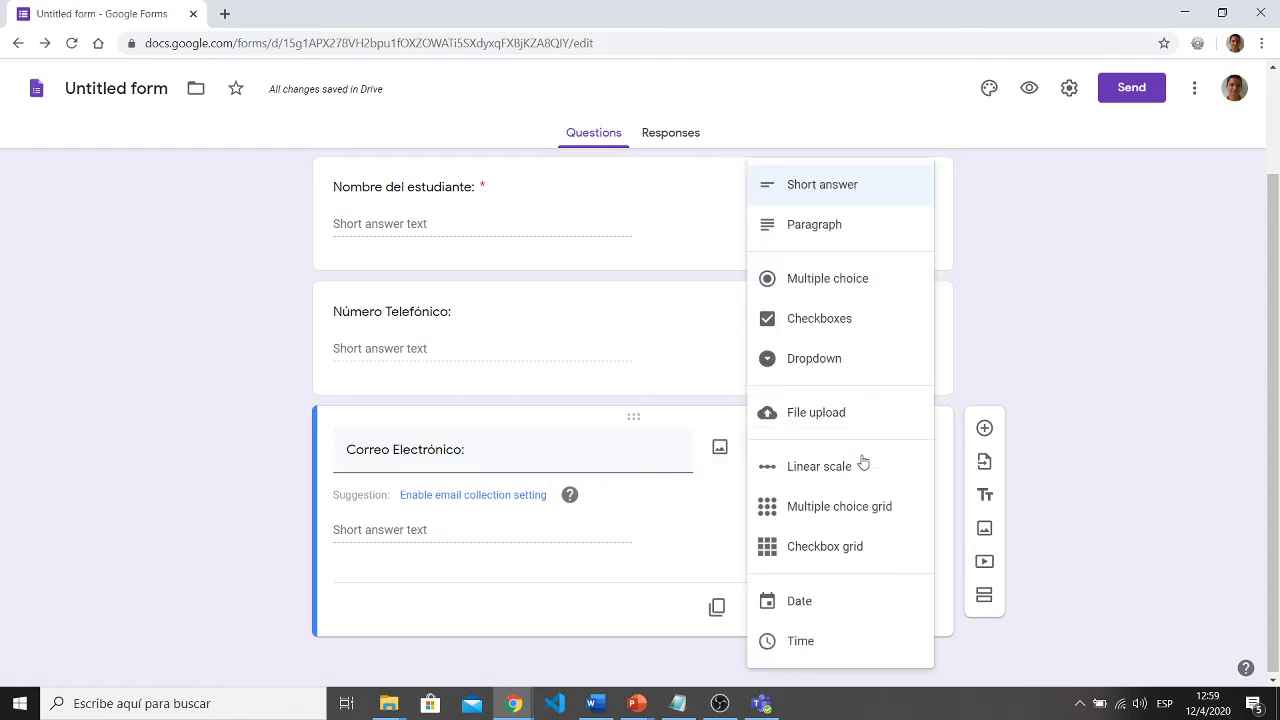
{"action": "left_click", "coordinate": [1134, 398]}
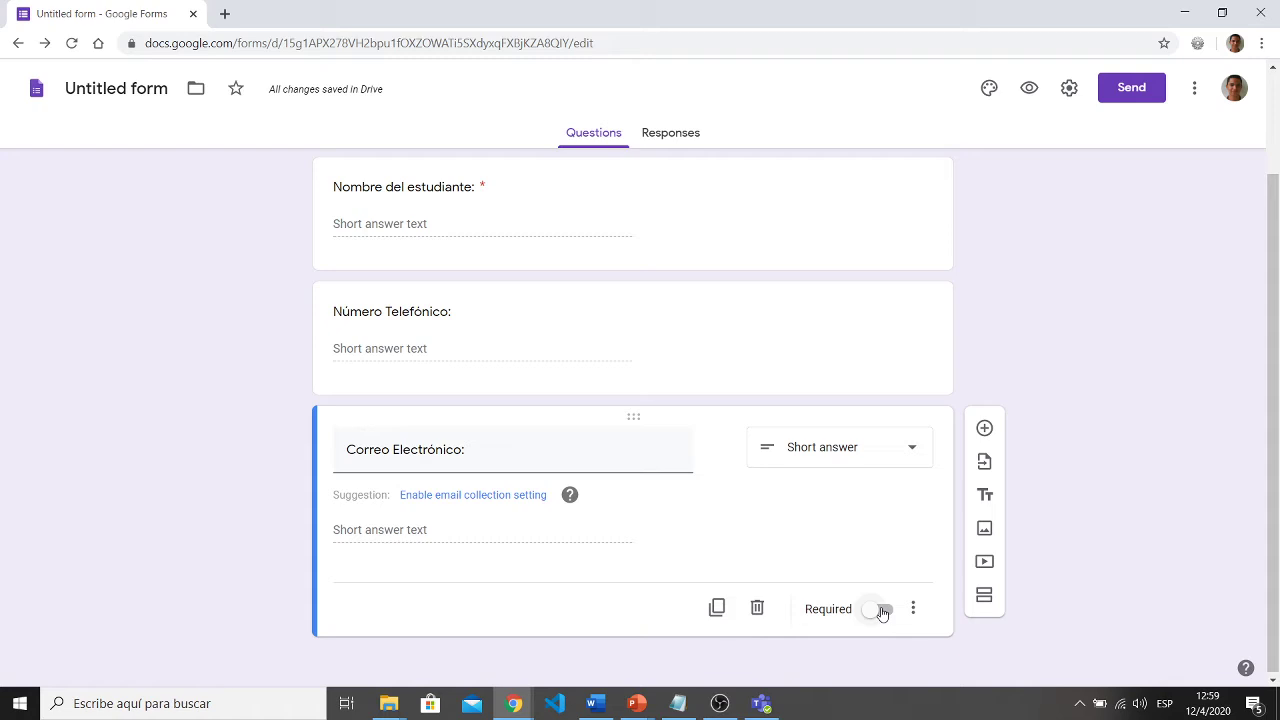
{"action": "left_click", "coordinate": [466, 500]}
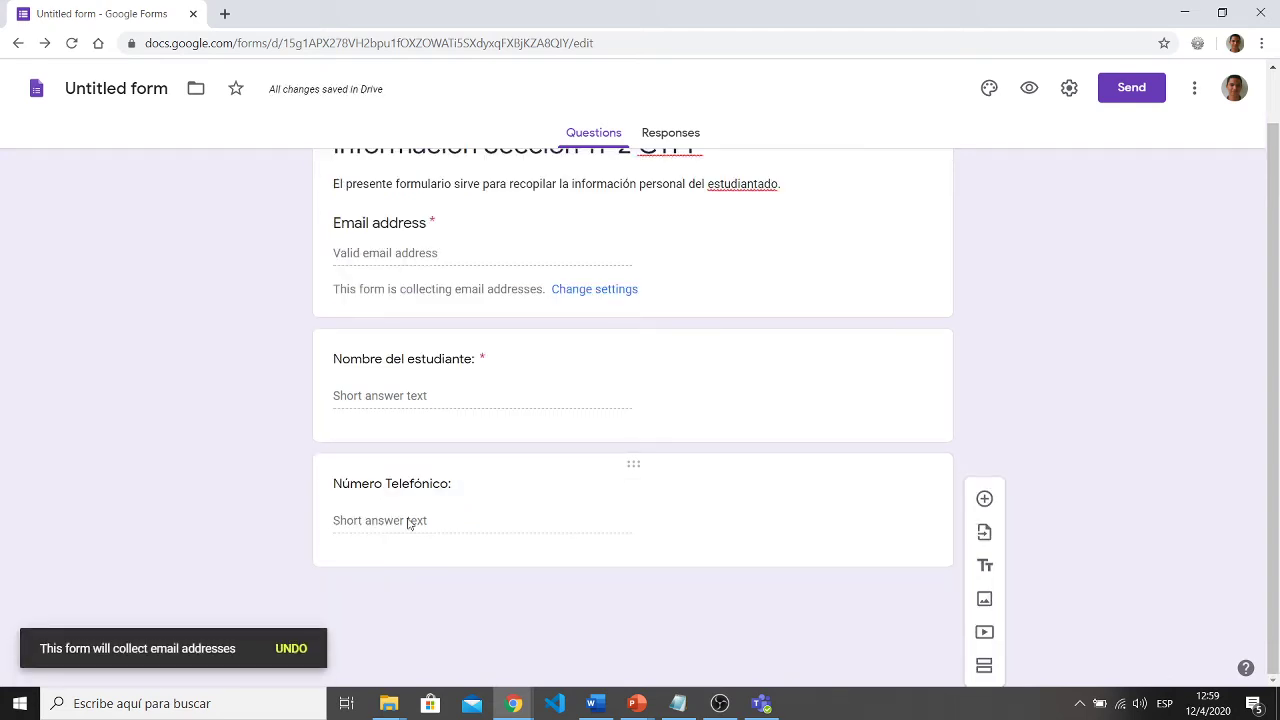
{"action": "scroll", "coordinate": [410, 460], "scroll_direction": "up", "scroll_amount": 1}
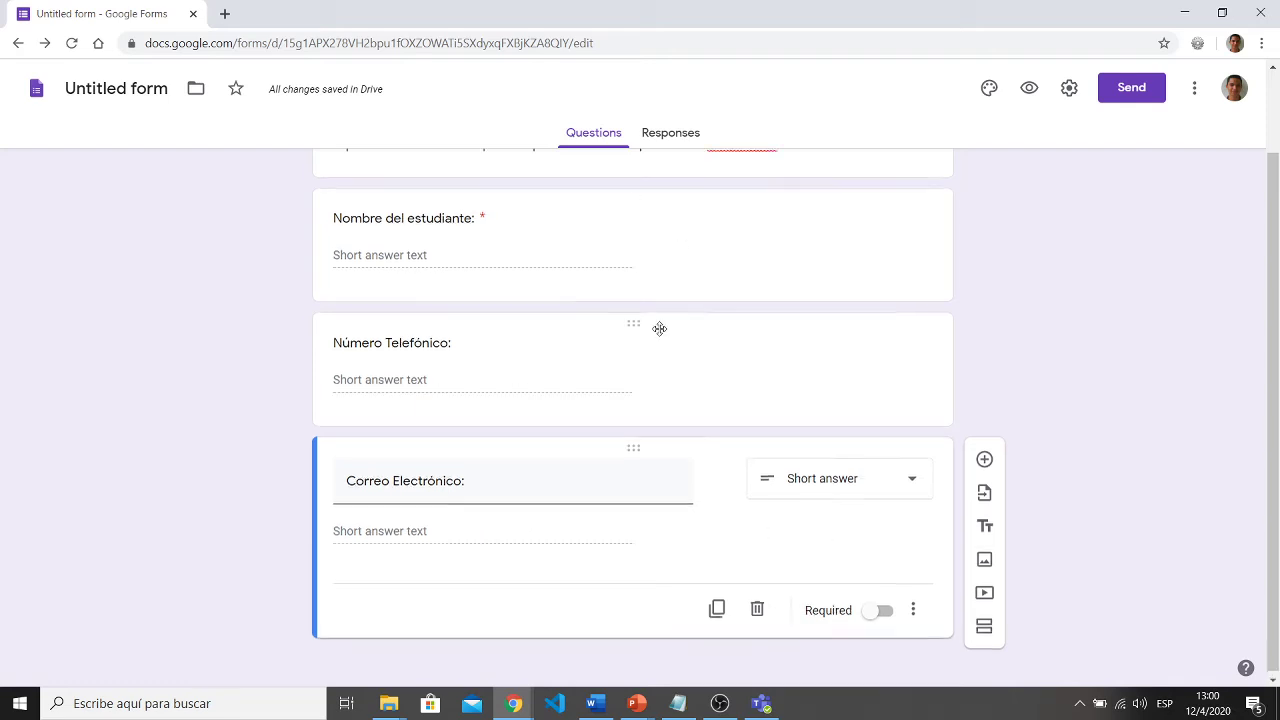
{"action": "scroll", "coordinate": [660, 328], "scroll_direction": "up", "scroll_amount": 1}
{"action": "scroll", "coordinate": [471, 448], "scroll_direction": "down", "scroll_amount": 1}
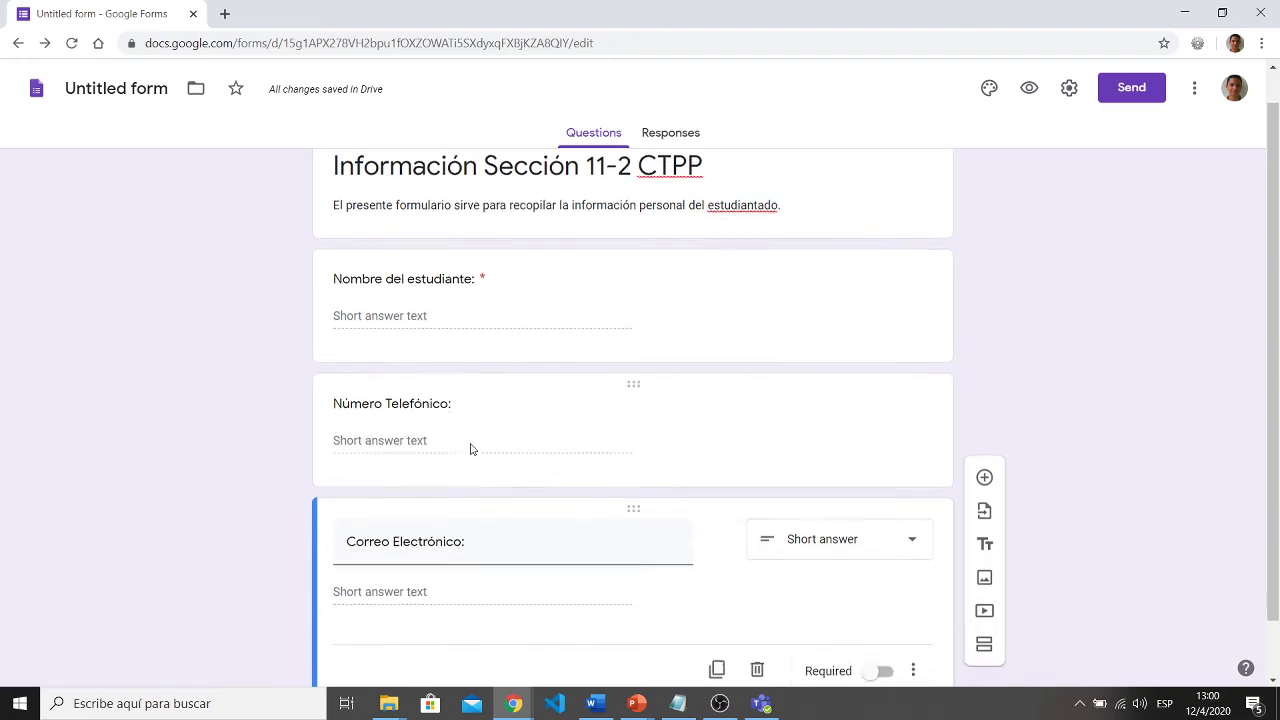
{"action": "scroll", "coordinate": [440, 515], "scroll_direction": "down", "scroll_amount": 1}
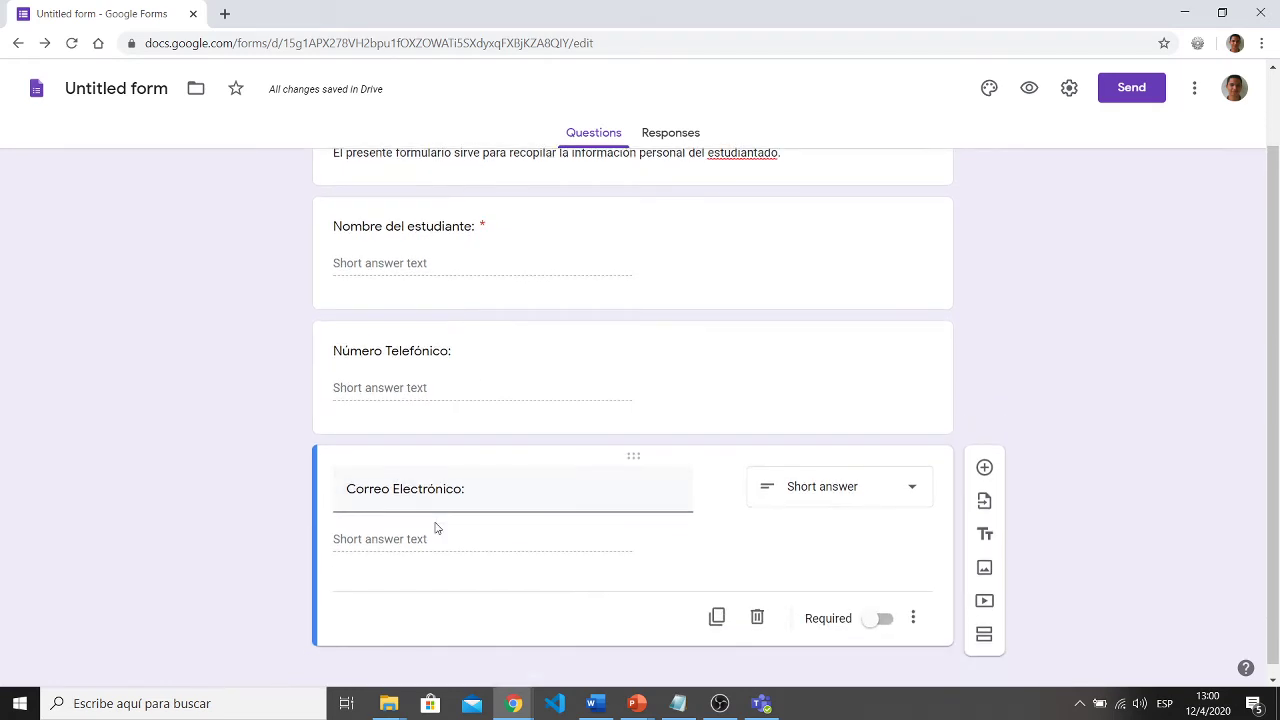
- Add a question '¿Cuenta usted con equipo tecnológico para recibir lecciones de manera virtual?'
{"action": "left_click", "coordinate": [984, 467]}
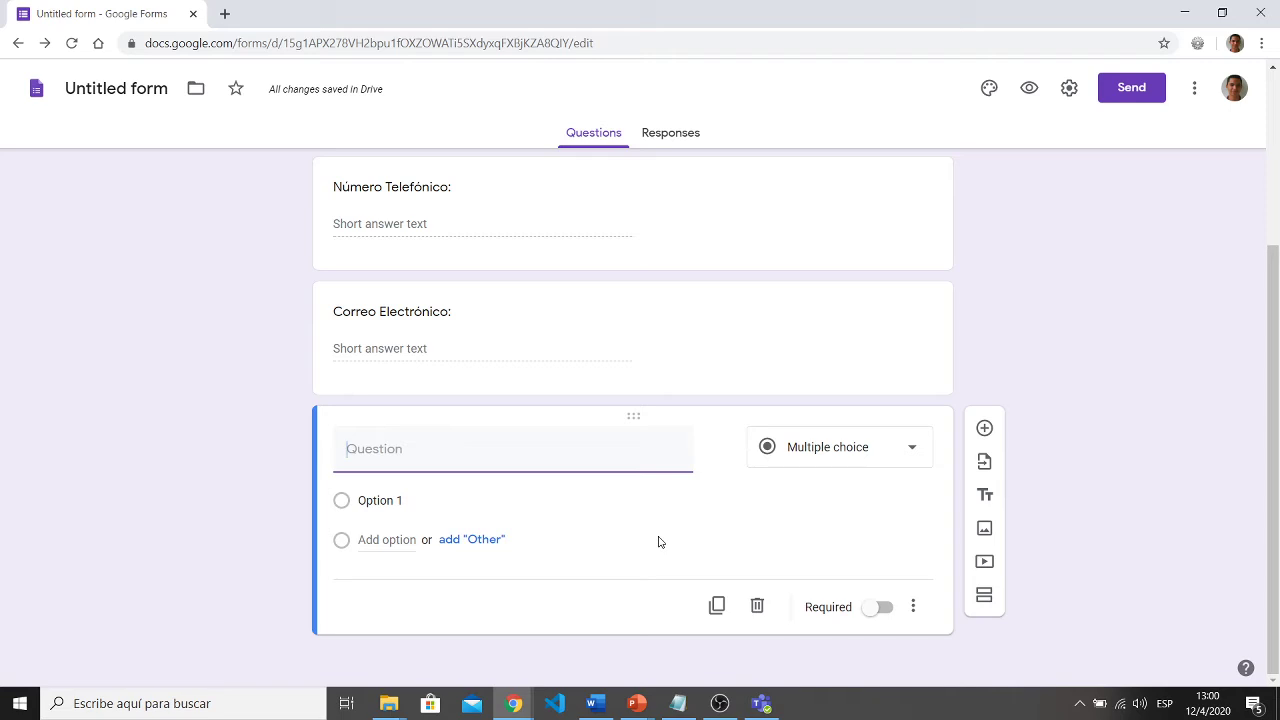
{"action": "type", "text": "¿"}
{"action": "key", "text": "BackSpace"}
{"action": "type", "text": "¿Cuenta usted con un euip"}
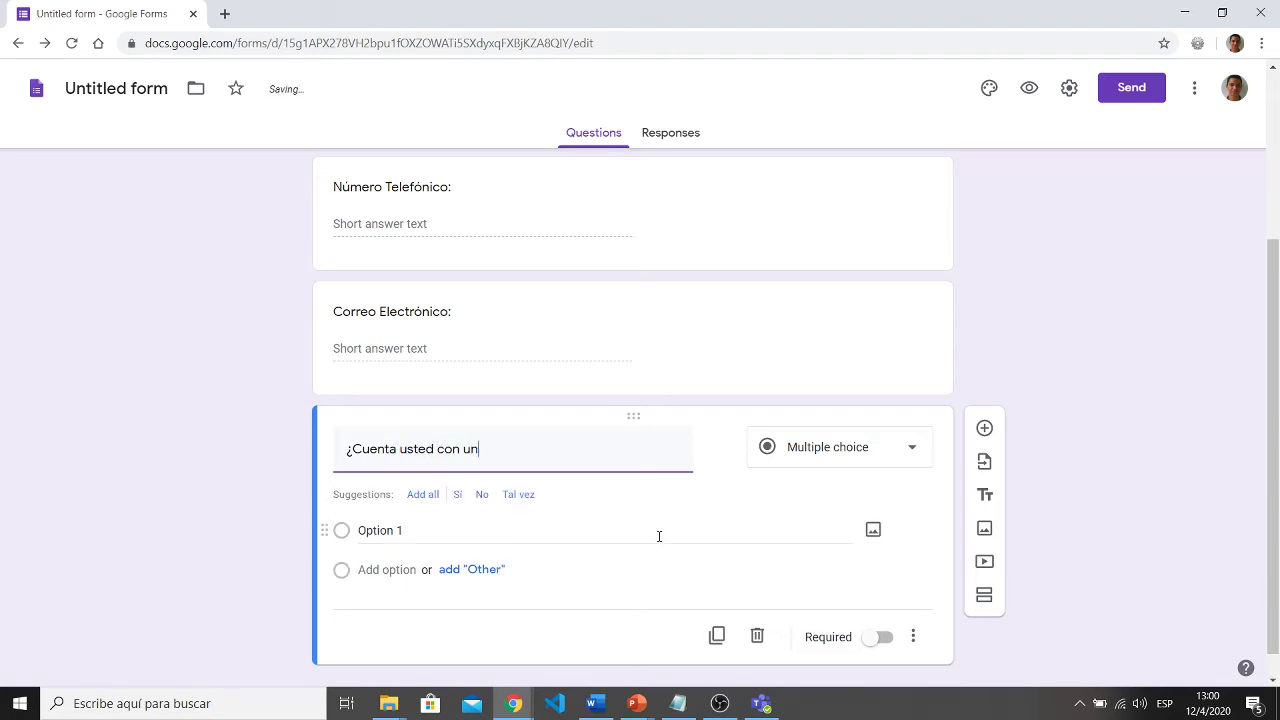
{"action": "key", "text": "BackSpace"}
{"action": "key", "text": "BackSpace"}
{"action": "key", "text": "BackSpace"}
{"action": "key", "text": "BackSpace"}
{"action": "key", "text": "BackSpace"}
{"action": "key", "text": "BackSpace"}
{"action": "key", "text": "BackSpace"}
{"action": "type", "text": "equip"}
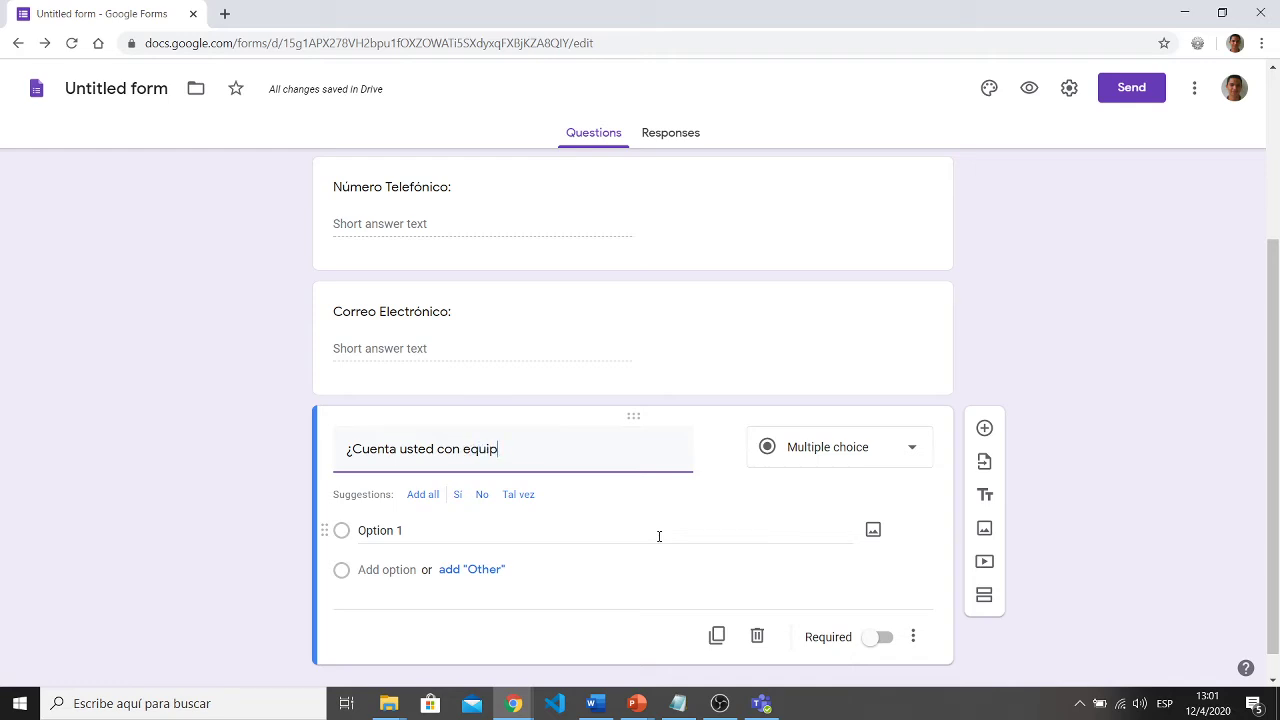
{"action": "type", "text": "o tecnoloógico"}
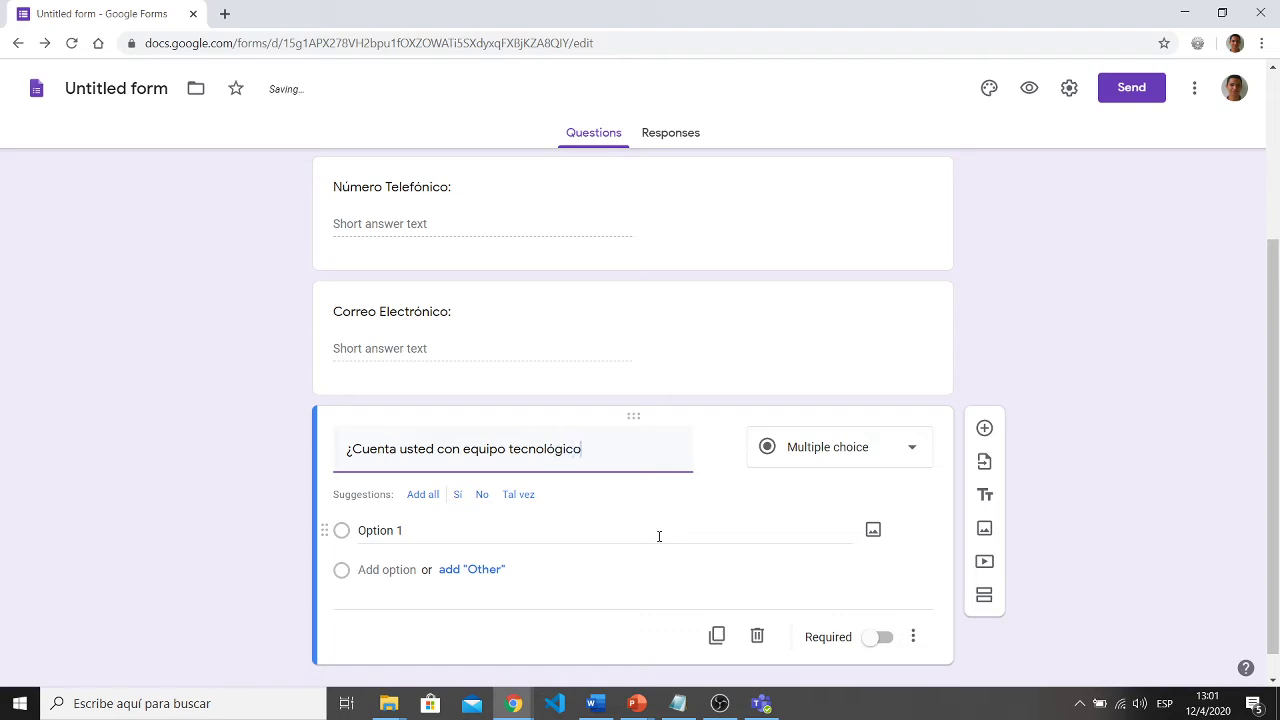
{"action": "type", "text": " para re"}
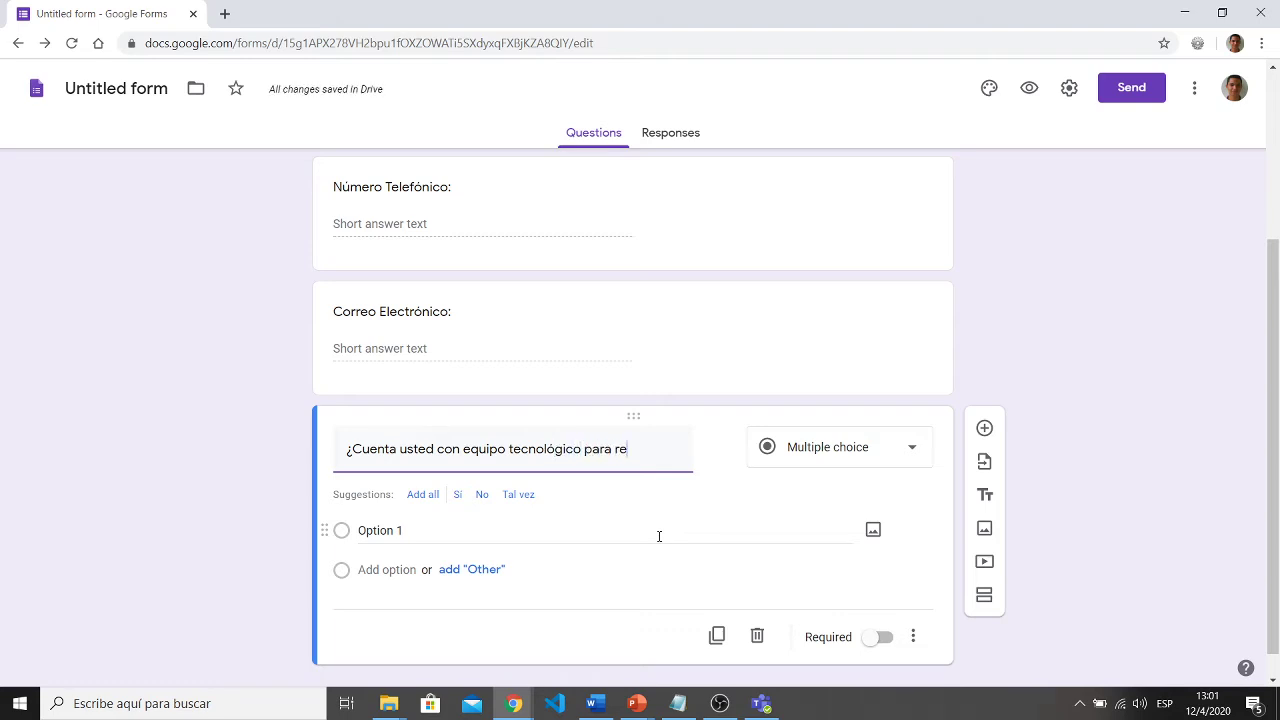
{"action": "type", "text": "cibir lec"}
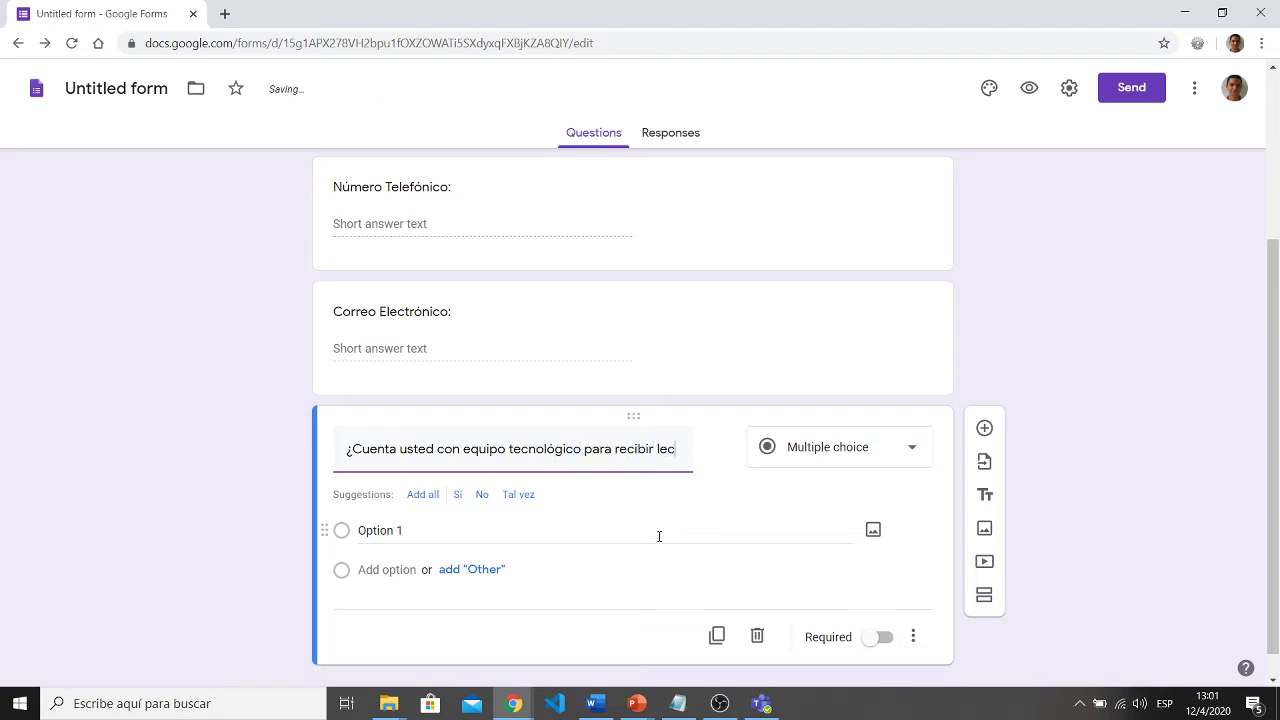
{"action": "type", "text": "ciones de mane"}
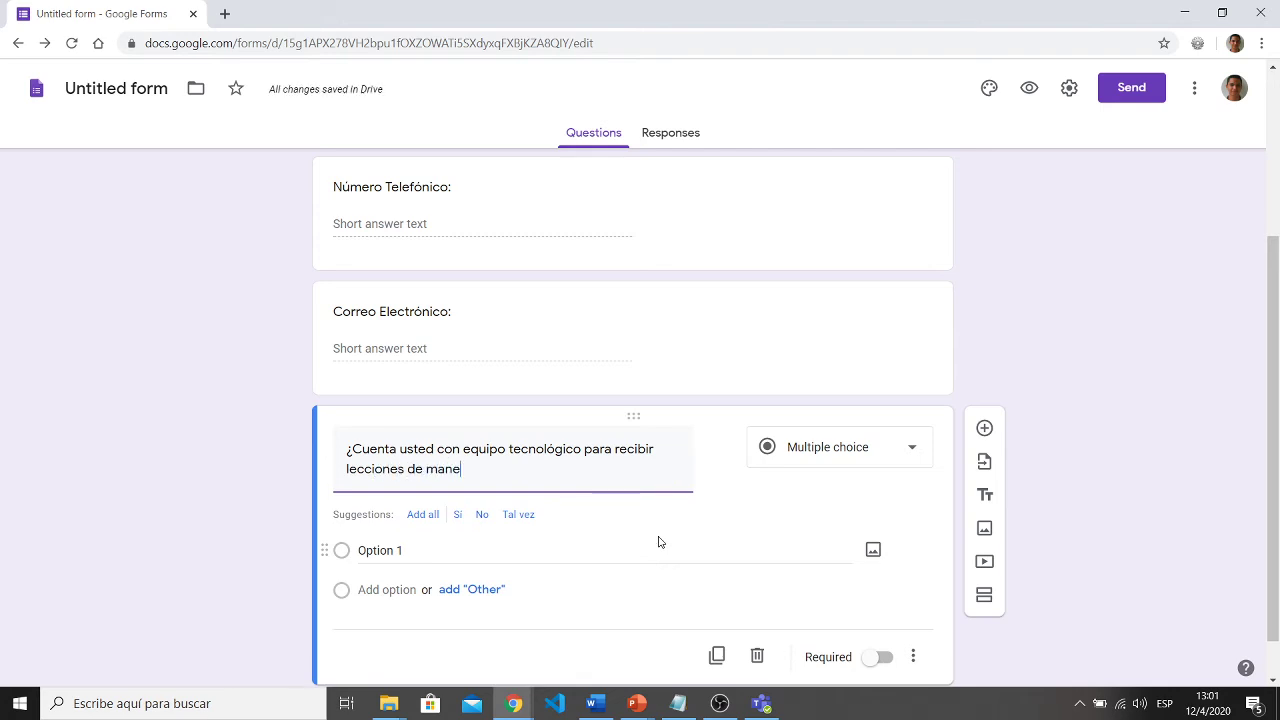
{"action": "type", "text": "ra virtual?"}
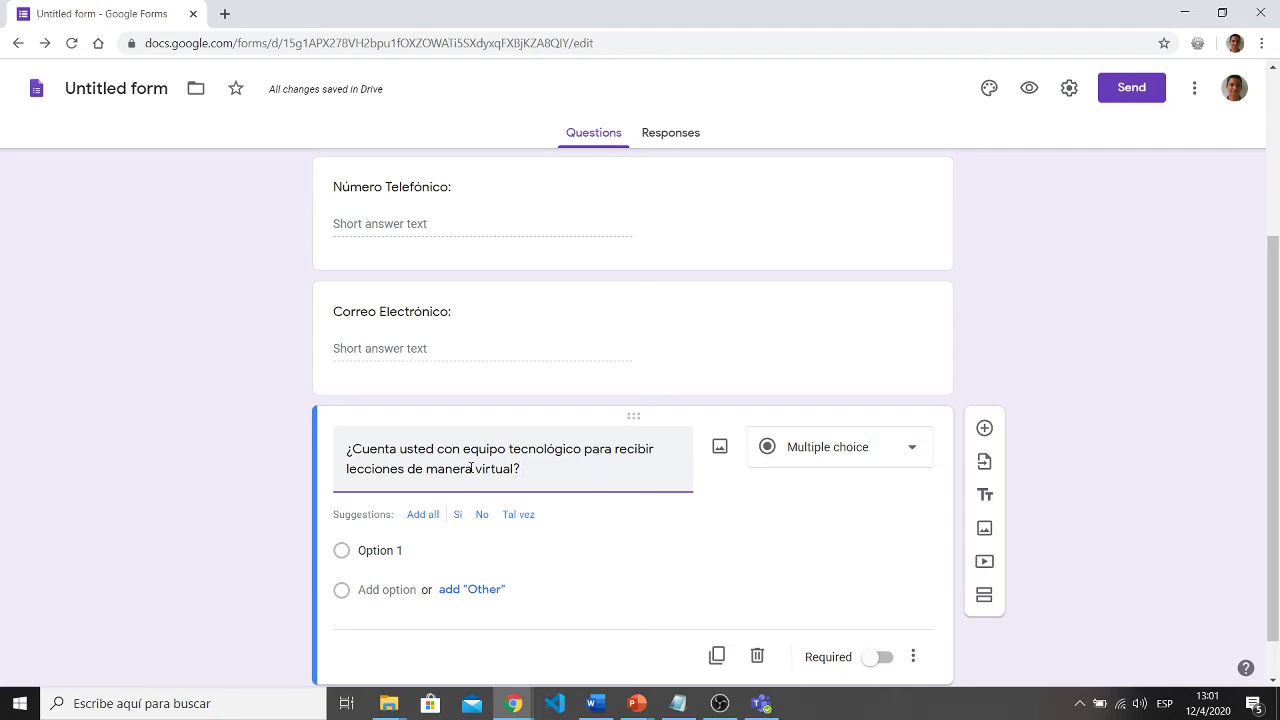
- Give it choices Sí and No only, removing Option 1, and make it required
{"action": "left_click", "coordinate": [403, 553]}
{"action": "type", "text": "Si"}
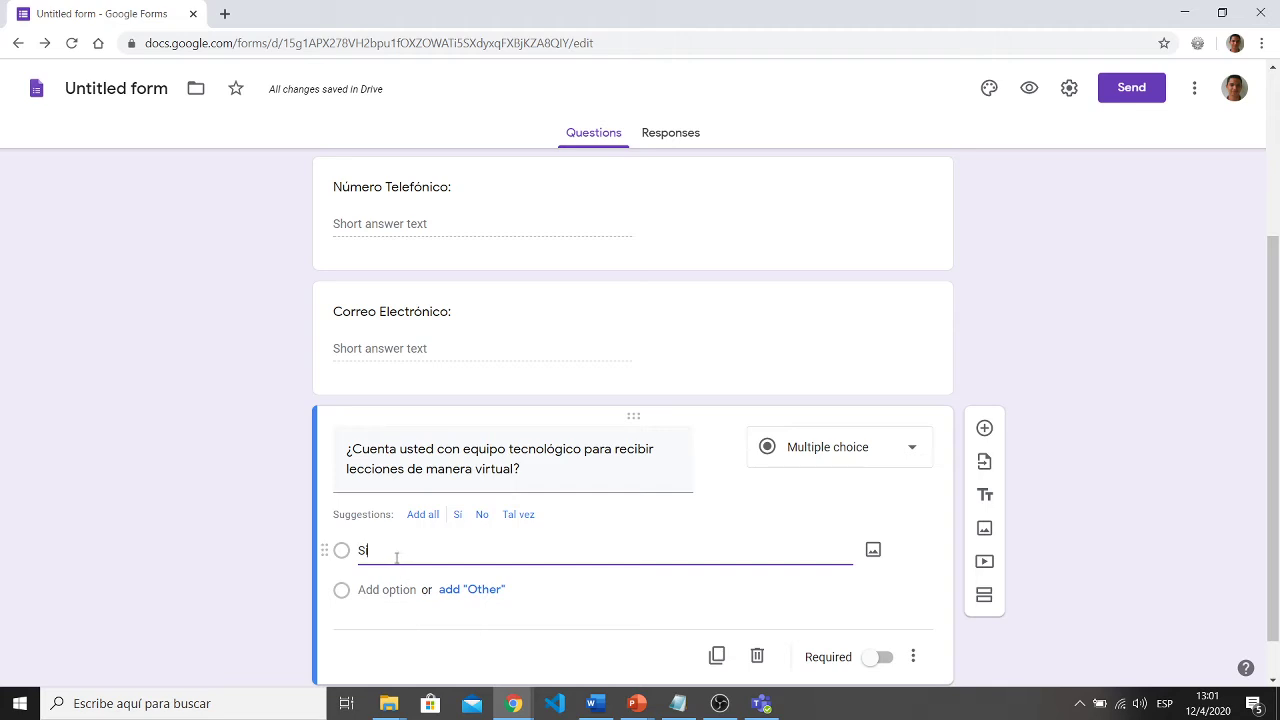
{"action": "left_click_drag", "start_coordinate": [366, 550], "coordinate": [344, 551]}
{"action": "key", "text": "BackSpace"}
{"action": "left_click", "coordinate": [461, 521]}
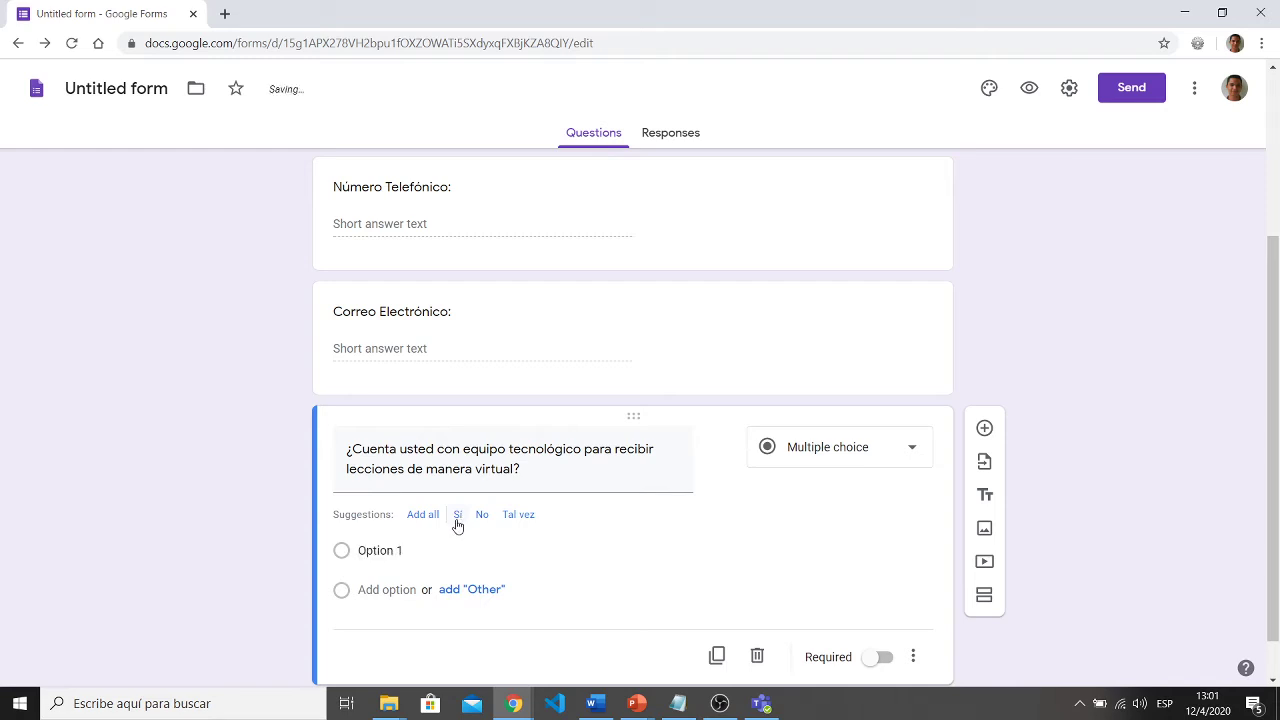
{"action": "left_click", "coordinate": [459, 522]}
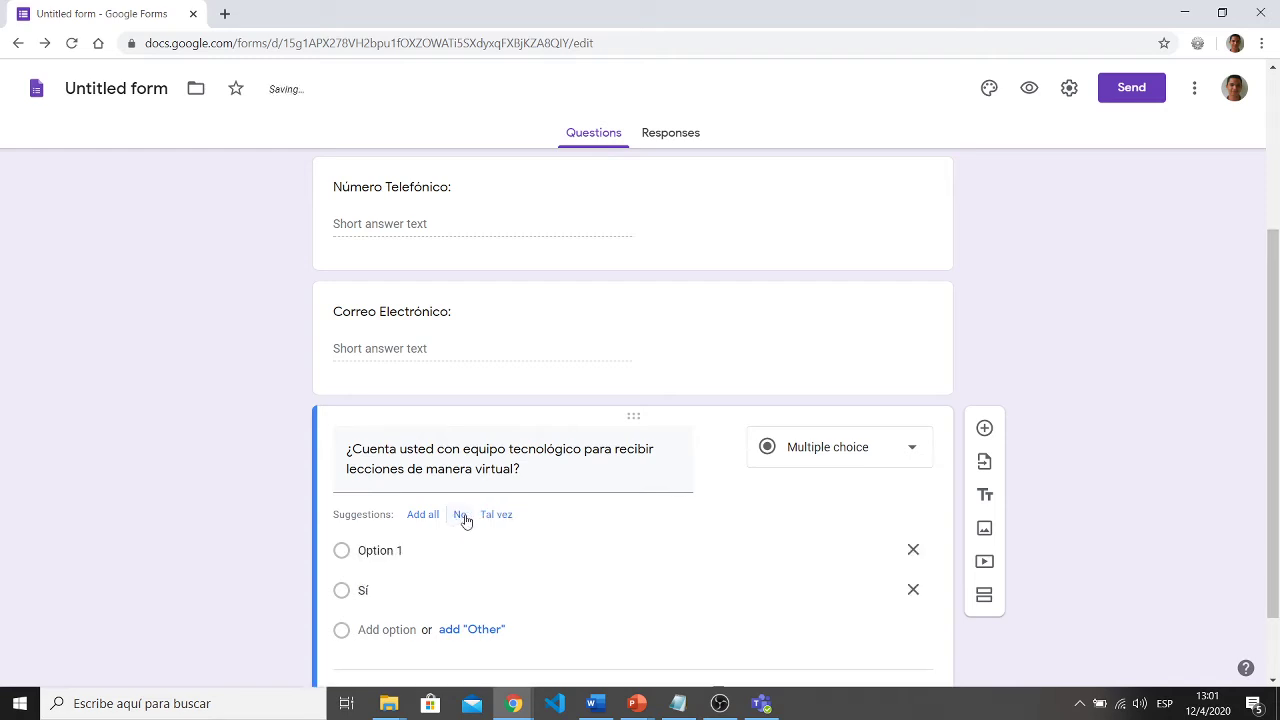
{"action": "left_click", "coordinate": [459, 516]}
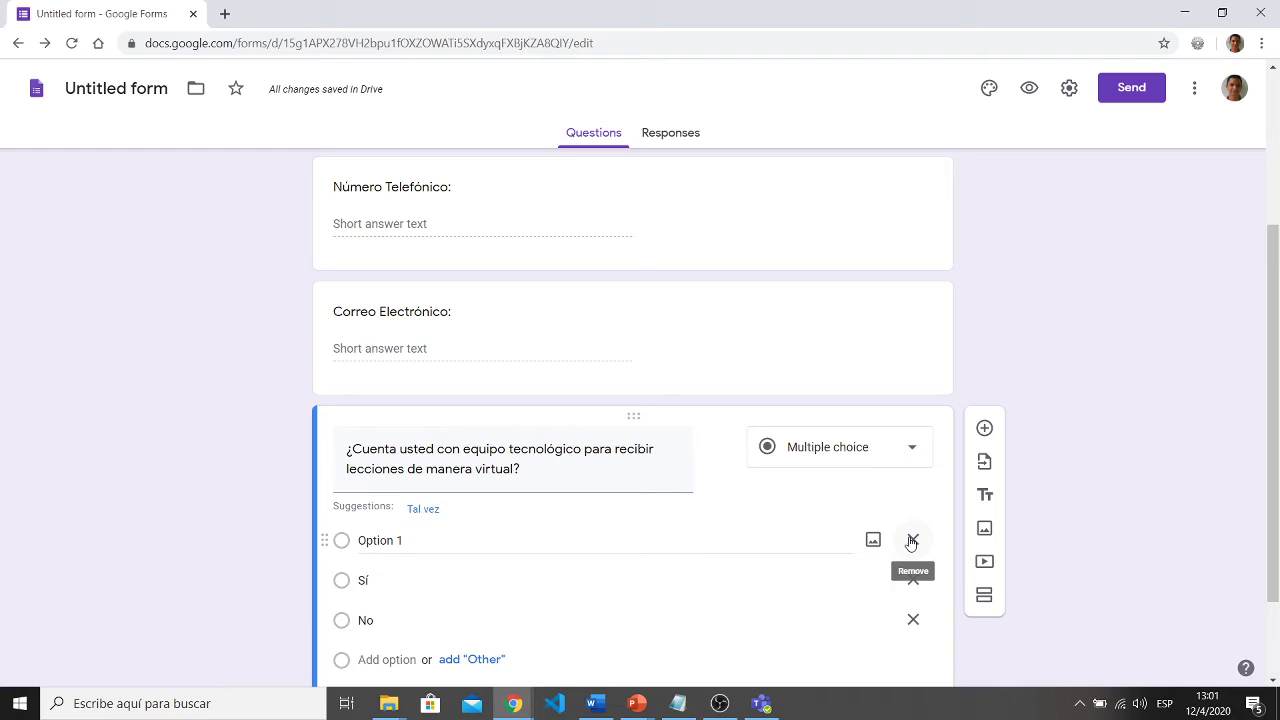
{"action": "left_click", "coordinate": [911, 541]}
{"action": "scroll", "coordinate": [178, 560], "scroll_direction": "down", "scroll_amount": 1}
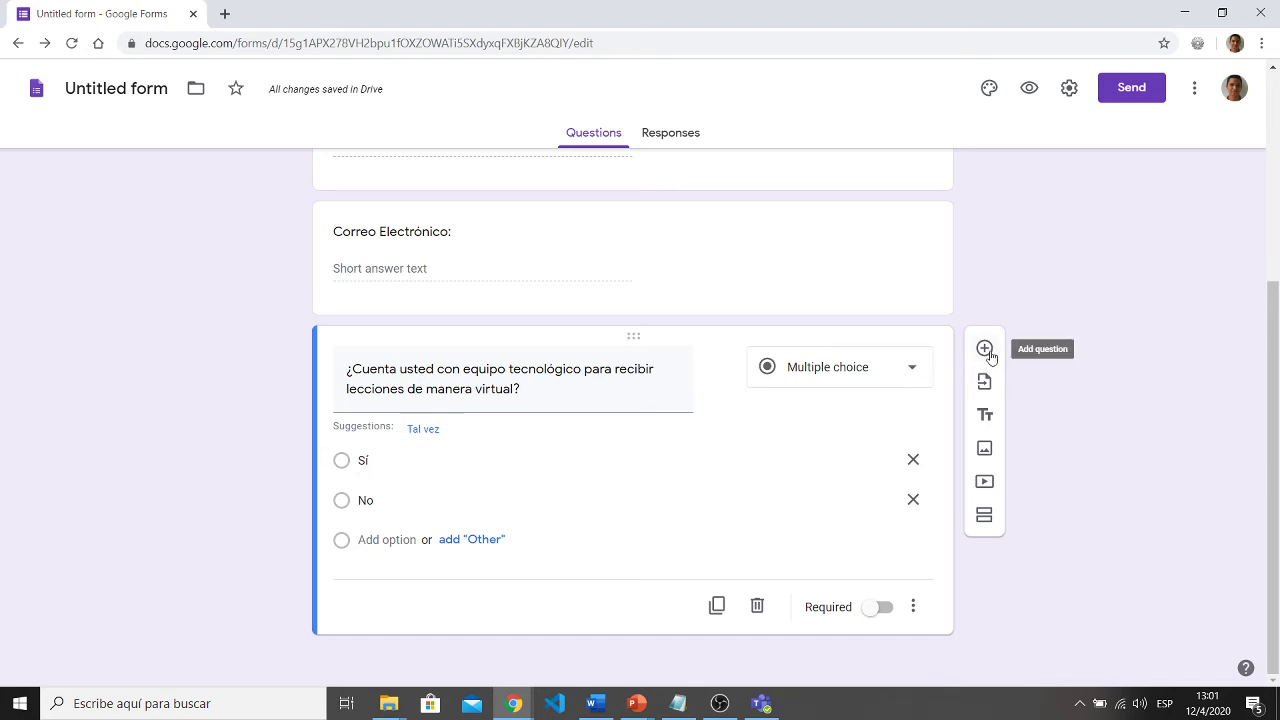
{"action": "left_click", "coordinate": [880, 610]}
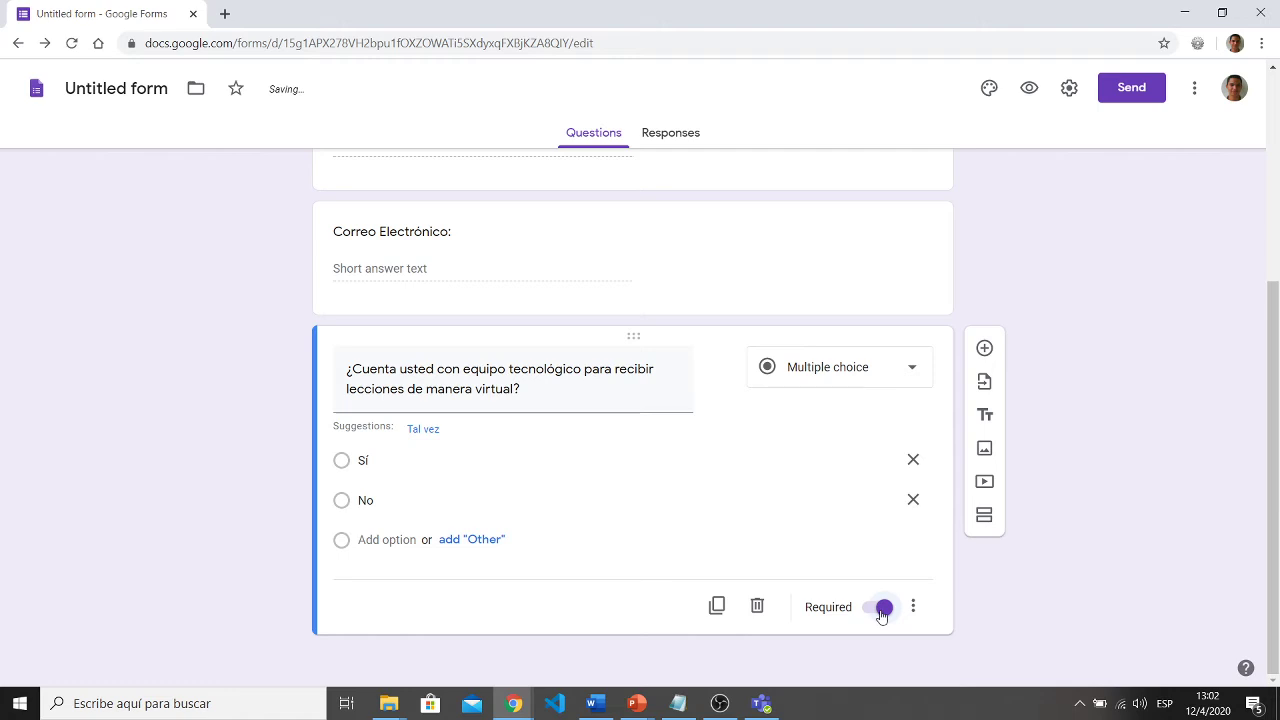
- Add a question '¿Cuenta con conexión estable a Internet?'
{"action": "left_click", "coordinate": [984, 355]}
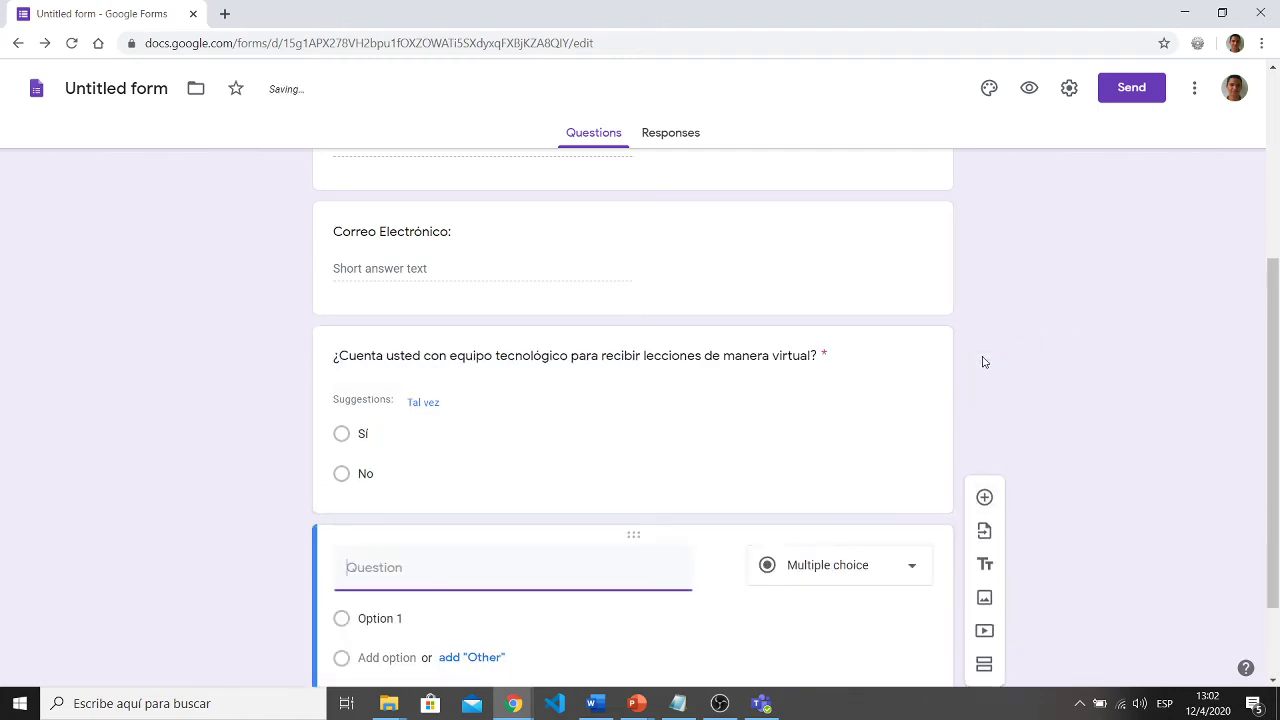
{"action": "type", "text": "¿Cuenta "}
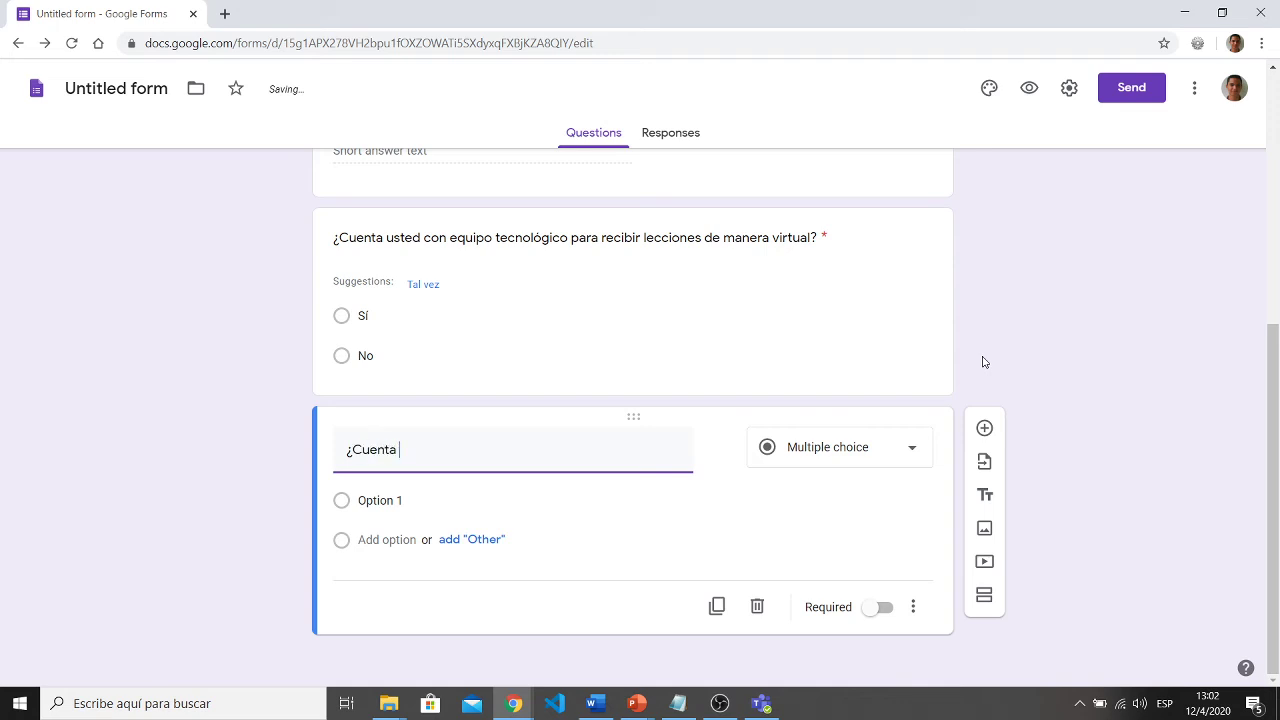
{"action": "type", "text": "con informa"}
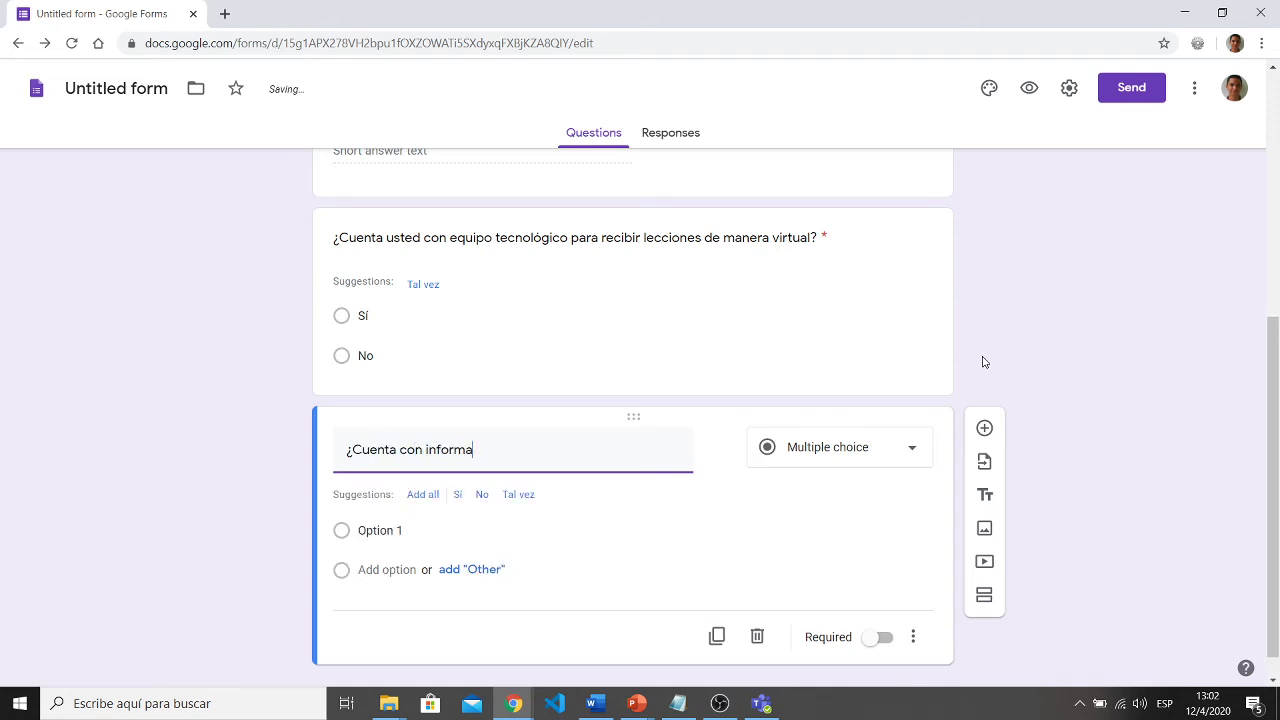
{"action": "key", "text": "BackSpace"}
{"action": "key", "text": "BackSpace"}
{"action": "key", "text": "BackSpace"}
{"action": "key", "text": "BackSpace"}
{"action": "key", "text": "BackSpace"}
{"action": "key", "text": "BackSpace"}
{"action": "type", "text": "conexc"}
{"action": "type", "text": "ón estable a "}
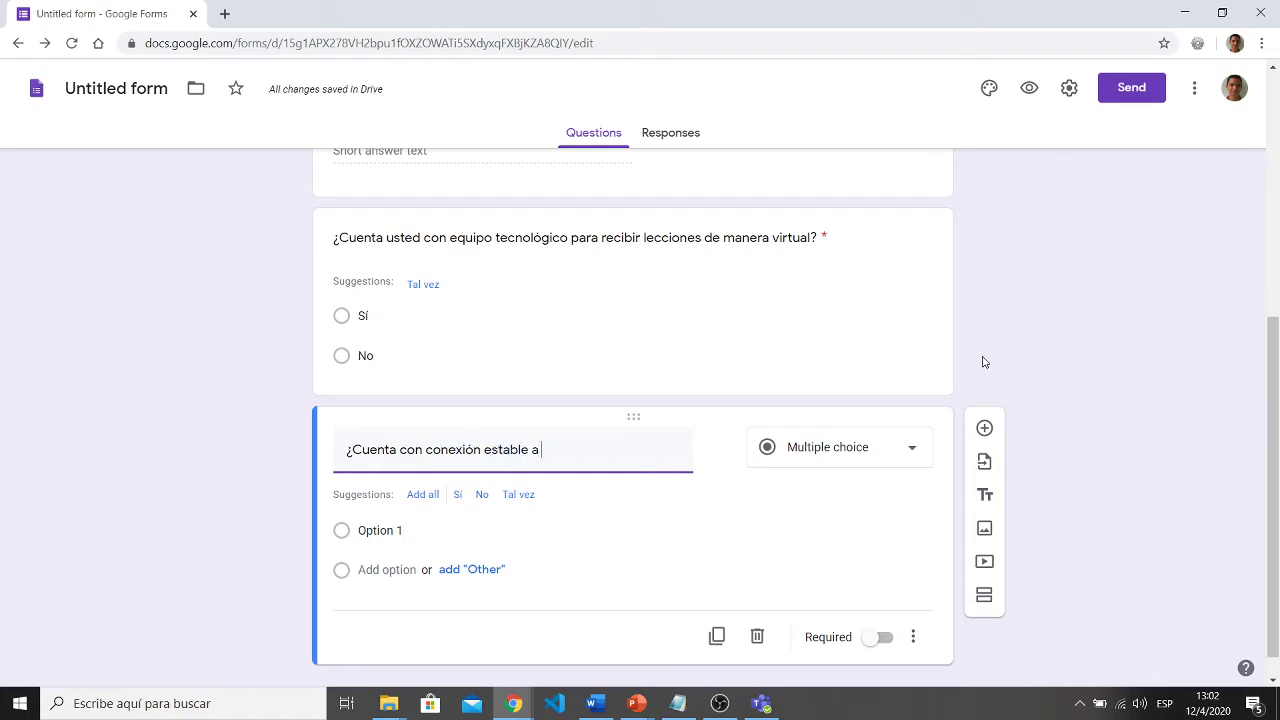
{"action": "type", "text": "lnternet?"}
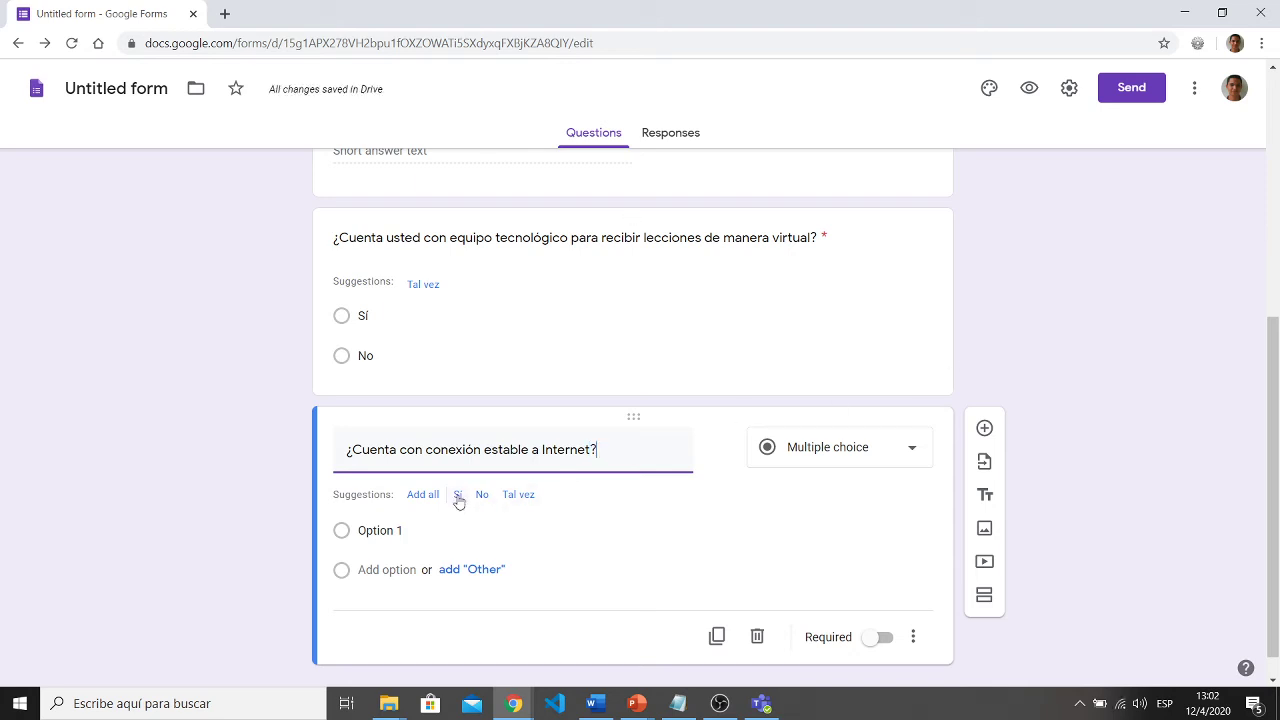
{"action": "left_click", "coordinate": [458, 496]}
{"action": "left_click", "coordinate": [460, 497]}
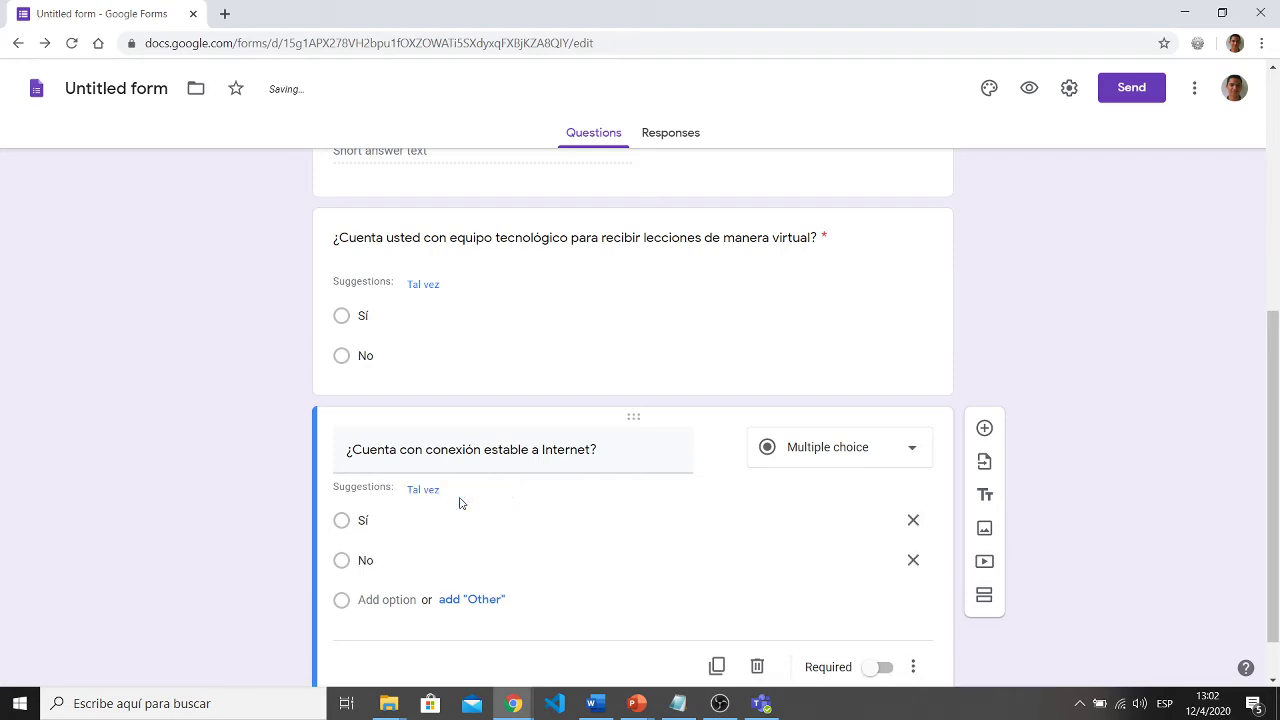
- Keep it Multiple choice with answer choices Sí and No
{"action": "left_click", "coordinate": [847, 449]}
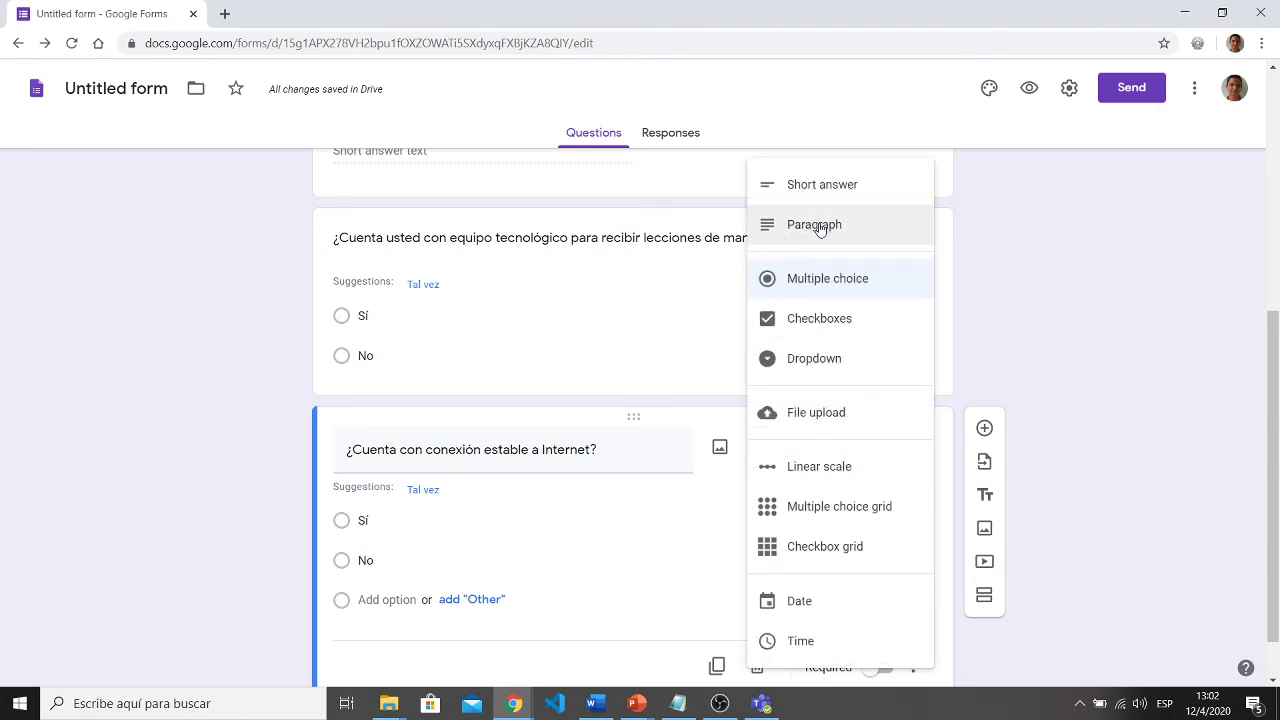
{"action": "left_click", "coordinate": [820, 226]}
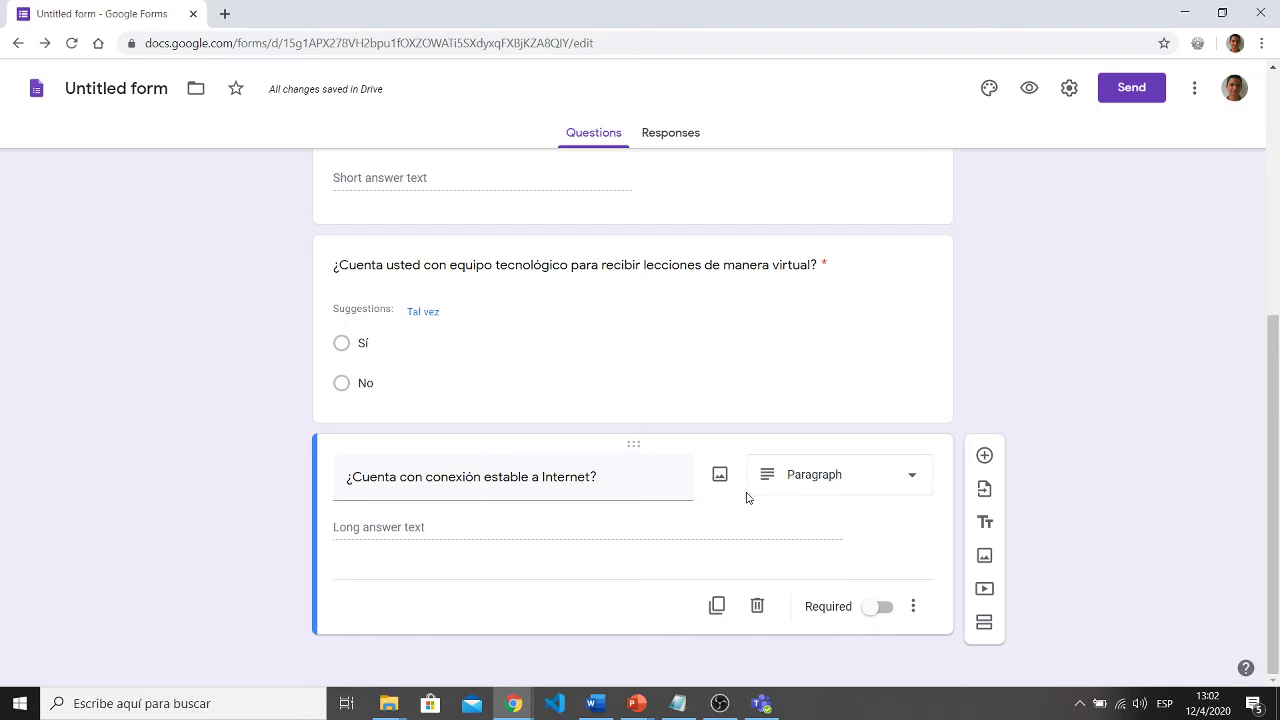
{"action": "left_click", "coordinate": [791, 477]}
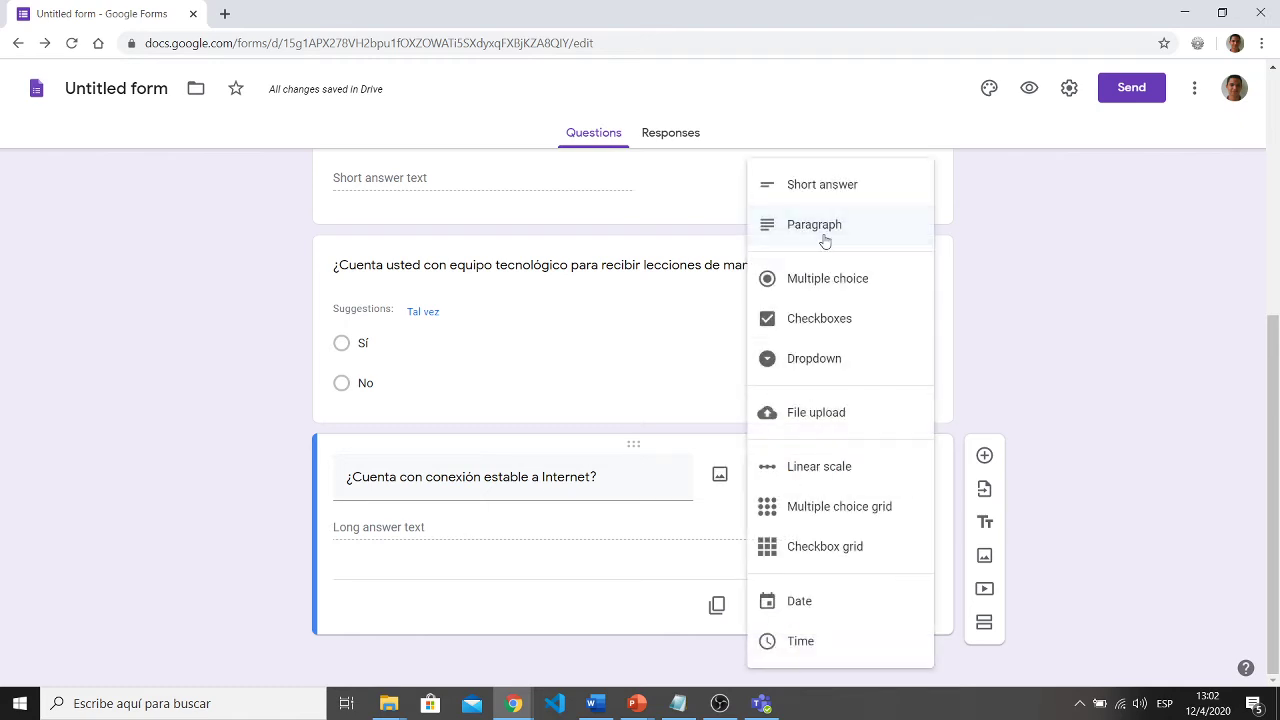
{"action": "left_click", "coordinate": [847, 280]}
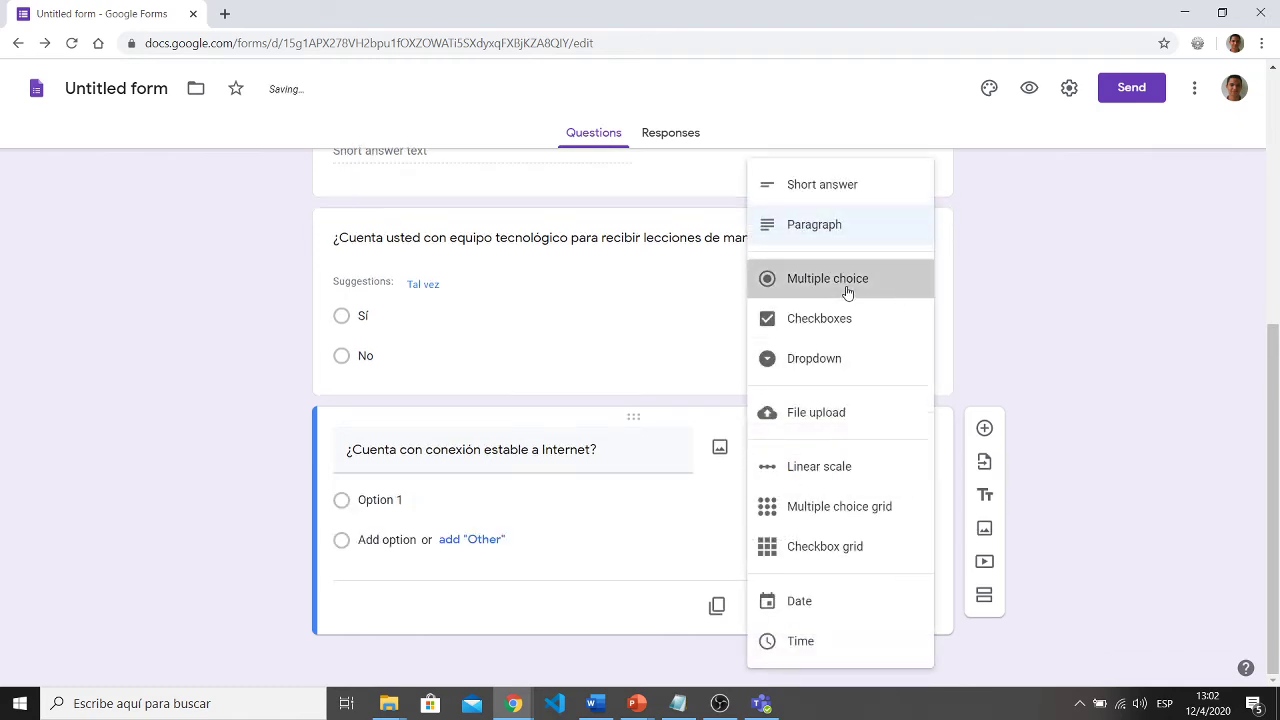
{"action": "left_click", "coordinate": [389, 502]}
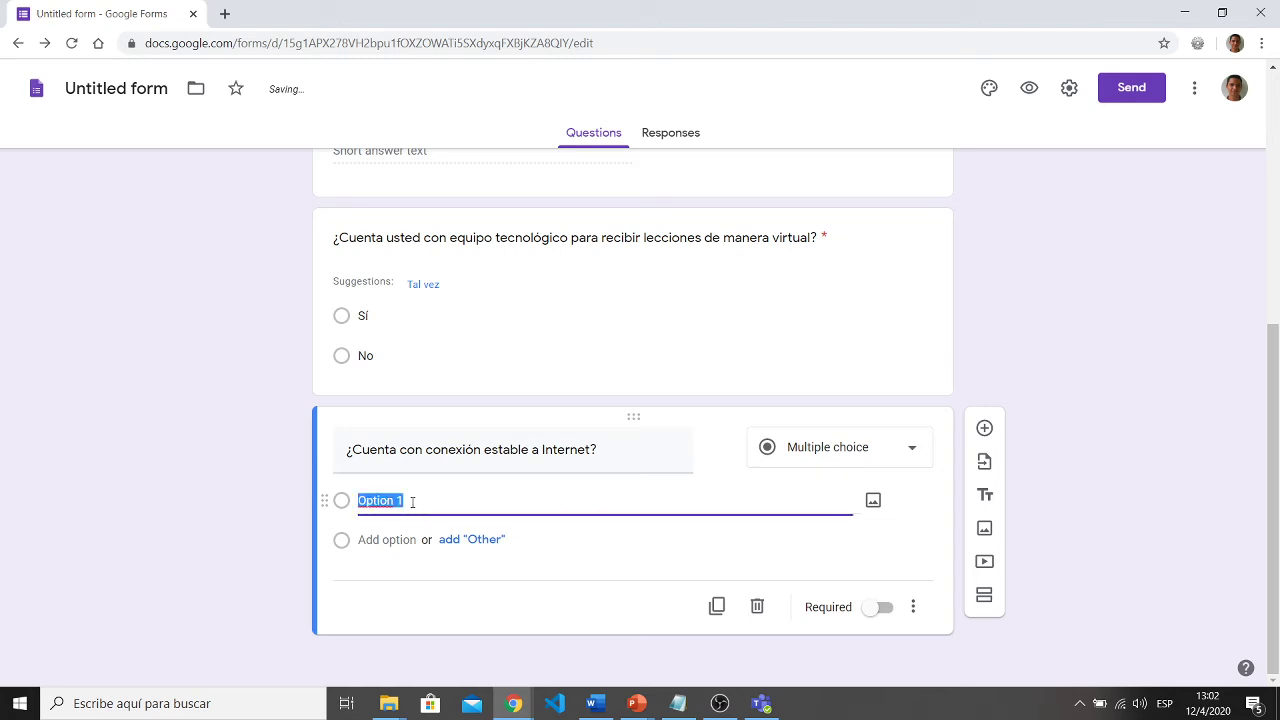
{"action": "type", "text": "Sí"}
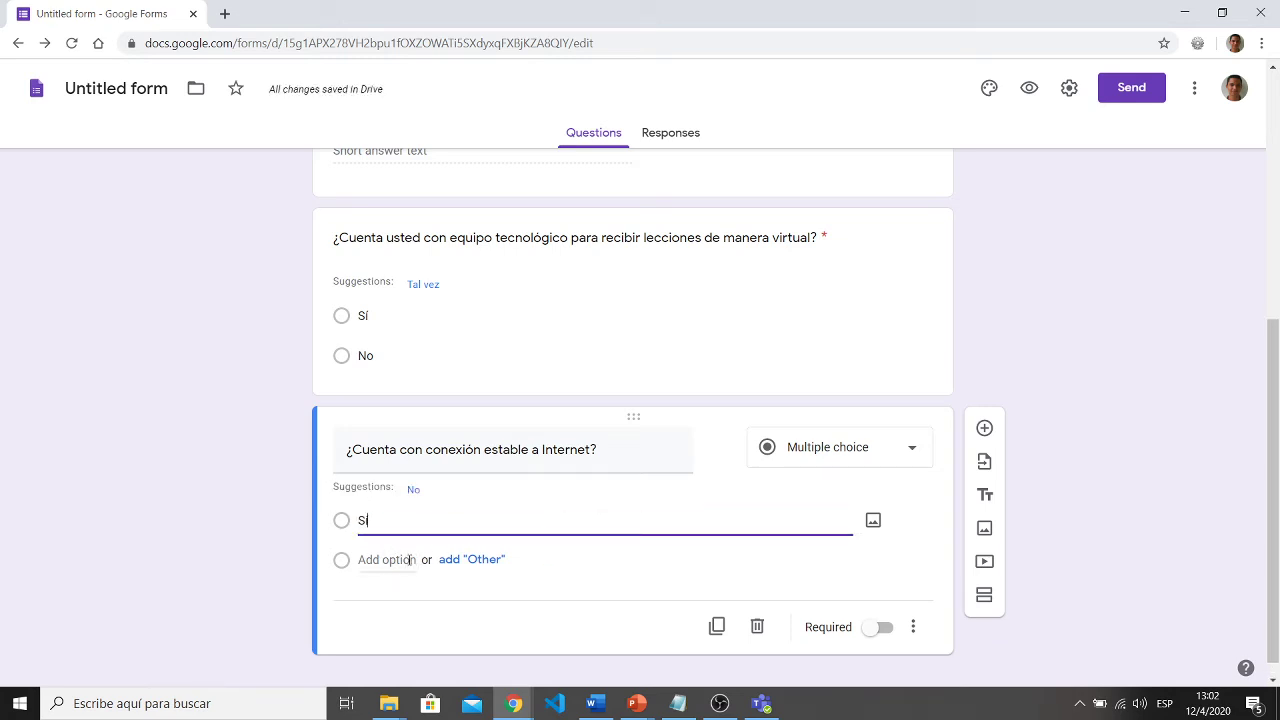
{"action": "left_click", "coordinate": [413, 489]}
{"action": "left_click", "coordinate": [216, 554]}
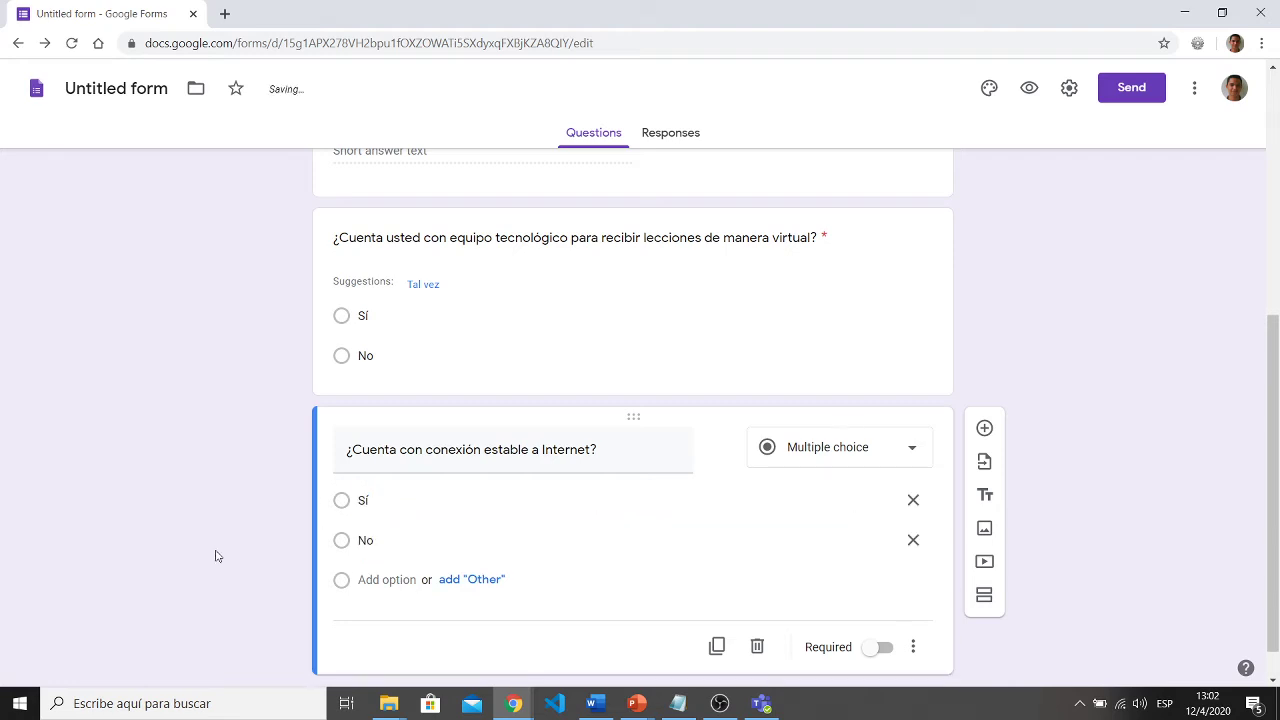
{"action": "scroll", "coordinate": [214, 554], "scroll_direction": "down", "scroll_amount": 1}
- Remove the added Other choice and insert another question below
{"action": "left_click", "coordinate": [494, 541]}
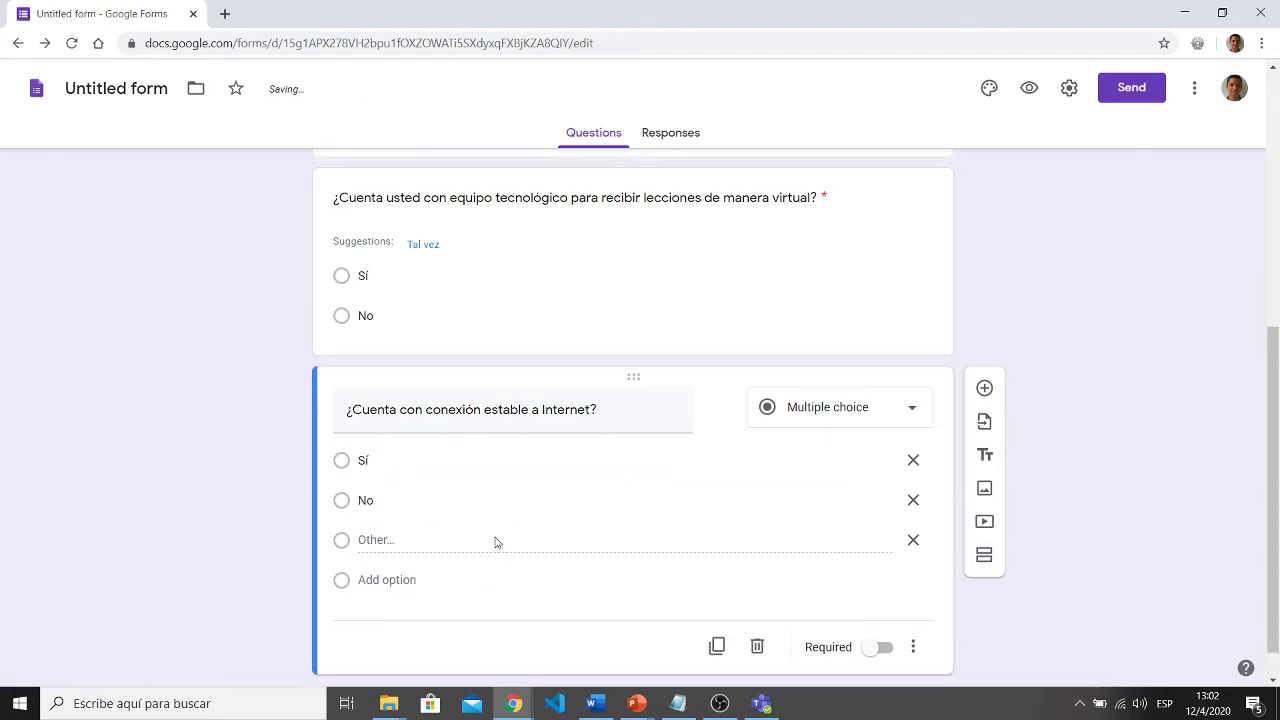
{"action": "double_click", "coordinate": [369, 541]}
{"action": "left_click", "coordinate": [915, 548]}
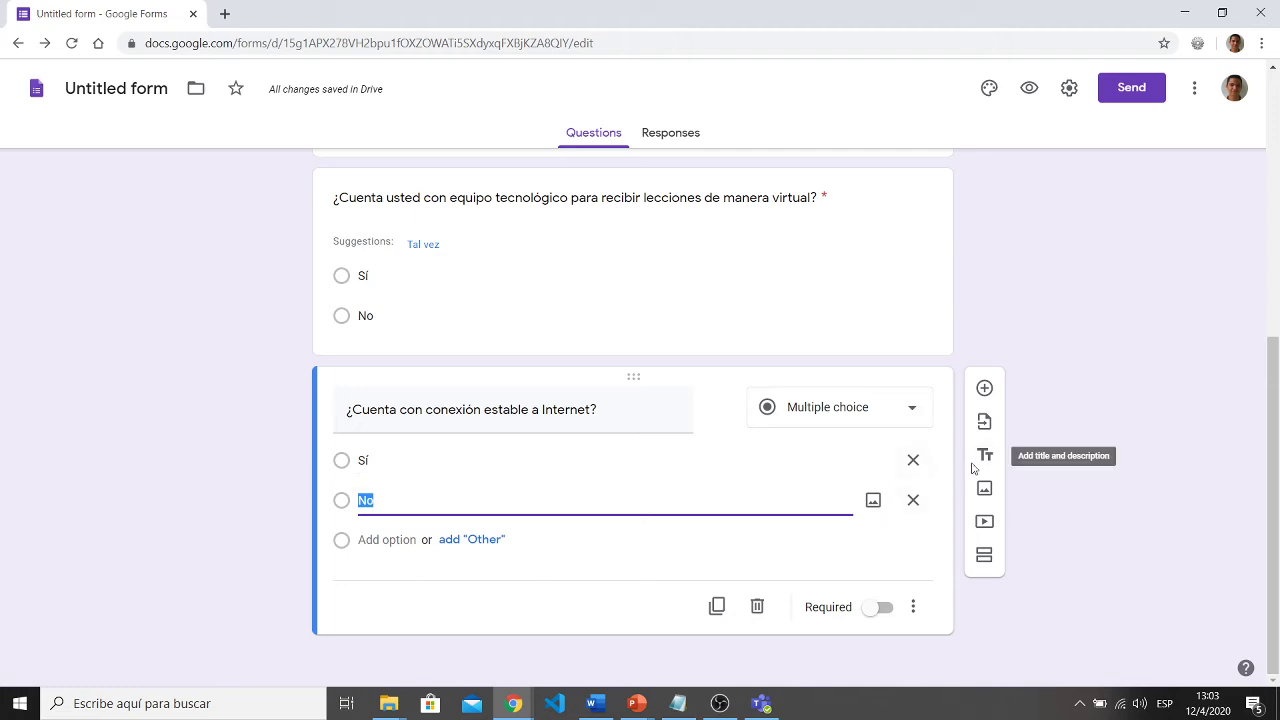
{"action": "left_click", "coordinate": [985, 389]}
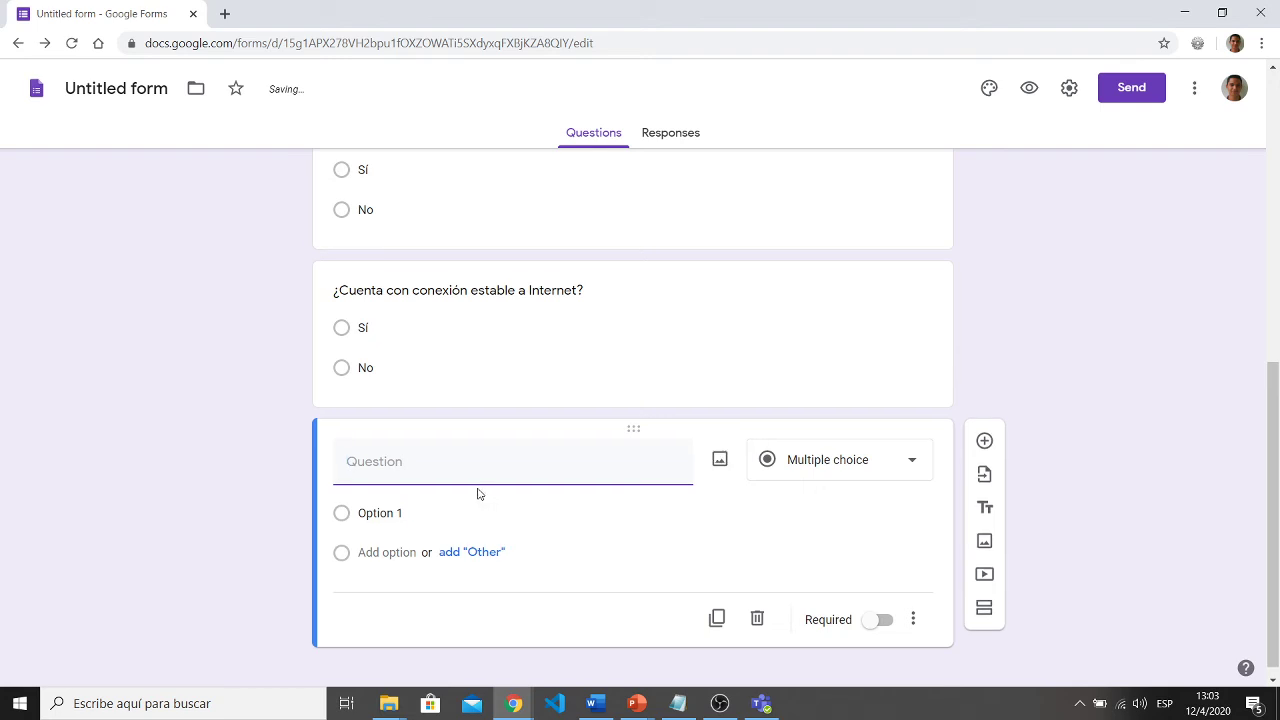
- Type the draft title 'En su hogar, cuántas personas trabajam' and make it a Checkboxes question
{"action": "type", "text": "En su hogar"}
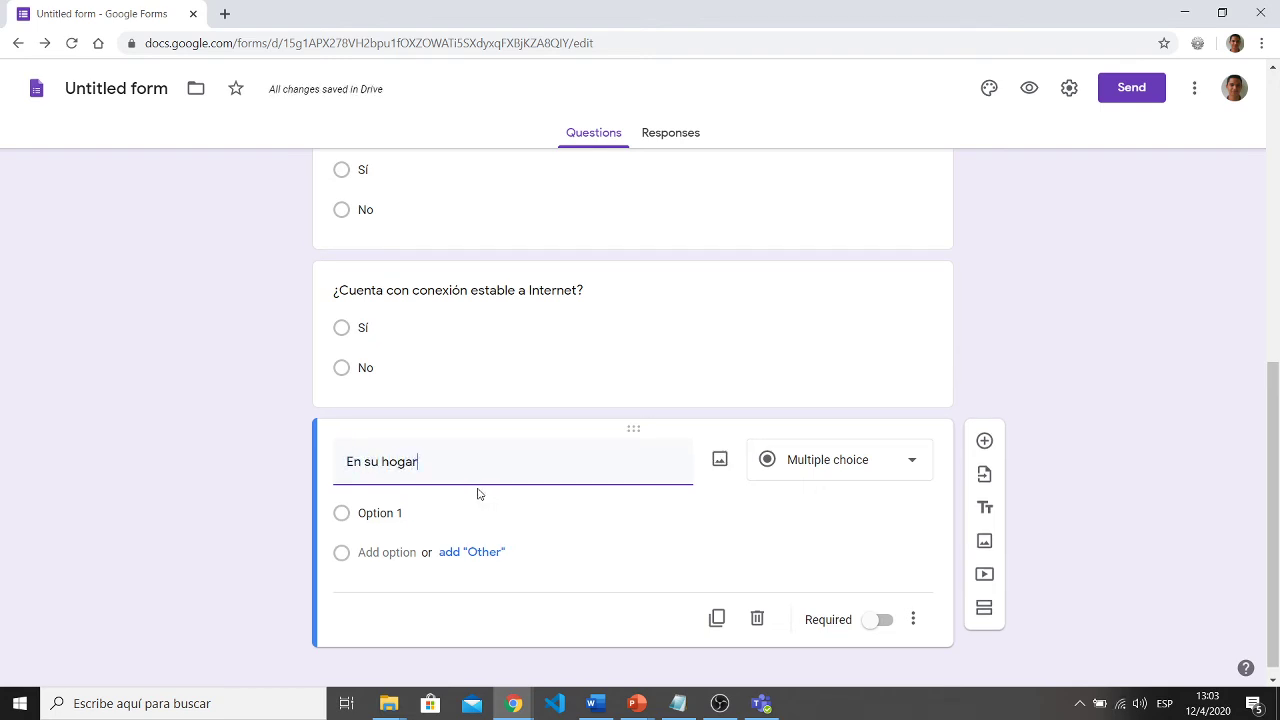
{"action": "key", "text": "ctrl+a"}
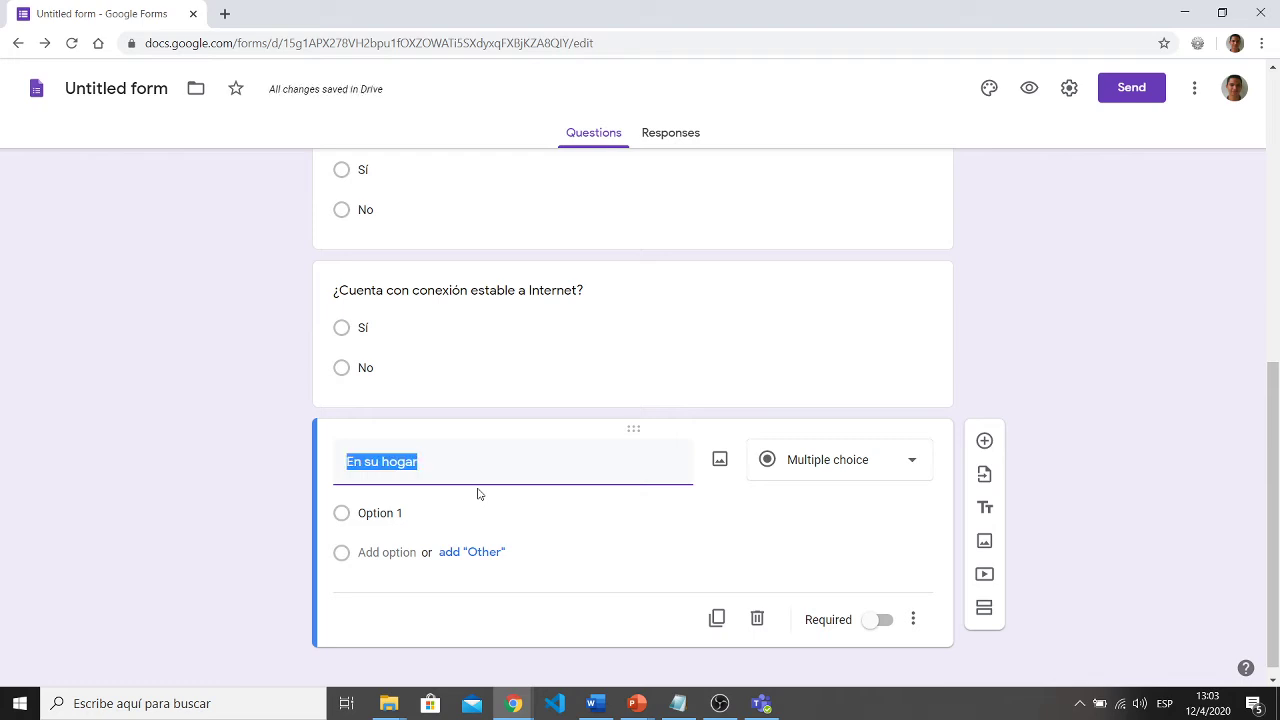
{"action": "key", "text": "Right"}
{"action": "type", "text": ", cuá"}
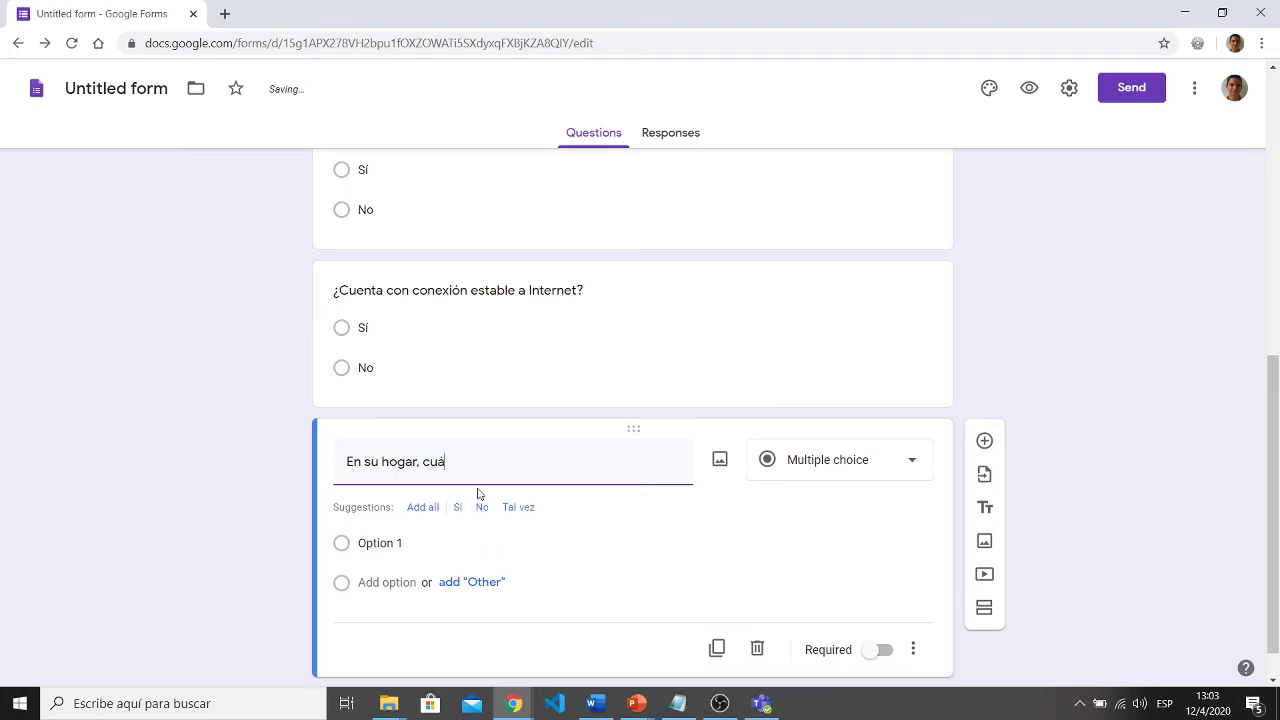
{"action": "type", "text": "ntas personas "}
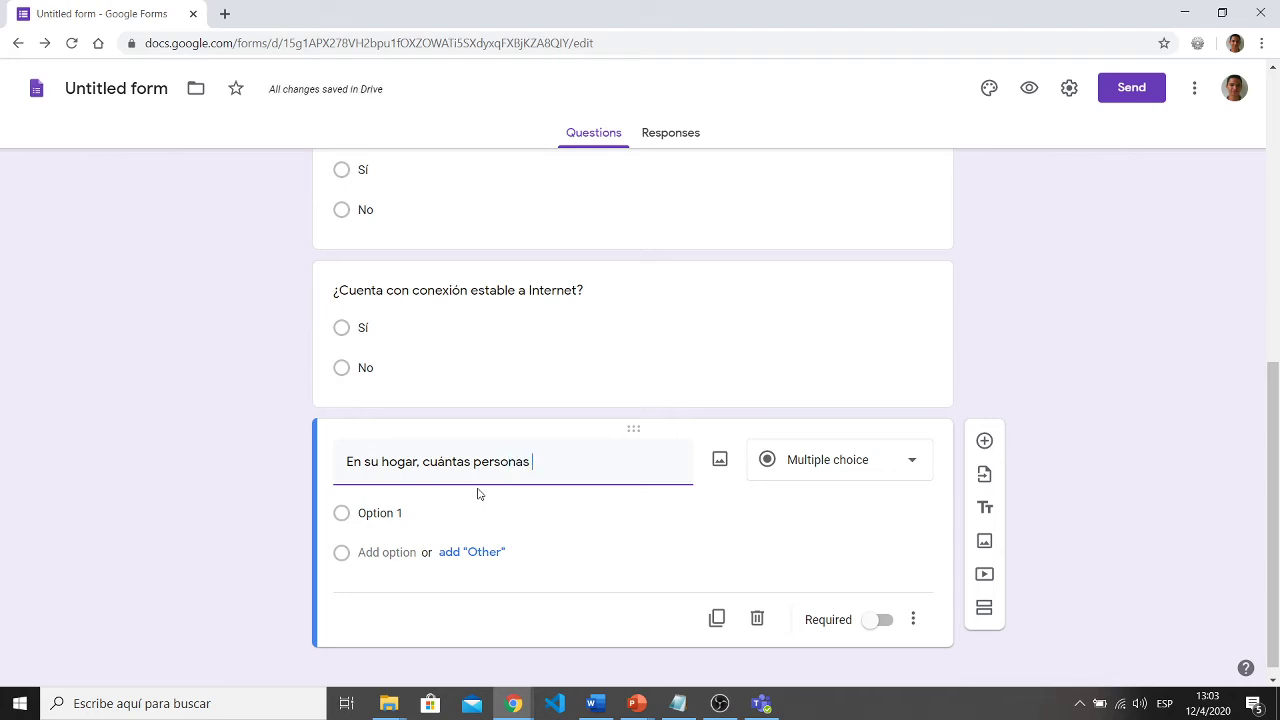
{"action": "type", "text": "trabajam"}
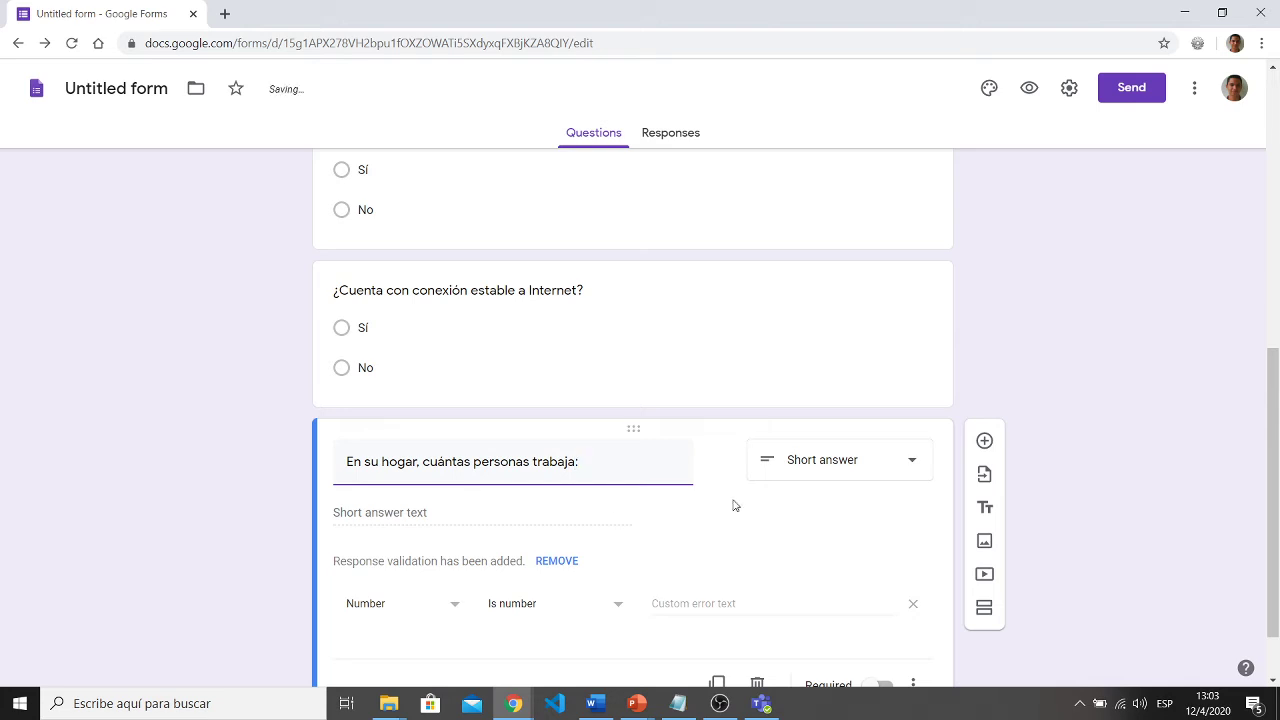
{"action": "left_click", "coordinate": [862, 466]}
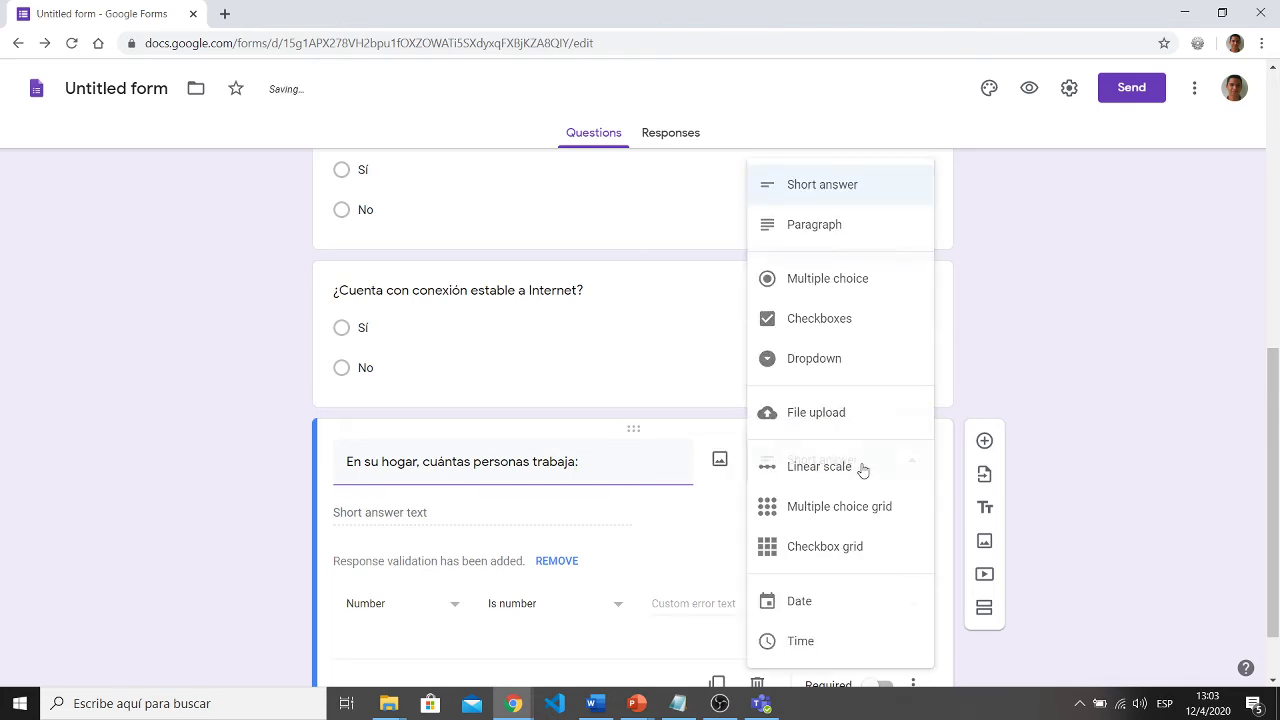
{"action": "left_click", "coordinate": [860, 322]}
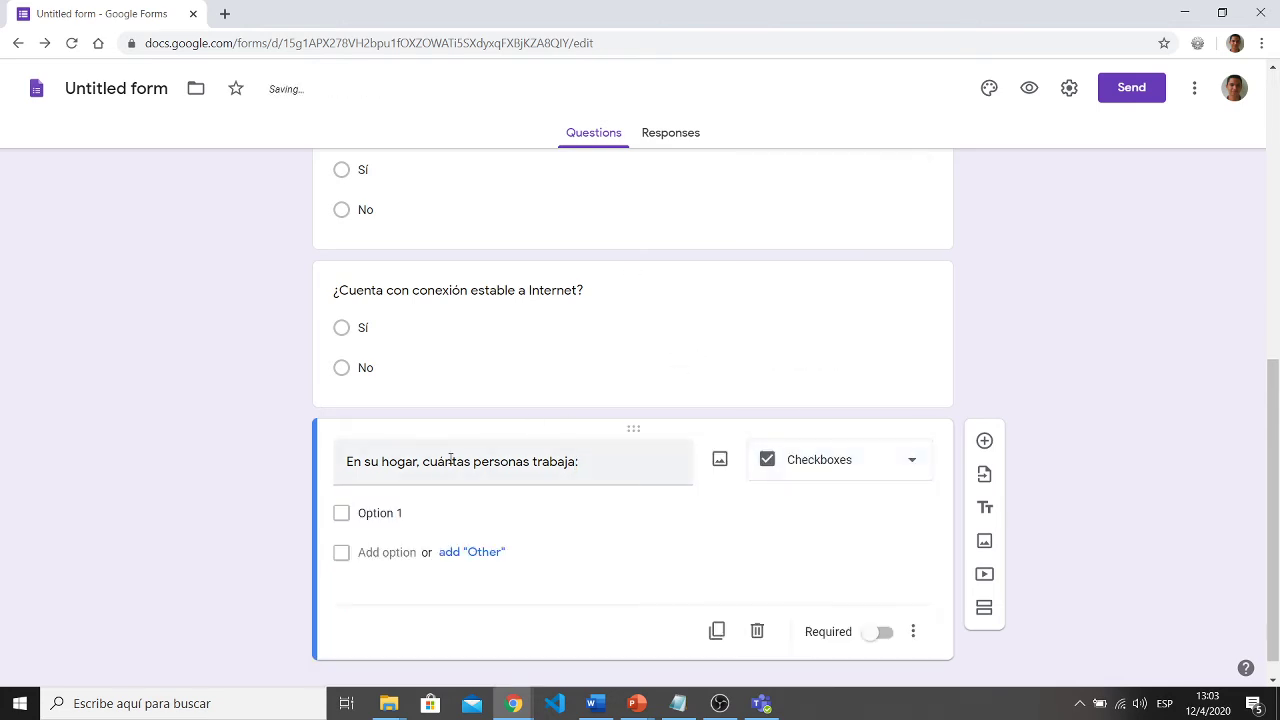
- Reword the title to 'En su hogar, con cuáles dispositivos electrónicos cuenta usted:' and start the first option 'Tablet'
{"action": "left_click", "coordinate": [400, 514]}
{"action": "type", "text": "M"}
{"action": "left_click", "coordinate": [444, 462]}
{"action": "double_click", "coordinate": [446, 462]}
{"action": "key", "text": "shift+Right"}
{"action": "key", "text": "shift+Right"}
{"action": "key", "text": "shift+Right"}
{"action": "key", "text": "shift+Right"}
{"action": "key", "text": "shift+Right"}
{"action": "key", "text": "shift+Right"}
{"action": "key", "text": "shift+Right"}
{"action": "key", "text": "shift+Right"}
{"action": "key", "text": "shift+Right"}
{"action": "key", "text": "shift+Right"}
{"action": "key", "text": "shift+Right"}
{"action": "key", "text": "shift+Right"}
{"action": "key", "text": "shift+Right"}
{"action": "key", "text": "shift+Right"}
{"action": "key", "text": "shift+Right"}
{"action": "key", "text": "shift+Right"}
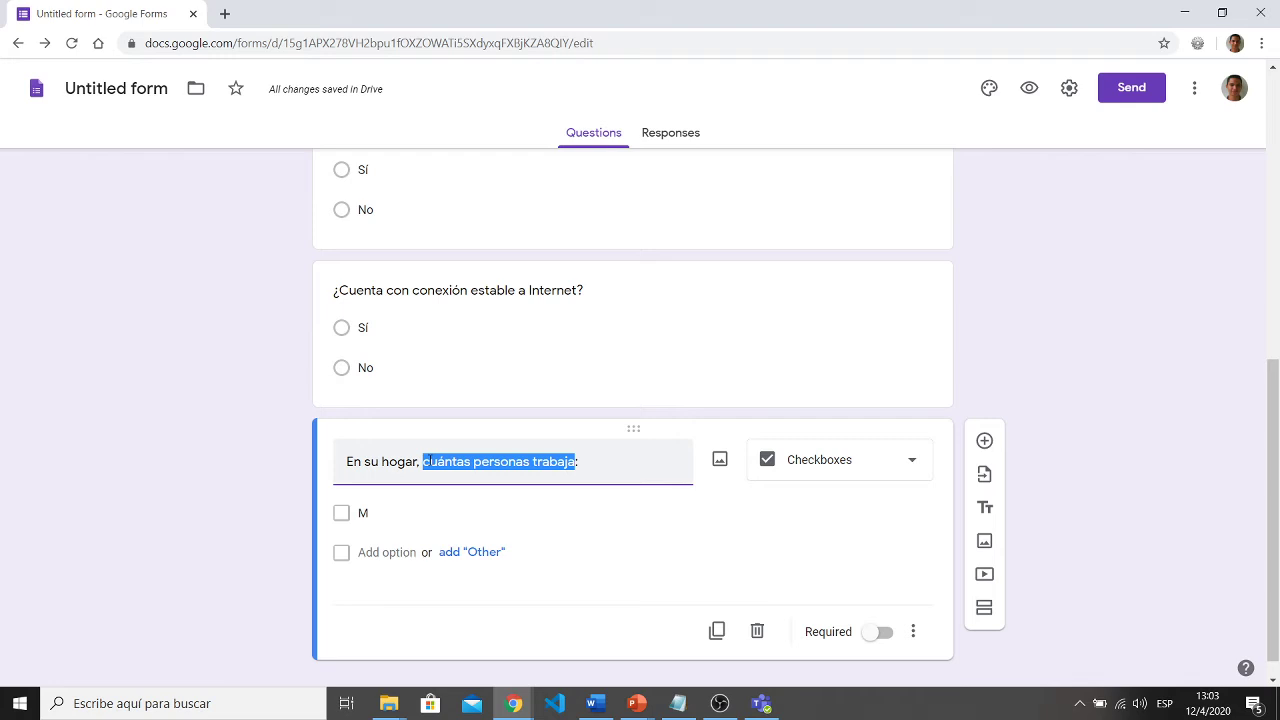
{"action": "type", "text": "con"}
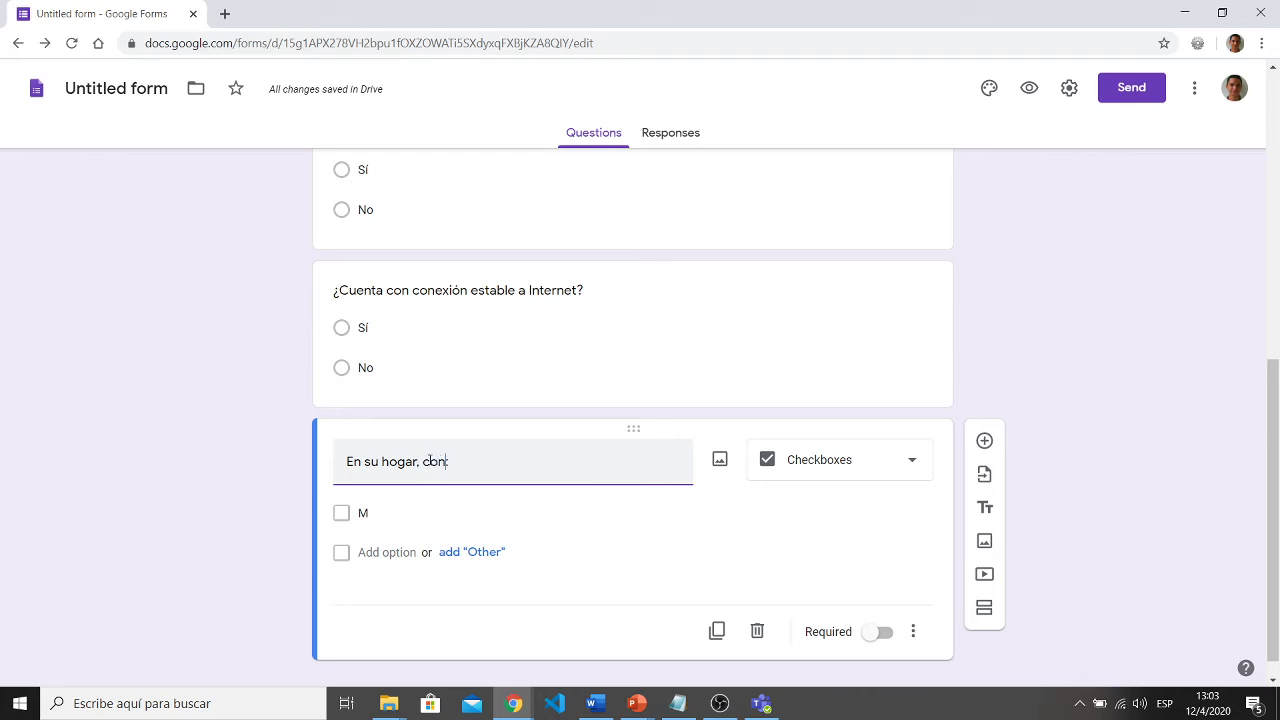
{"action": "type", "text": " cuáles dispo"}
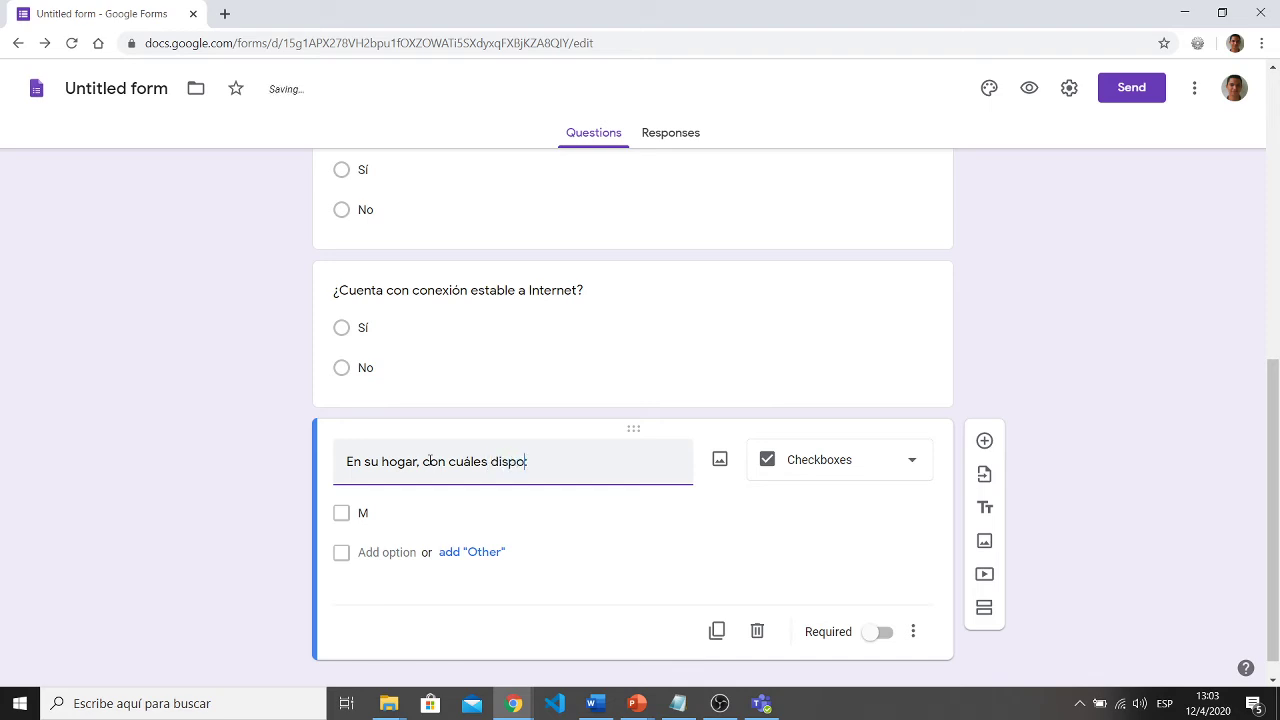
{"action": "type", "text": "sitivos elec"}
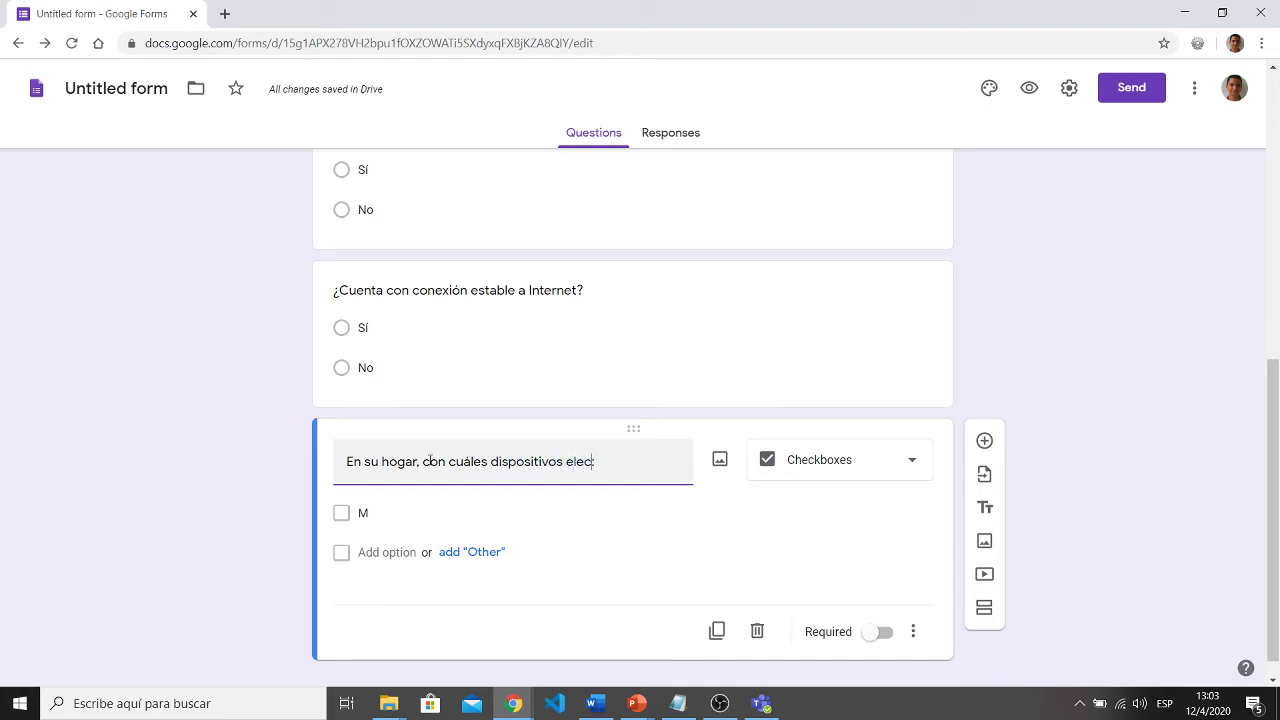
{"action": "type", "text": "trónicos c"}
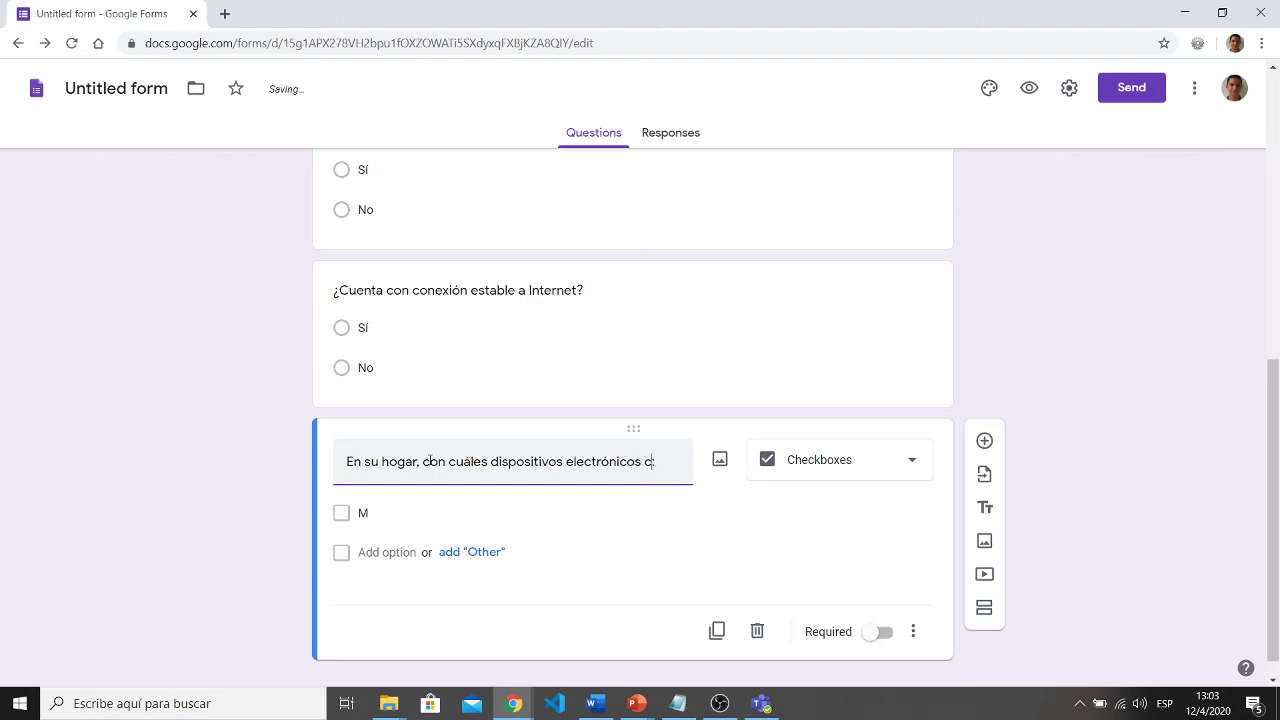
{"action": "type", "text": "uentaausted:"}
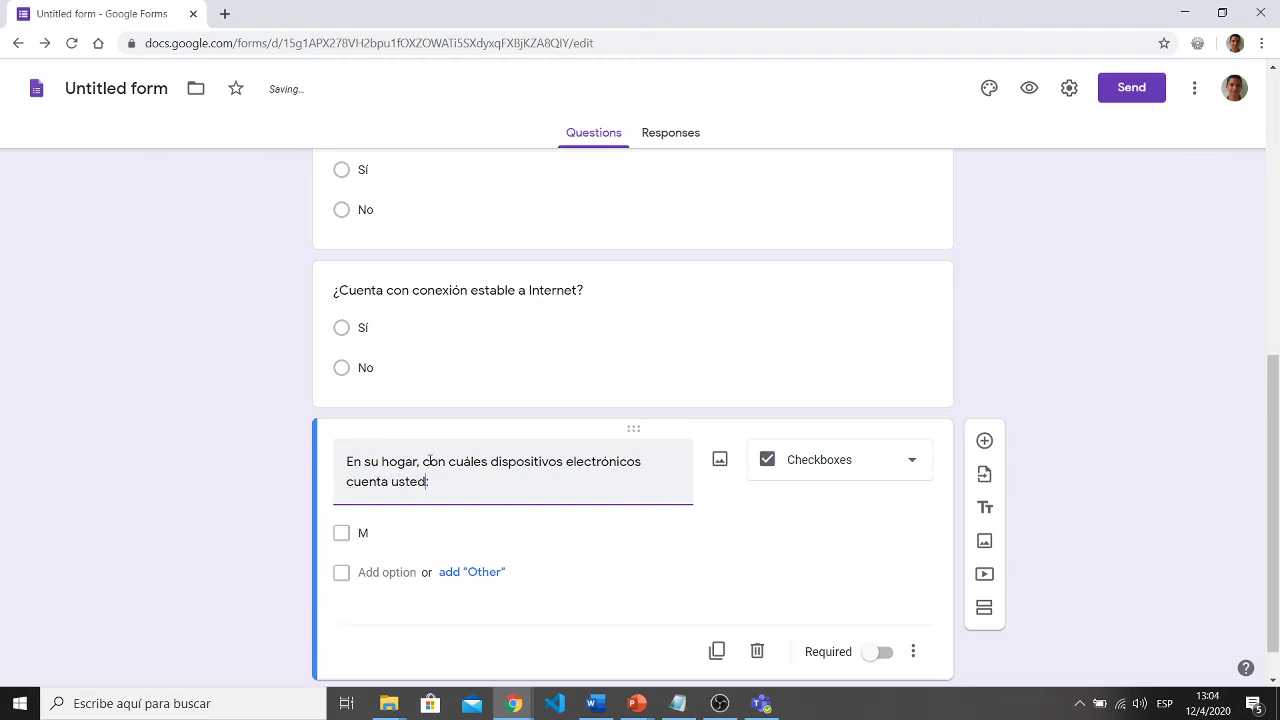
{"action": "double_click", "coordinate": [375, 533]}
{"action": "type", "text": "Tablet"}
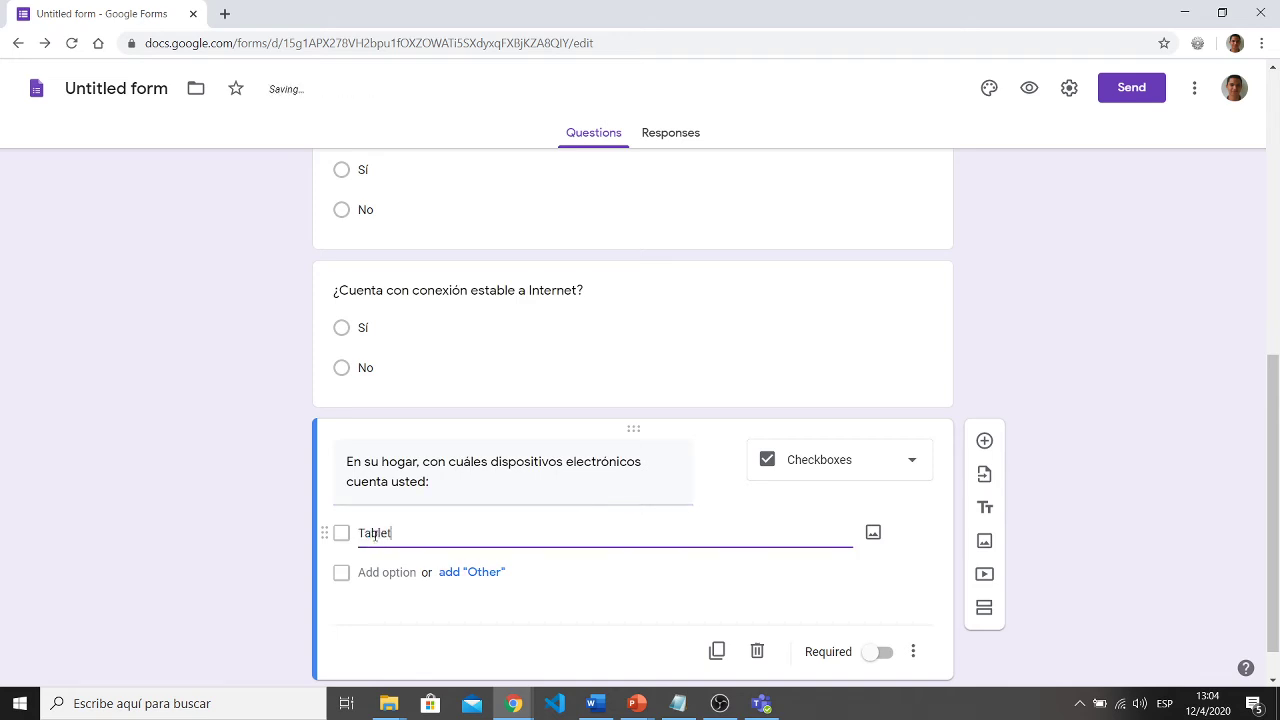
- Add the options Celular, Computadora, Ipad and Smart TV, fixing the Computadora typo
{"action": "left_click", "coordinate": [384, 572]}
{"action": "type", "text": "Celular"}
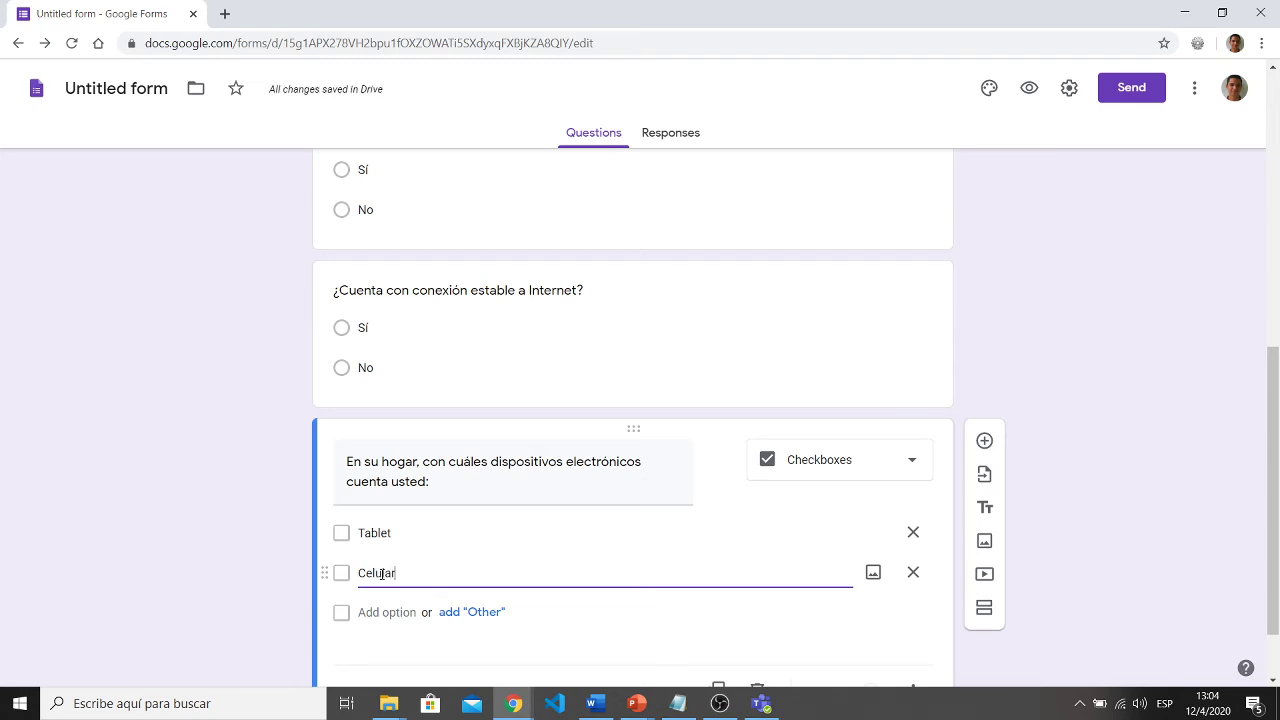
{"action": "left_click", "coordinate": [384, 612]}
{"action": "type", "text": "Coputadora"}
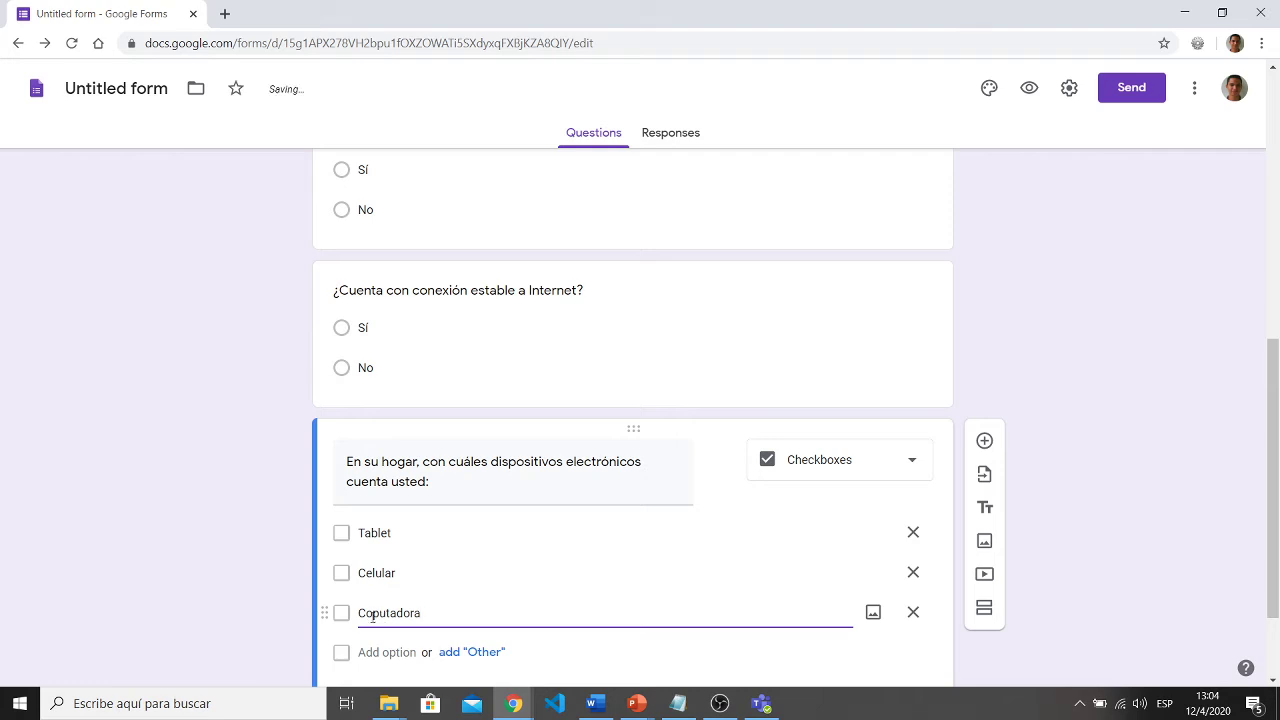
{"action": "left_click", "coordinate": [372, 613]}
{"action": "type", "text": "m"}
{"action": "scroll", "coordinate": [355, 610], "scroll_direction": "down", "scroll_amount": 2}
{"action": "left_click", "coordinate": [408, 527]}
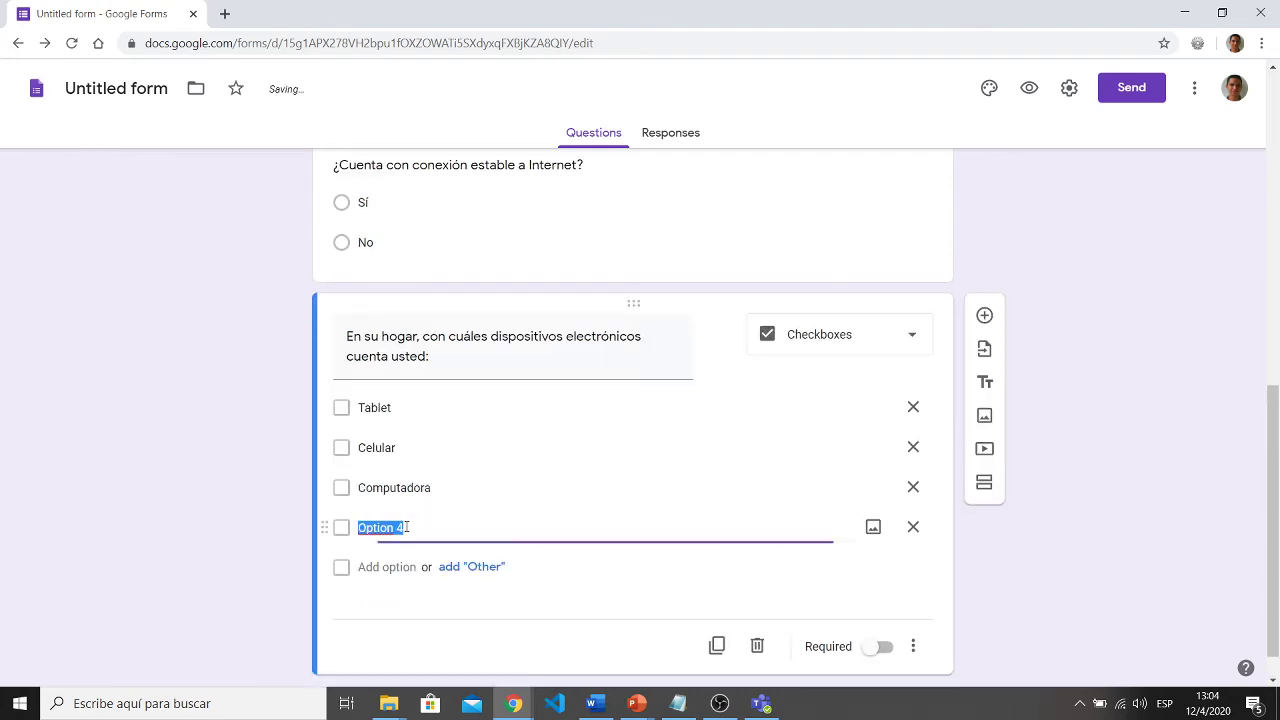
{"action": "type", "text": "Ipad"}
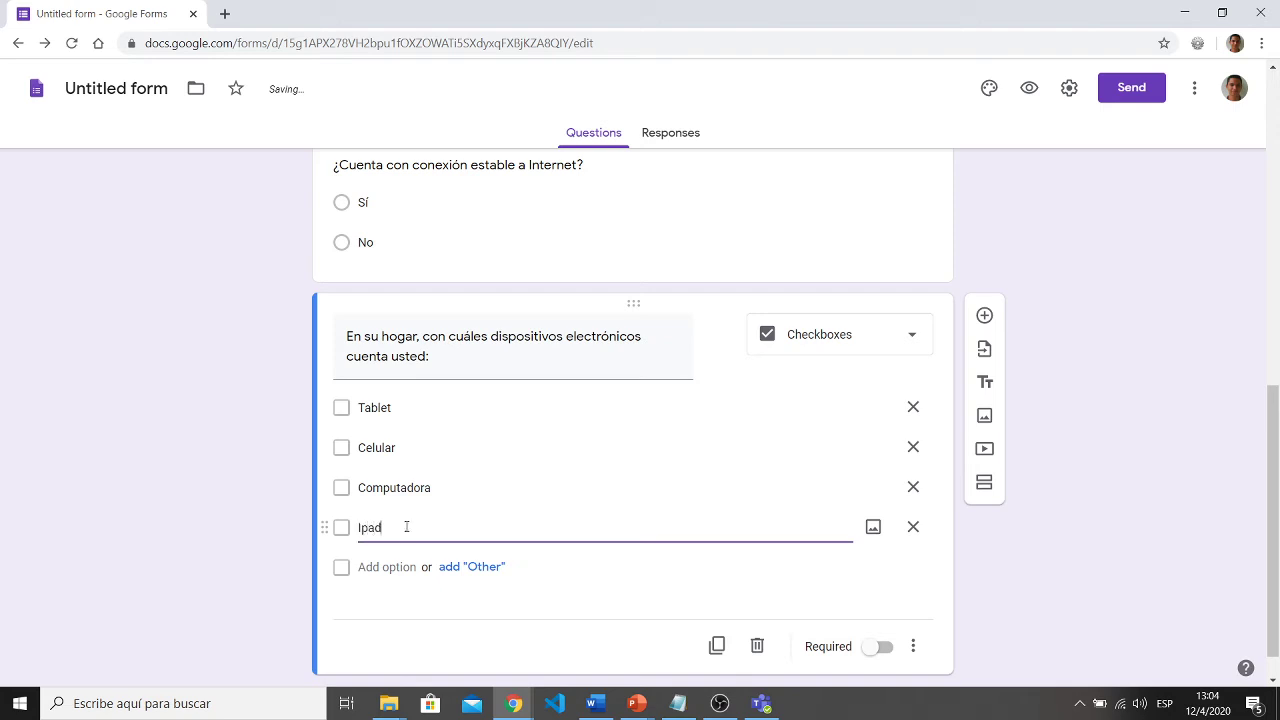
{"action": "left_click", "coordinate": [390, 567]}
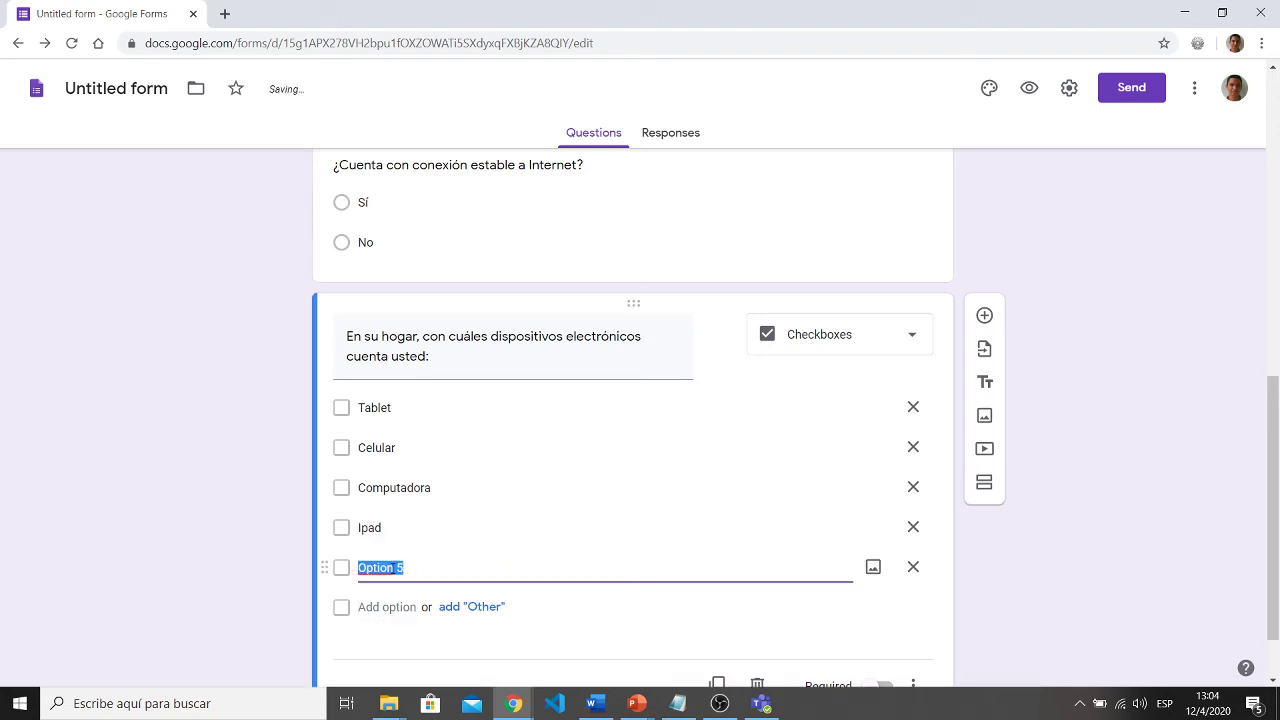
{"action": "type", "text": "Smart TV"}
{"action": "left_click", "coordinate": [366, 567]}
{"action": "left_click", "coordinate": [200, 611]}
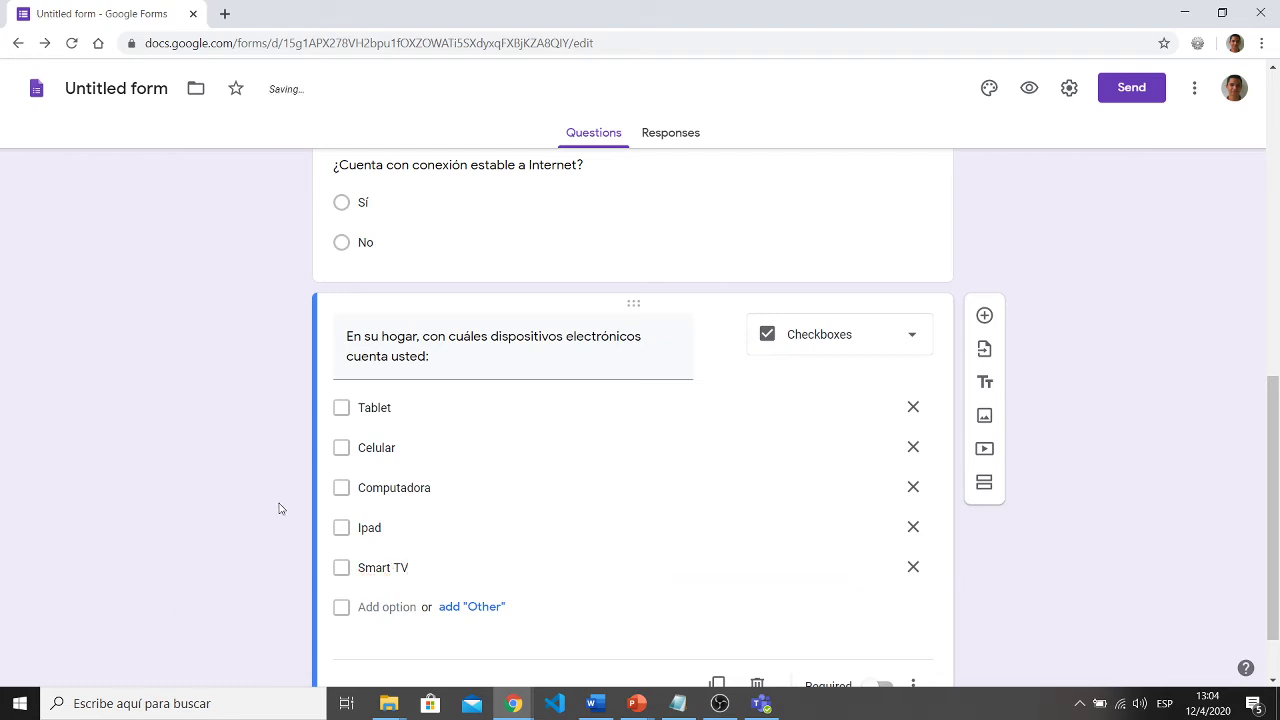
- Add a final Ninguna option and remove the temporary Other choice
{"action": "left_click", "coordinate": [341, 409]}
{"action": "left_click", "coordinate": [341, 449]}
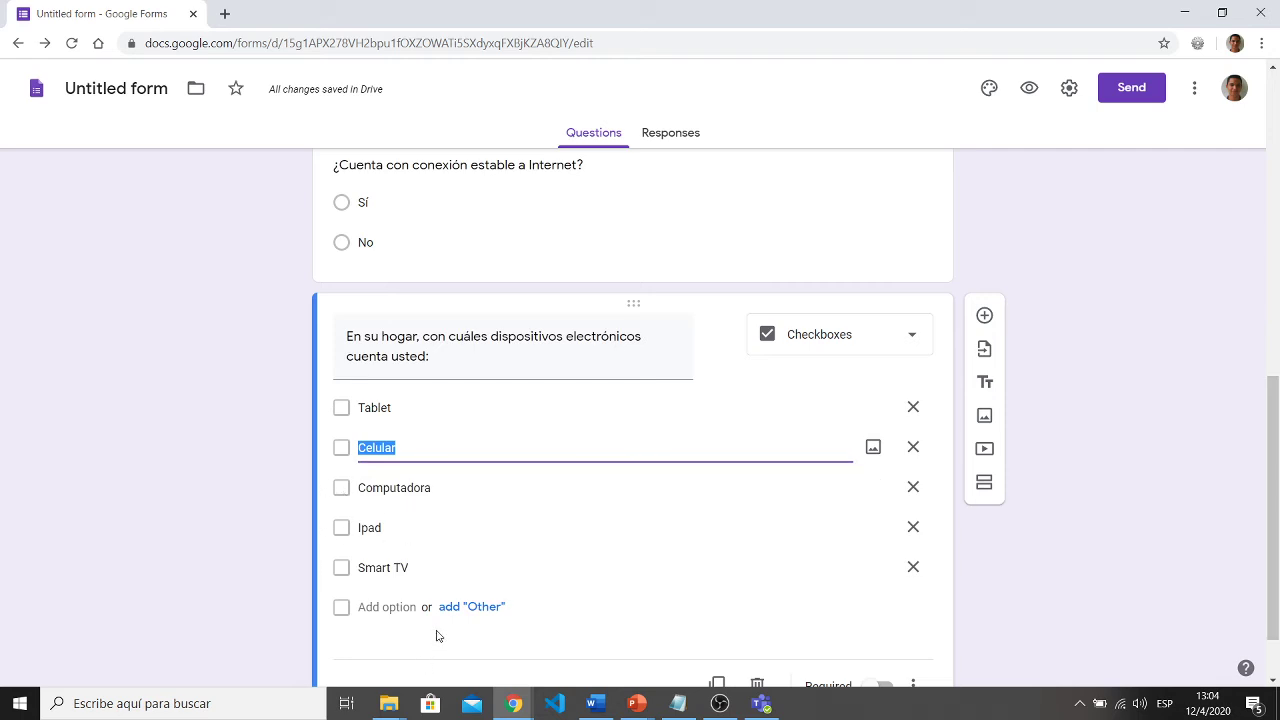
{"action": "left_click", "coordinate": [460, 607]}
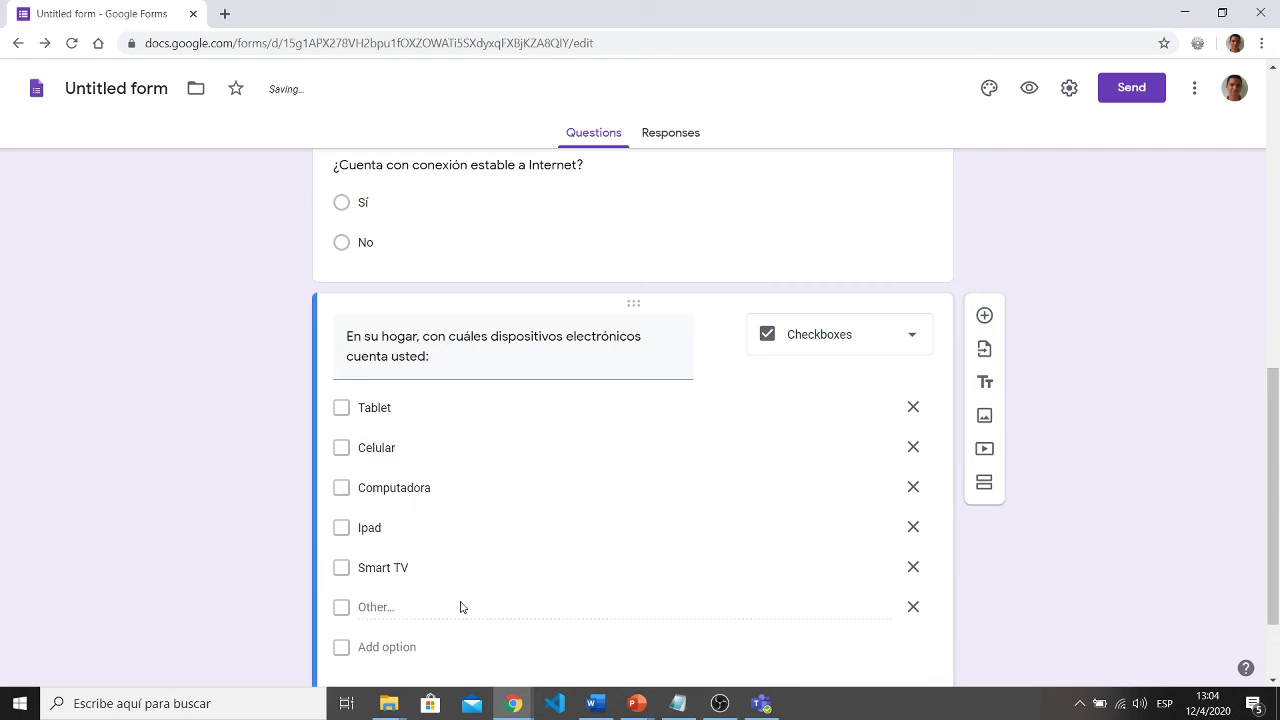
{"action": "left_click", "coordinate": [385, 649]}
{"action": "type", "text": "Ni"}
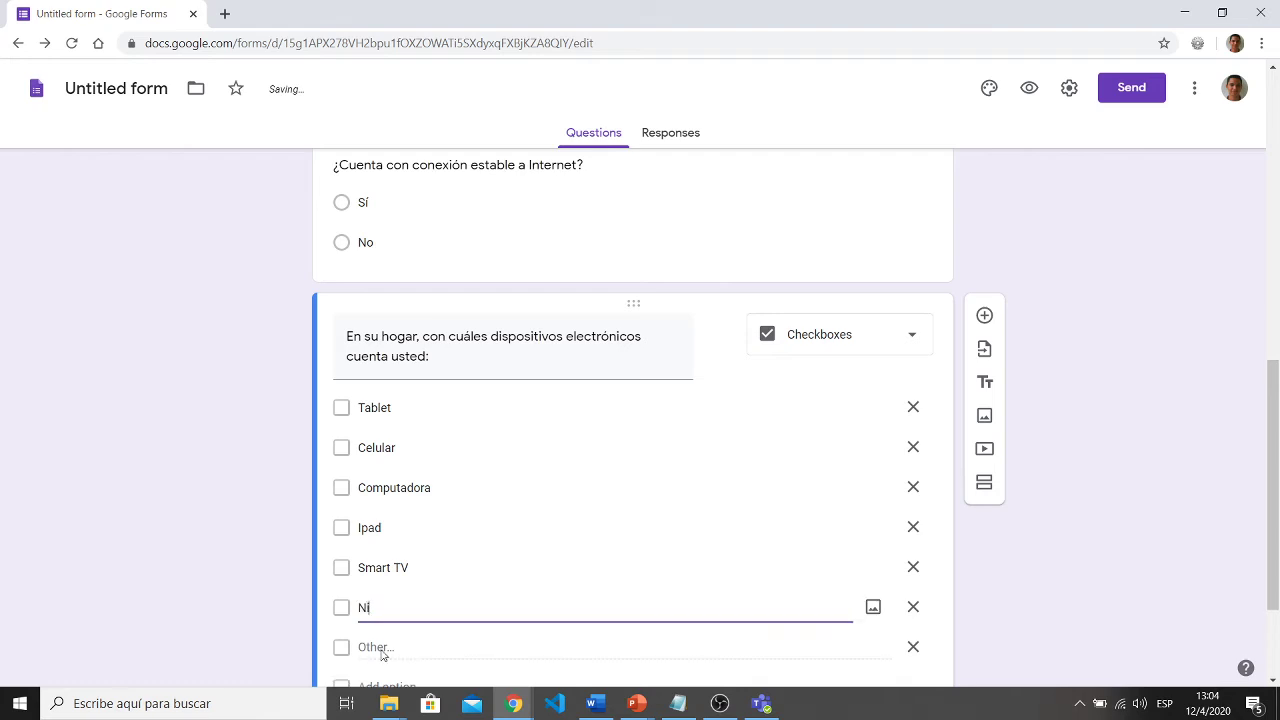
{"action": "type", "text": "nguna"}
{"action": "left_click", "coordinate": [913, 647]}
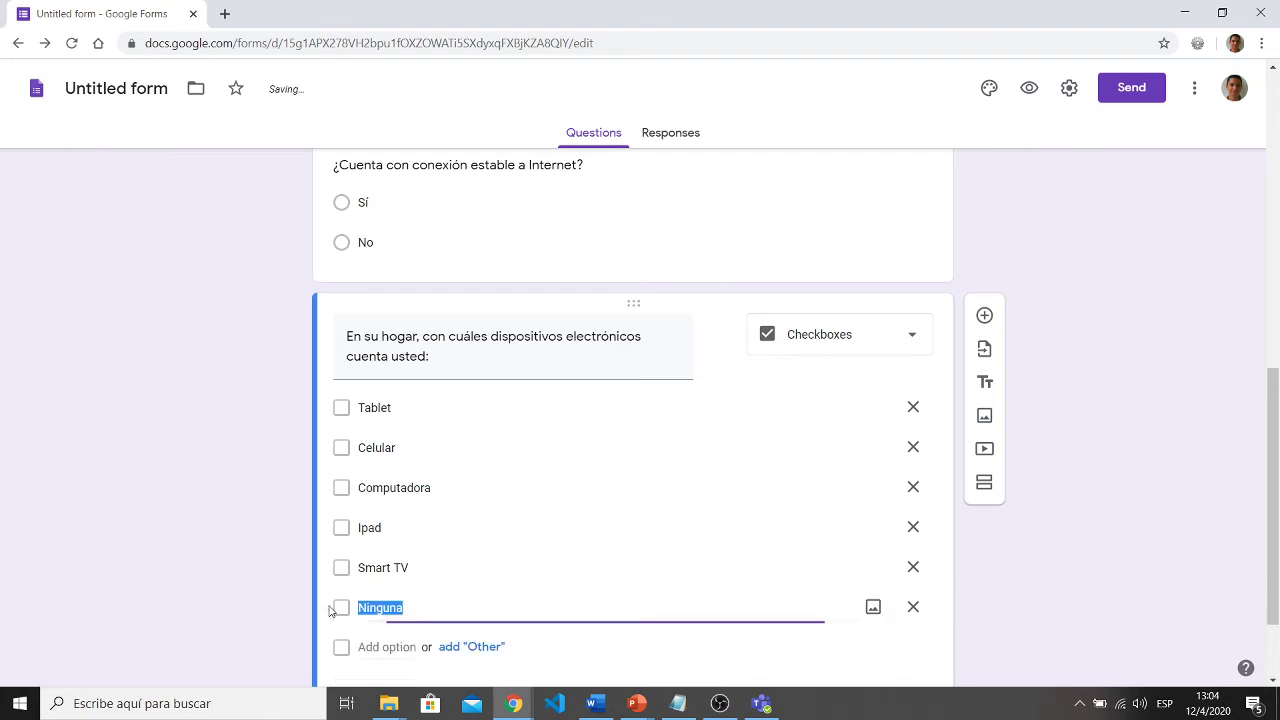
{"action": "scroll", "coordinate": [166, 566], "scroll_direction": "down", "scroll_amount": 2}
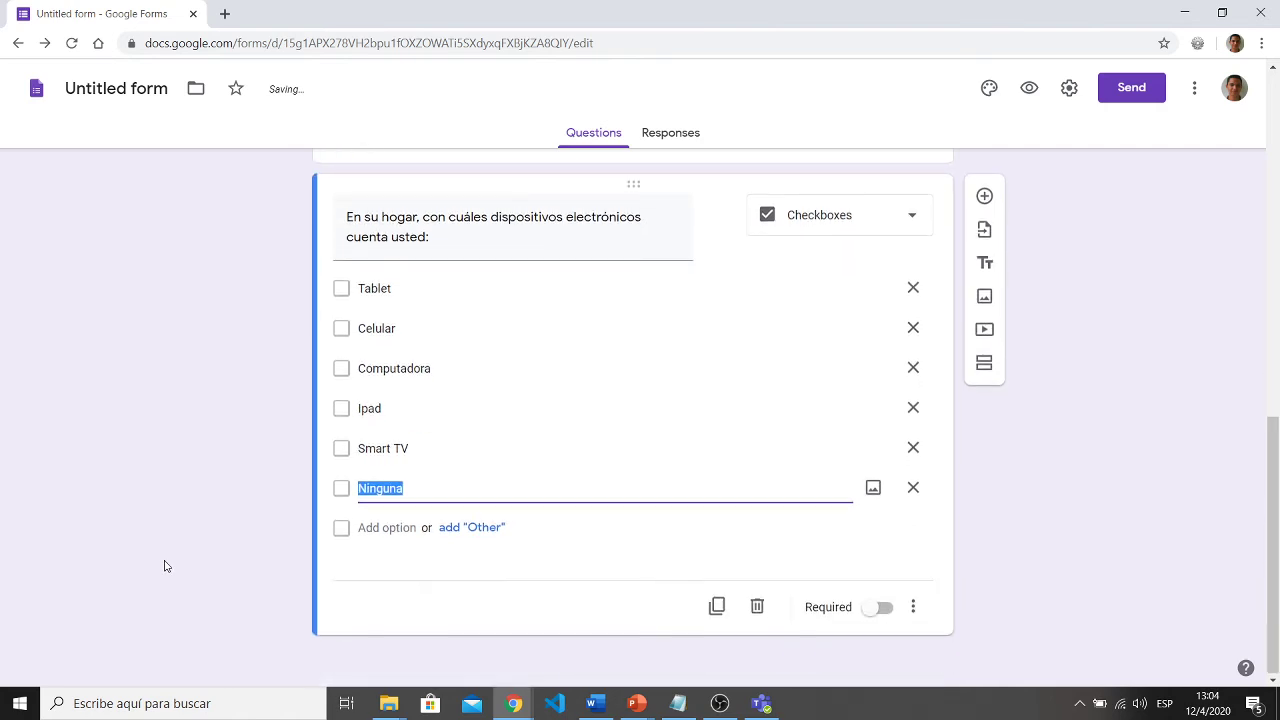
- Add a question 'Ingrese el nombre y contacto celular de sus padres o encargados.'
{"action": "left_click", "coordinate": [988, 205]}
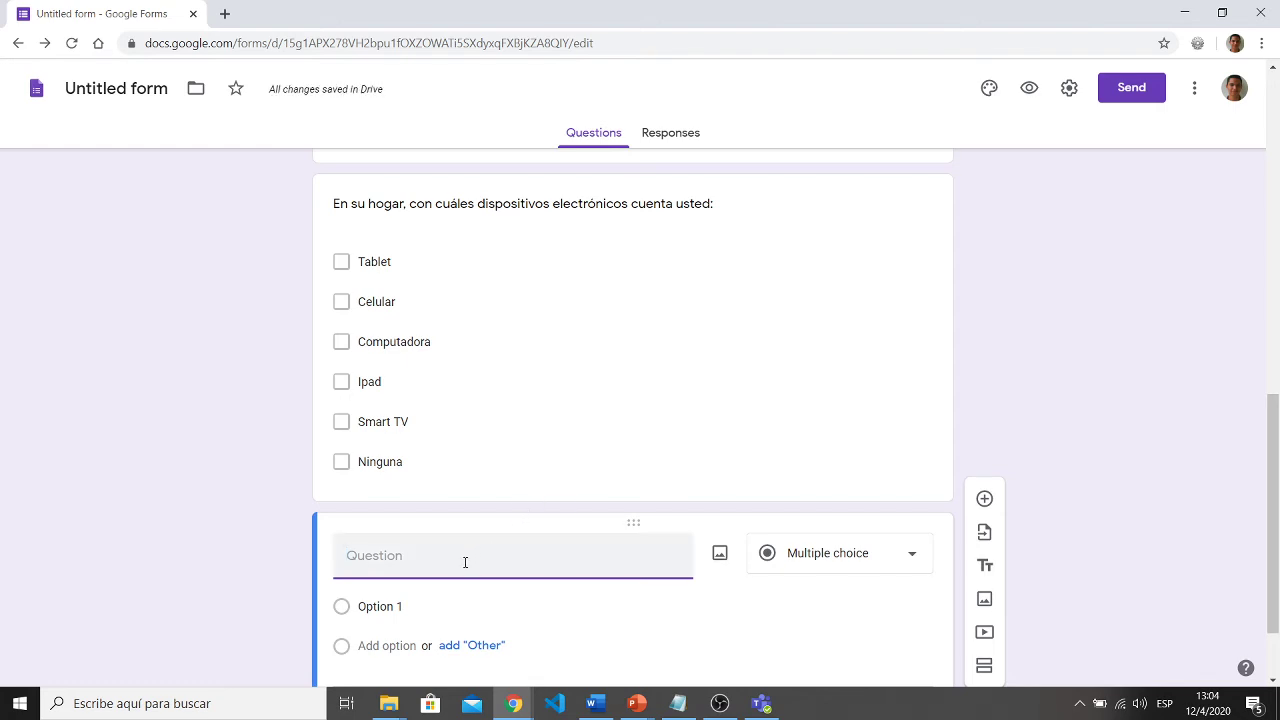
{"action": "type", "text": "Ingrese el nombre y co"}
{"action": "key", "text": "BackSpace"}
{"action": "key", "text": "BackSpace"}
{"action": "type", "text": "o cela"}
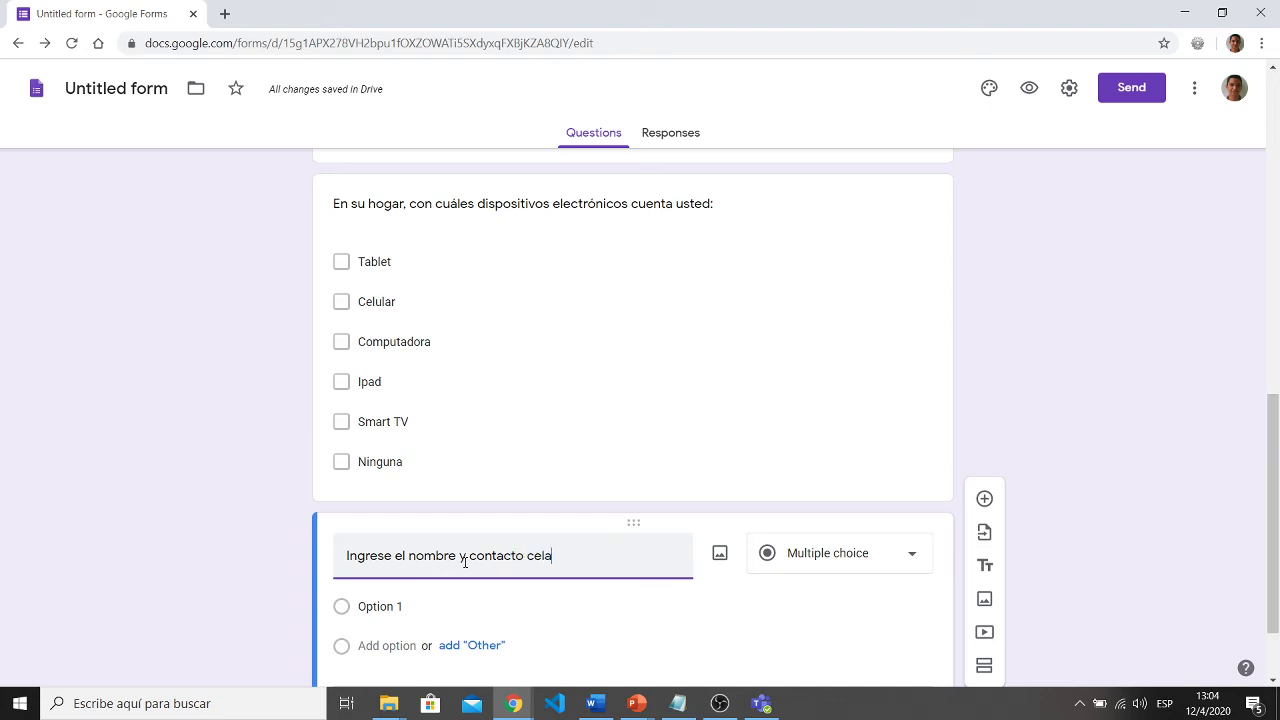
{"action": "key", "text": "BackSpace"}
{"action": "type", "text": "ular"}
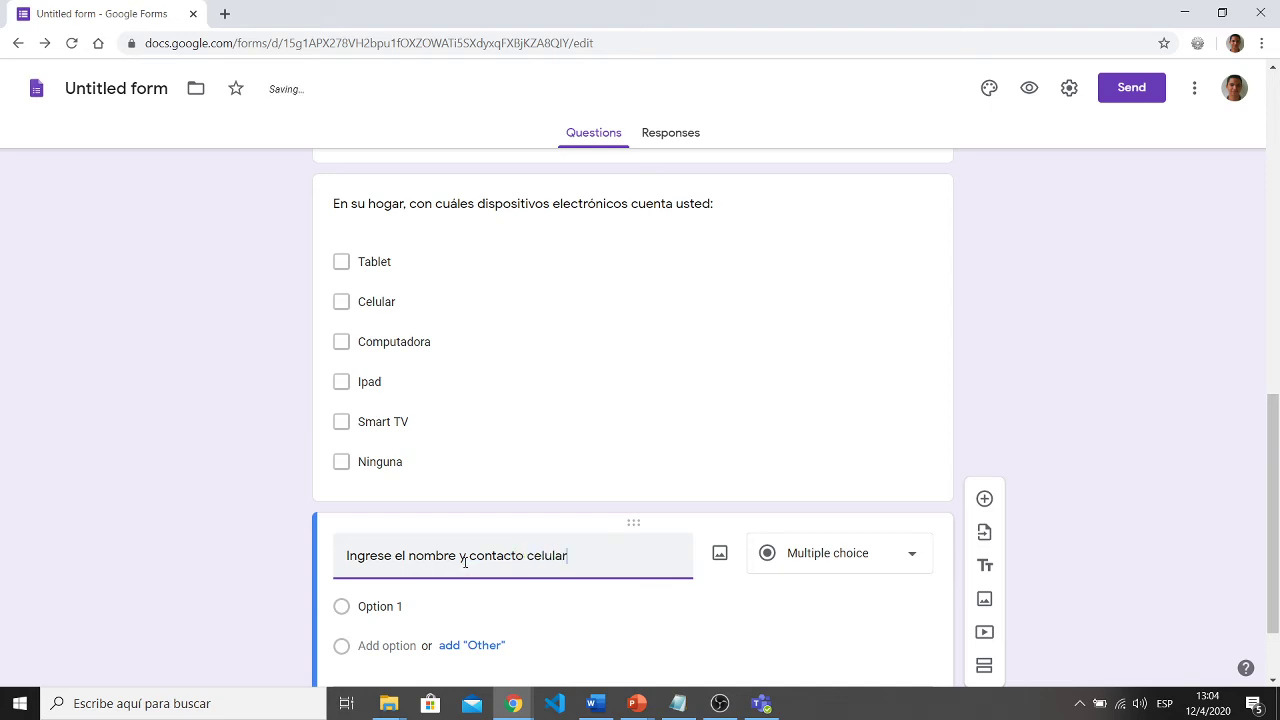
{"action": "type", "text": " de sus pades"}
{"action": "key", "text": "BackSpace"}
{"action": "type", "text": "res o encargados"}
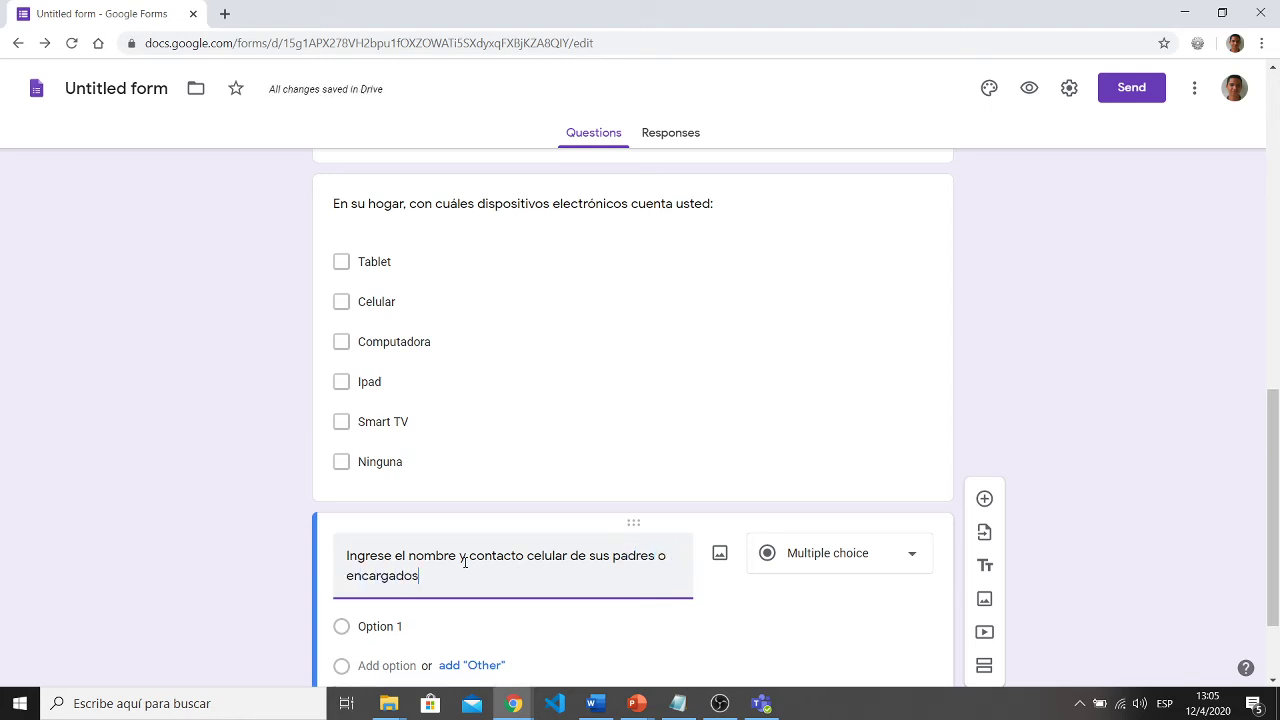
{"action": "type", "text": "."}
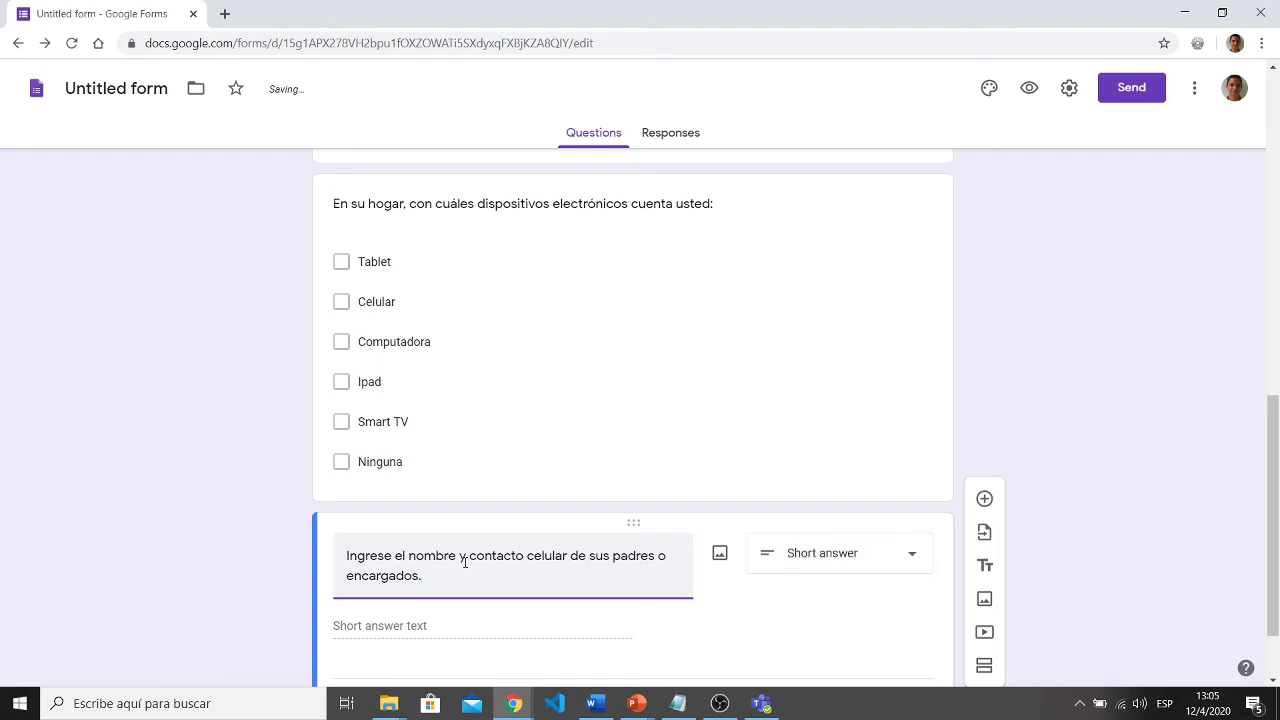
- Make the parents' contact question a required Paragraph question
{"action": "scroll", "coordinate": [466, 566], "scroll_direction": "down", "scroll_amount": 1}
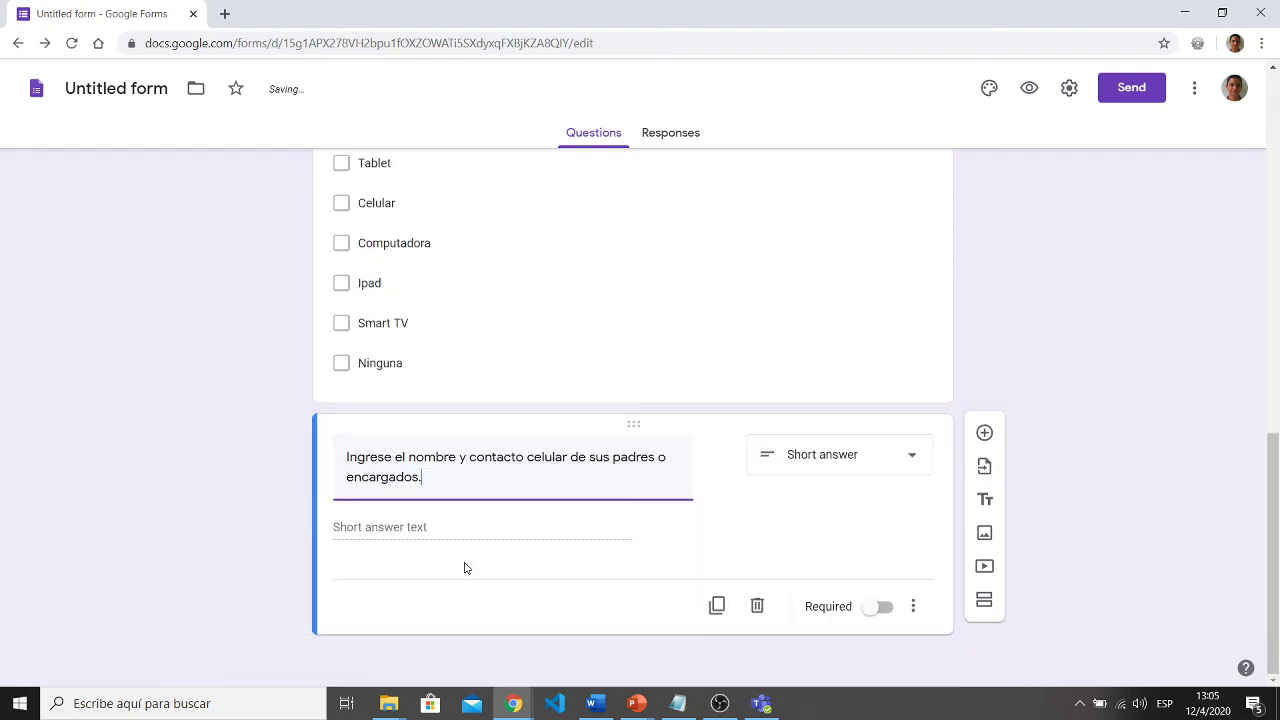
{"action": "left_click", "coordinate": [829, 466]}
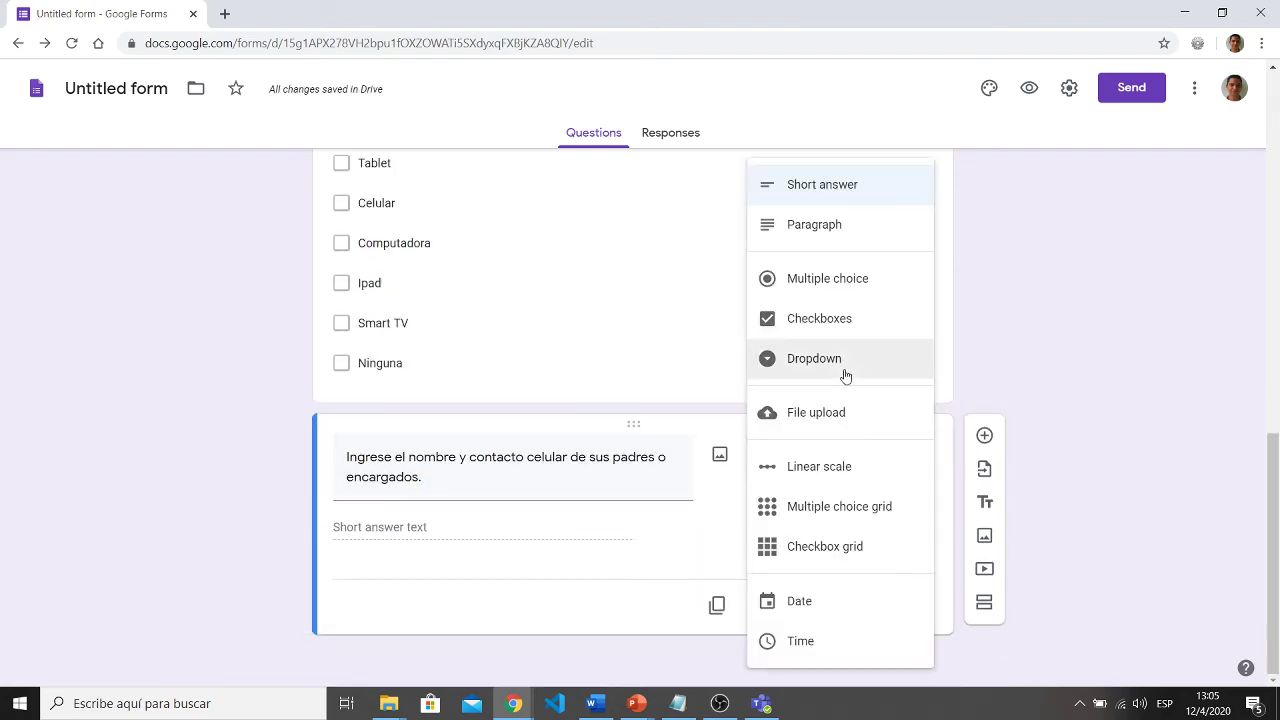
{"action": "left_click", "coordinate": [835, 230]}
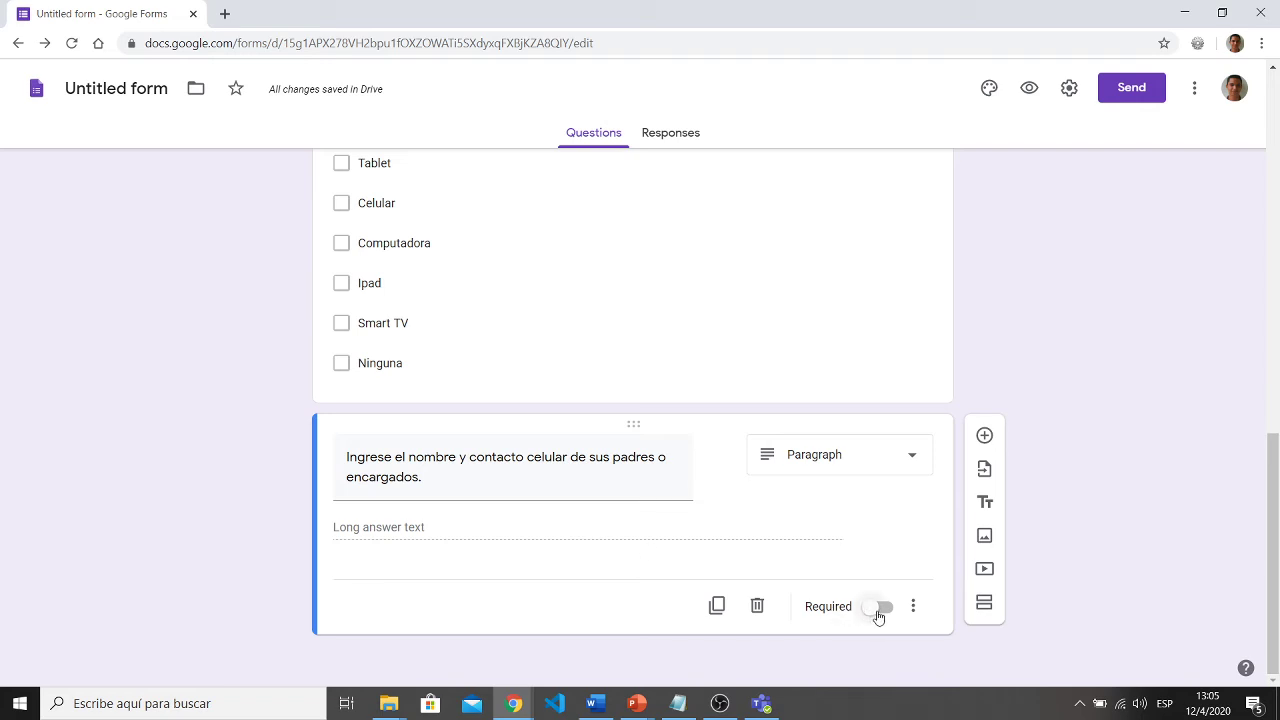
{"action": "left_click", "coordinate": [878, 612]}
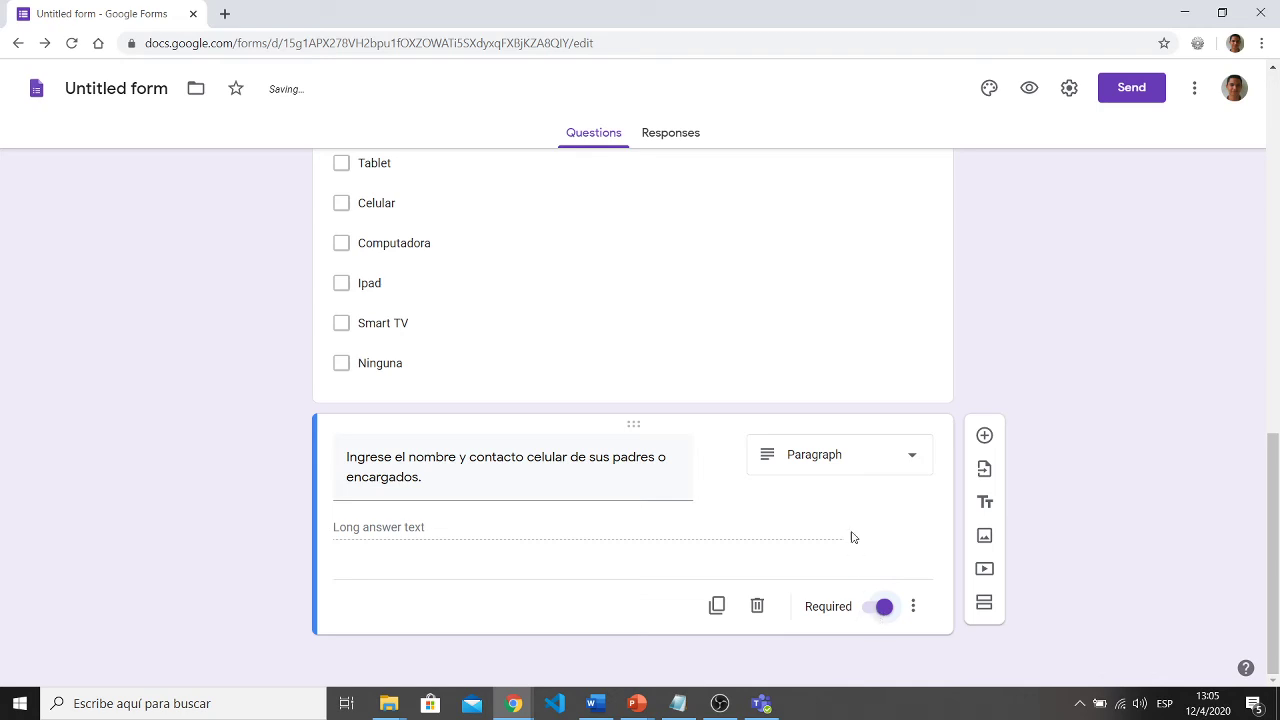
{"action": "scroll", "coordinate": [855, 450], "scroll_direction": "up", "scroll_amount": 2}
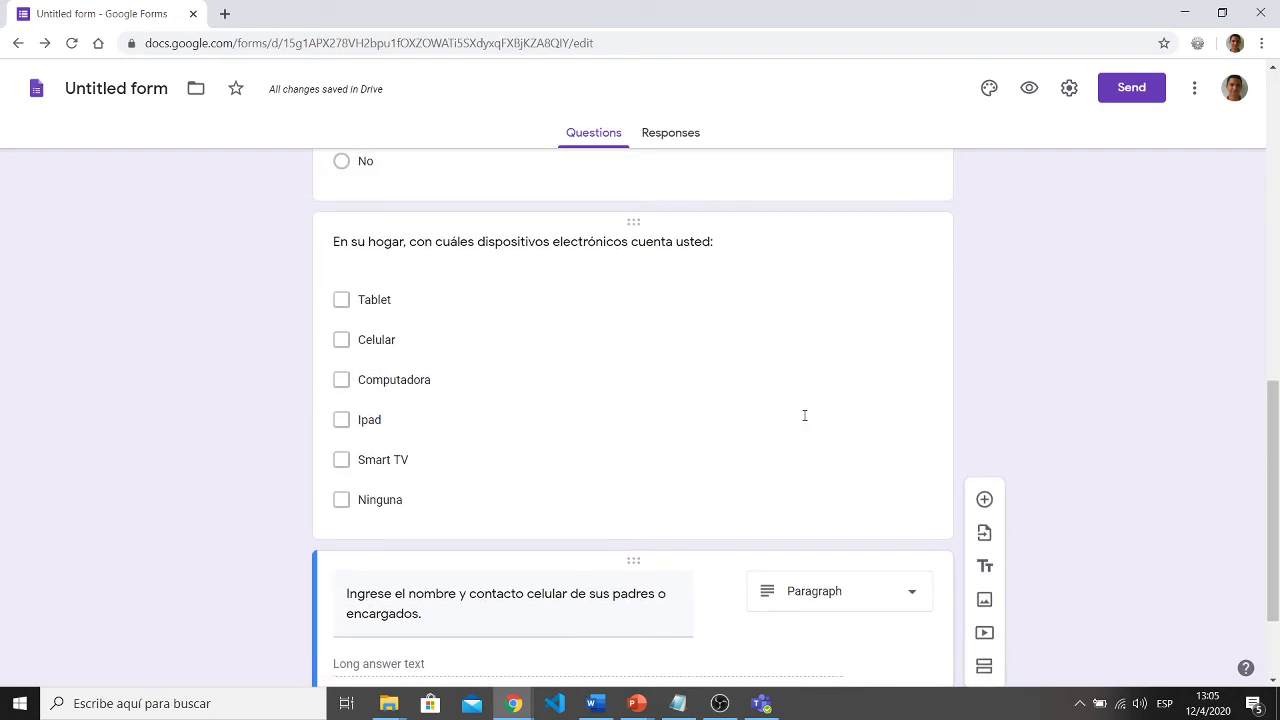
- Mark the electronic devices question and the internet connection question as required
{"action": "left_click", "coordinate": [806, 417]}
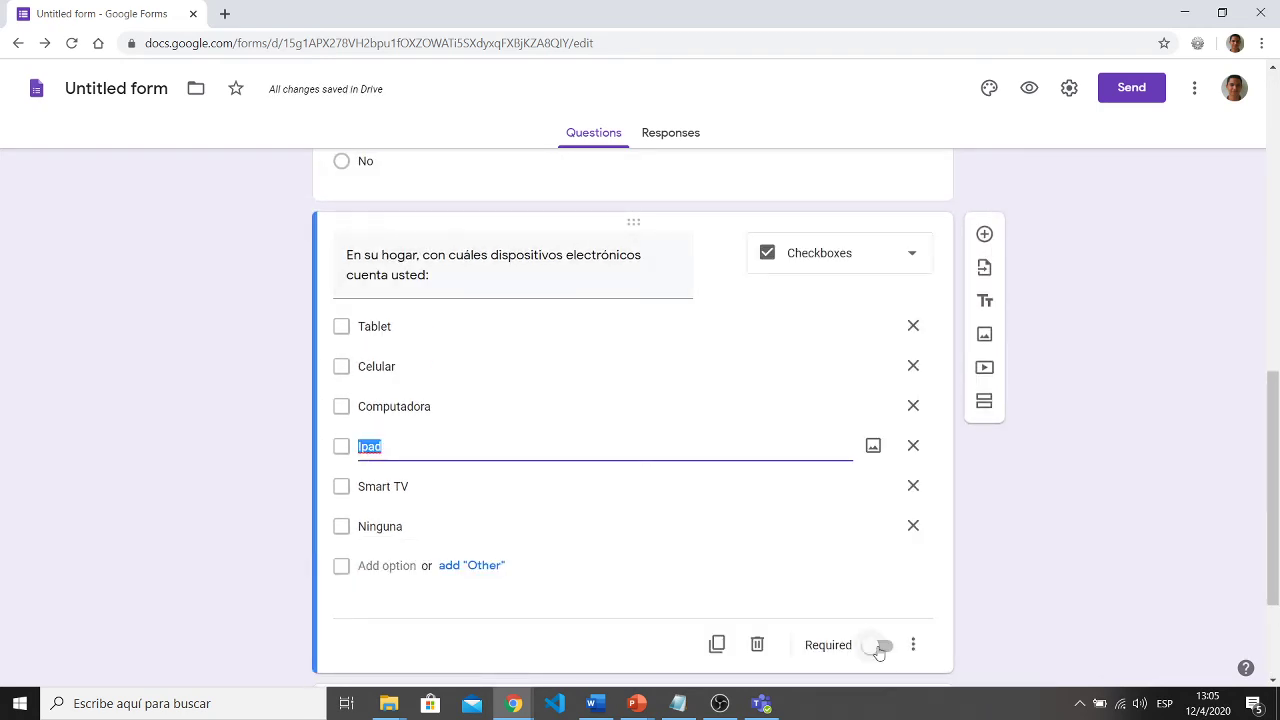
{"action": "left_click", "coordinate": [884, 645]}
{"action": "scroll", "coordinate": [1128, 491], "scroll_direction": "up", "scroll_amount": 3}
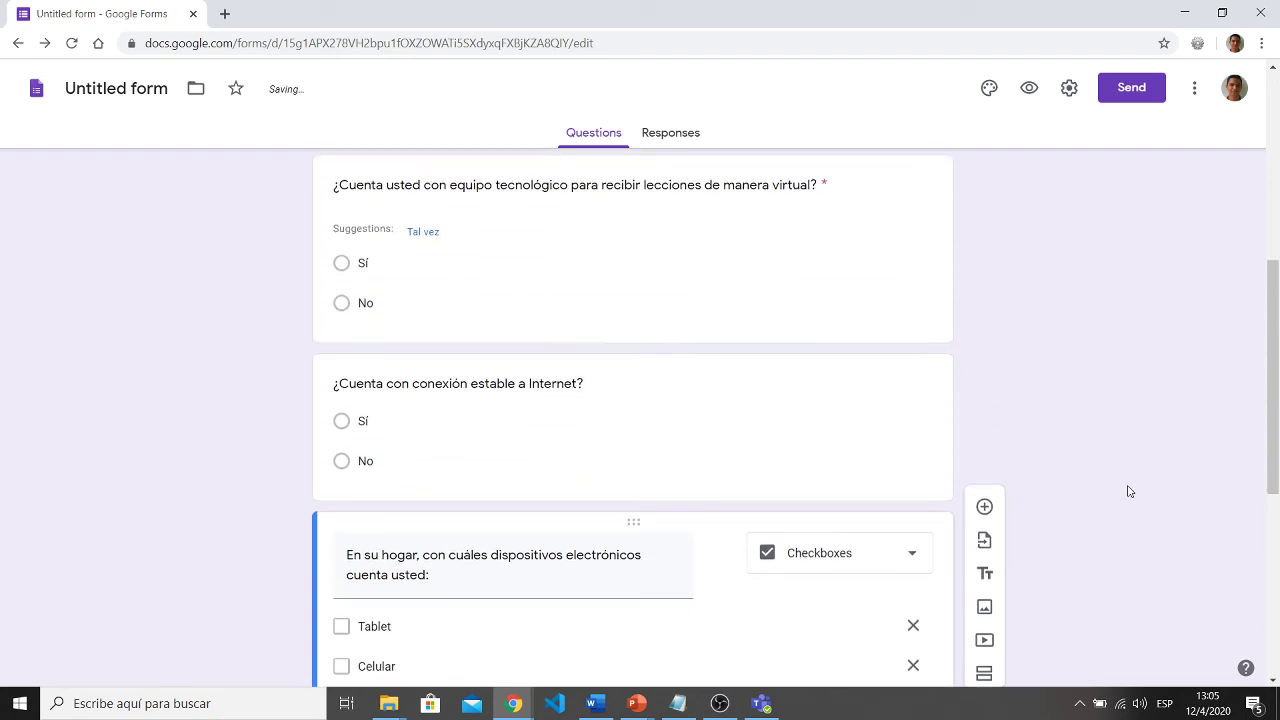
{"action": "left_click", "coordinate": [822, 411]}
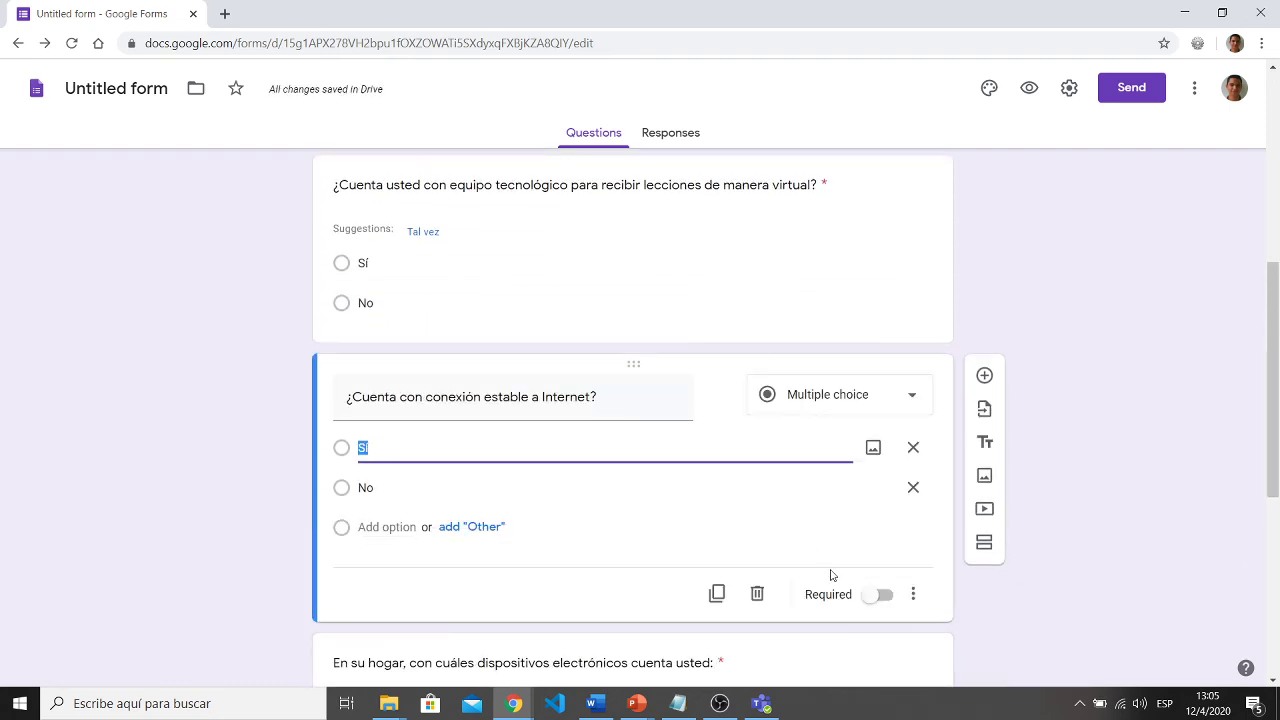
{"action": "left_click", "coordinate": [880, 594]}
{"action": "scroll", "coordinate": [1036, 533], "scroll_direction": "down", "scroll_amount": 5}
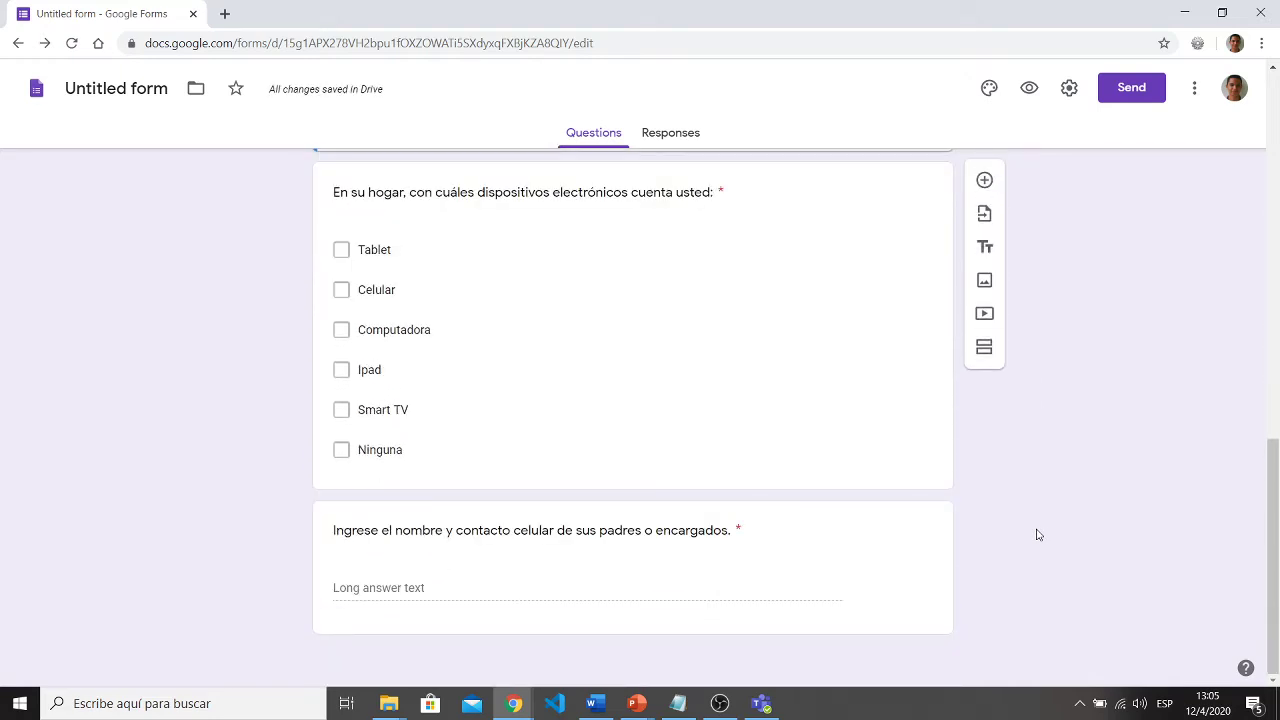
- Add a question card, rearrange the end of the form, and select the parents' contact question
{"action": "left_click", "coordinate": [983, 181]}
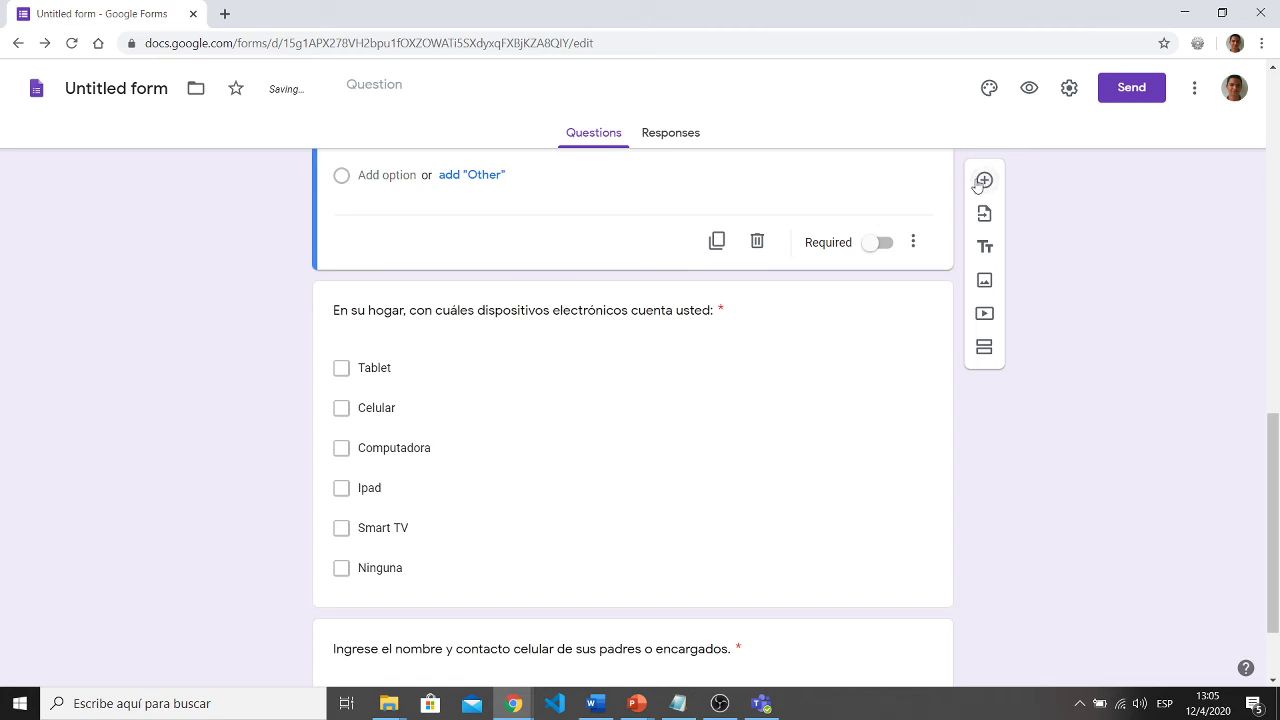
{"action": "scroll", "coordinate": [978, 186], "scroll_direction": "down", "scroll_amount": 2}
{"action": "left_click_drag", "start_coordinate": [617, 660], "coordinate": [638, 524]}
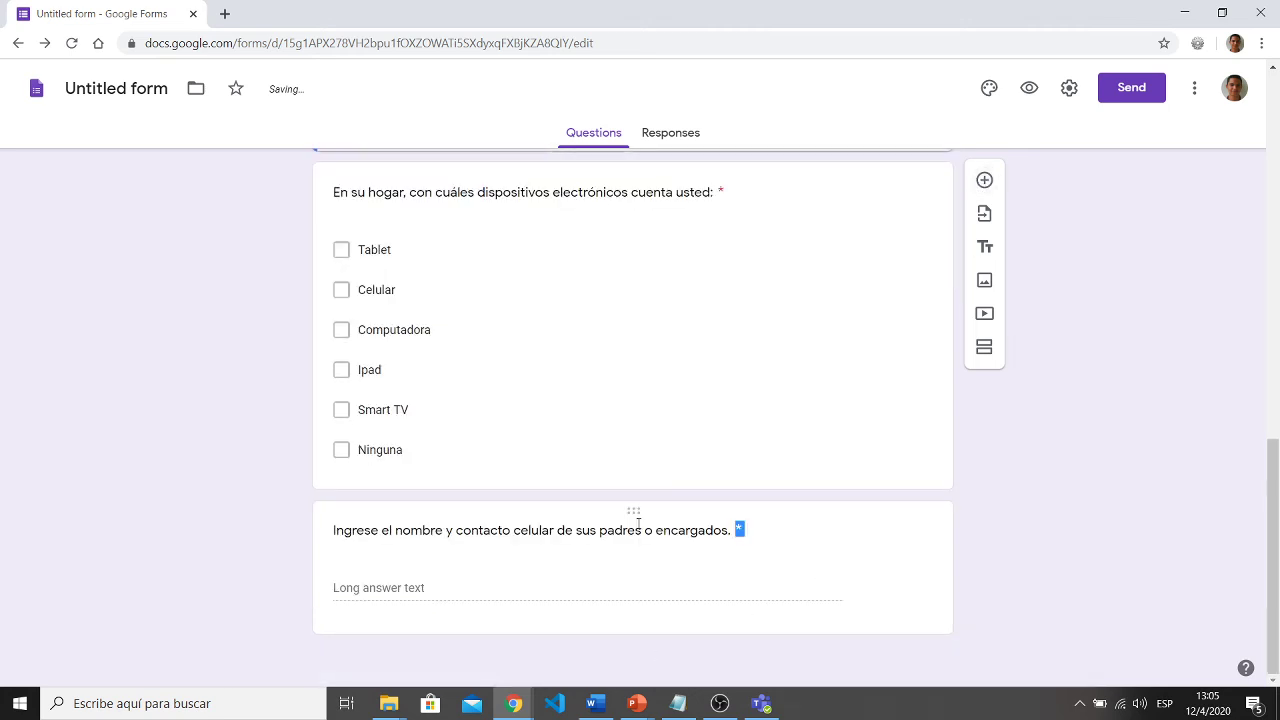
{"action": "left_click", "coordinate": [550, 632]}
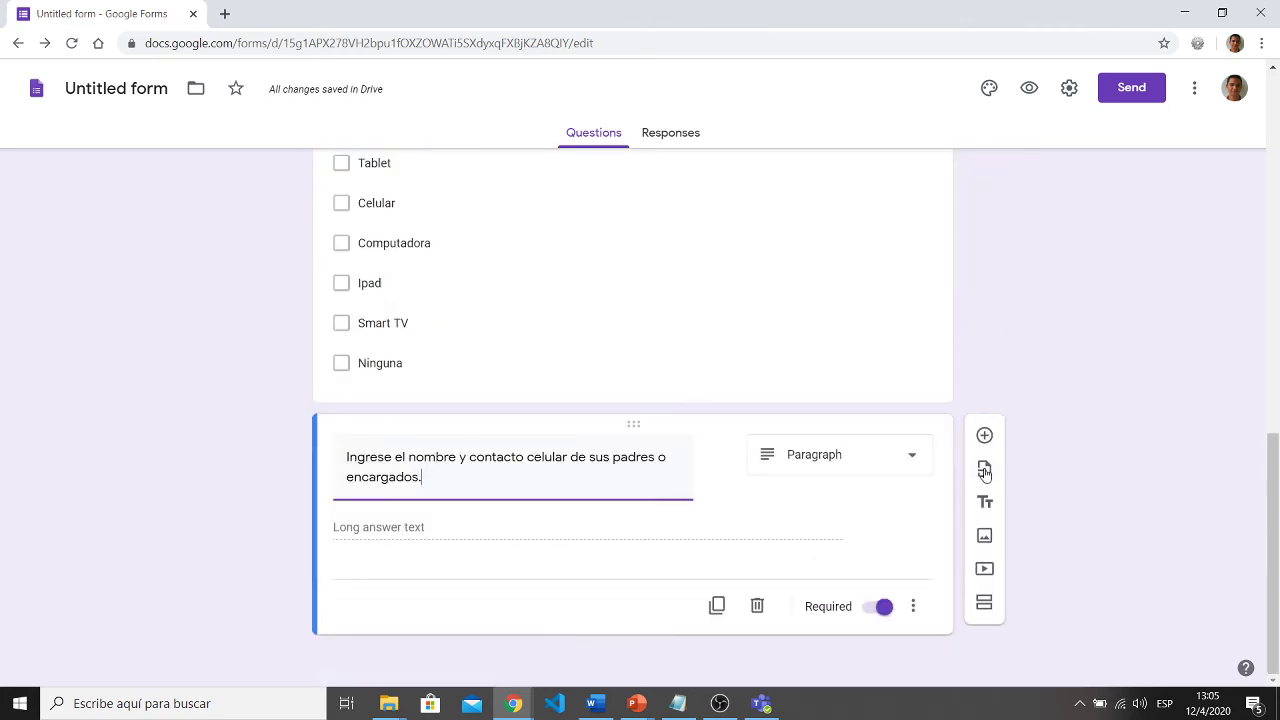
- Add a question titled '¿Con qué capacidad de uso de plataformas virtuales se considera actualmente?'
{"action": "left_click", "coordinate": [985, 445]}
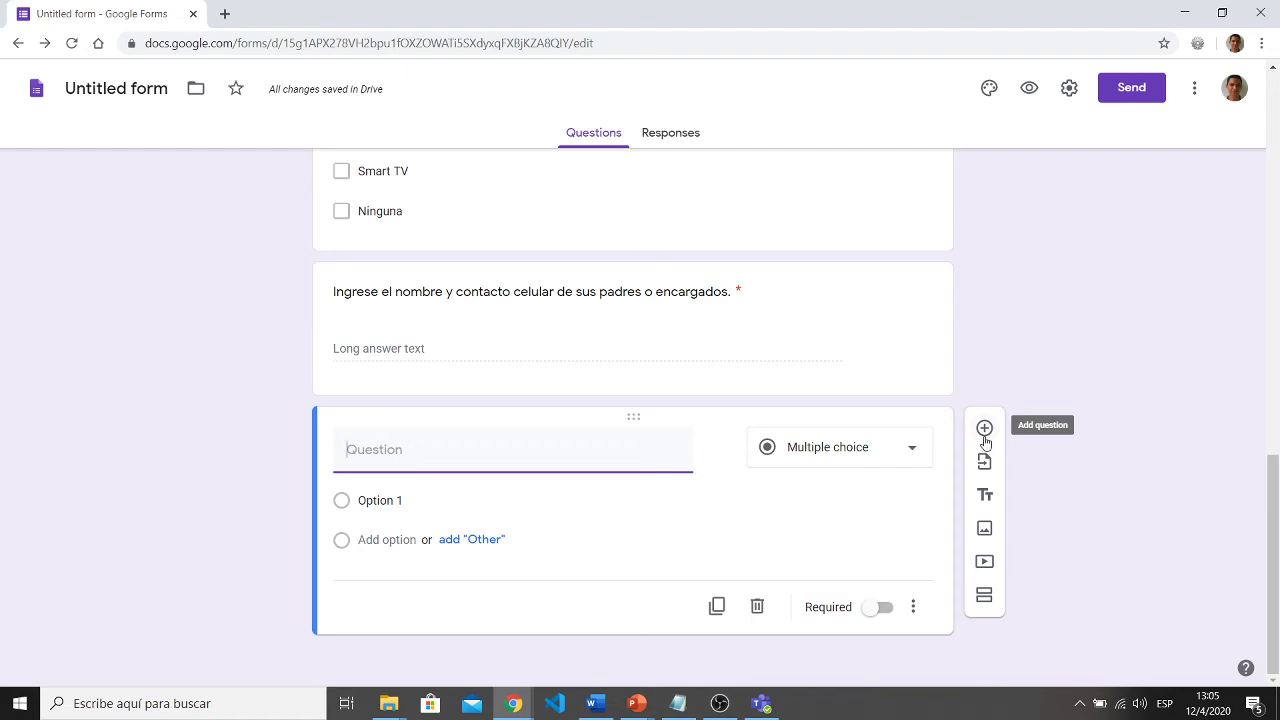
{"action": "type", "text": "¡"}
{"action": "key", "text": "BackSpace"}
{"action": "type", "text": "¿Con qu"}
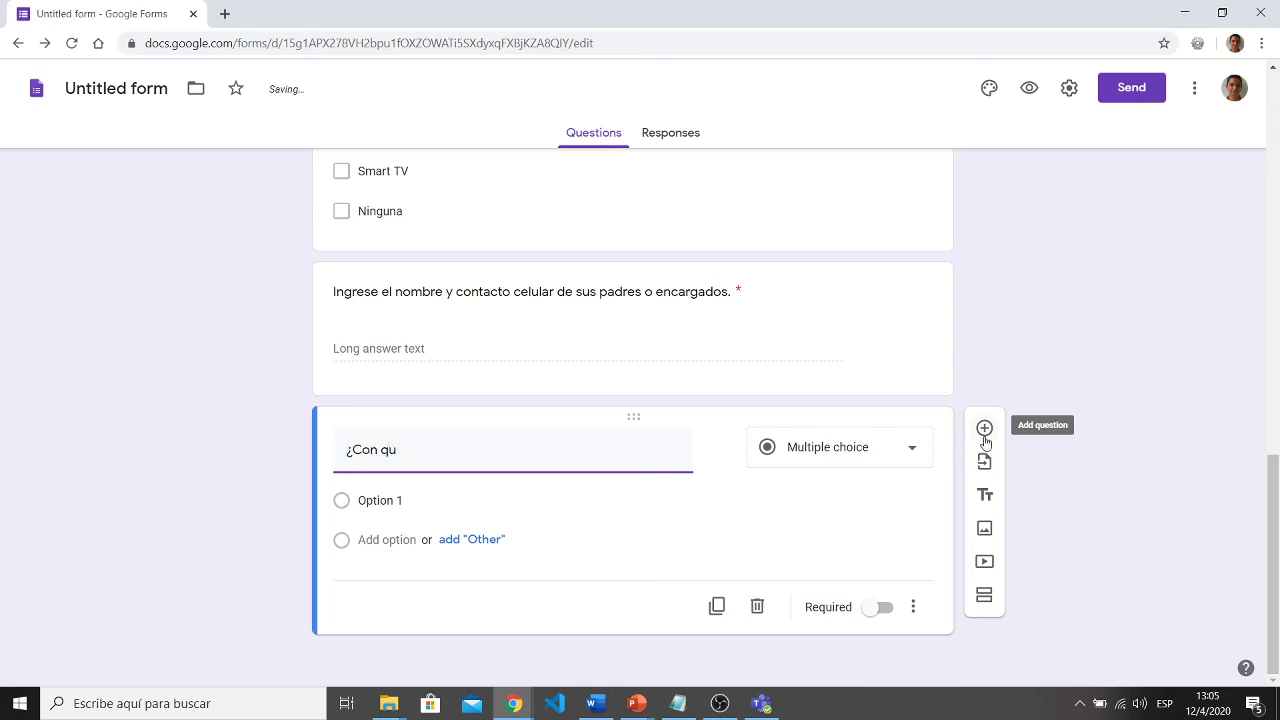
{"action": "type", "text": "+e capad"}
{"action": "type", "text": "idad considera"}
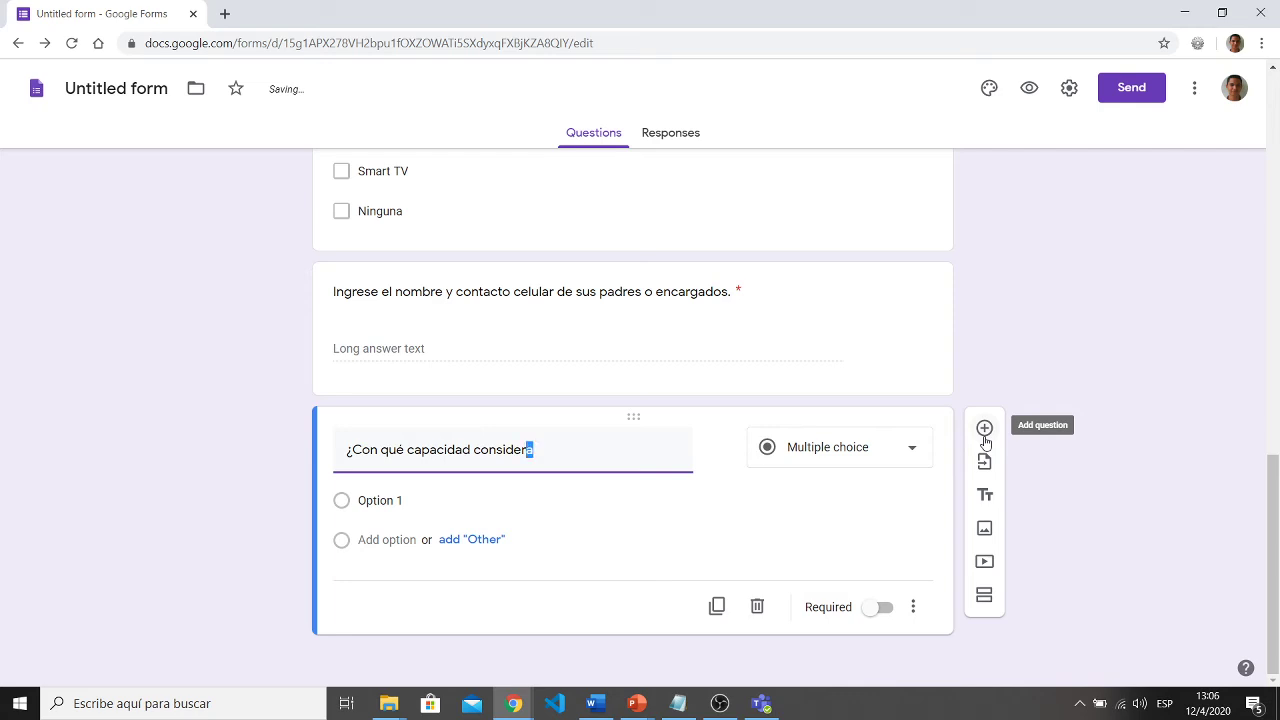
{"action": "key", "text": "shift+Left"}
{"action": "key", "text": "shift+Left"}
{"action": "key", "text": "shift+Left"}
{"action": "key", "text": "shift+Left"}
{"action": "key", "text": "shift+Left"}
{"action": "key", "text": "shift+Left"}
{"action": "key", "text": "shift+Left"}
{"action": "key", "text": "shift+Left"}
{"action": "key", "text": "shift+Left"}
{"action": "key", "text": "shift+Left"}
{"action": "key", "text": "shift+Left"}
{"action": "key", "text": "shift+Left"}
{"action": "key", "text": "shift+Left"}
{"action": "key", "text": "shift+Left"}
{"action": "key", "text": "shift+Left"}
{"action": "key", "text": "shift+Left"}
{"action": "key", "text": "shift+Left"}
{"action": "key", "text": "shift+Left"}
{"action": "key", "text": "shift+Left"}
{"action": "type", "text": "p"}
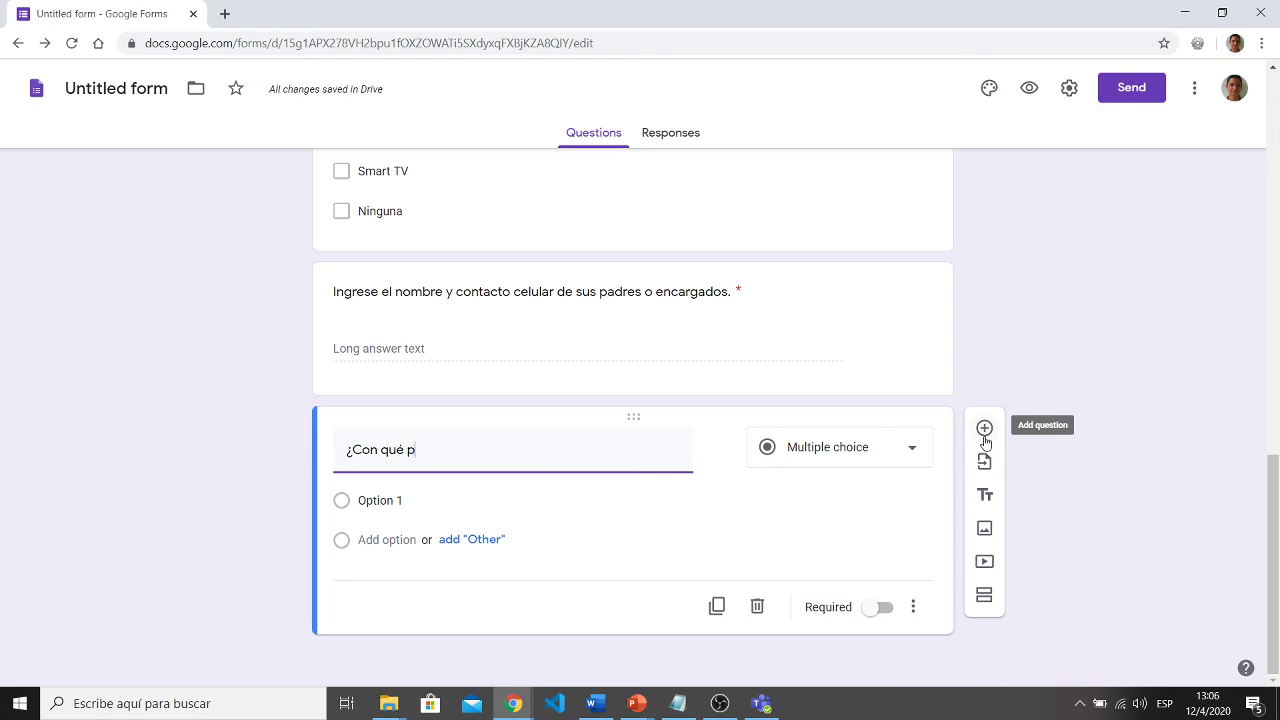
{"action": "key", "text": "BackSpace"}
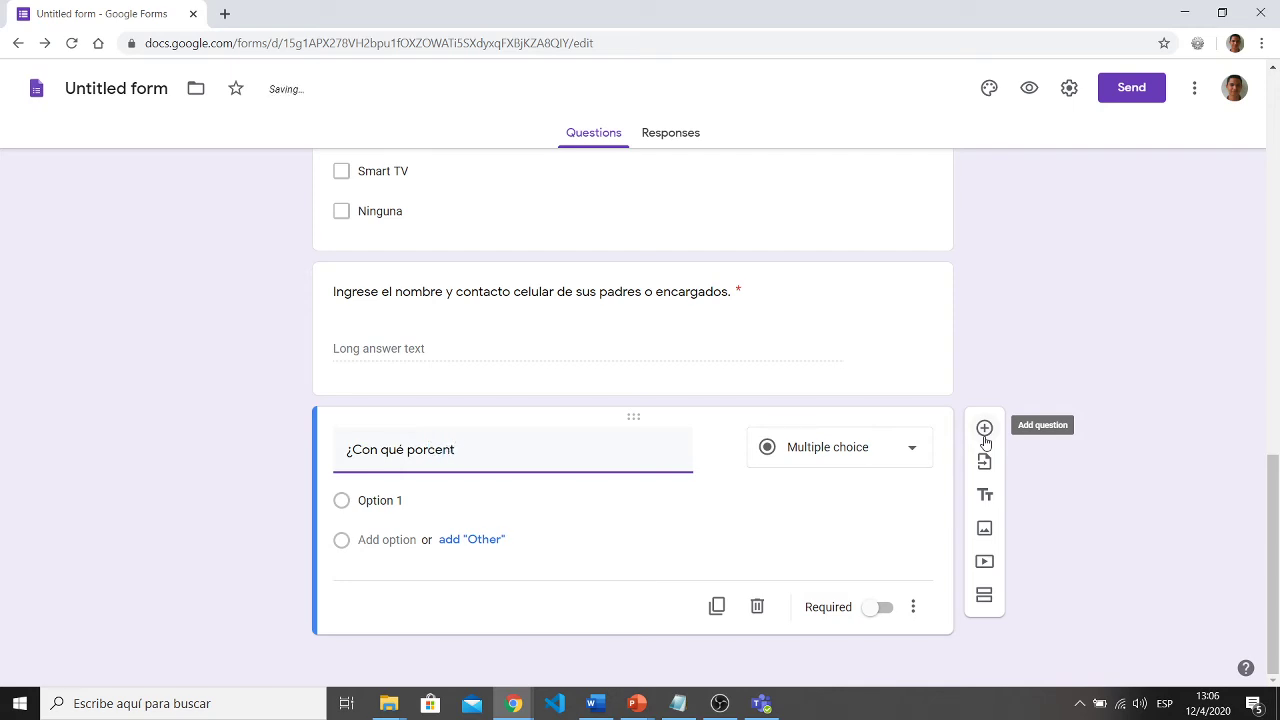
{"action": "key", "text": "BackSpace"}
{"action": "key", "text": "BackSpace"}
{"action": "key", "text": "BackSpace"}
{"action": "type", "text": "capacidad"}
{"action": "key", "text": "BackSpace"}
{"action": "key", "text": "BackSpace"}
{"action": "type", "text": "dad de usaode plataformas"}
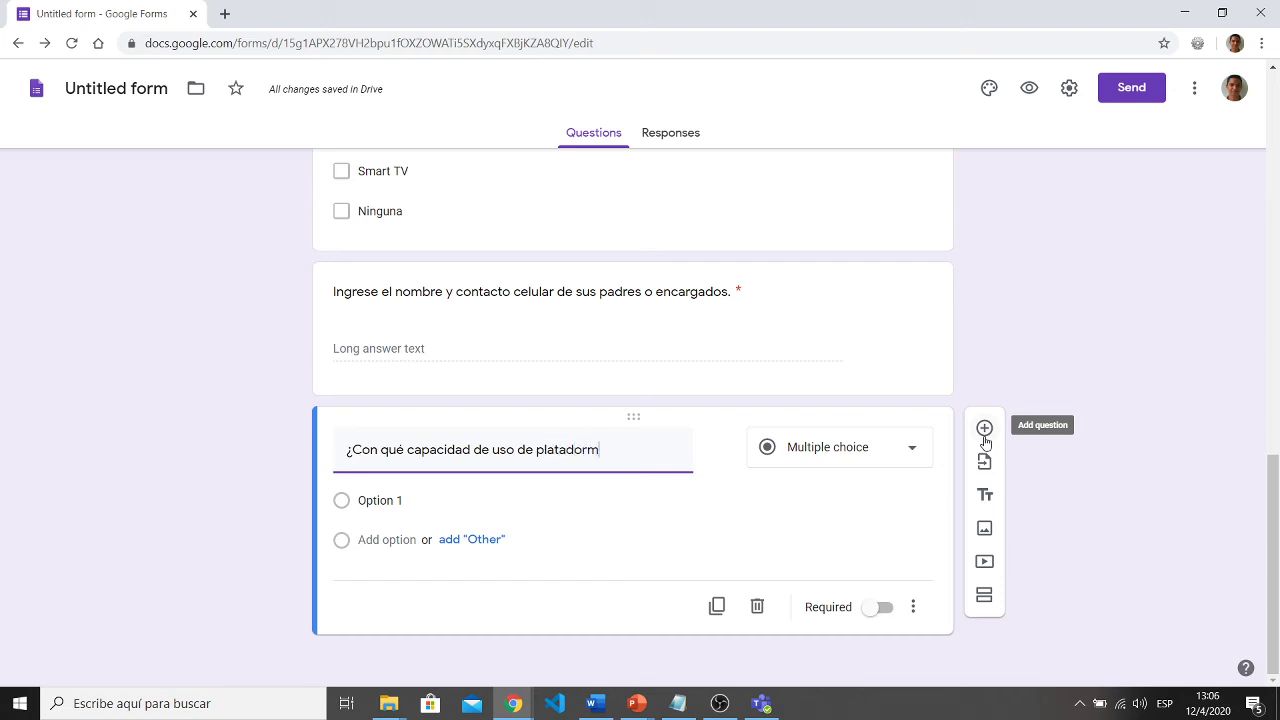
{"action": "key", "text": "BackSpace"}
{"action": "key", "text": "BackSpace"}
{"action": "key", "text": "BackSpace"}
{"action": "key", "text": "BackSpace"}
{"action": "key", "text": "BackSpace"}
{"action": "key", "text": "BackSpace"}
{"action": "type", "text": "de plataformas"}
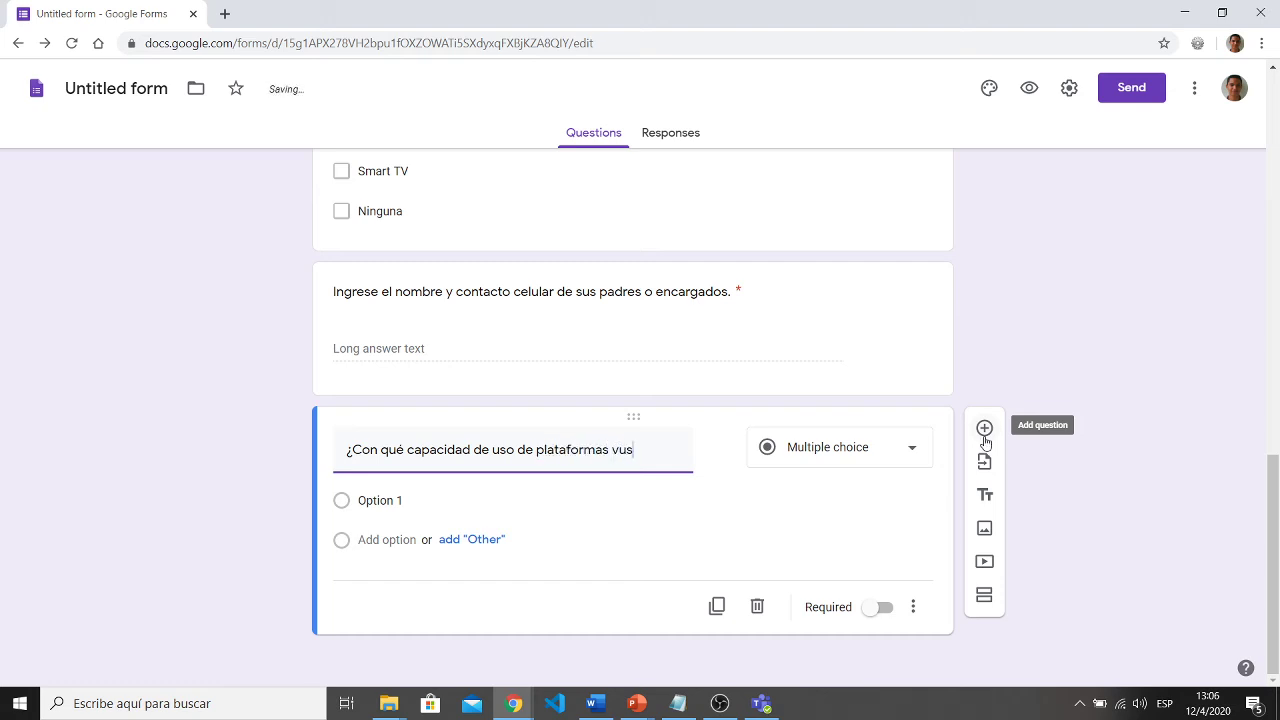
{"action": "type", "text": " virtuales se consi"}
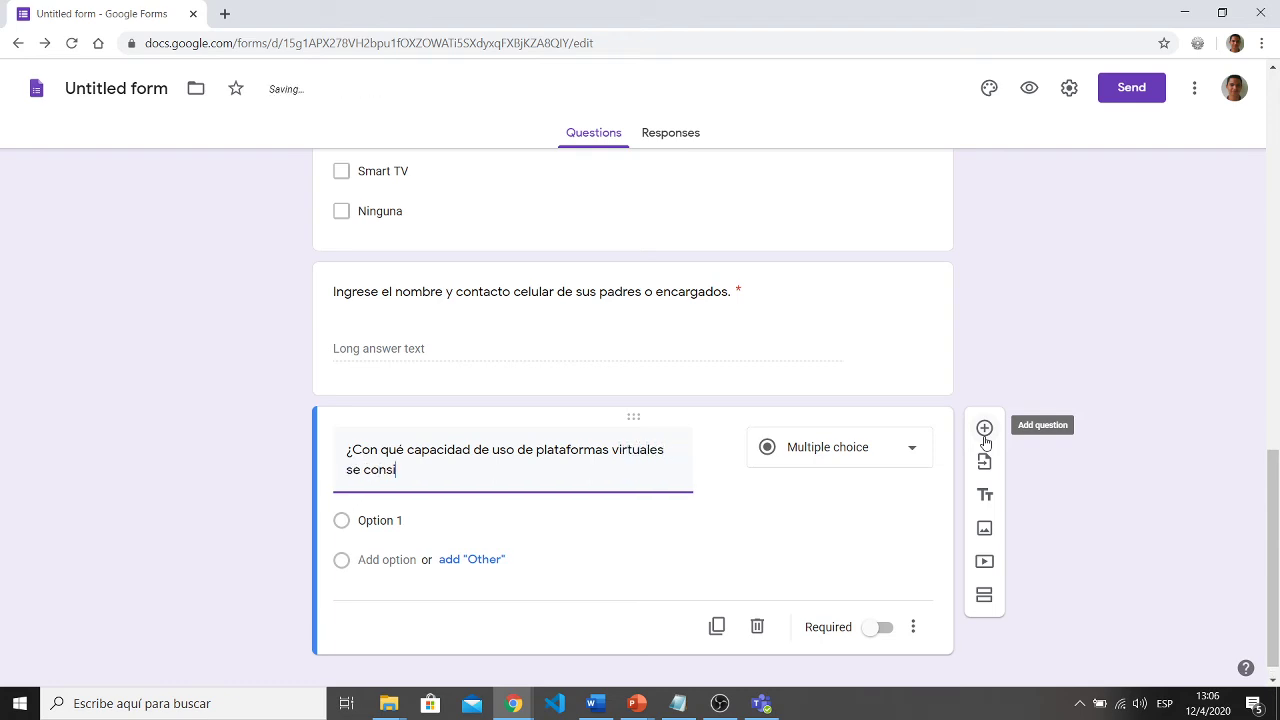
{"action": "type", "text": "dera actualme"}
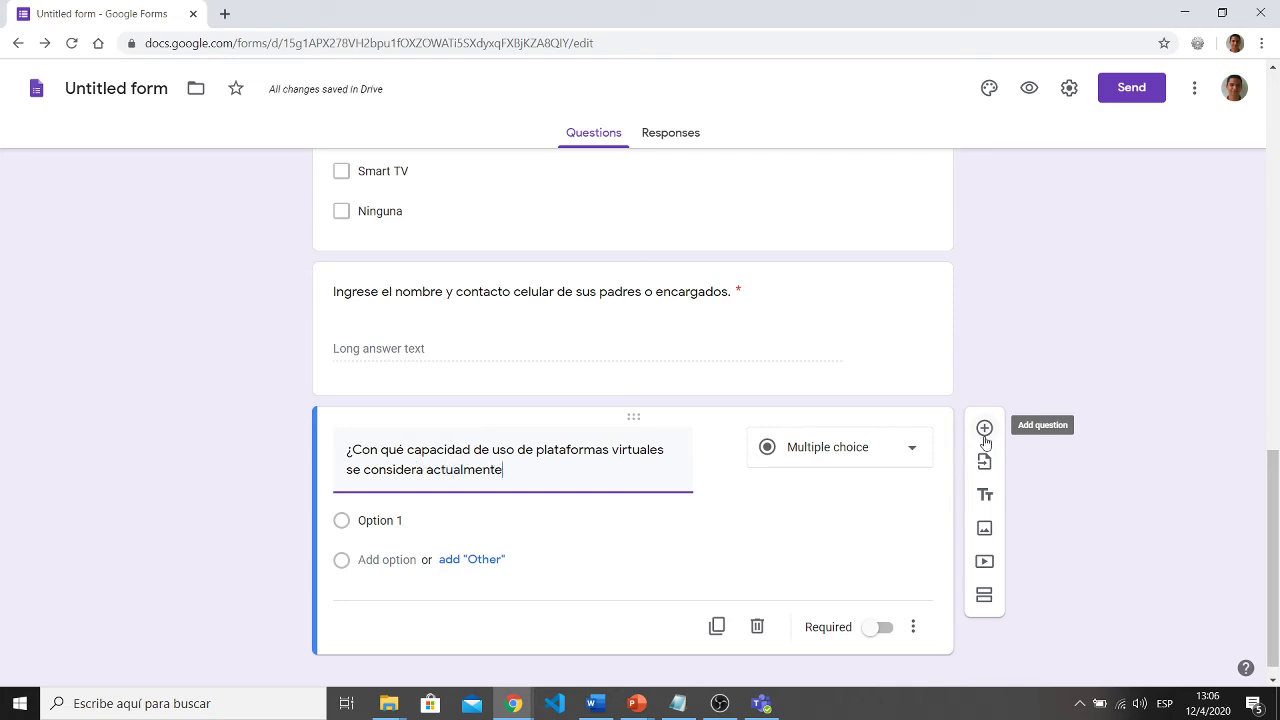
{"action": "type", "text": "nte?"}
{"action": "left_click", "coordinate": [876, 460]}
- Make it a required 1-to-5 linear scale labelled 'Muy bajo' and 'Muy alto'
{"action": "left_click", "coordinate": [850, 484]}
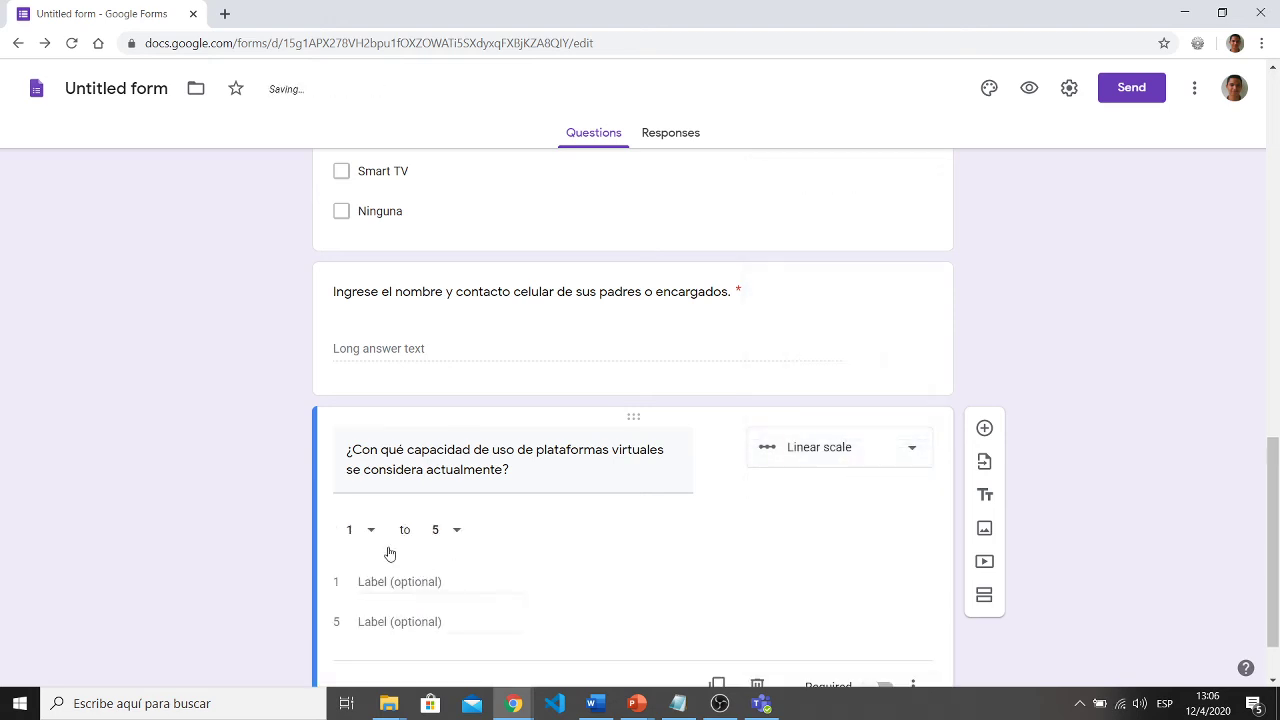
{"action": "left_click", "coordinate": [372, 538]}
{"action": "left_click", "coordinate": [422, 581]}
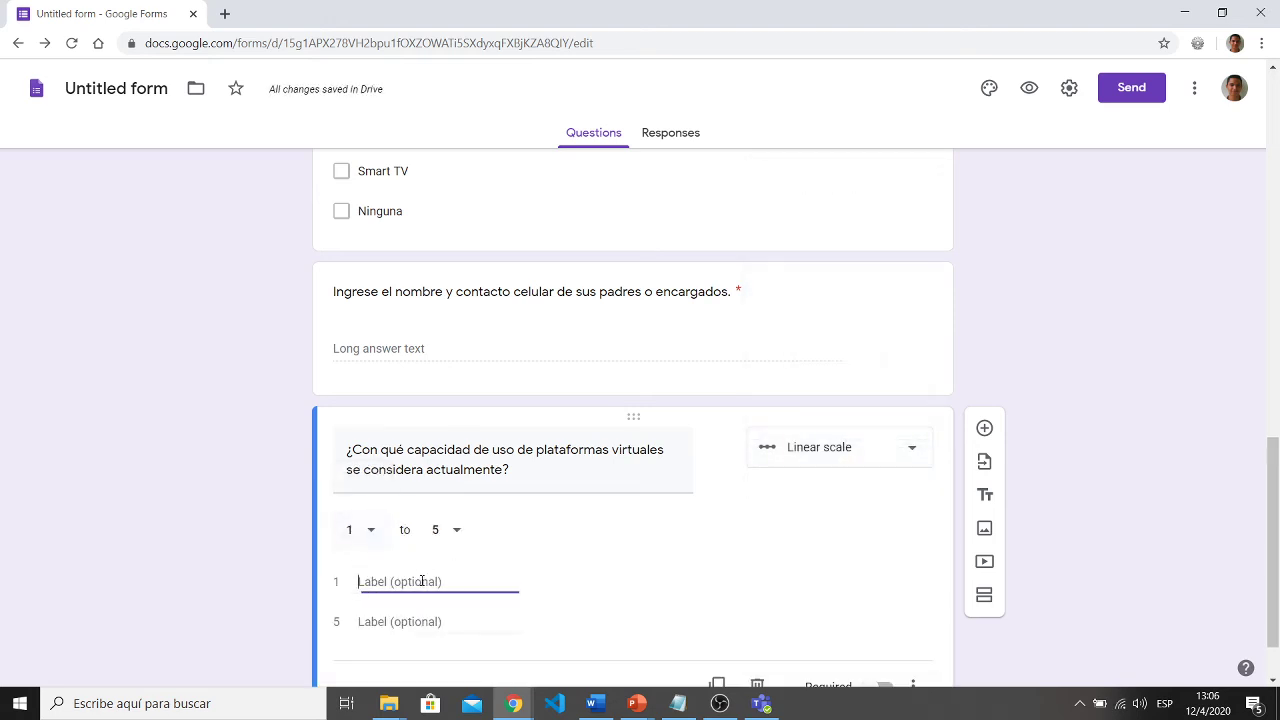
{"action": "type", "text": "Muy bajo"}
{"action": "scroll", "coordinate": [421, 585], "scroll_direction": "down", "scroll_amount": 1}
{"action": "left_click", "coordinate": [440, 543]}
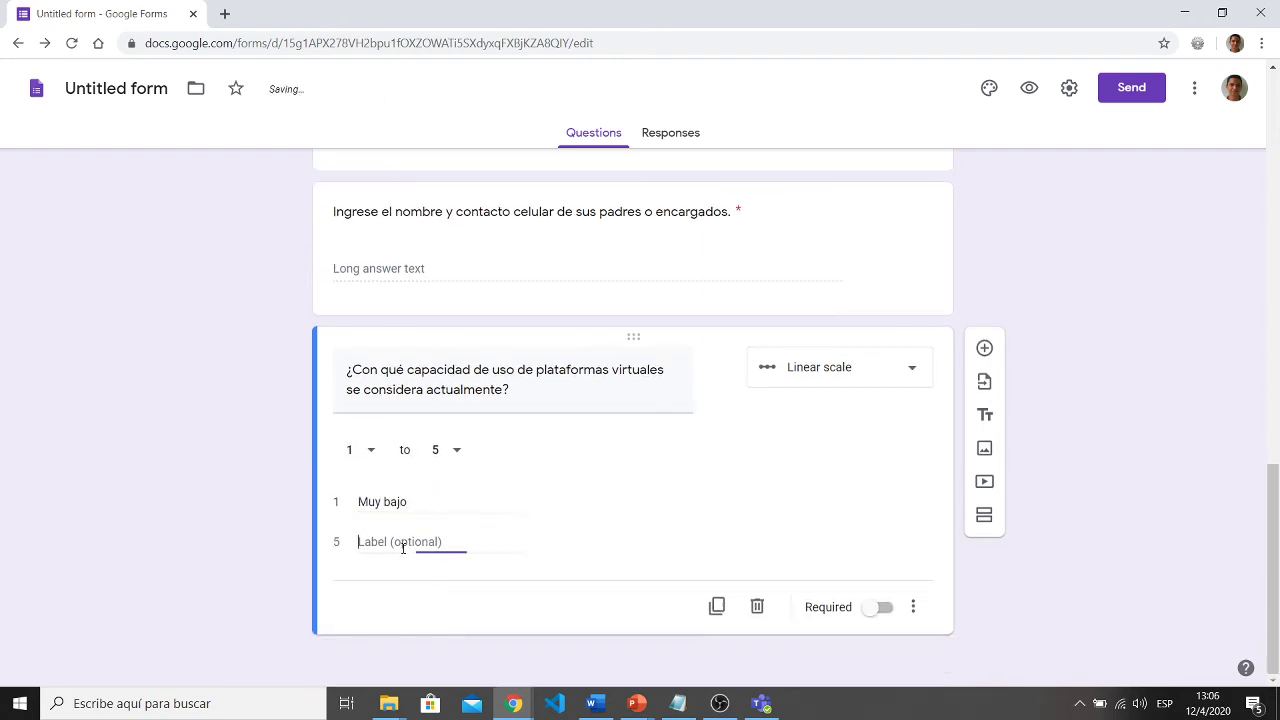
{"action": "type", "text": "Muy alto"}
{"action": "left_click", "coordinate": [884, 609]}
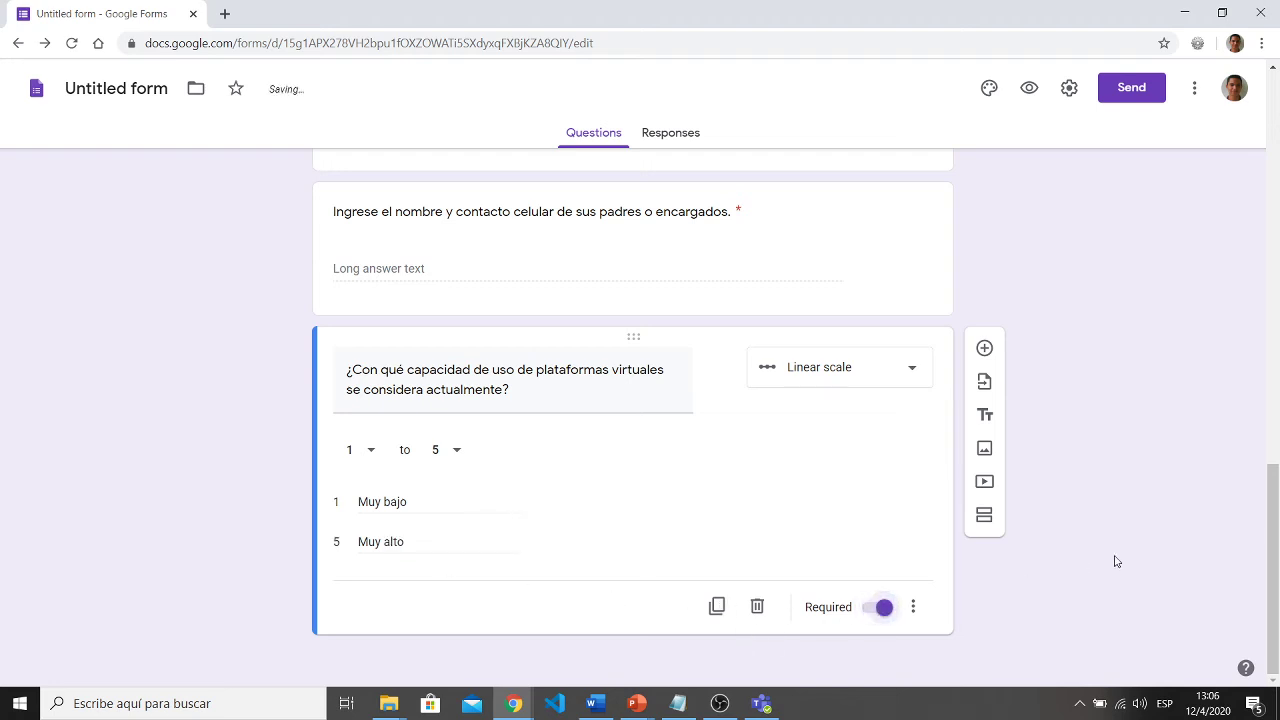
{"action": "key", "text": "super+Tab"}
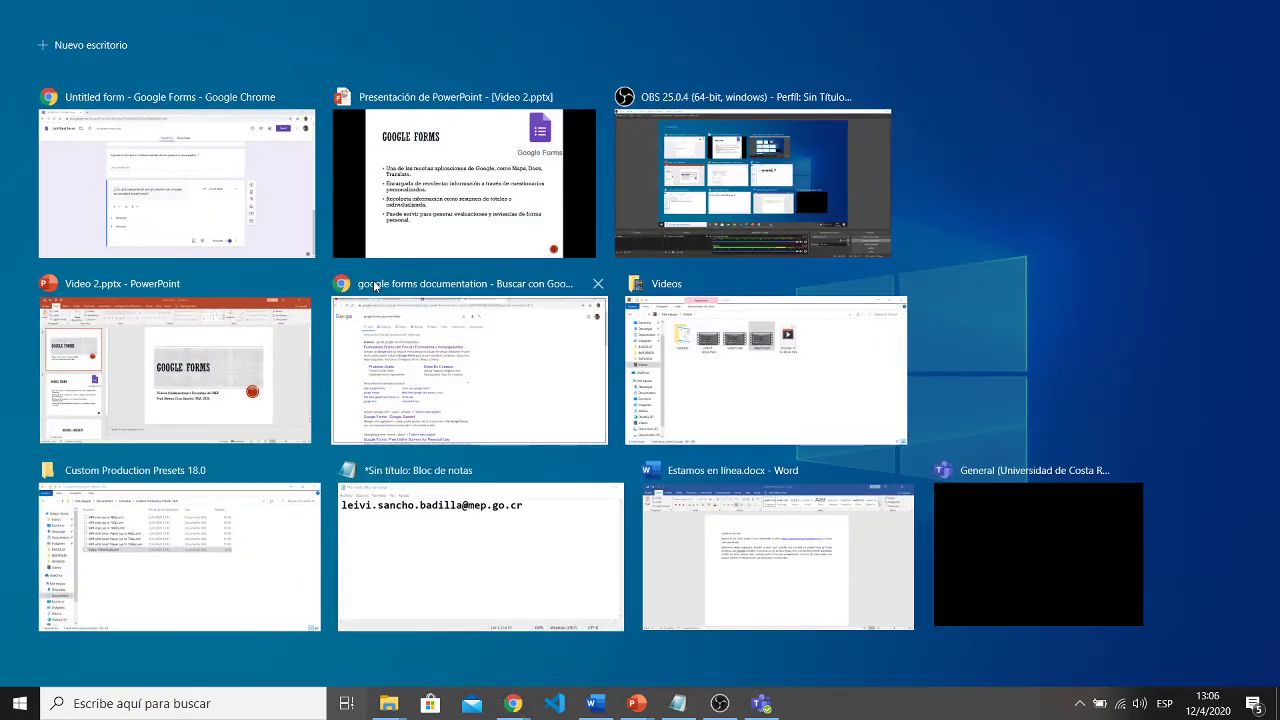
{"action": "left_click", "coordinate": [243, 204]}
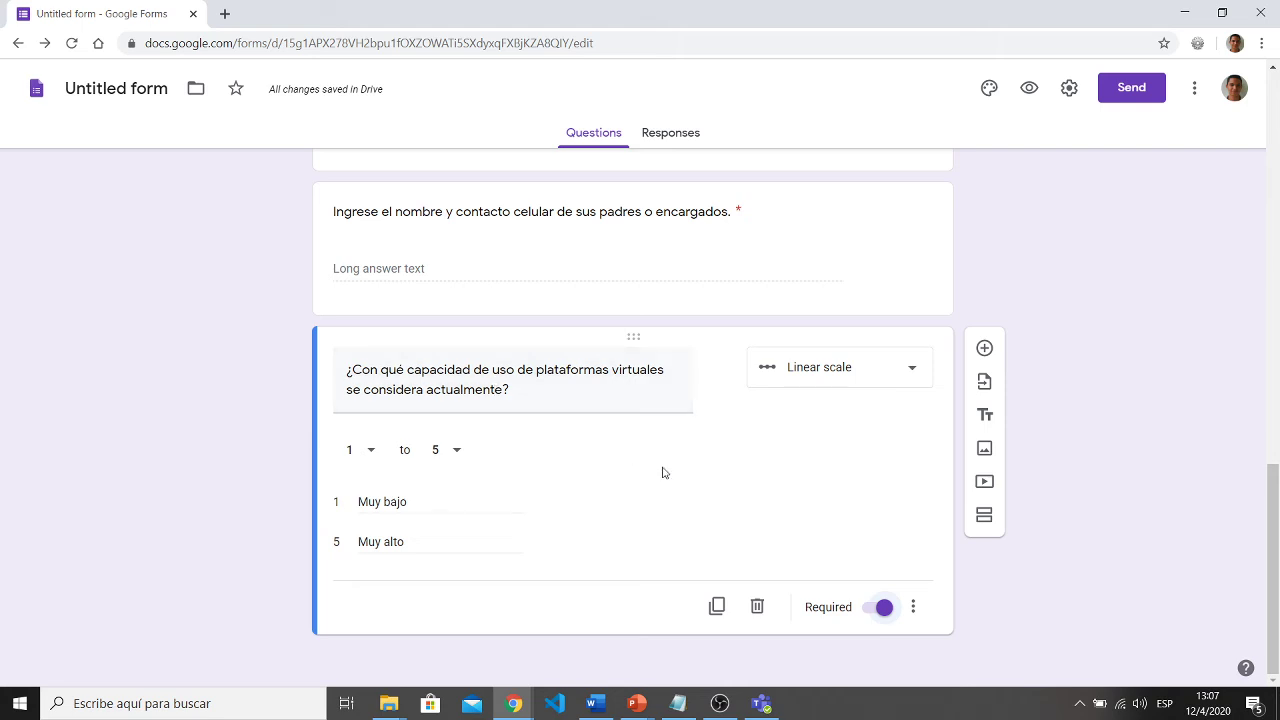
{"action": "scroll", "coordinate": [662, 472], "scroll_direction": "up", "scroll_amount": 15}
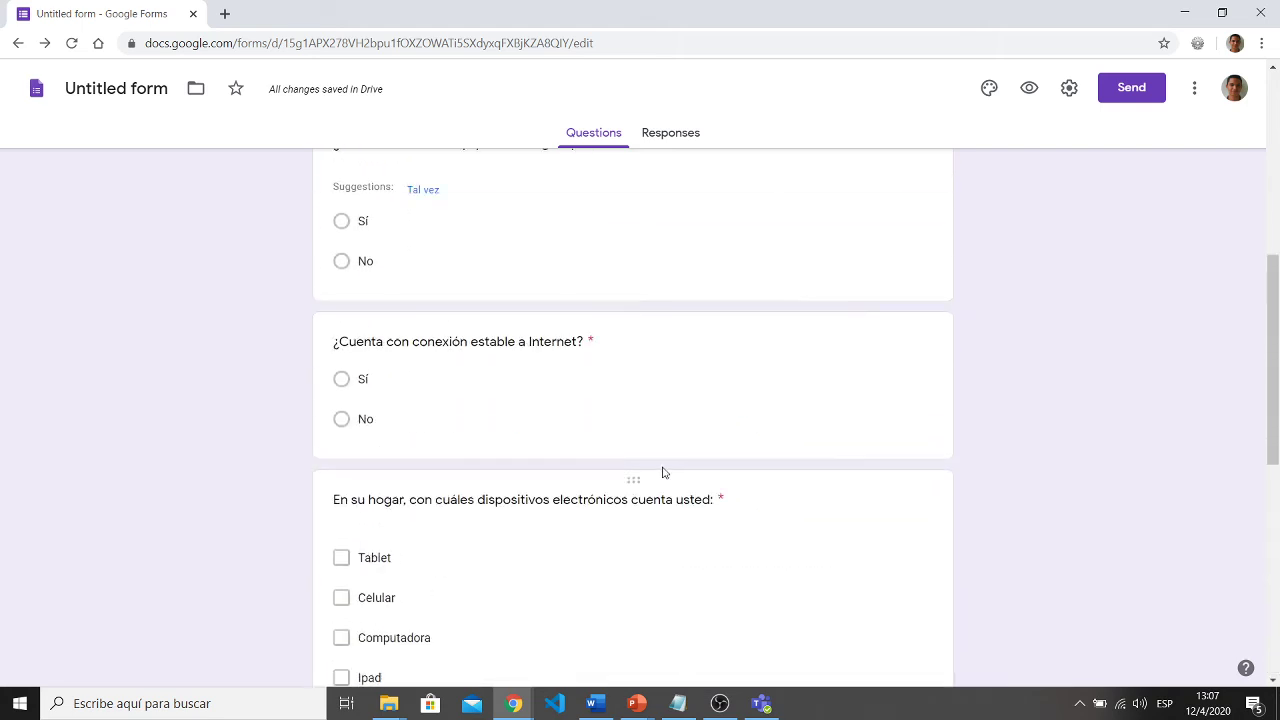
{"action": "scroll", "coordinate": [662, 472], "scroll_direction": "down", "scroll_amount": 15}
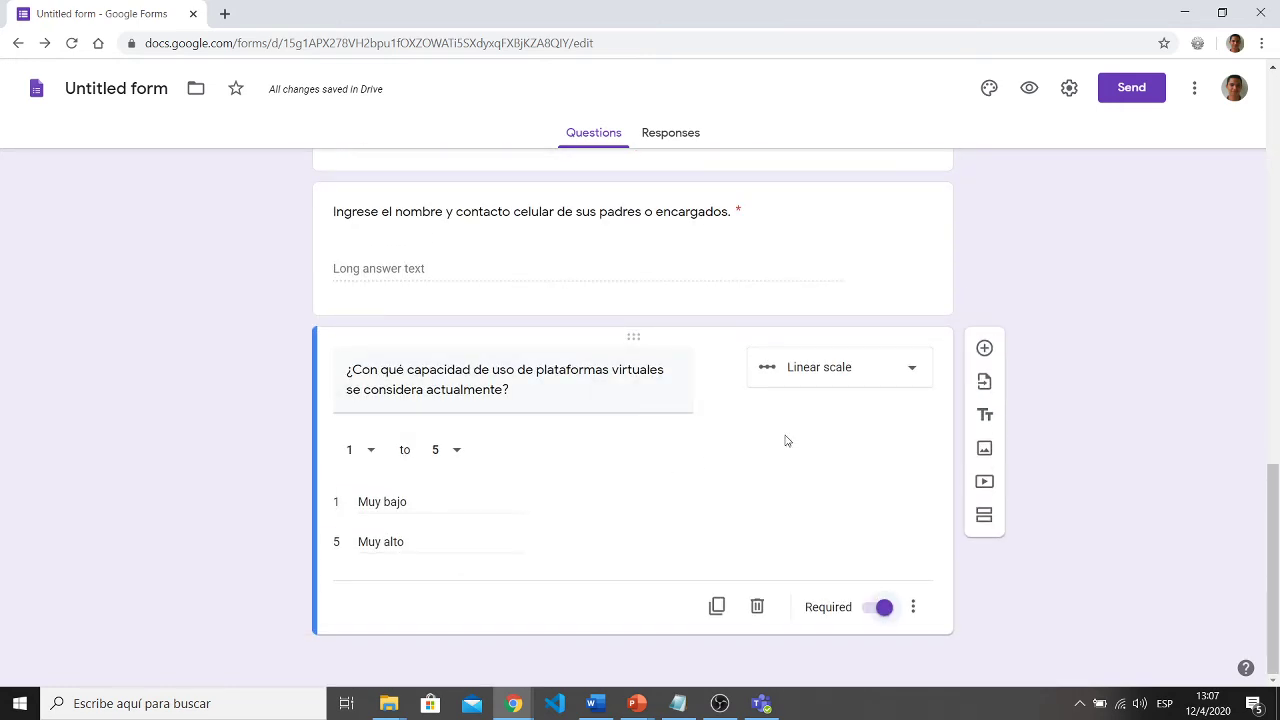
{"action": "scroll", "coordinate": [773, 425], "scroll_direction": "up", "scroll_amount": 7}
{"action": "scroll", "coordinate": [773, 425], "scroll_direction": "up", "scroll_amount": 4}
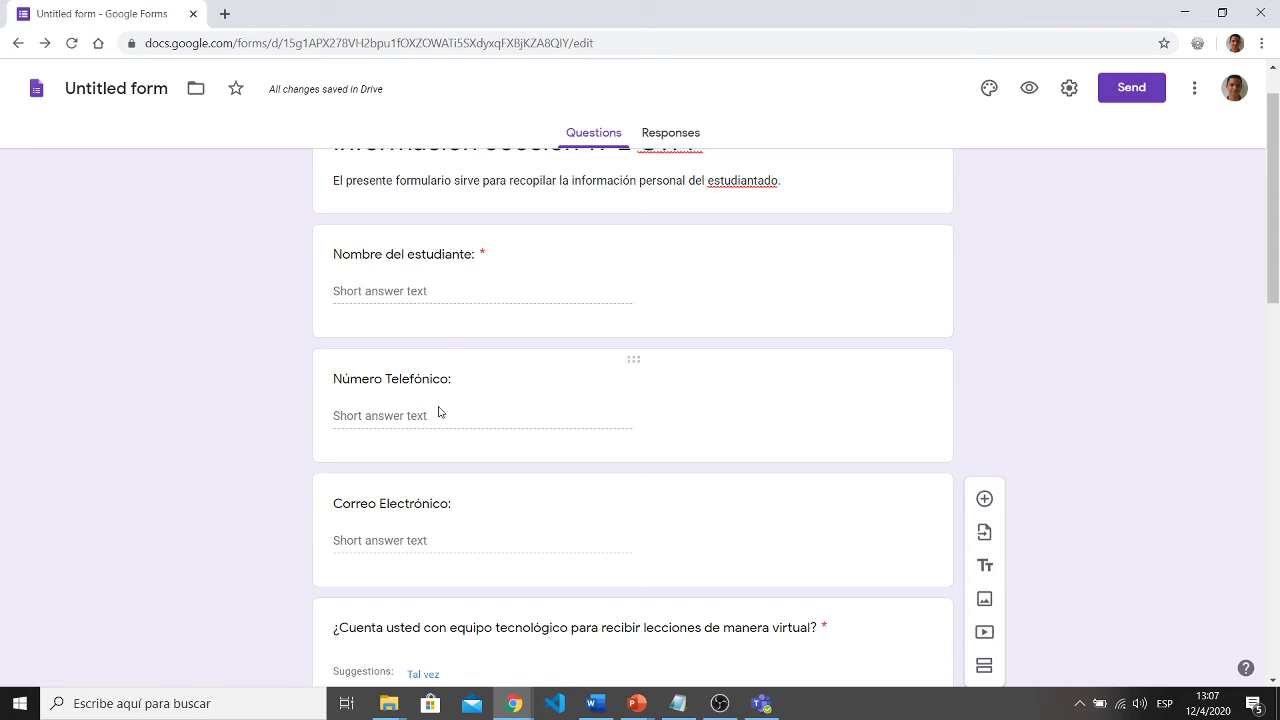
{"action": "scroll", "coordinate": [400, 525], "scroll_direction": "down", "scroll_amount": 3}
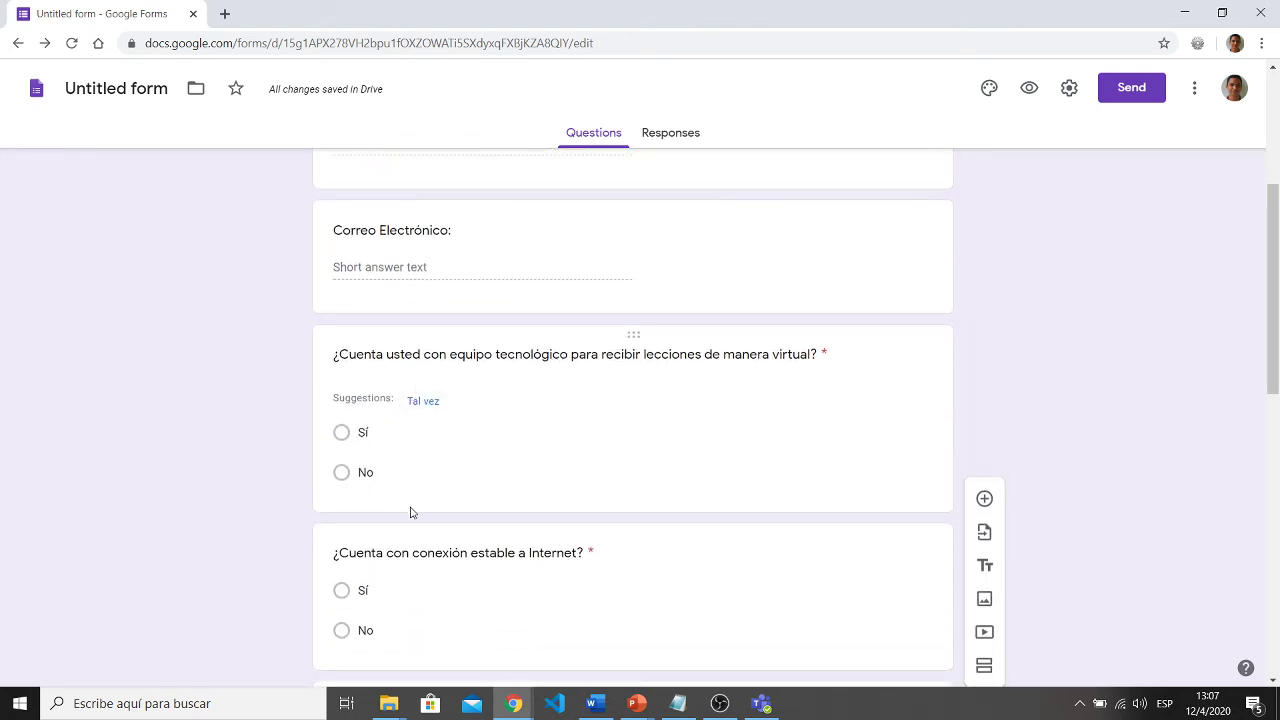
{"action": "scroll", "coordinate": [410, 512], "scroll_direction": "down", "scroll_amount": 3}
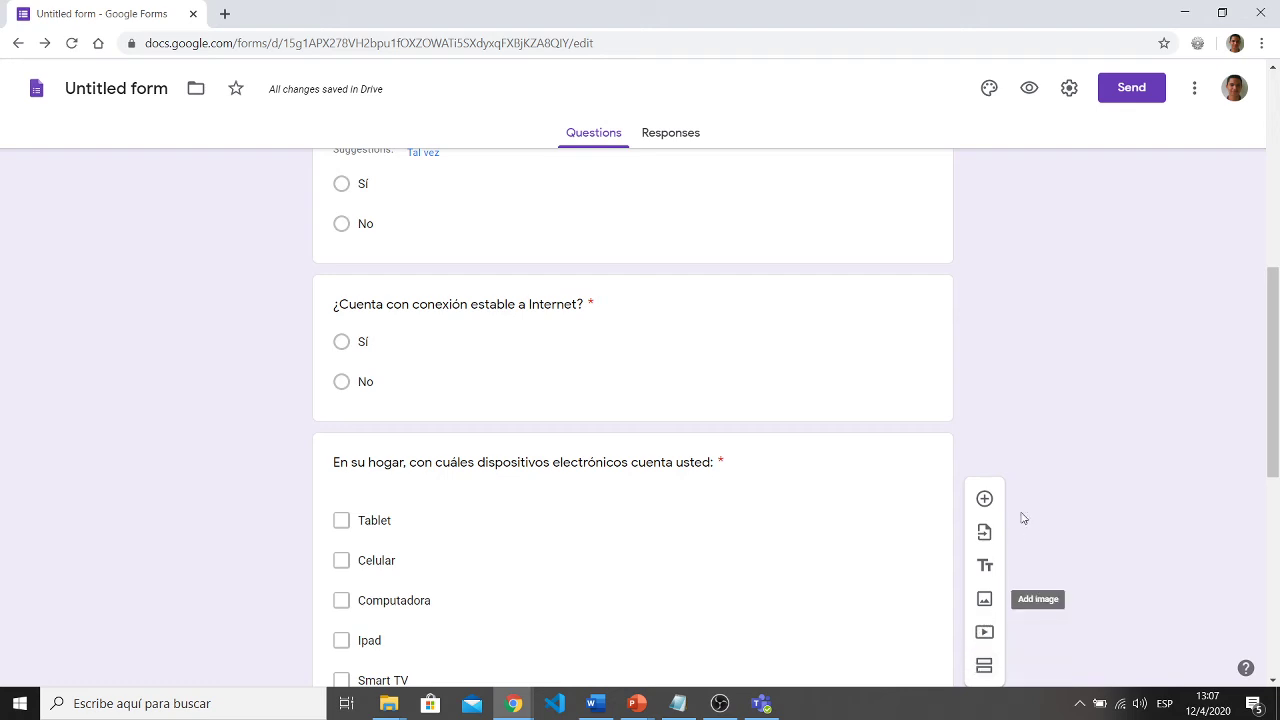
{"action": "scroll", "coordinate": [1063, 397], "scroll_direction": "up", "scroll_amount": 8}
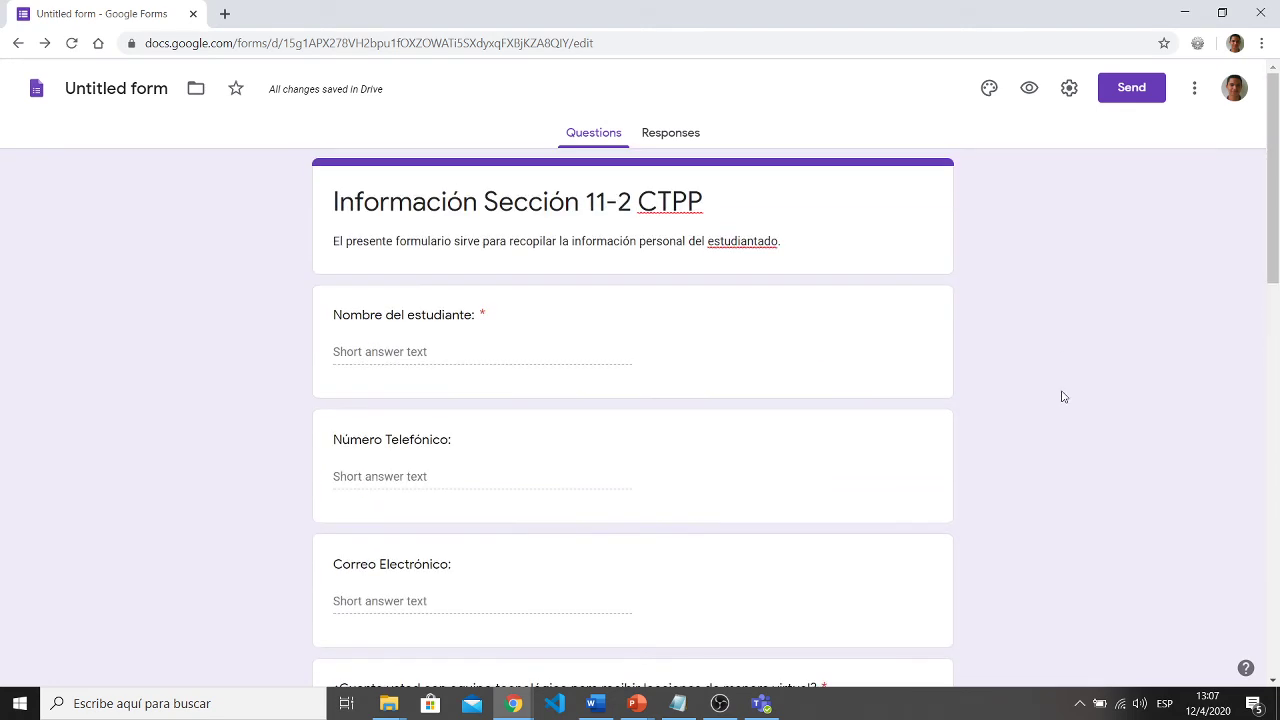
{"action": "scroll", "coordinate": [657, 343], "scroll_direction": "down", "scroll_amount": 2}
{"action": "scroll", "coordinate": [657, 343], "scroll_direction": "up", "scroll_amount": 2}
{"action": "scroll", "coordinate": [658, 344], "scroll_direction": "down", "scroll_amount": 3}
{"action": "scroll", "coordinate": [659, 343], "scroll_direction": "up", "scroll_amount": 3}
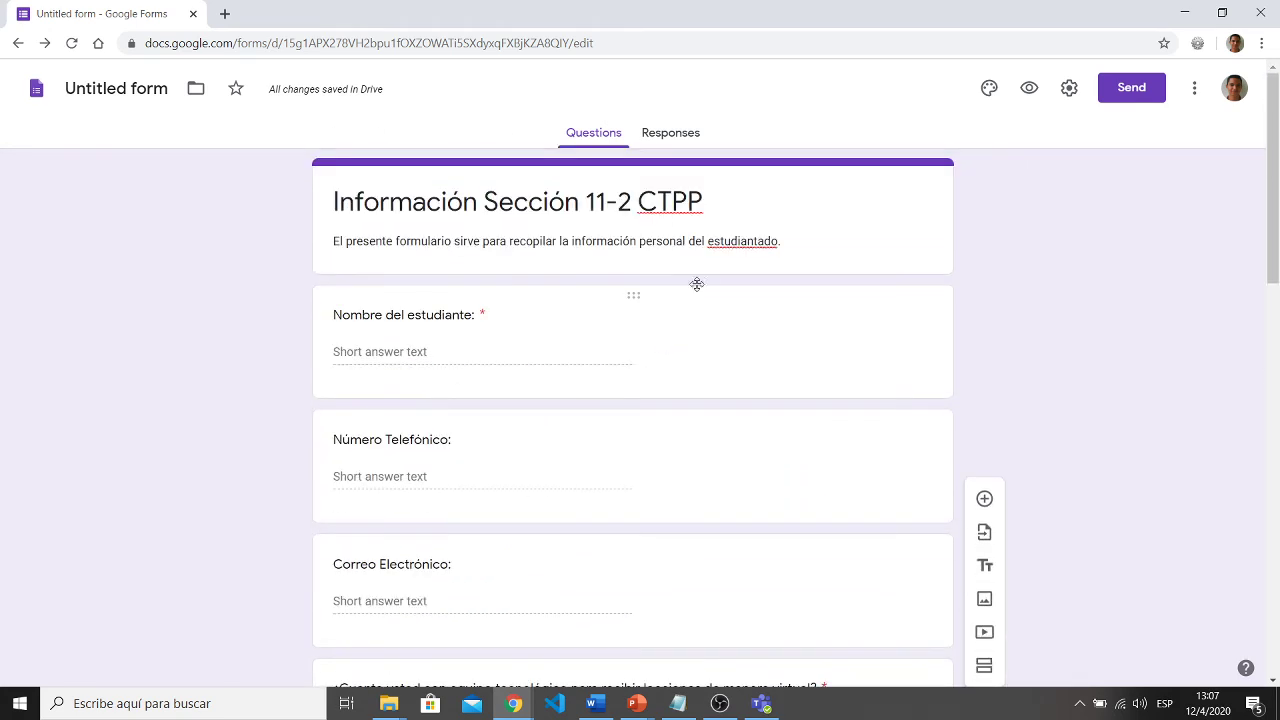
{"action": "scroll", "coordinate": [698, 336], "scroll_direction": "down", "scroll_amount": 10}
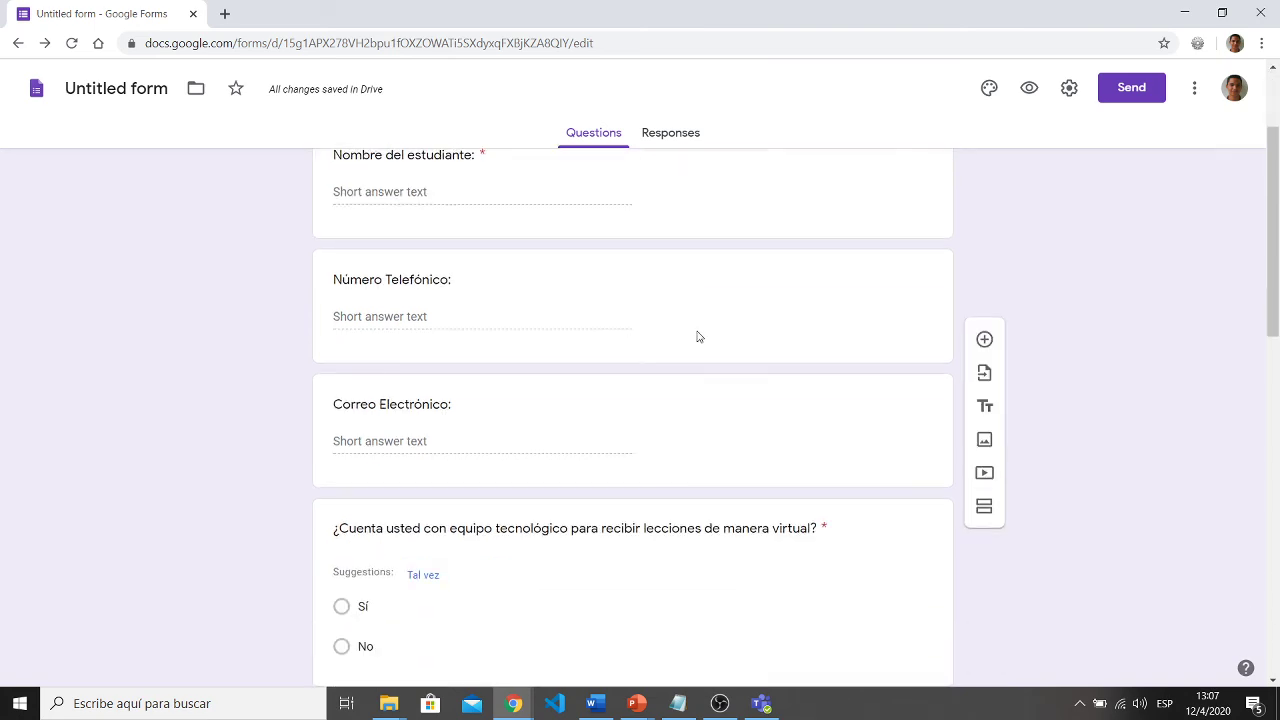
{"action": "scroll", "coordinate": [698, 336], "scroll_direction": "down", "scroll_amount": 2}
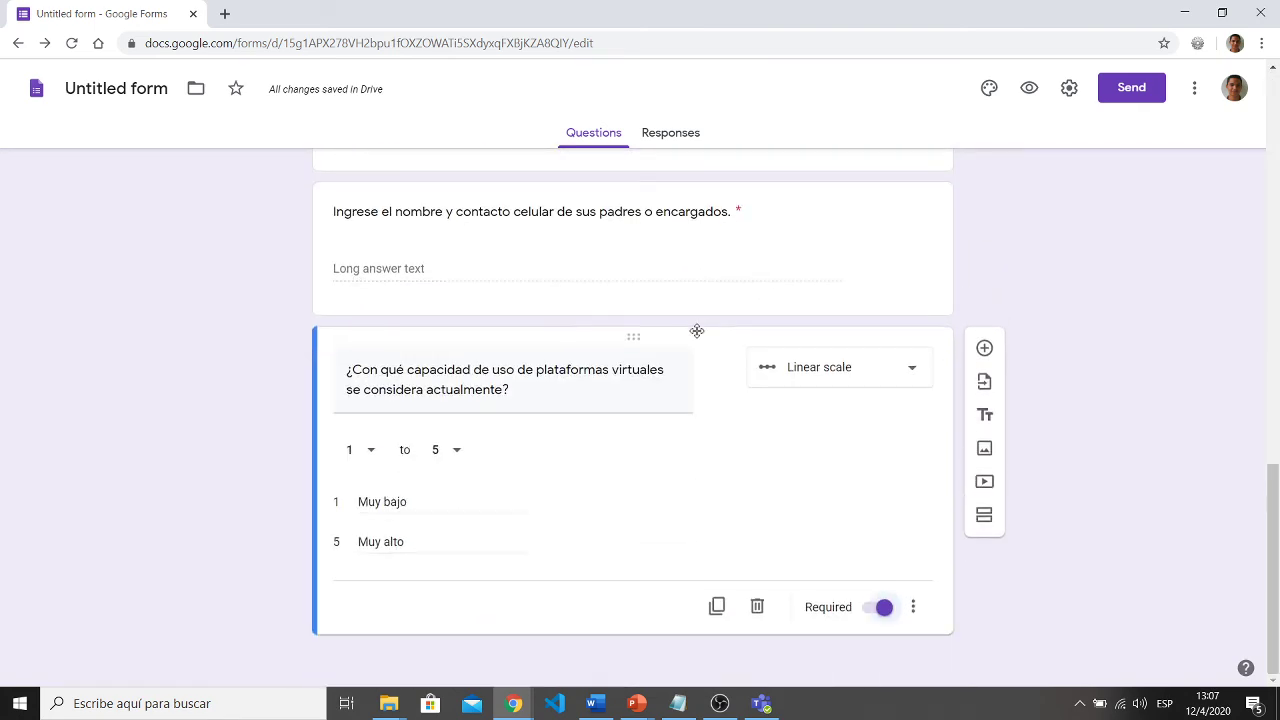
{"action": "scroll", "coordinate": [698, 336], "scroll_direction": "up", "scroll_amount": 12}
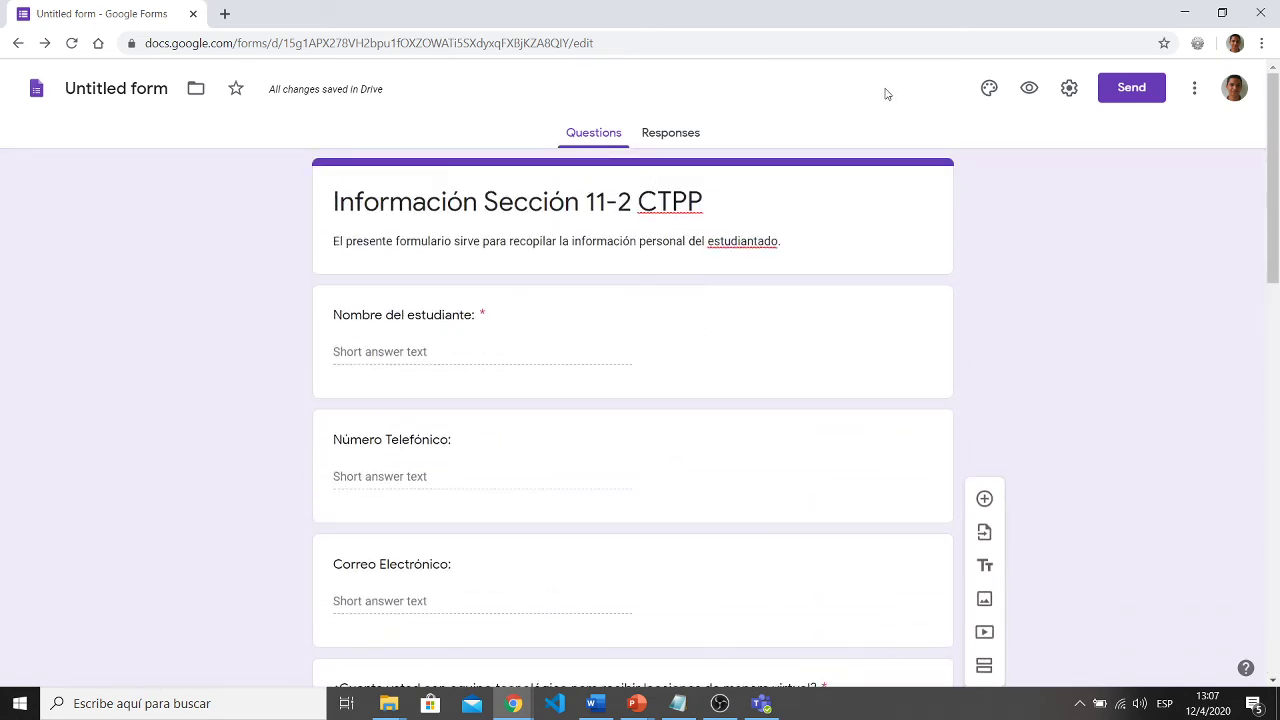
- Set the form's theme colour to cyan and open the header image gallery
{"action": "left_click", "coordinate": [990, 89]}
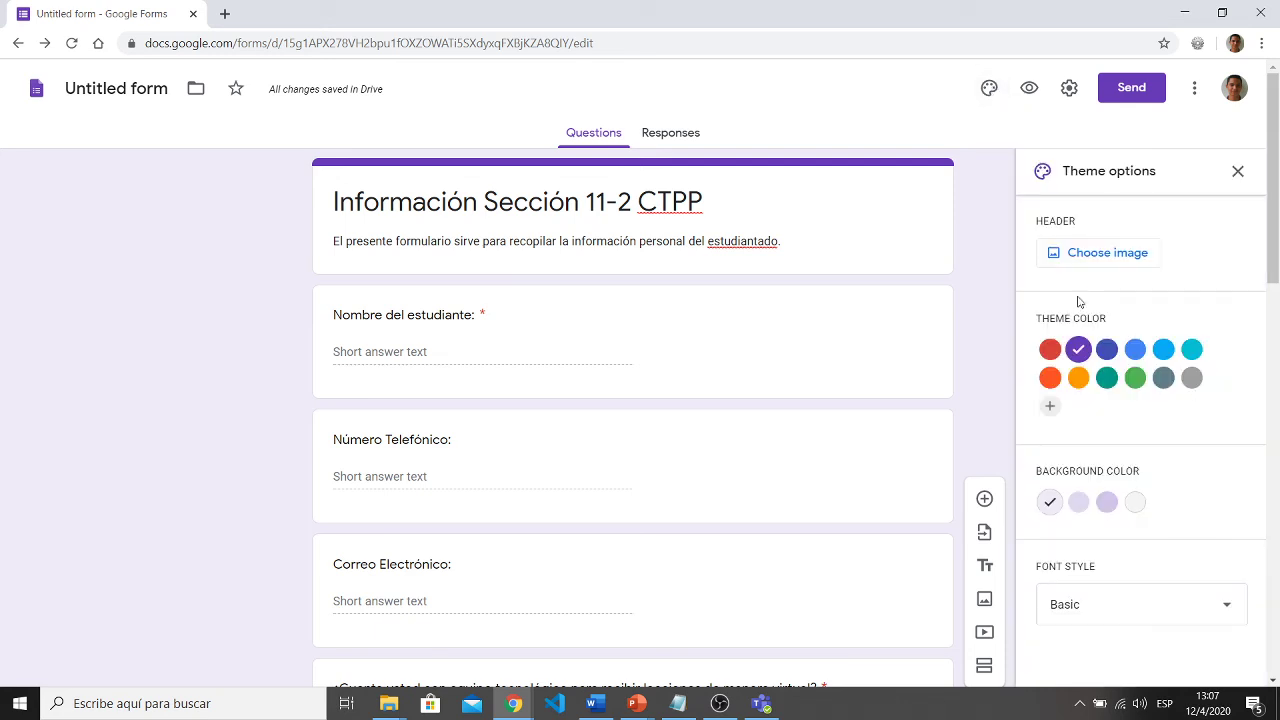
{"action": "left_click", "coordinate": [1050, 378]}
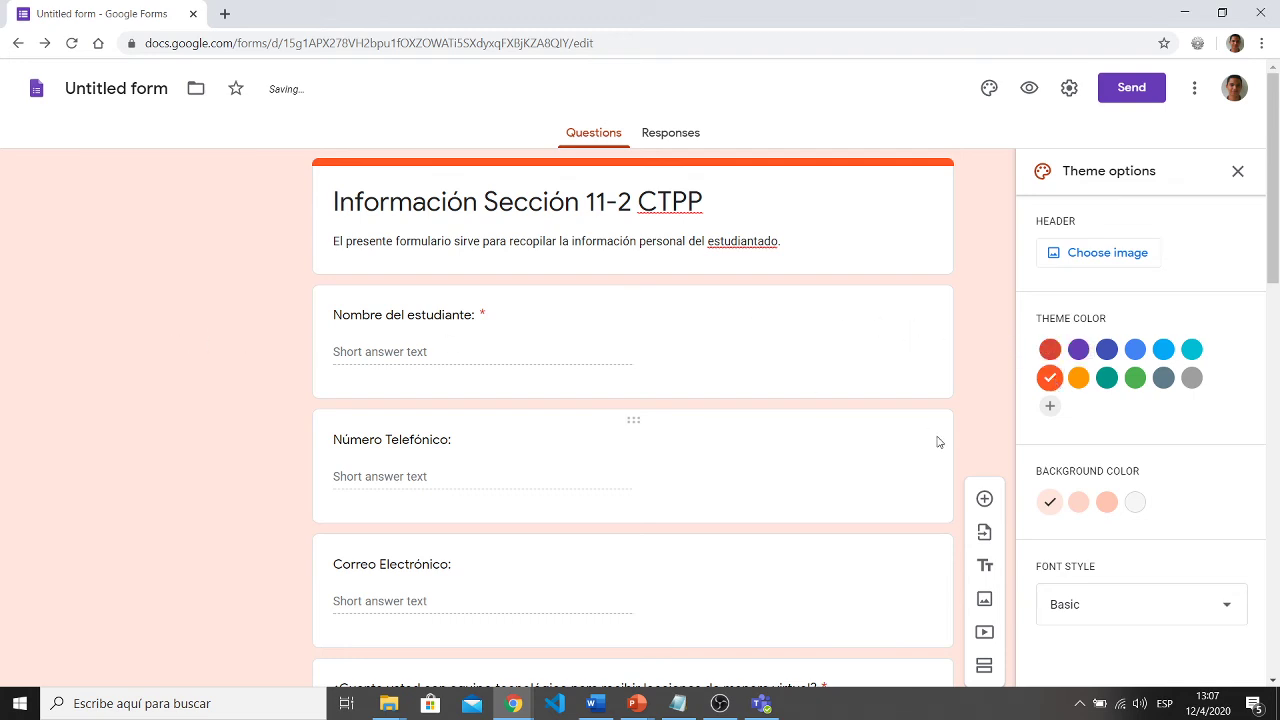
{"action": "left_click", "coordinate": [1191, 349]}
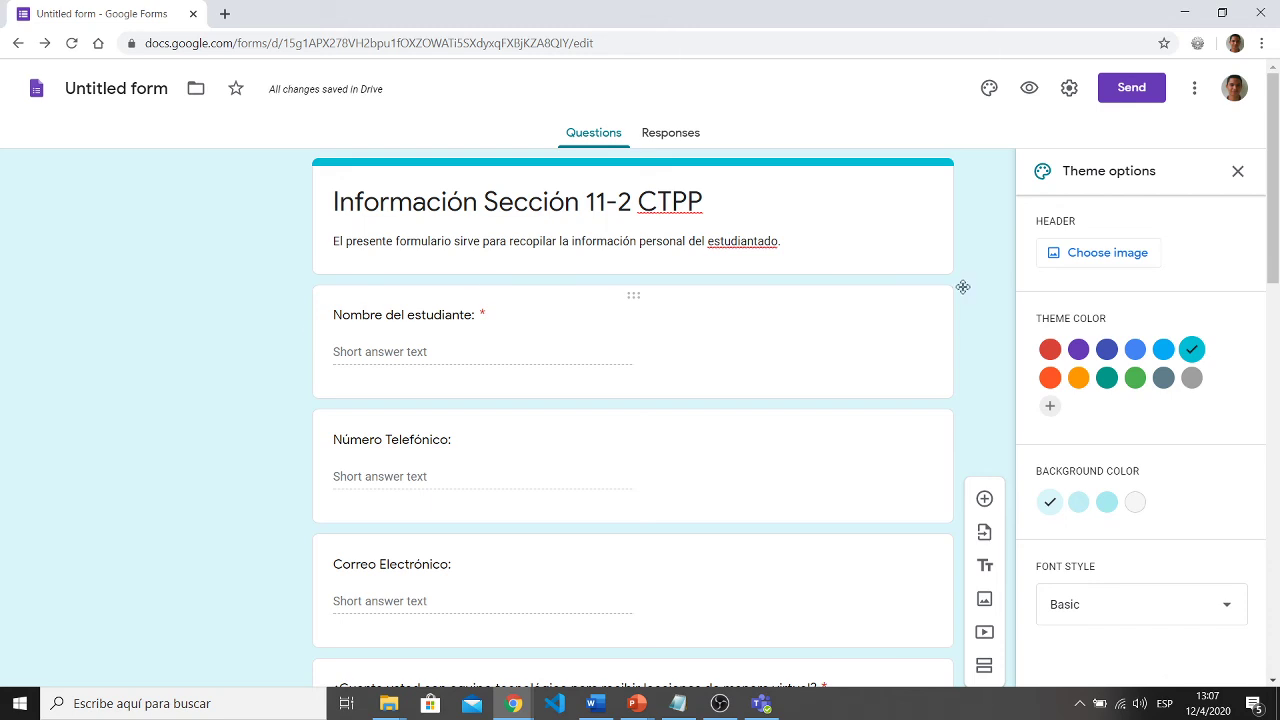
{"action": "left_click", "coordinate": [1095, 265]}
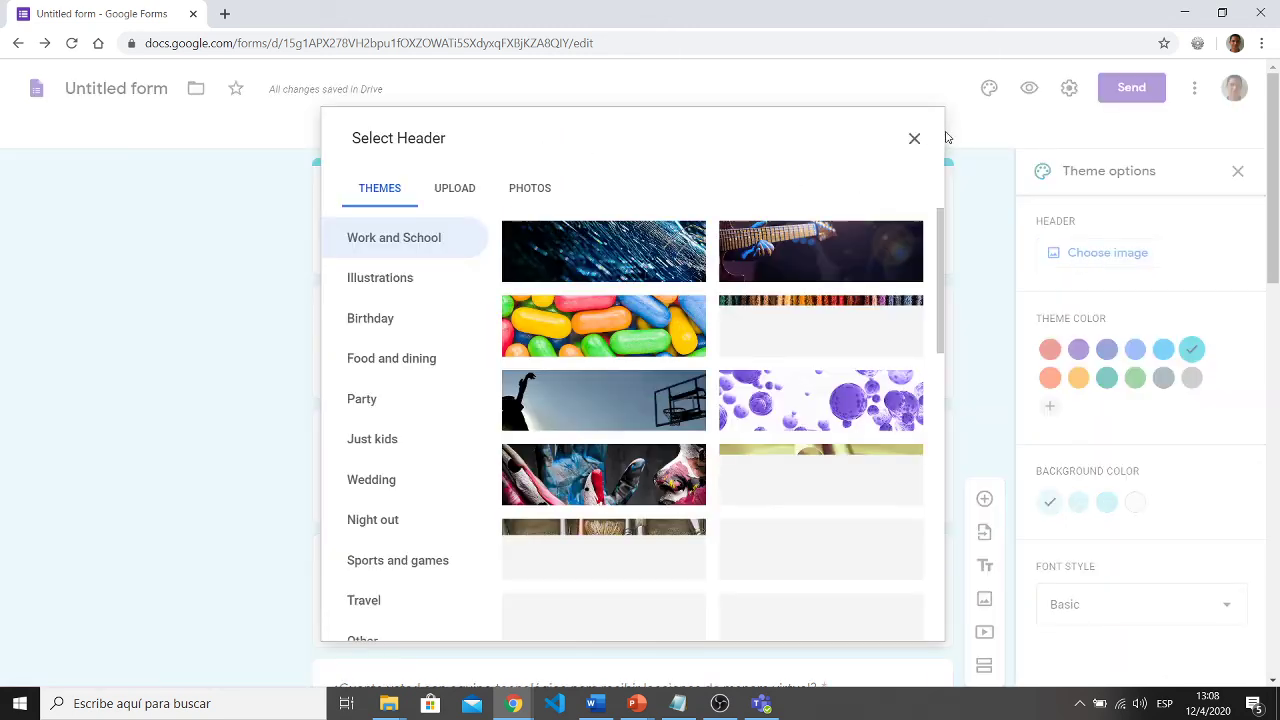
- Insert the open-book heart header image and open a live preview of the form
{"action": "scroll", "coordinate": [670, 490], "scroll_direction": "down", "scroll_amount": 2}
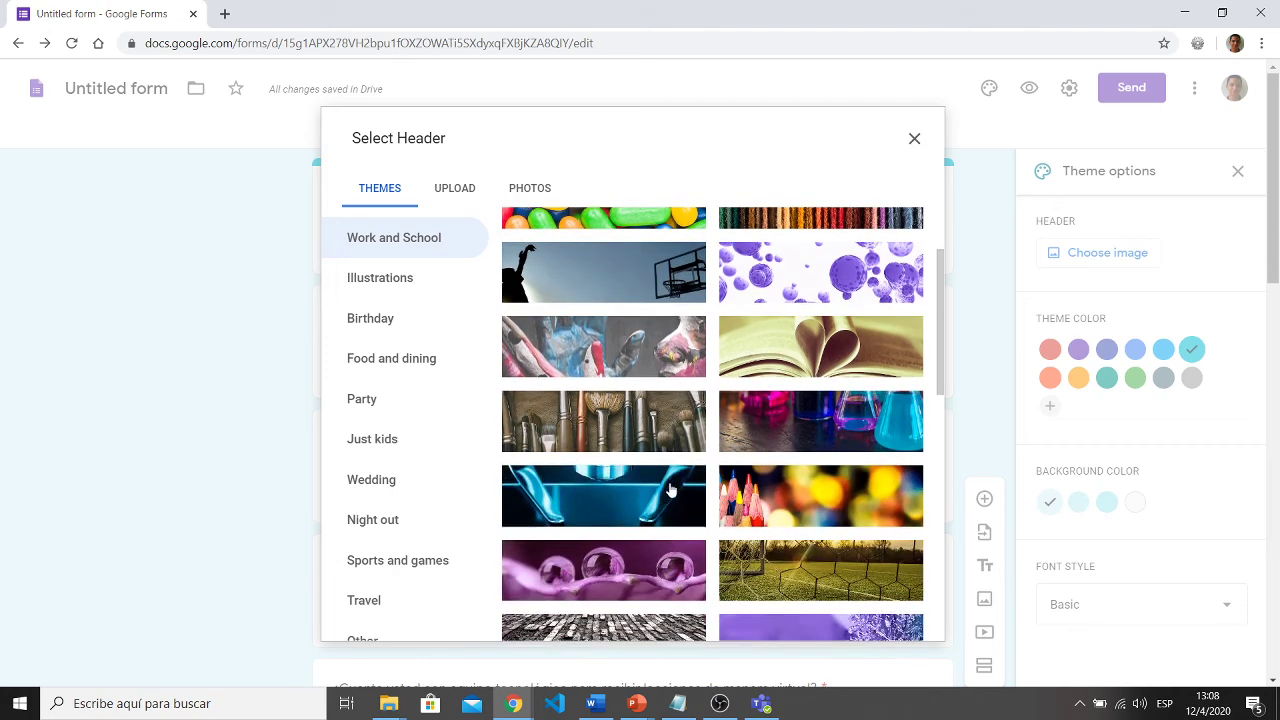
{"action": "left_click", "coordinate": [829, 334]}
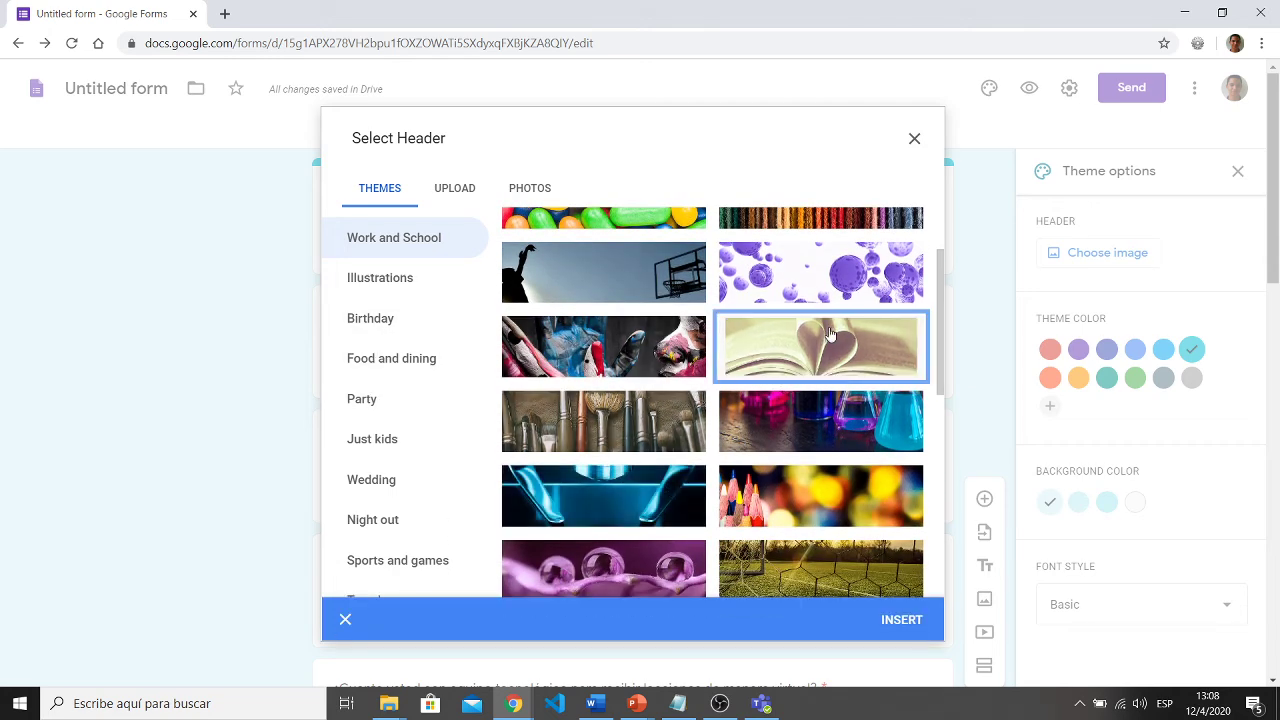
{"action": "left_click", "coordinate": [902, 620]}
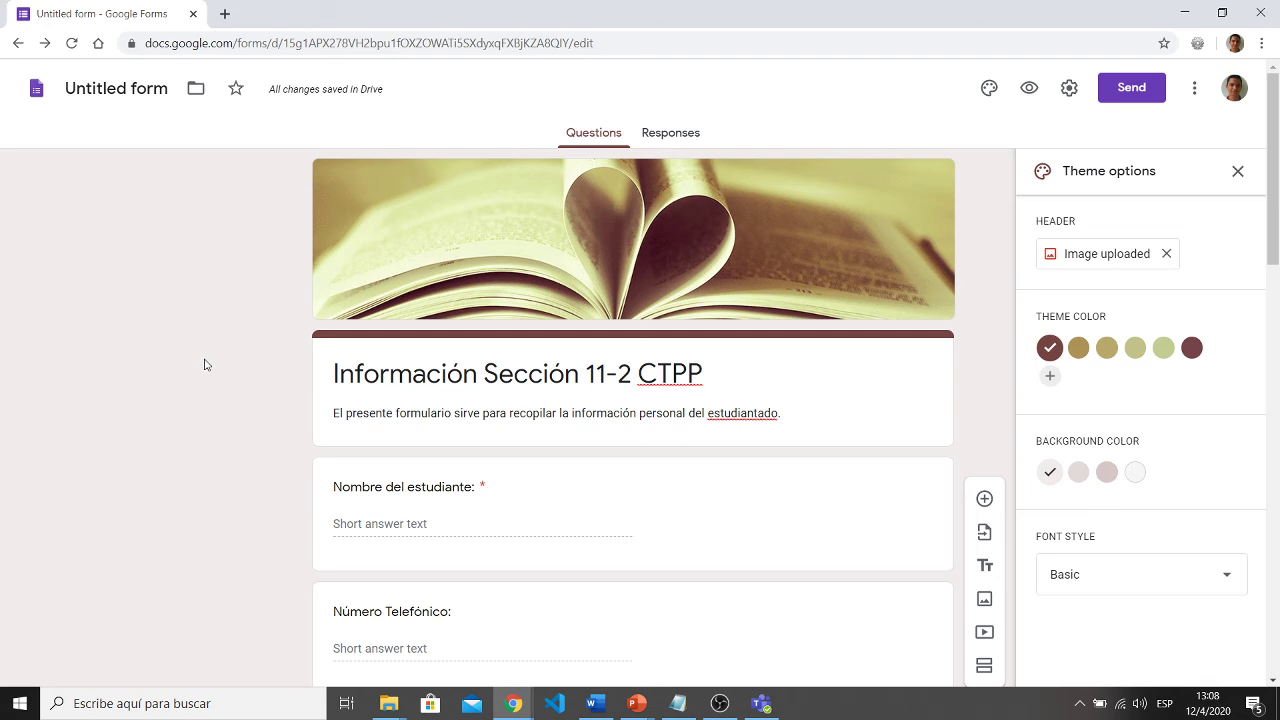
{"action": "left_click", "coordinate": [1237, 171]}
{"action": "left_click", "coordinate": [1035, 88]}
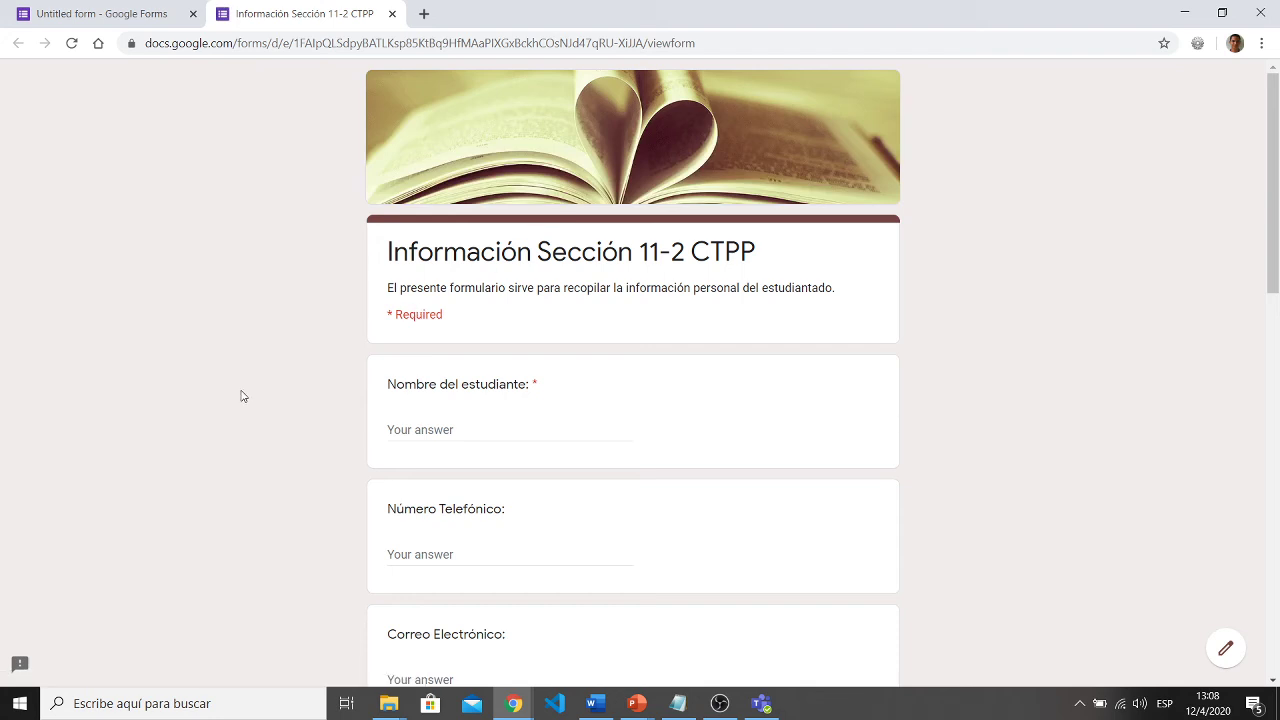
- In the preview, enter a student name and answer Sí to the equipment question
{"action": "scroll", "coordinate": [245, 395], "scroll_direction": "down", "scroll_amount": 1}
{"action": "left_click", "coordinate": [428, 309]}
{"action": "type", "text": "Stevne"}
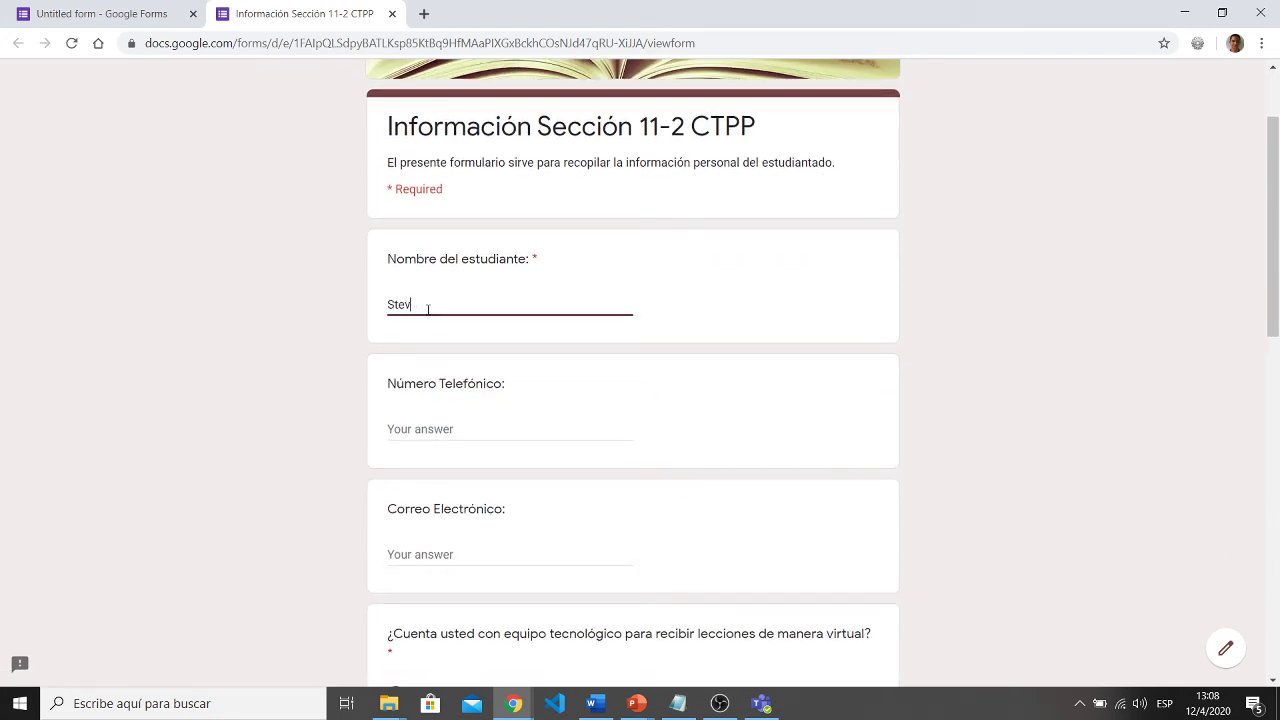
{"action": "scroll", "coordinate": [449, 366], "scroll_direction": "down", "scroll_amount": 8}
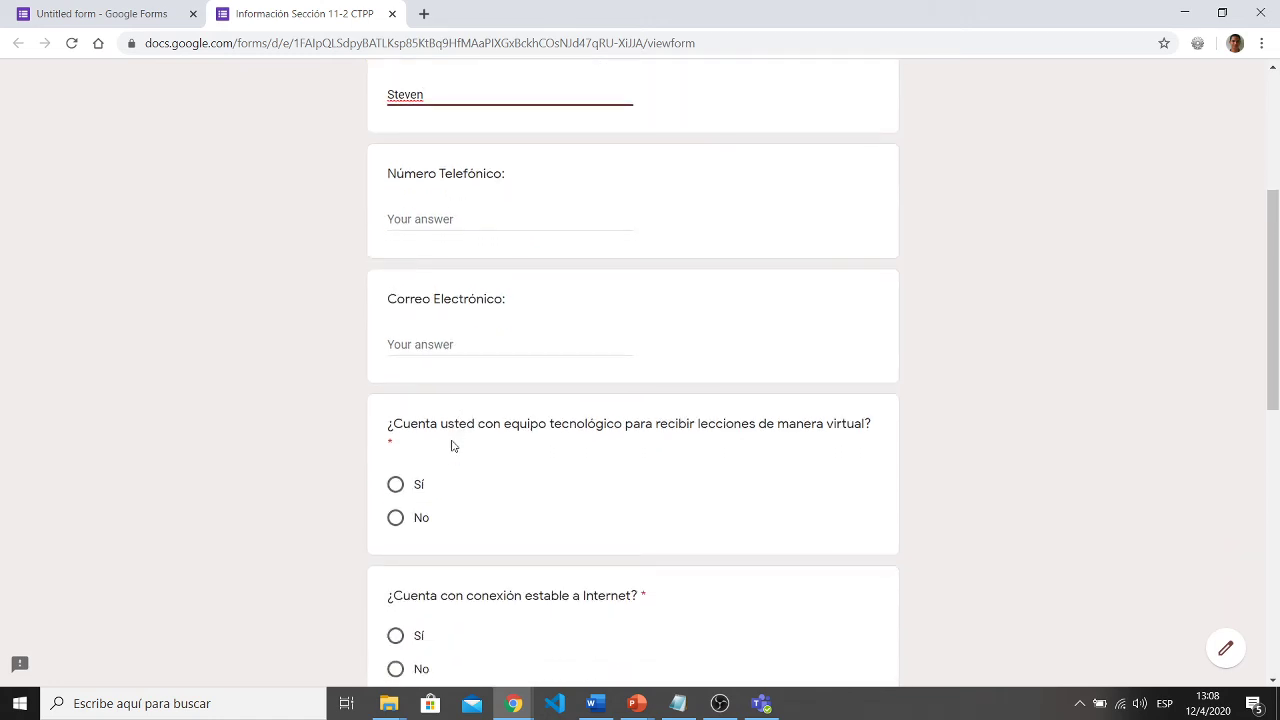
{"action": "scroll", "coordinate": [452, 440], "scroll_direction": "up", "scroll_amount": 2}
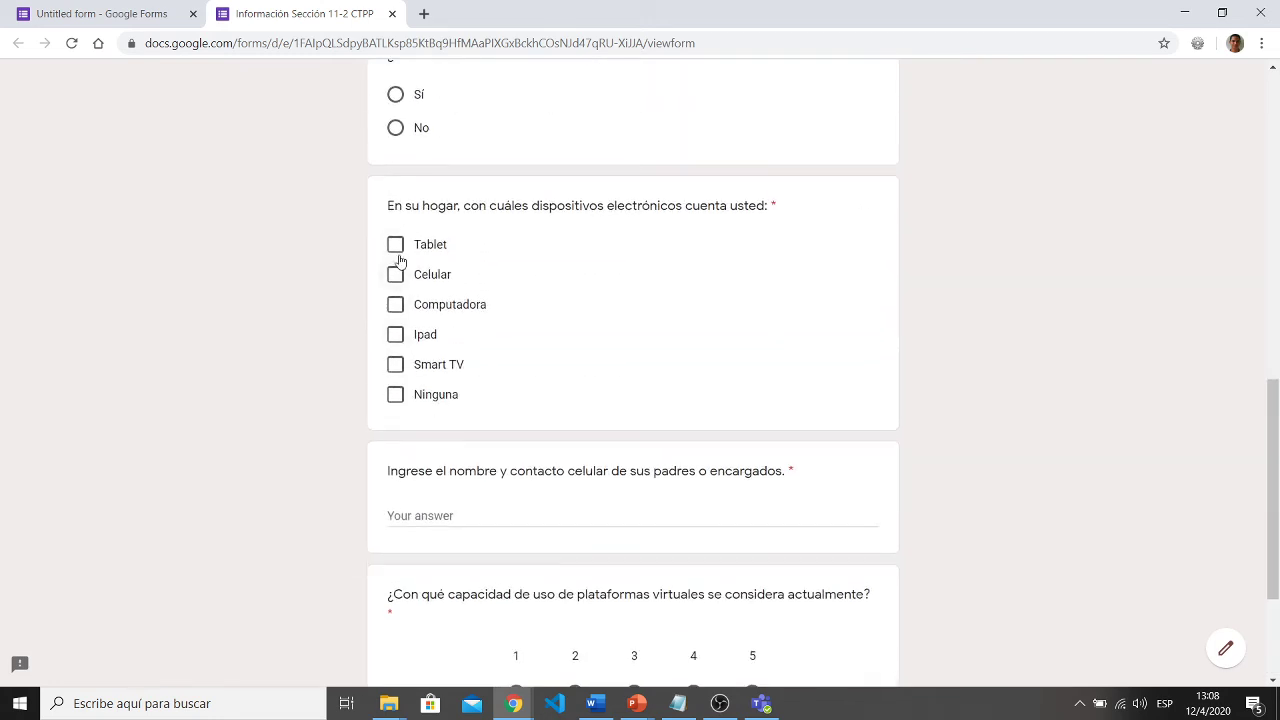
{"action": "scroll", "coordinate": [397, 260], "scroll_direction": "up", "scroll_amount": 3}
{"action": "left_click", "coordinate": [397, 212]}
{"action": "left_click", "coordinate": [398, 238]}
{"action": "left_click", "coordinate": [396, 205]}
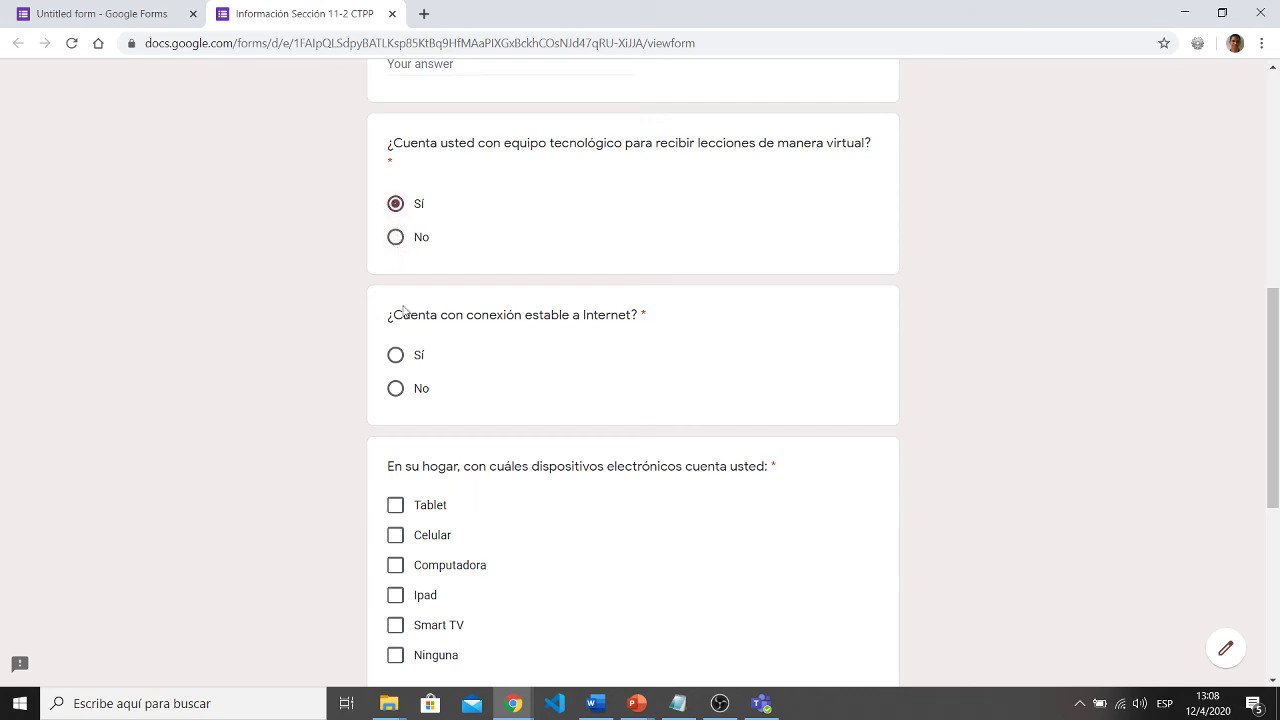
{"action": "scroll", "coordinate": [465, 235], "scroll_direction": "up", "scroll_amount": 3}
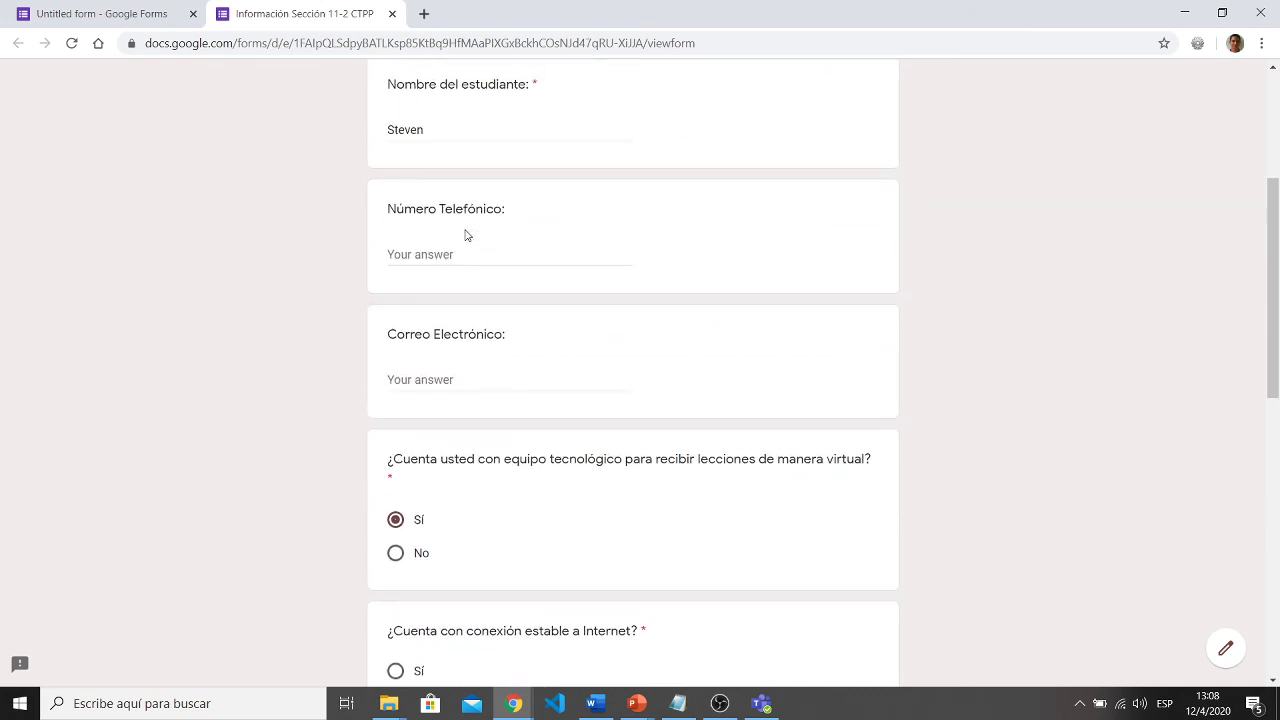
{"action": "double_click", "coordinate": [534, 85]}
{"action": "left_click", "coordinate": [535, 85]}
- Submit the incomplete test response, review the required-question errors, and return to the editor
{"action": "left_click", "coordinate": [423, 257]}
{"action": "scroll", "coordinate": [488, 255], "scroll_direction": "down", "scroll_amount": 8}
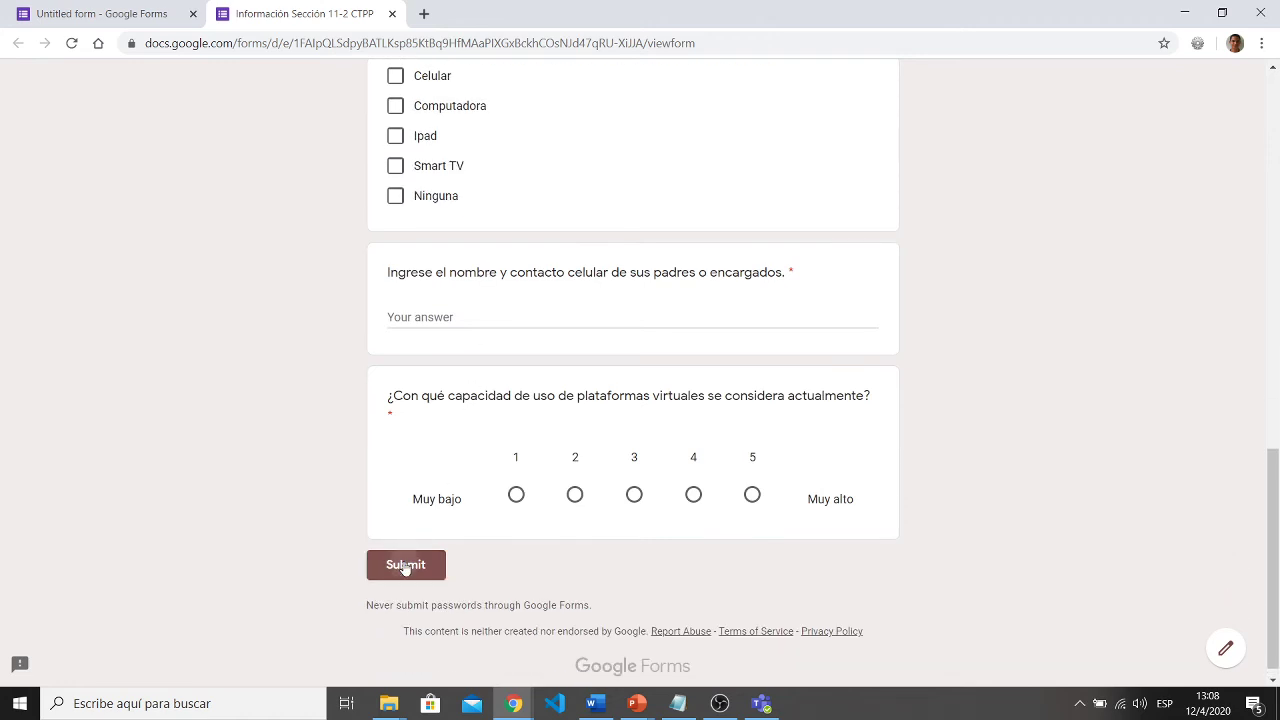
{"action": "left_click", "coordinate": [405, 563]}
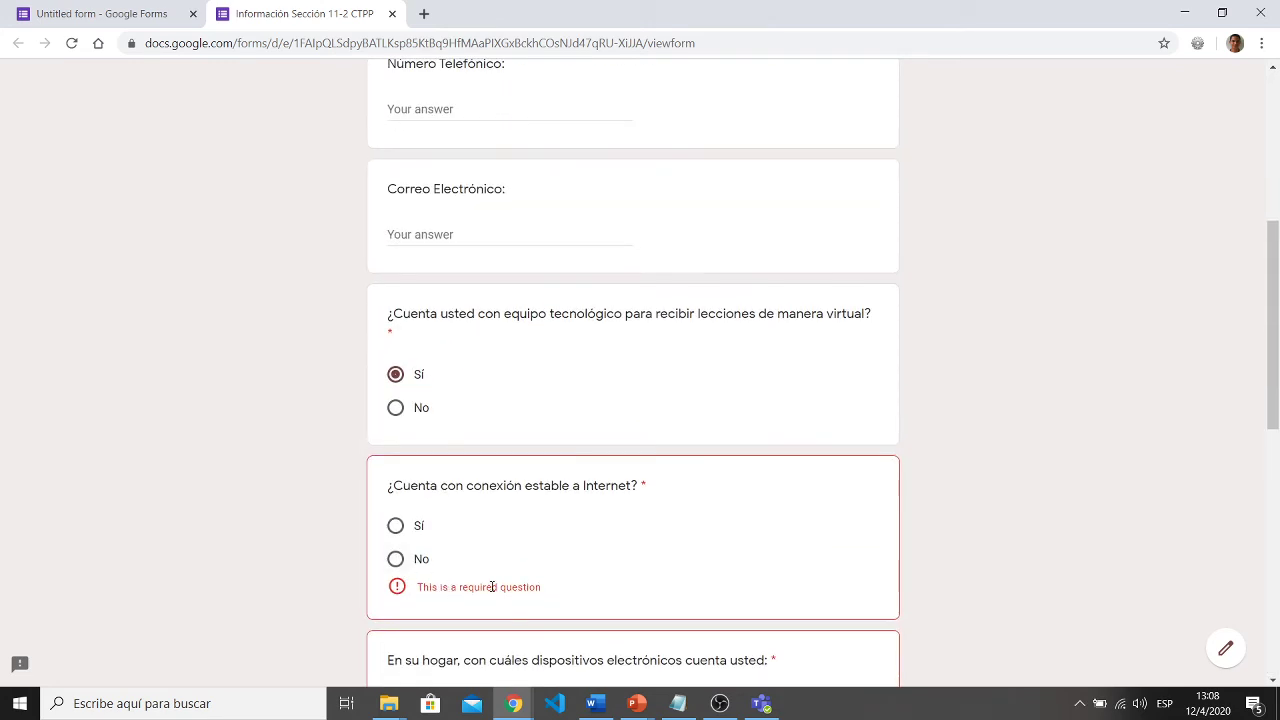
{"action": "scroll", "coordinate": [548, 580], "scroll_direction": "down", "scroll_amount": 5}
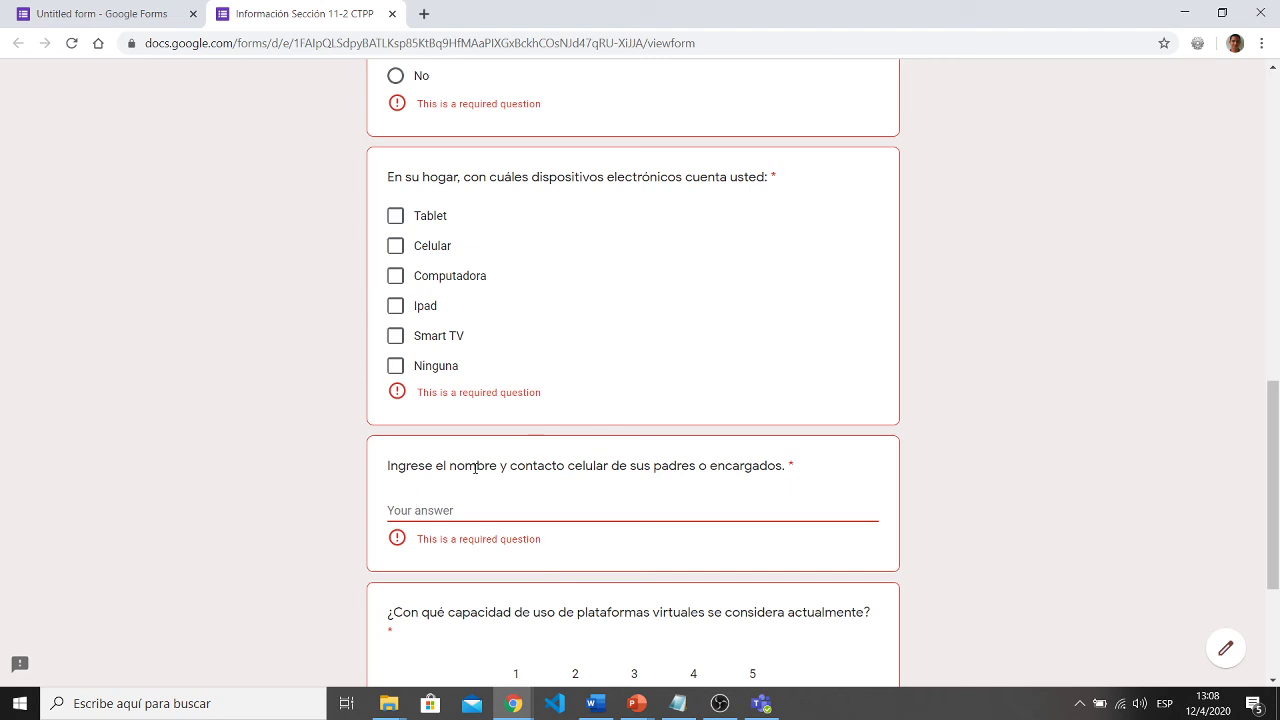
{"action": "scroll", "coordinate": [504, 614], "scroll_direction": "down", "scroll_amount": 3}
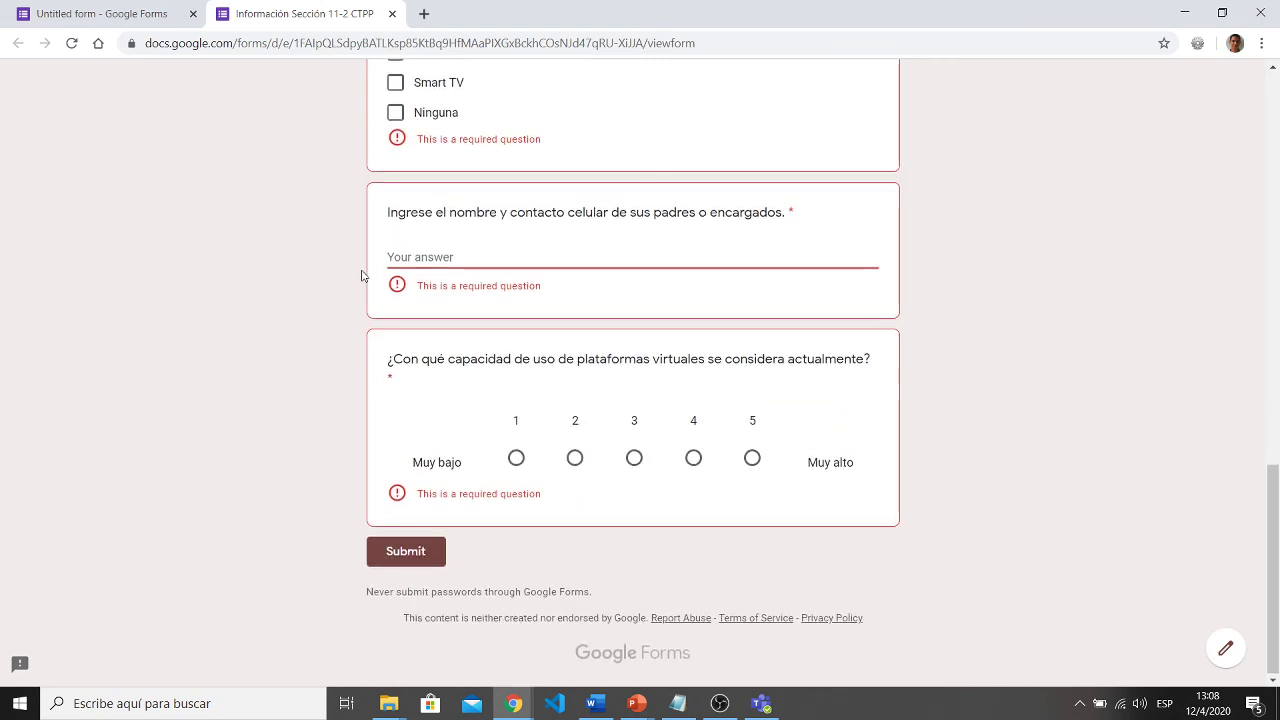
{"action": "left_click", "coordinate": [112, 13]}
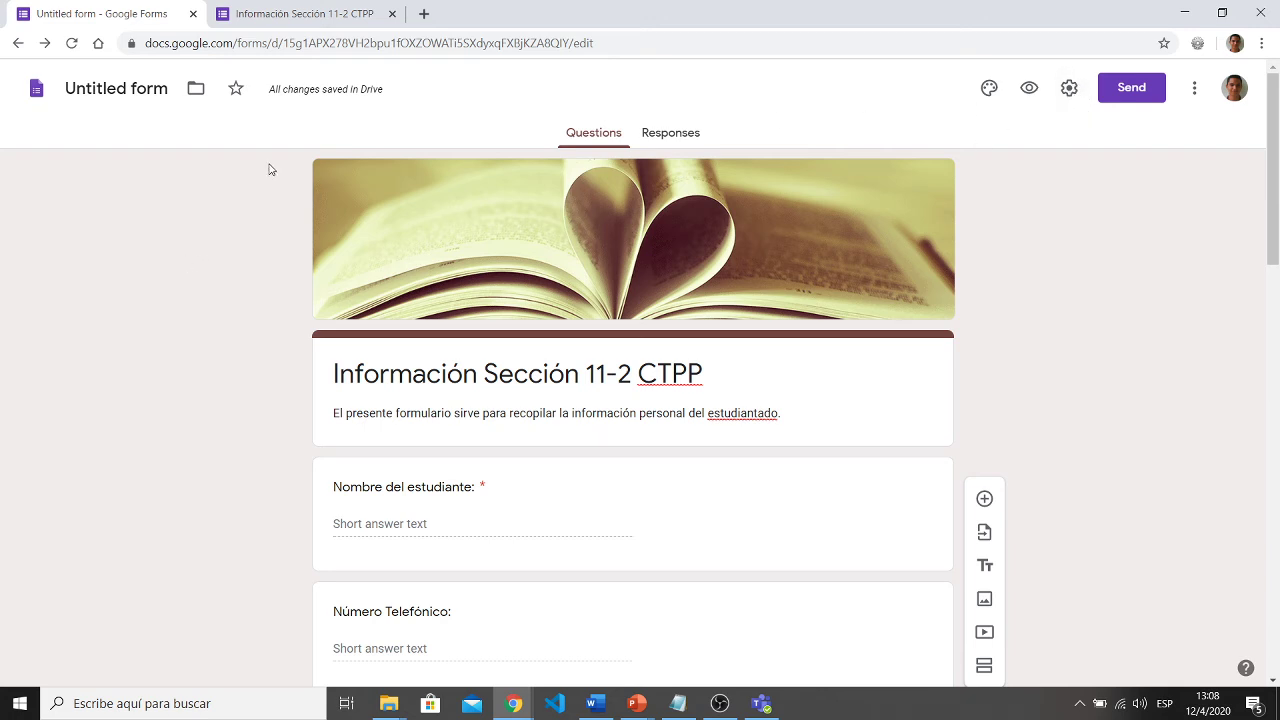
- Name the form file 'Información Sección 11-2 CTPP', close the preview tabs, and open Settings
{"action": "left_click", "coordinate": [100, 90]}
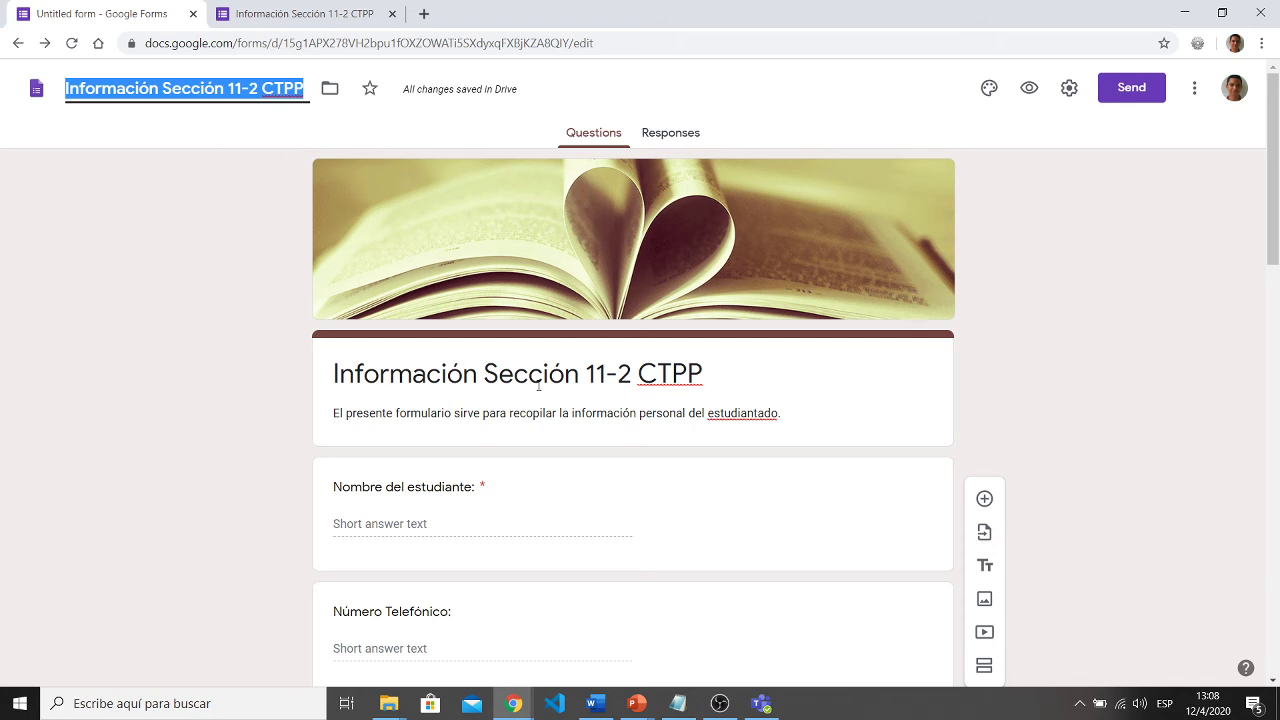
{"action": "left_click", "coordinate": [1052, 265]}
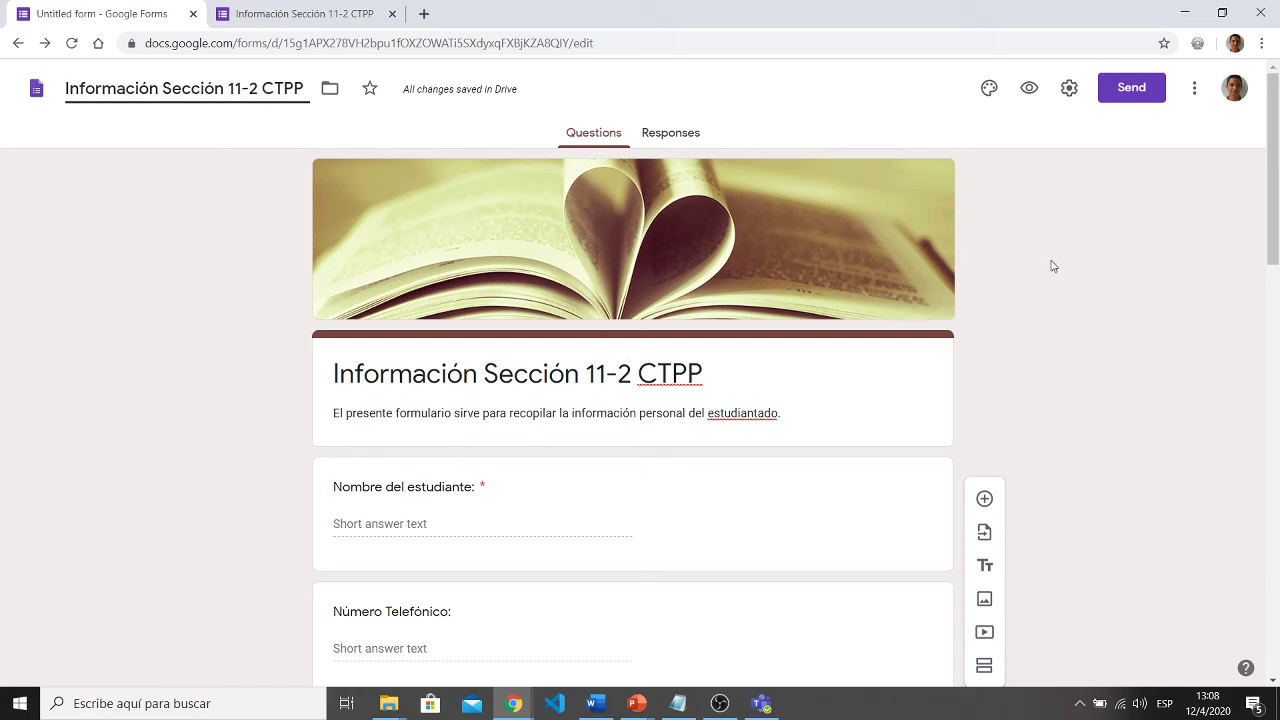
{"action": "left_click", "coordinate": [1030, 88]}
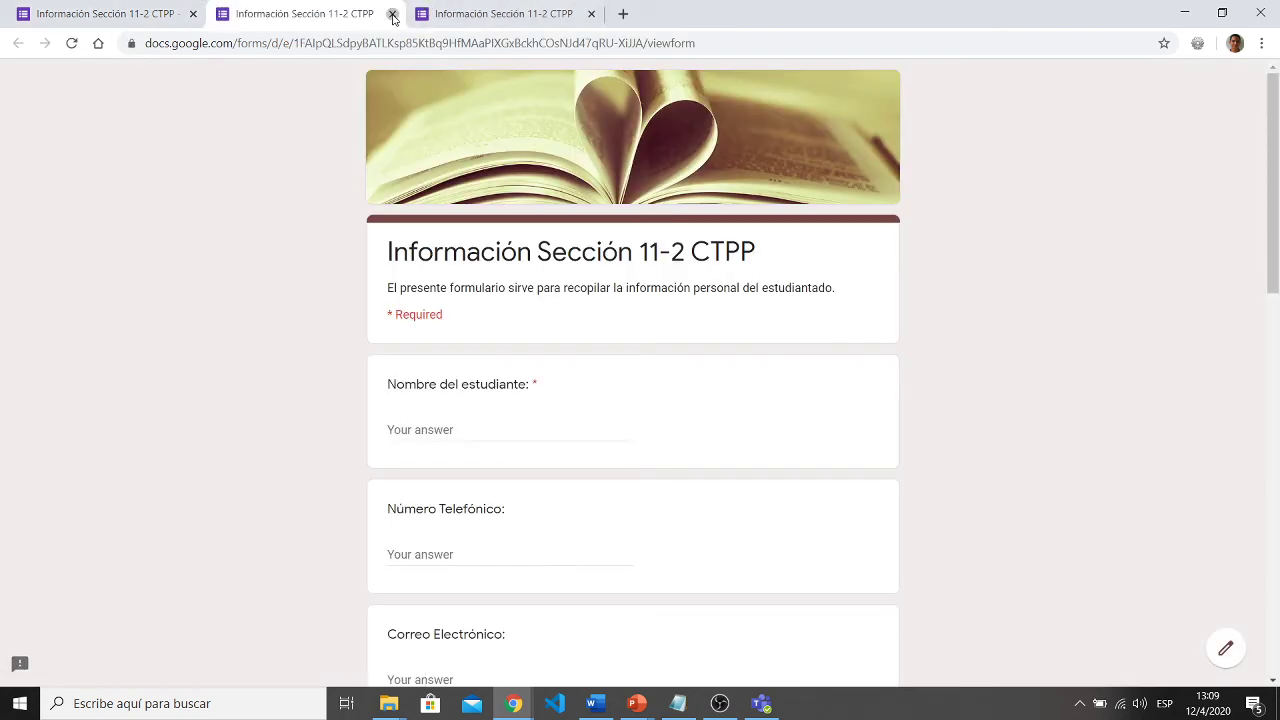
{"action": "left_click", "coordinate": [392, 14]}
{"action": "left_click", "coordinate": [392, 14]}
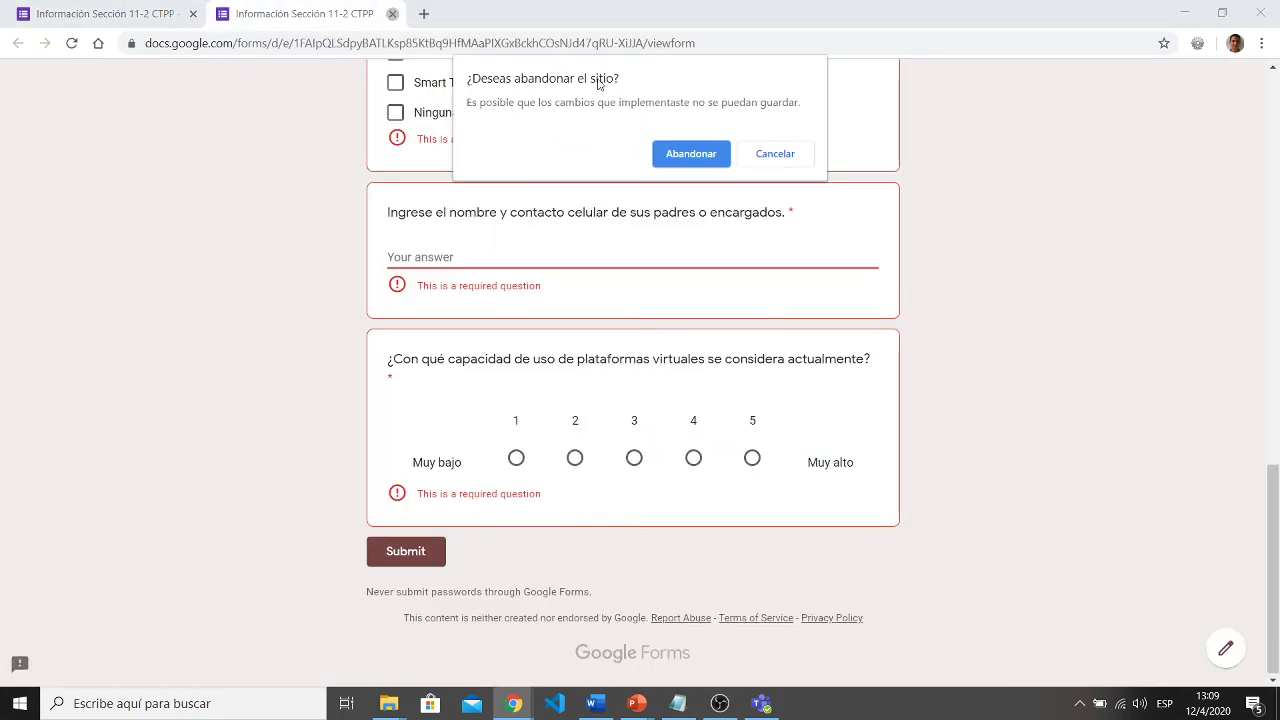
{"action": "left_click", "coordinate": [688, 153]}
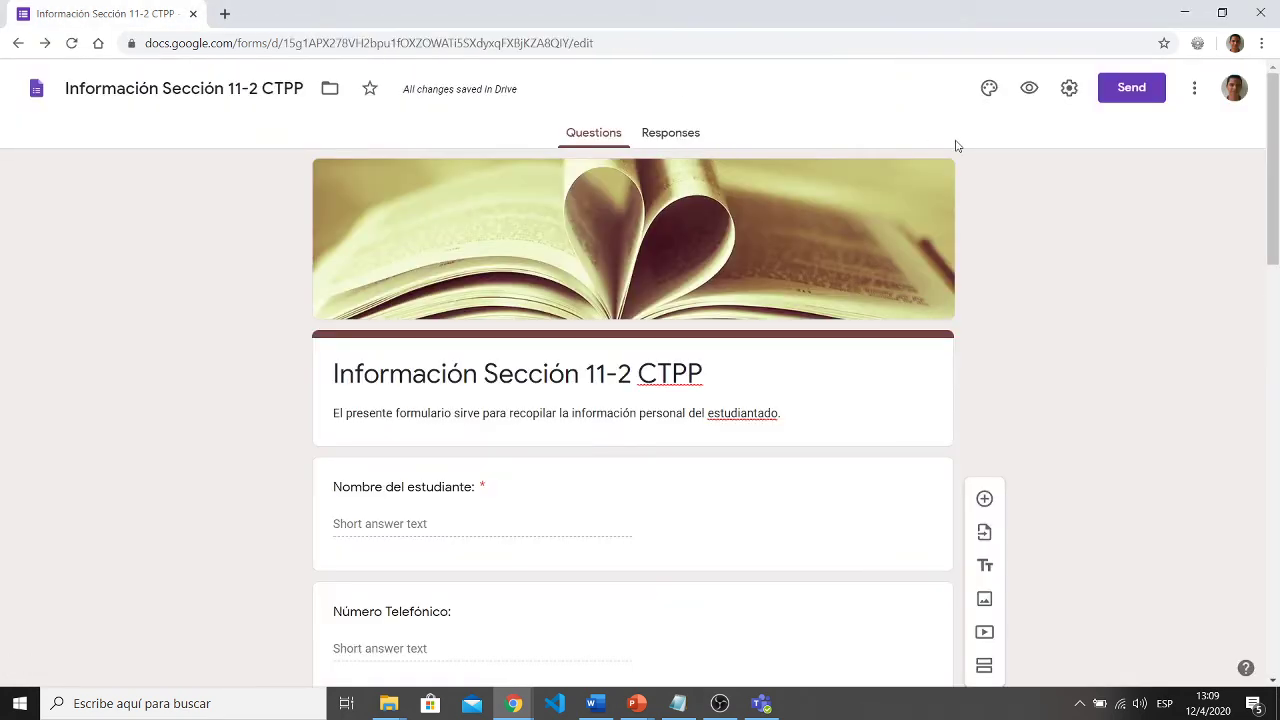
{"action": "left_click", "coordinate": [1066, 96]}
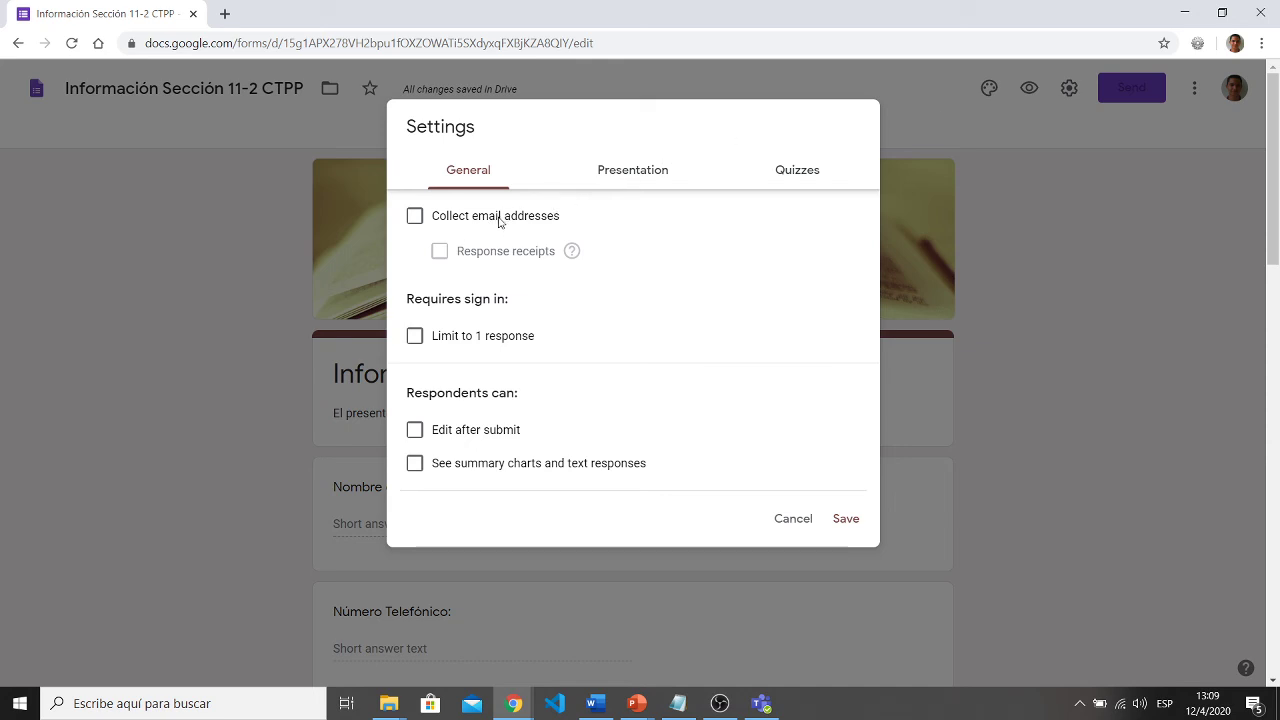
- Try the one-response limit and edit-after-submit toggles, leaving both turned off
{"action": "left_click", "coordinate": [451, 343]}
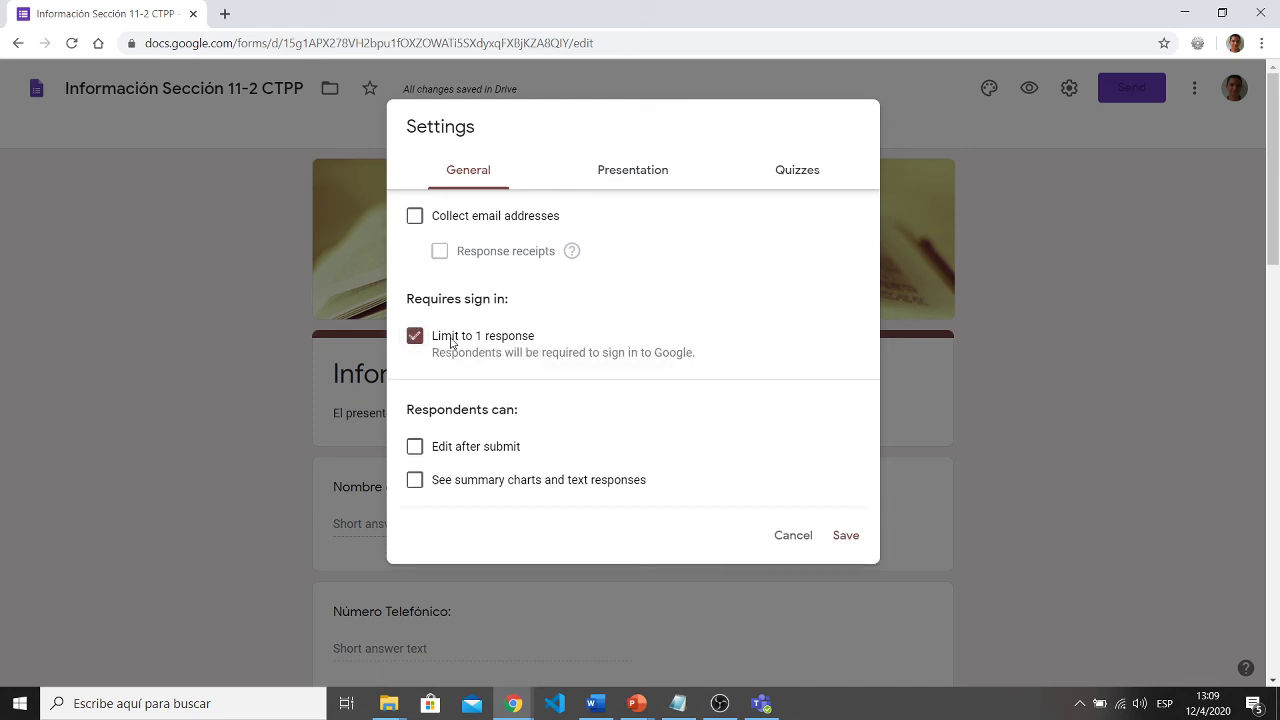
{"action": "left_click", "coordinate": [451, 343]}
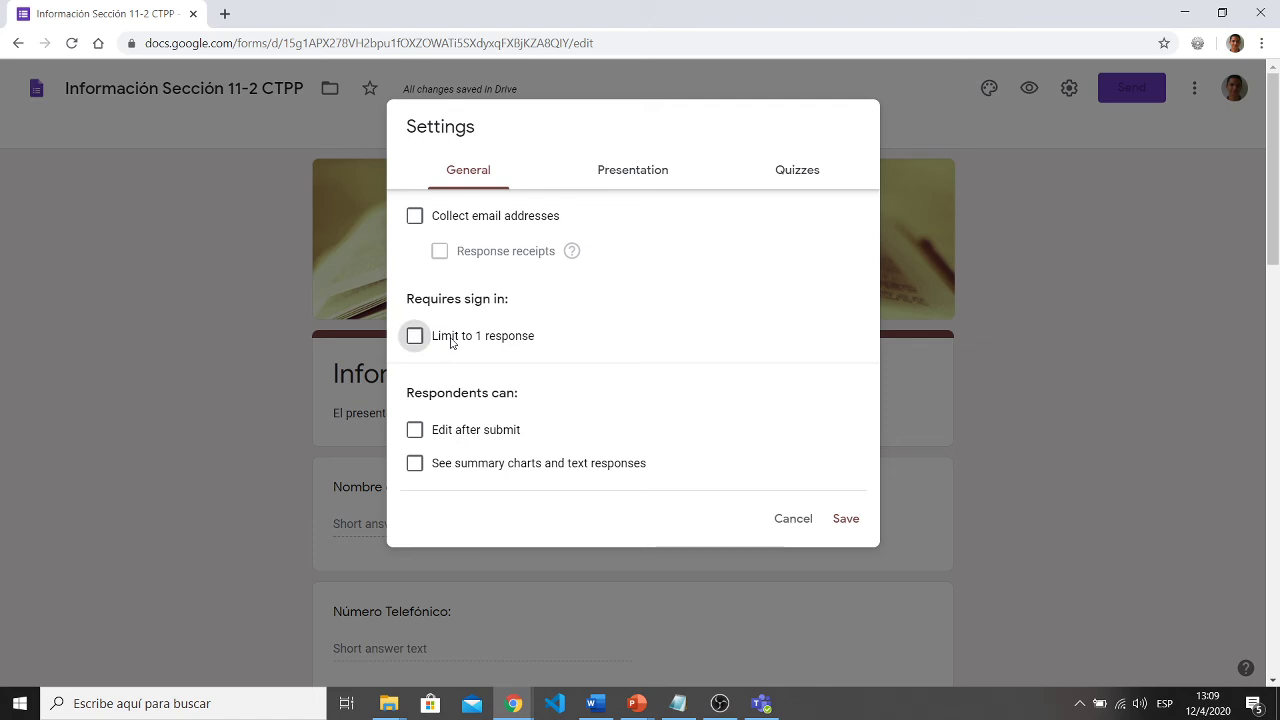
{"action": "left_click", "coordinate": [482, 441]}
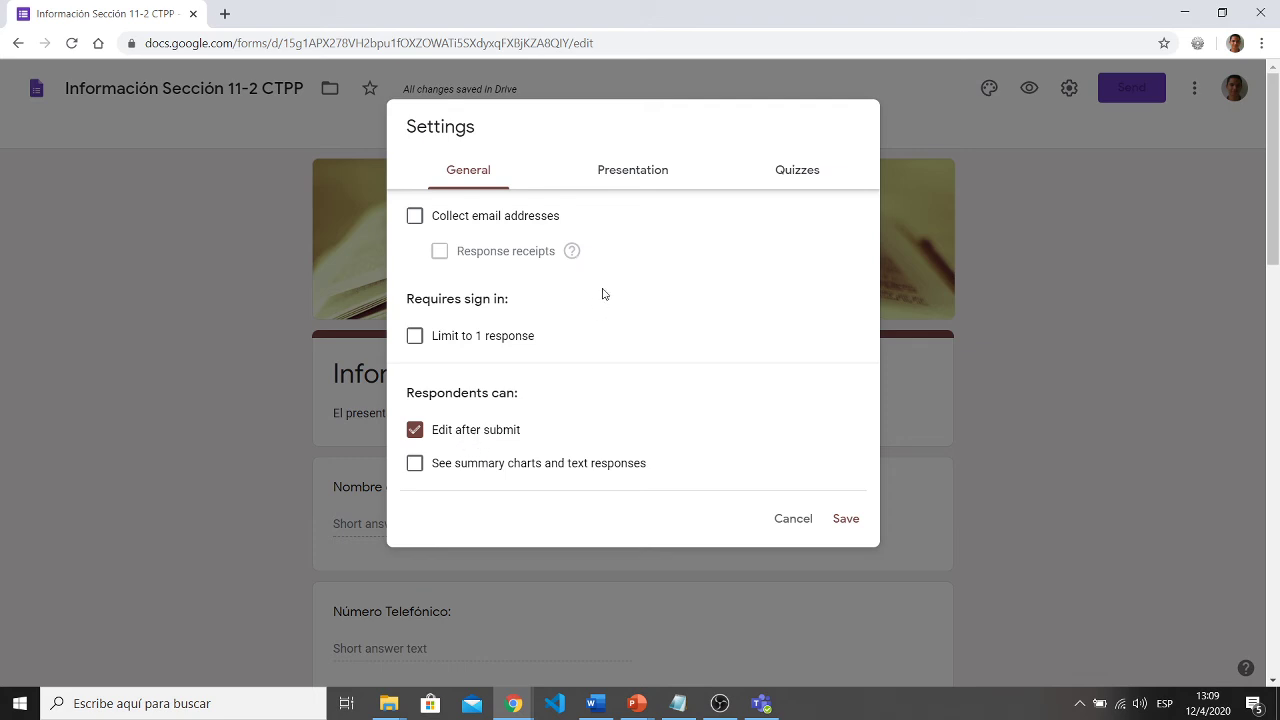
{"action": "left_click", "coordinate": [472, 434]}
- Set the confirmation message to 'Gracias por completar el formulario!'
{"action": "left_click", "coordinate": [624, 173]}
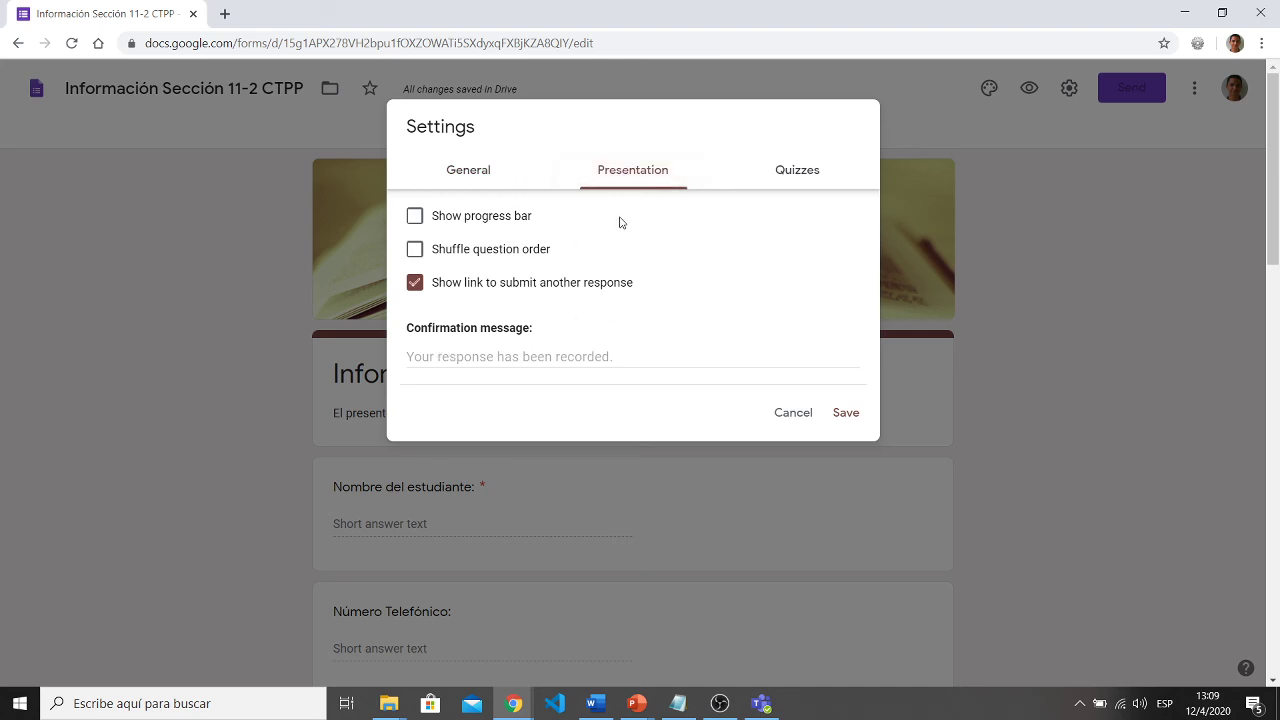
{"action": "left_click", "coordinate": [600, 356]}
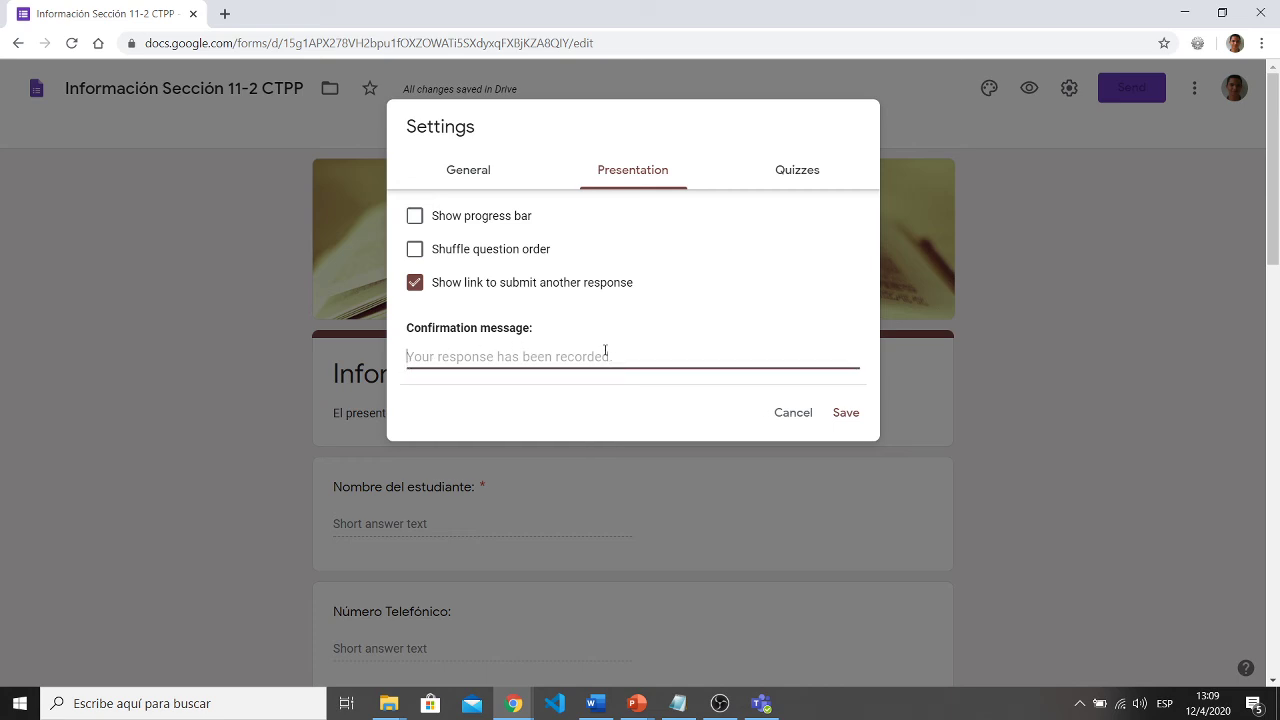
{"action": "type", "text": "Gracias por completar el formulario!"}
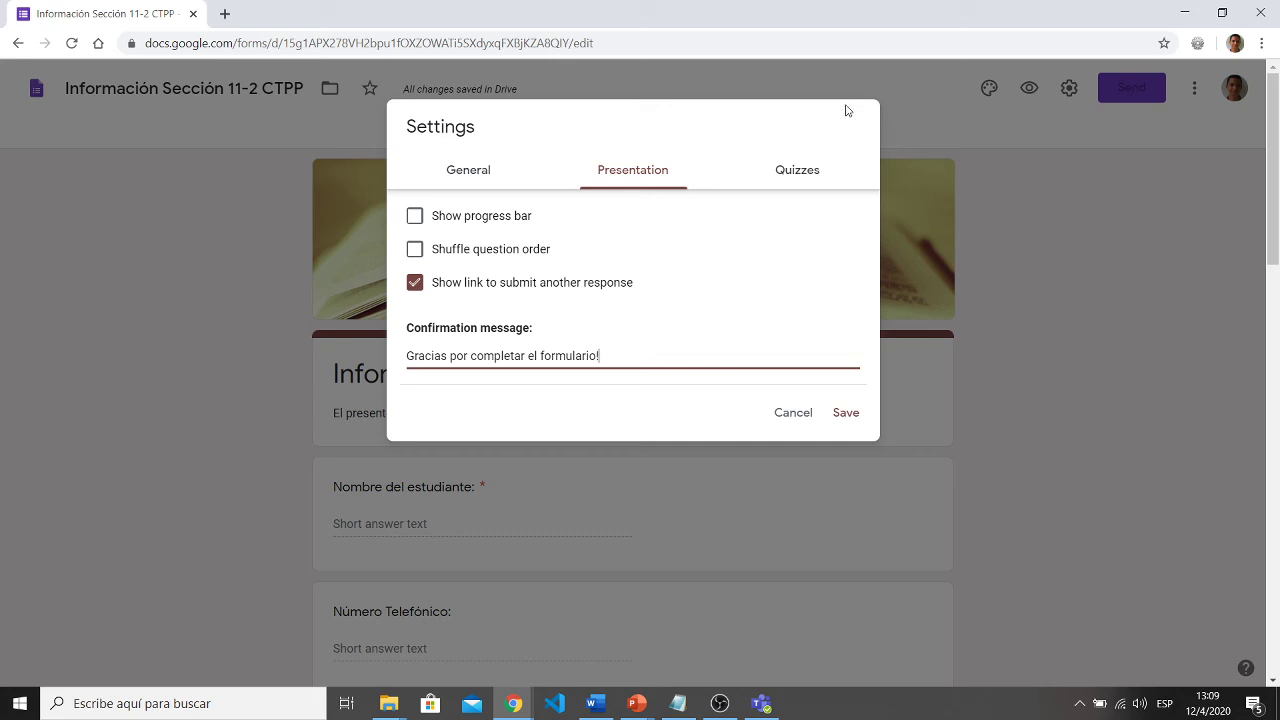
- Toggle quiz mode on and back off, then save the settings
{"action": "left_click", "coordinate": [794, 178]}
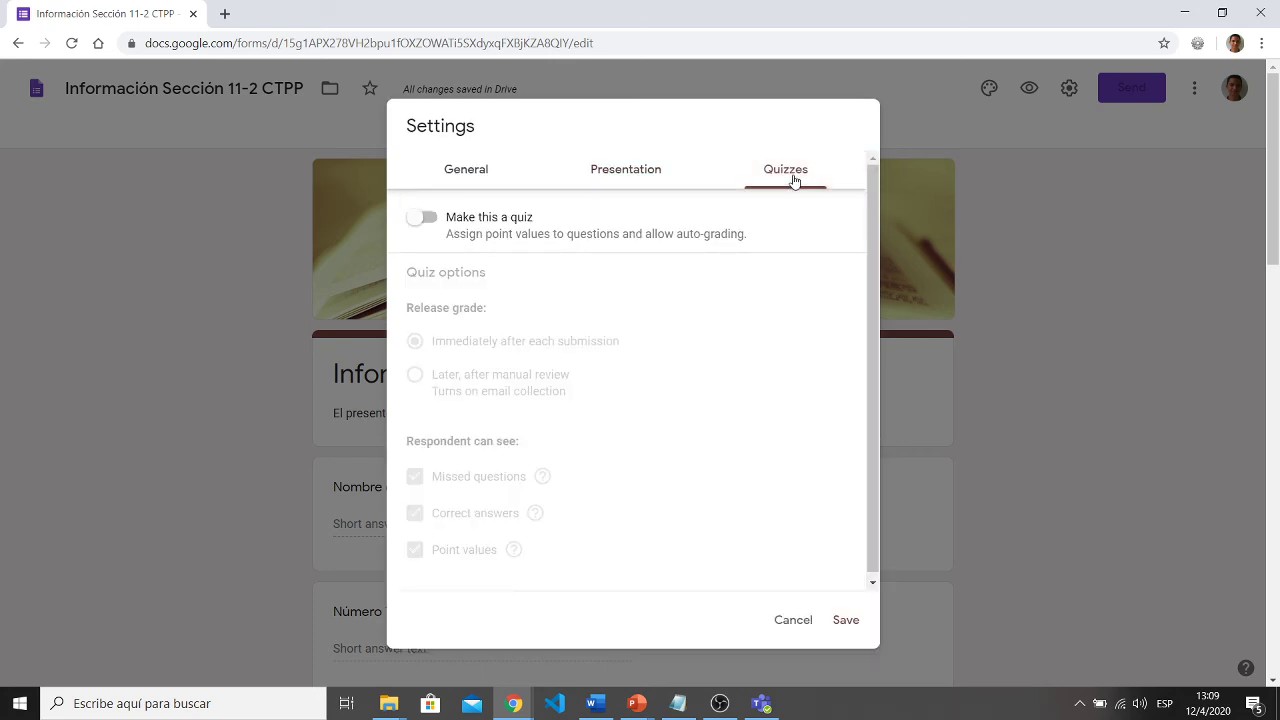
{"action": "left_click", "coordinate": [424, 219]}
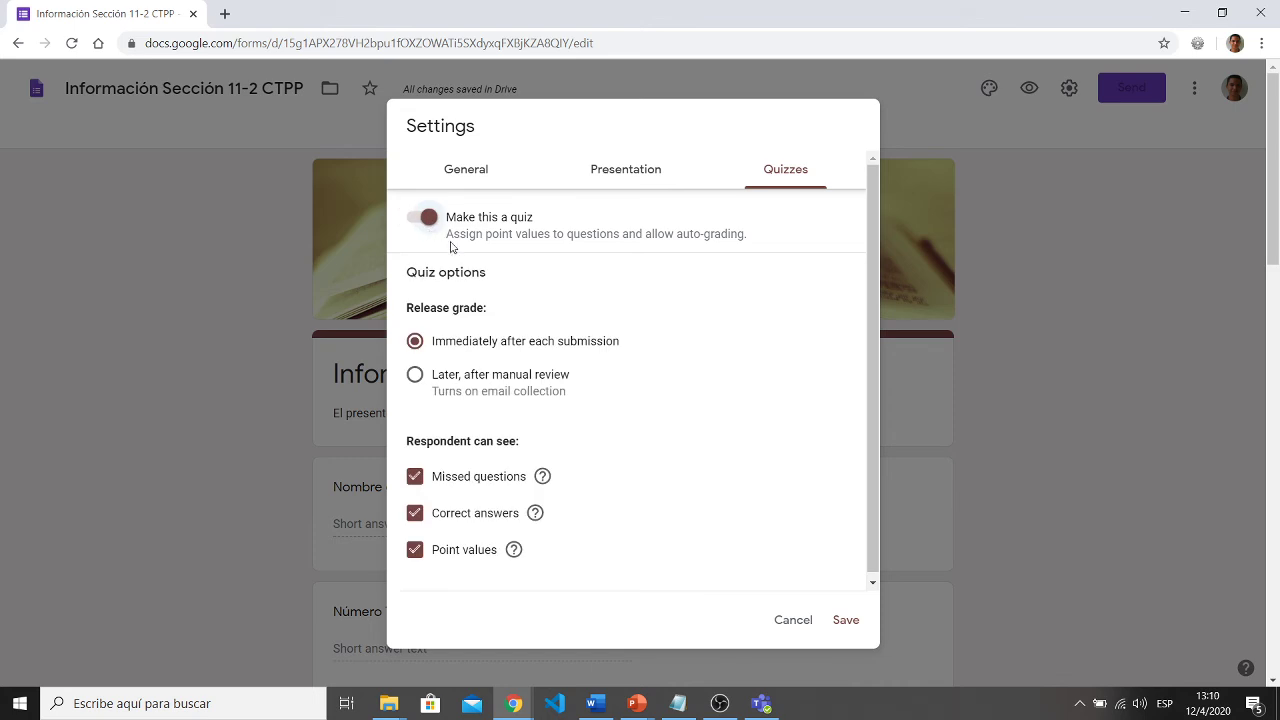
{"action": "left_click", "coordinate": [425, 222]}
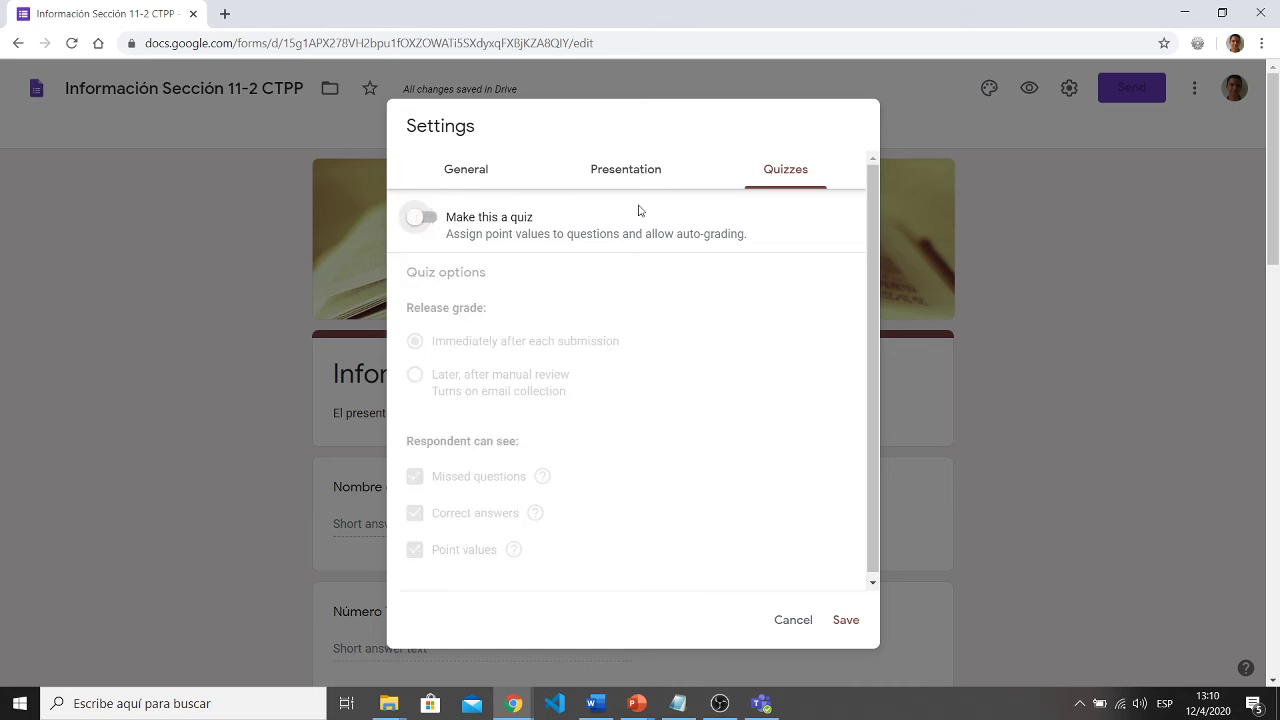
{"action": "left_click", "coordinate": [846, 622]}
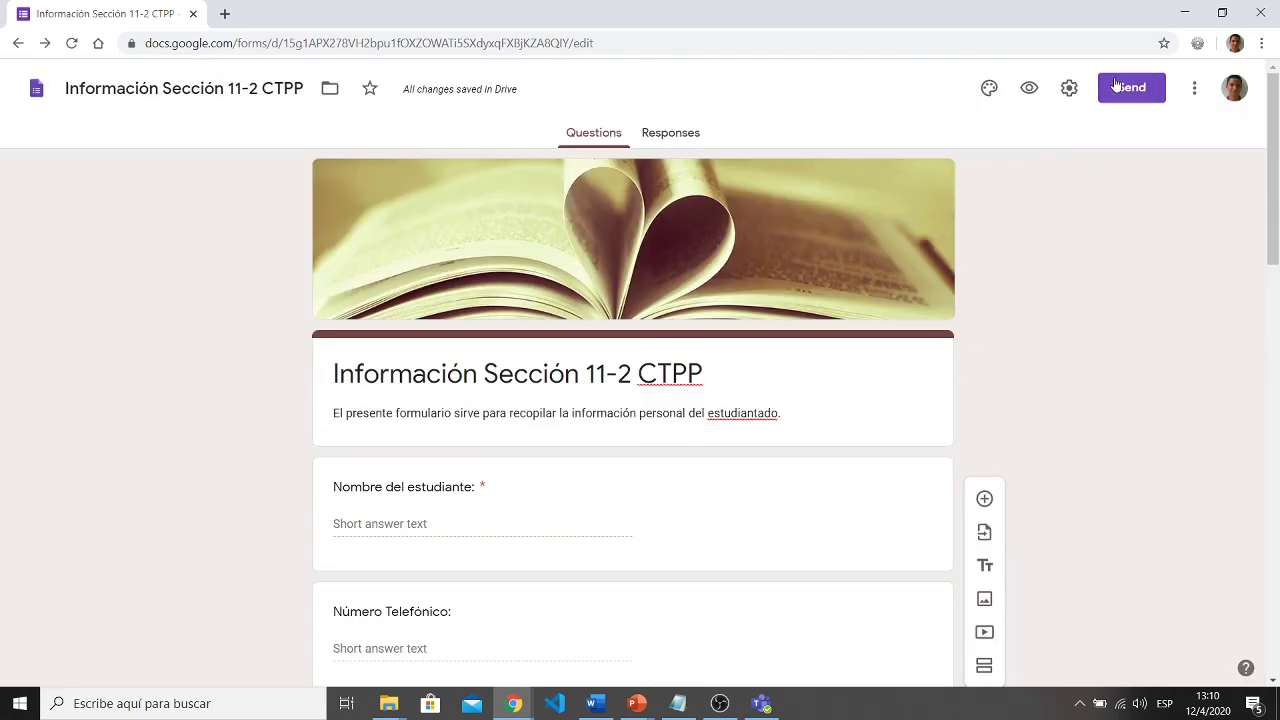
- Open the Send form e-mail dialog and move into its recipients and message fields
{"action": "left_click", "coordinate": [1117, 92]}
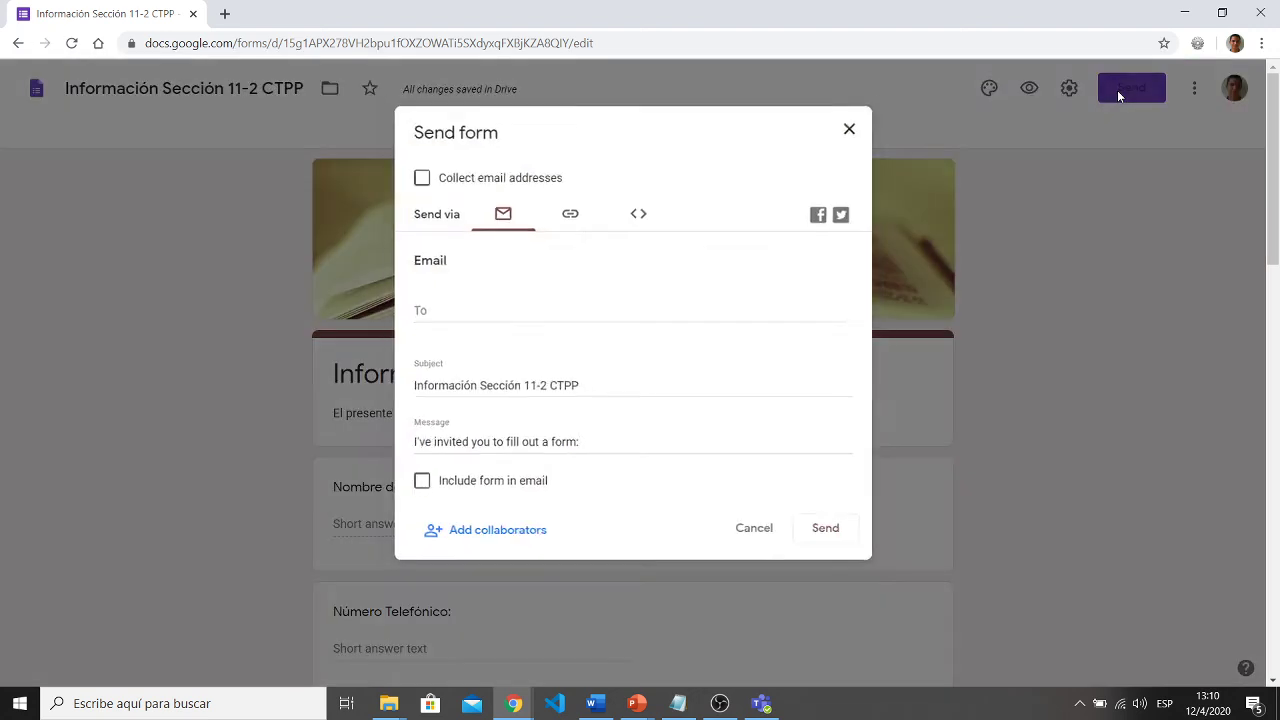
{"action": "left_click", "coordinate": [522, 310]}
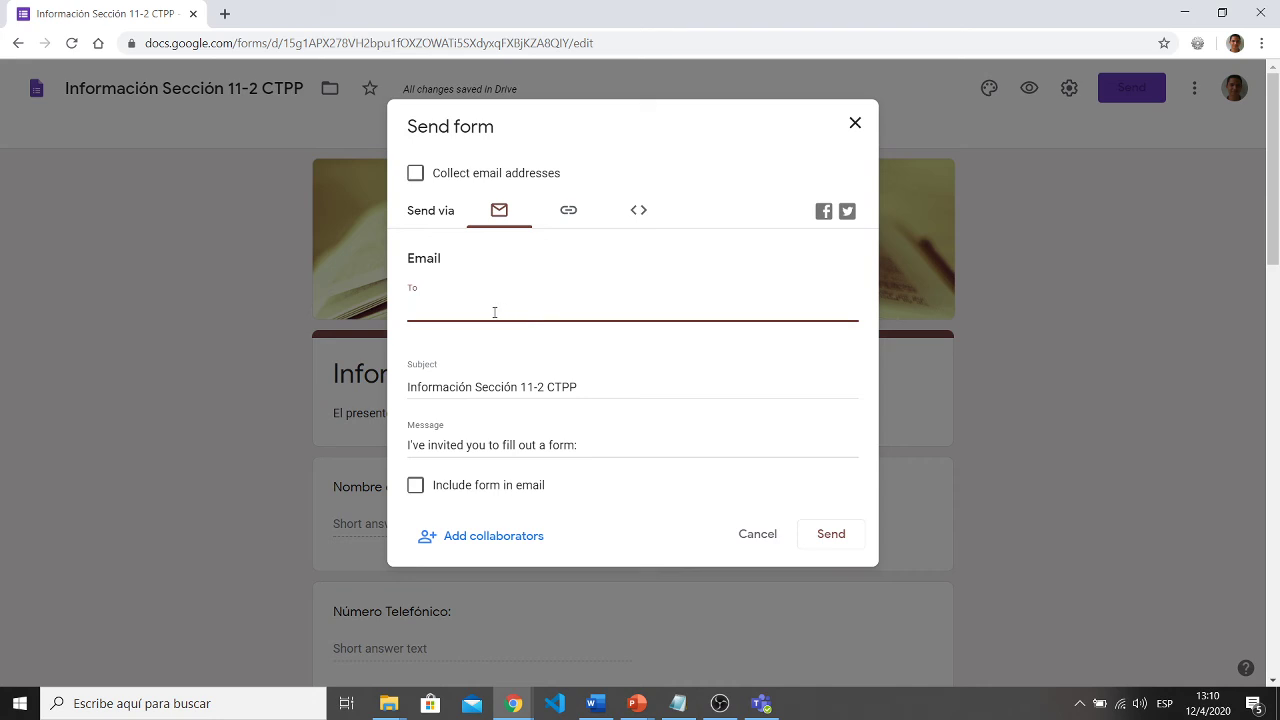
{"action": "left_click", "coordinate": [597, 442]}
{"action": "right_click", "coordinate": [441, 446]}
{"action": "left_click", "coordinate": [599, 442]}
- Replace the default invitation with 'Favor llenar la siguiente encuesta:'
{"action": "left_click_drag", "start_coordinate": [587, 448], "coordinate": [376, 467]}
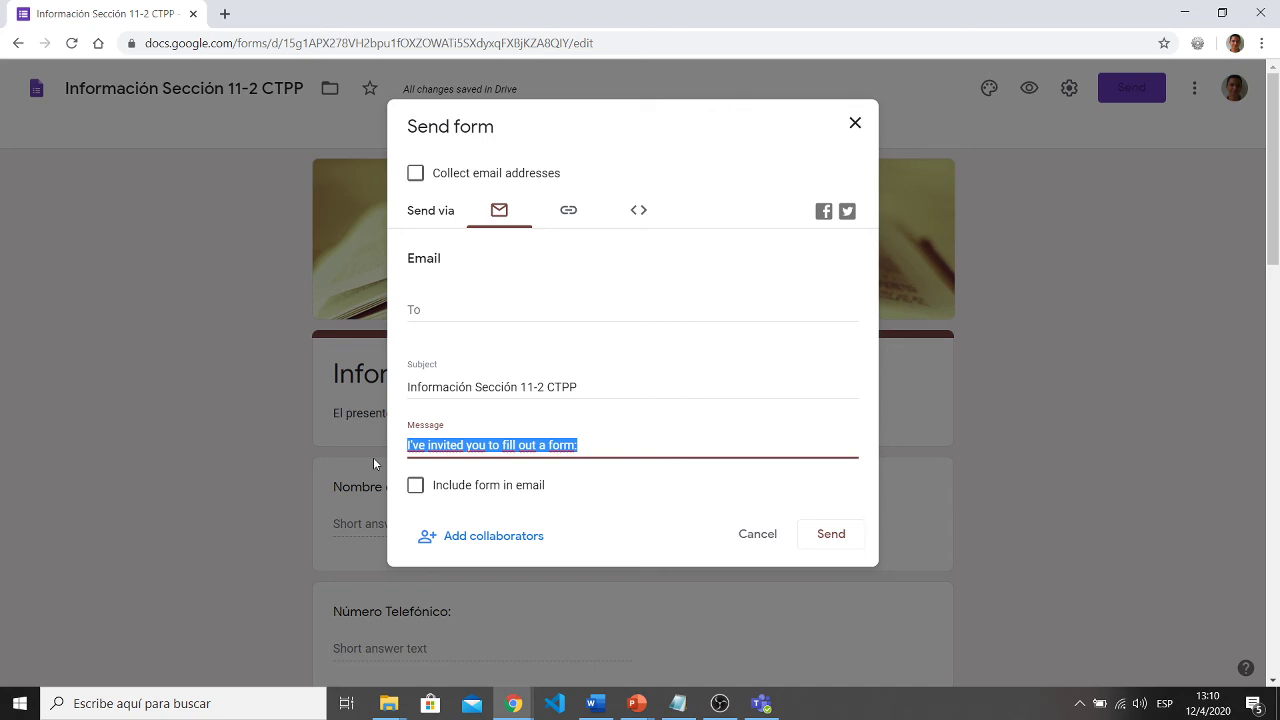
{"action": "type", "text": "Favor"}
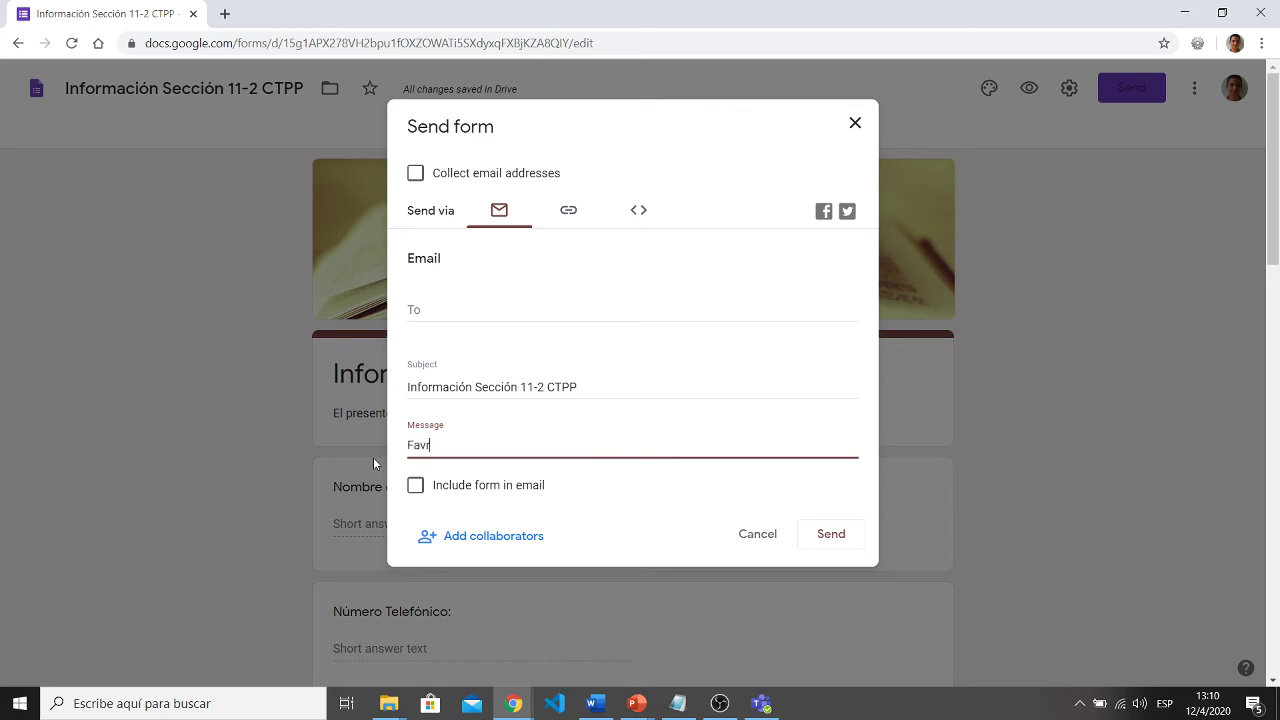
{"action": "type", "text": " llenar la siguiente encuesta"}
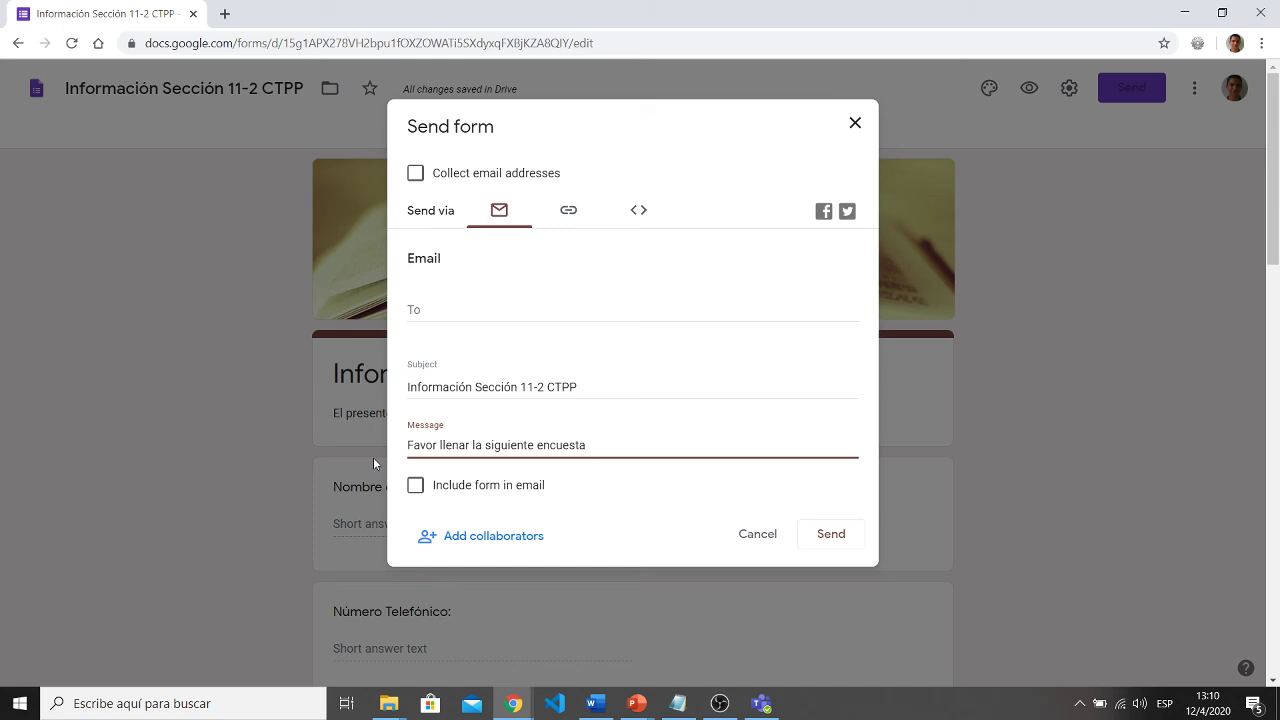
{"action": "type", "text": ":"}
{"action": "left_click", "coordinate": [569, 214]}
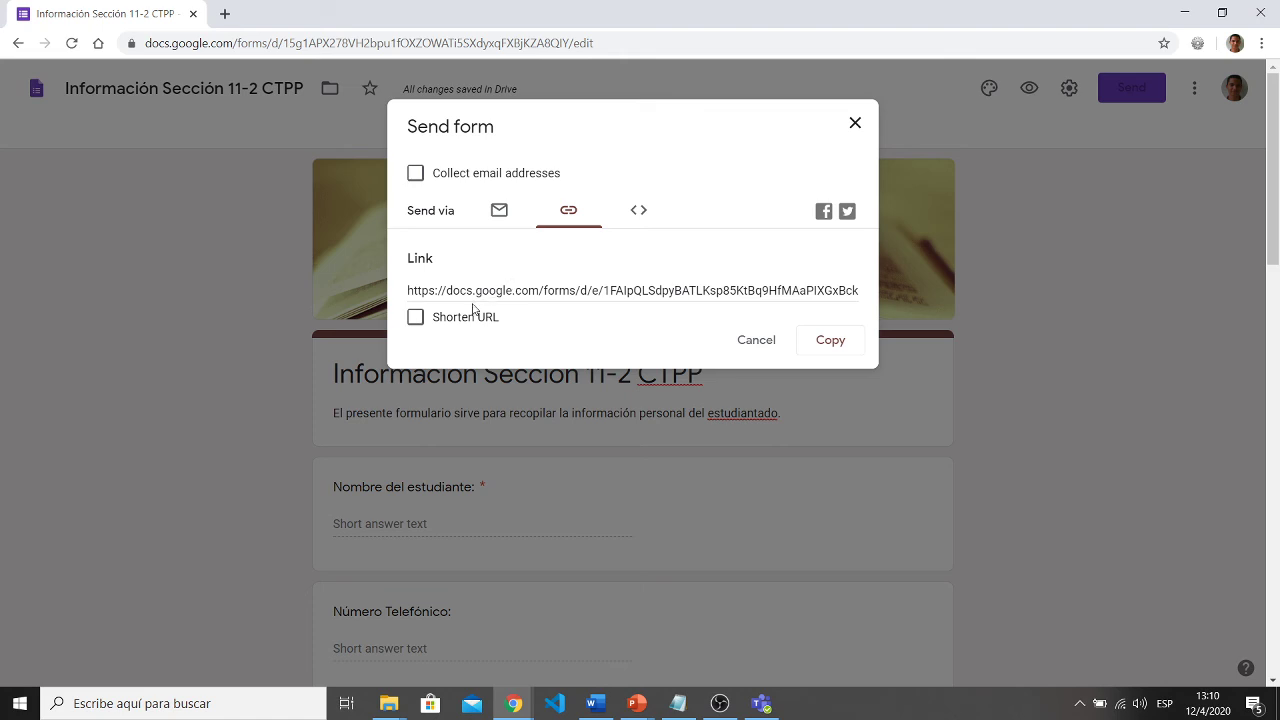
{"action": "left_click", "coordinate": [413, 321]}
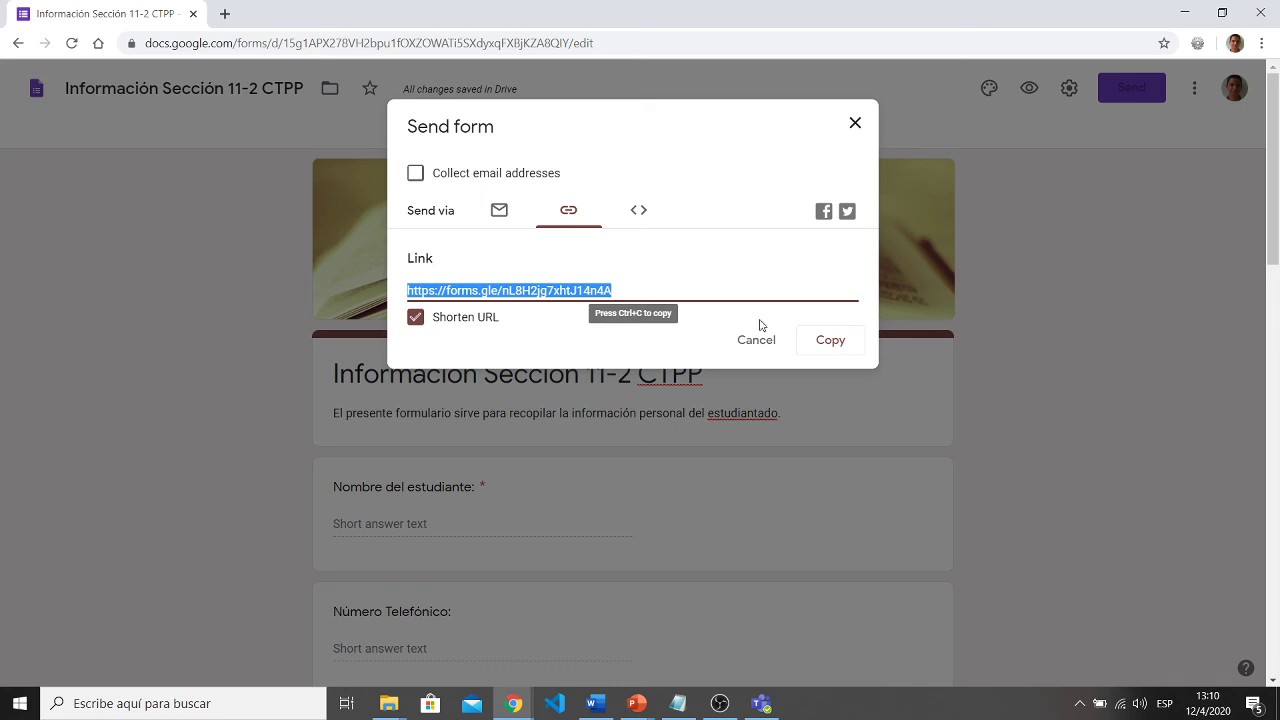
{"action": "left_click", "coordinate": [823, 341]}
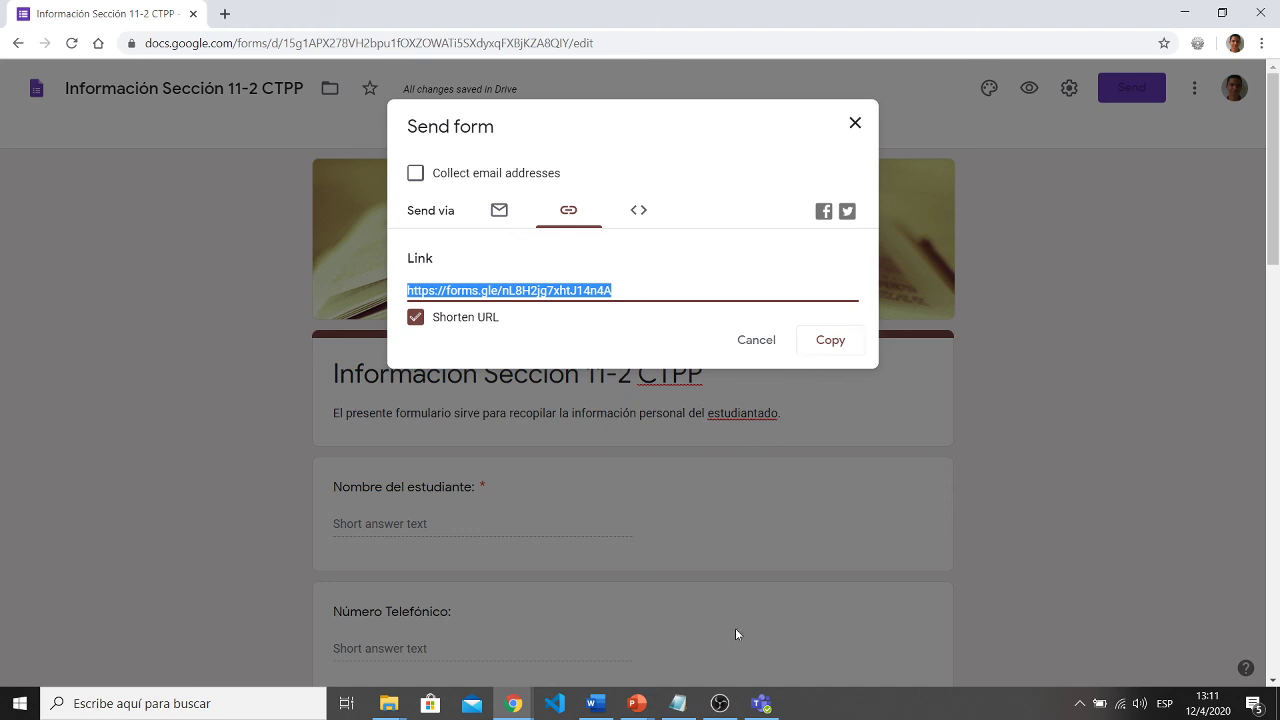
- Replace the e-mail address in Notepad with the short form link, then open a new Chrome tab
{"action": "left_click", "coordinate": [678, 703]}
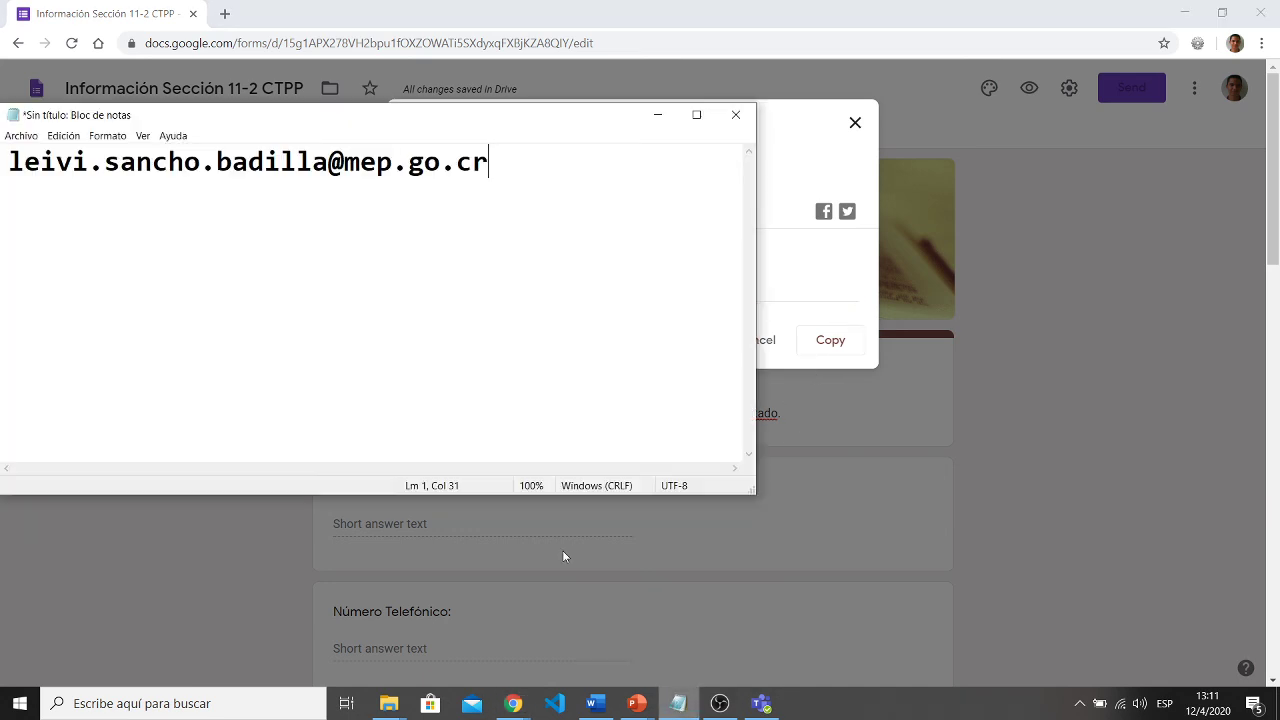
{"action": "key", "text": "ctrl+a"}
{"action": "key", "text": "ctrl+x"}
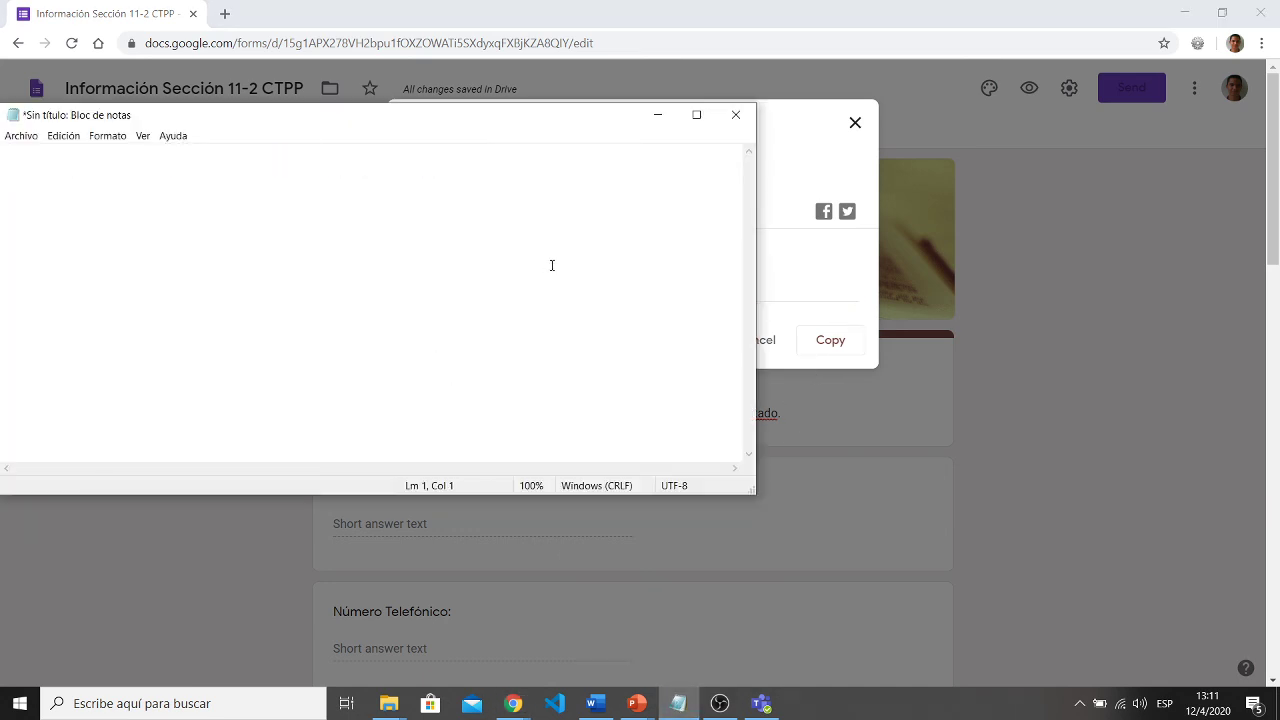
{"action": "key", "text": "ctrl+v"}
{"action": "left_click_drag", "start_coordinate": [607, 198], "coordinate": [2, 152]}
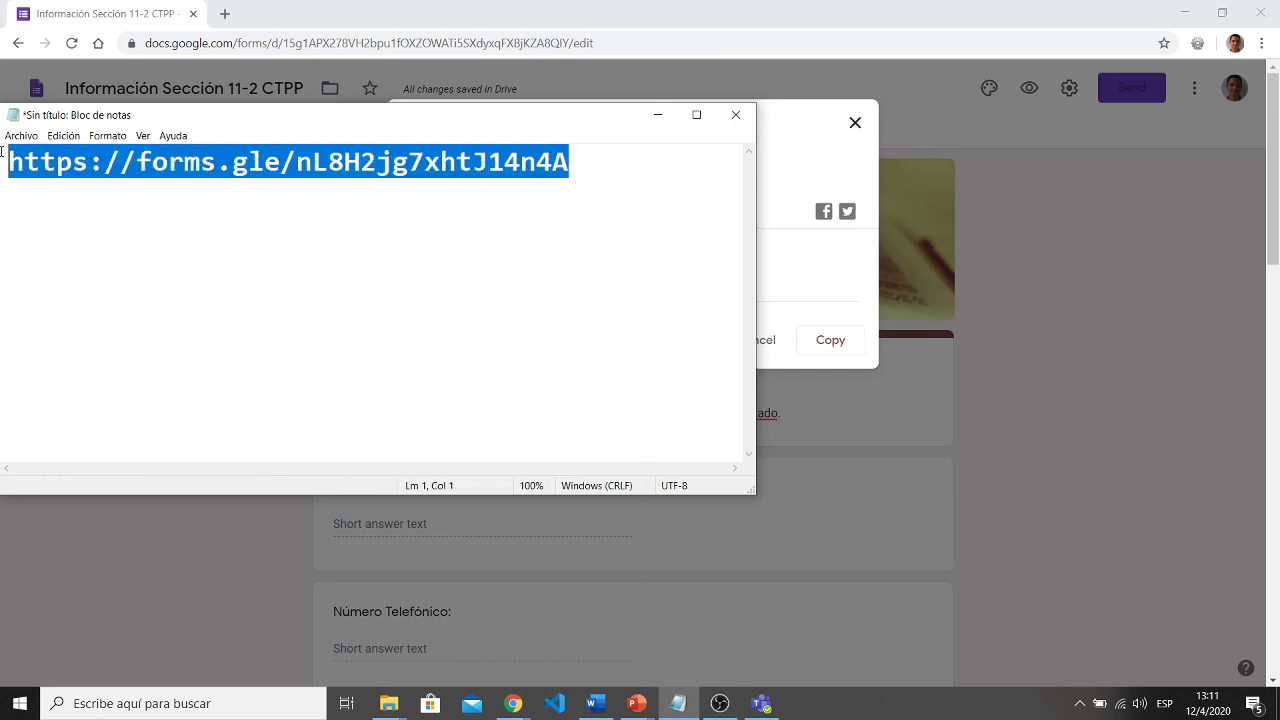
{"action": "left_click", "coordinate": [202, 208]}
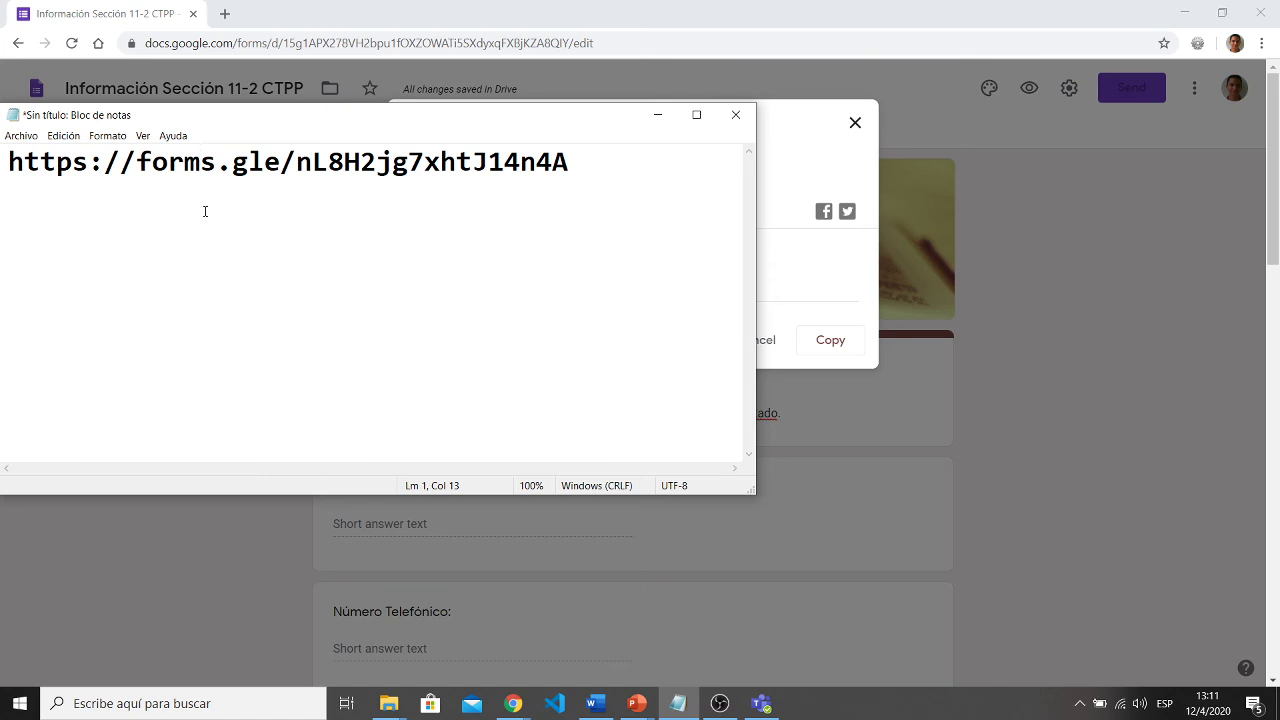
{"action": "left_click", "coordinate": [226, 14]}
- Open the short form link and fill in the student's name, phone number and e-mail address
{"action": "key", "text": "ctrl+v"}
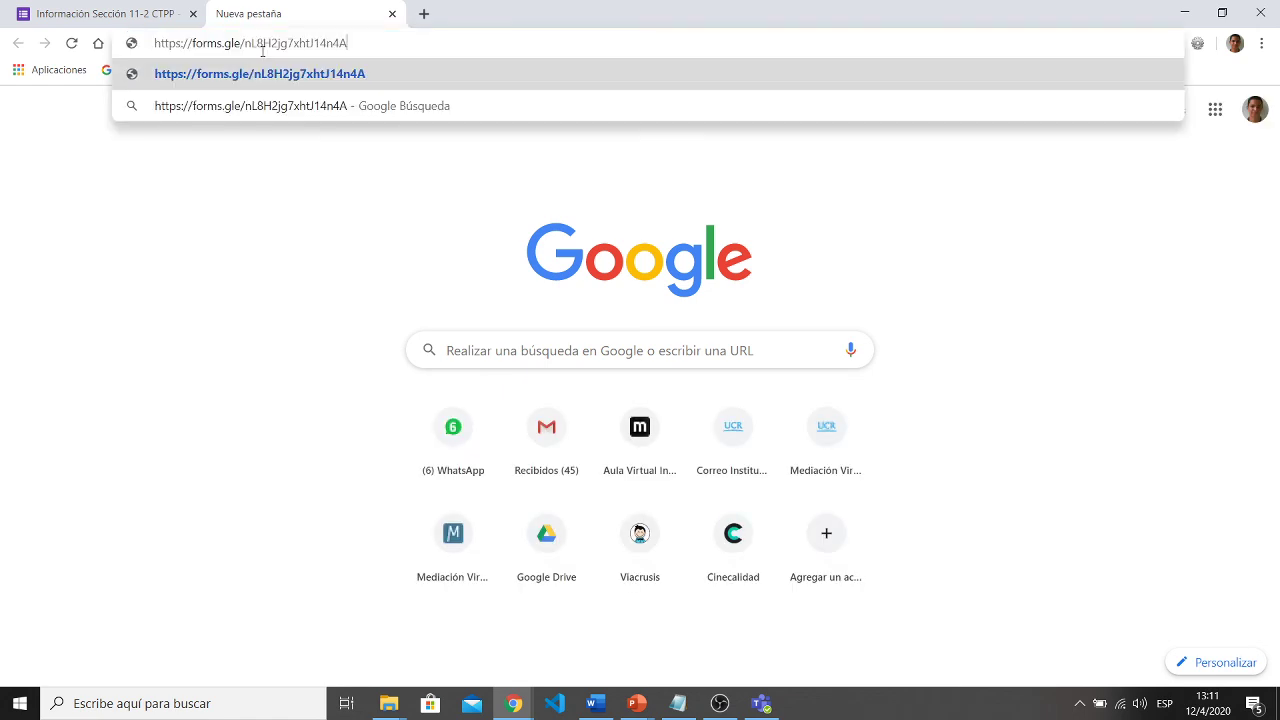
{"action": "key", "text": "Return"}
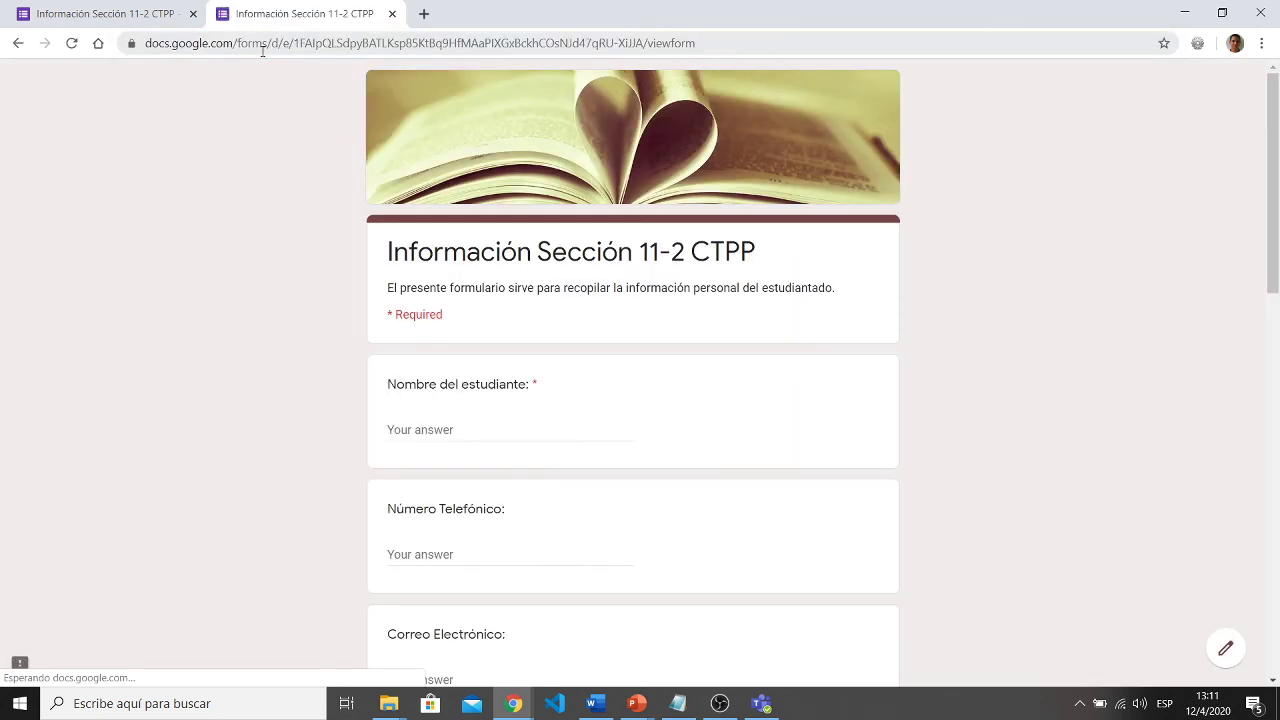
{"action": "scroll", "coordinate": [309, 206], "scroll_direction": "down", "scroll_amount": 1}
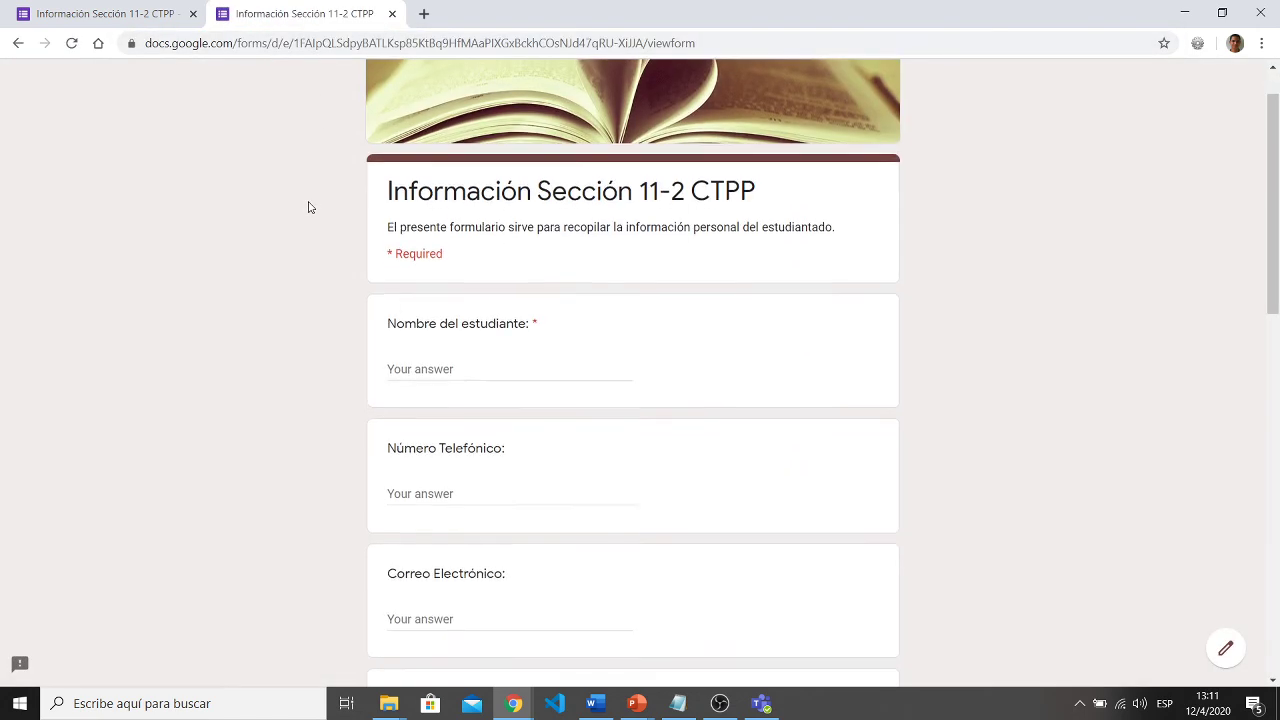
{"action": "left_click", "coordinate": [450, 315]}
{"action": "type", "text": "Steven"}
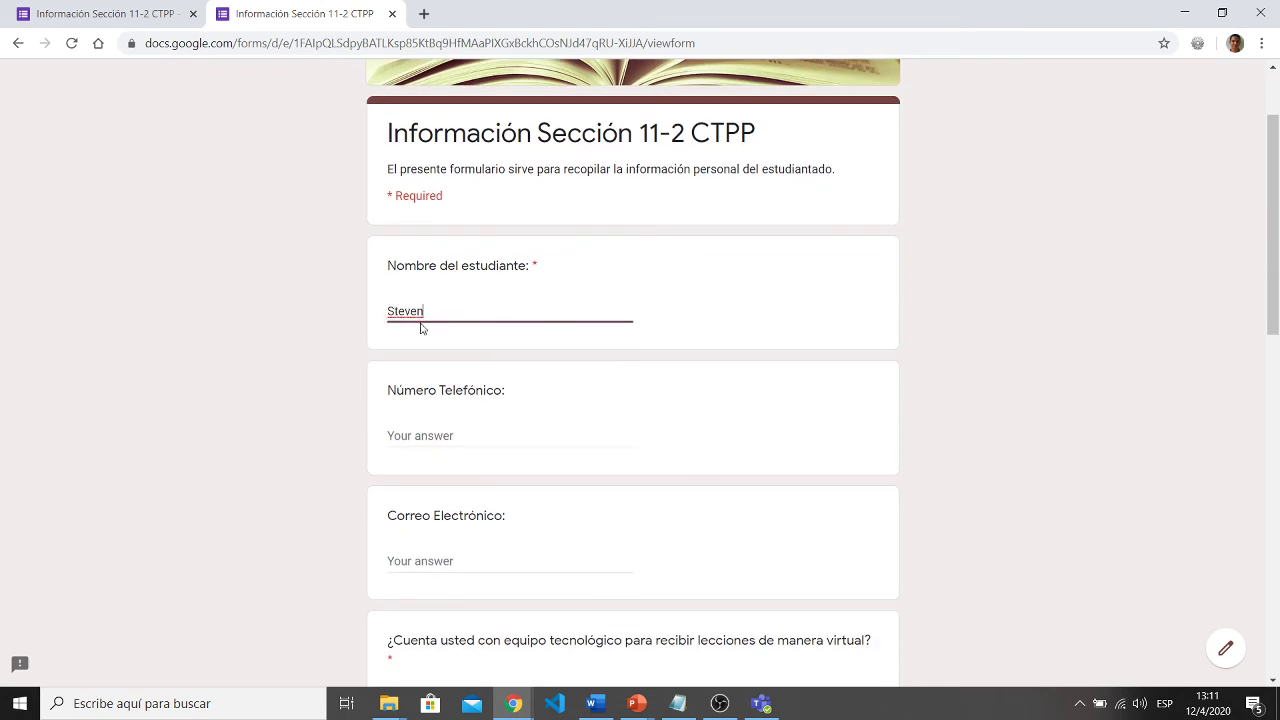
{"action": "scroll", "coordinate": [424, 328], "scroll_direction": "down", "scroll_amount": 1}
{"action": "left_click", "coordinate": [424, 360]}
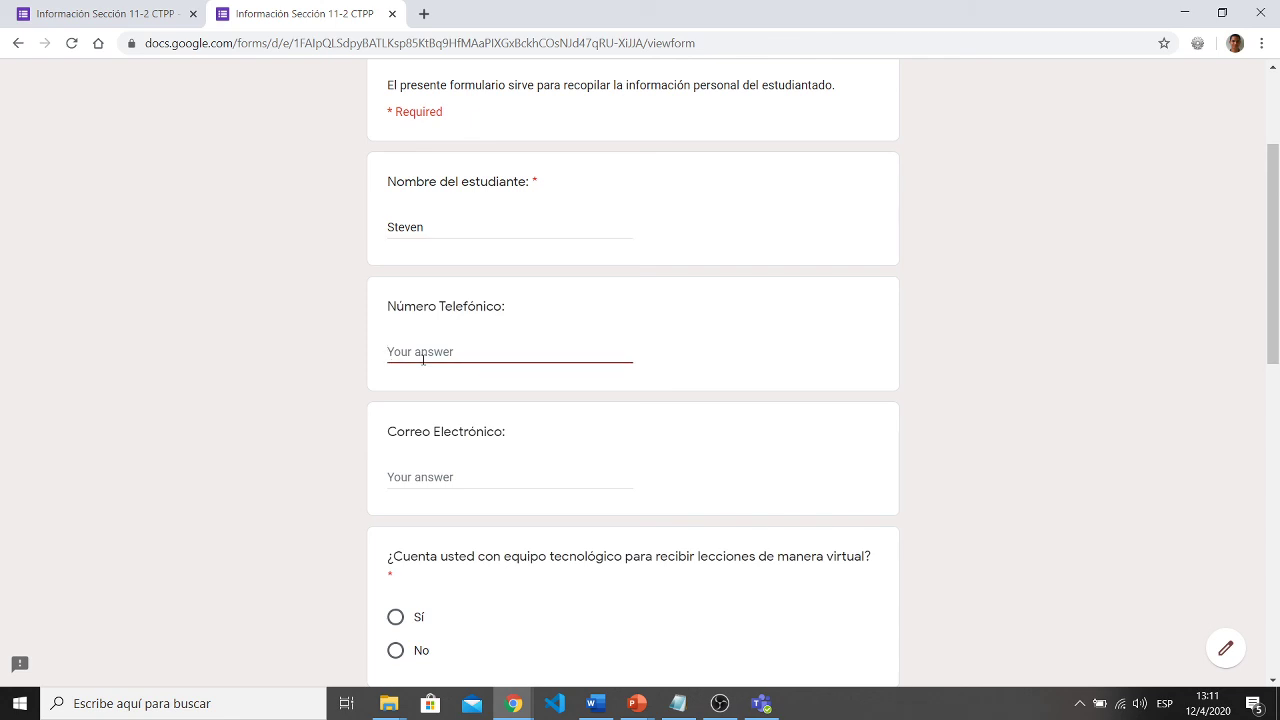
{"action": "type", "text": "8888888"}
{"action": "scroll", "coordinate": [491, 509], "scroll_direction": "down", "scroll_amount": 1}
{"action": "left_click", "coordinate": [460, 384]}
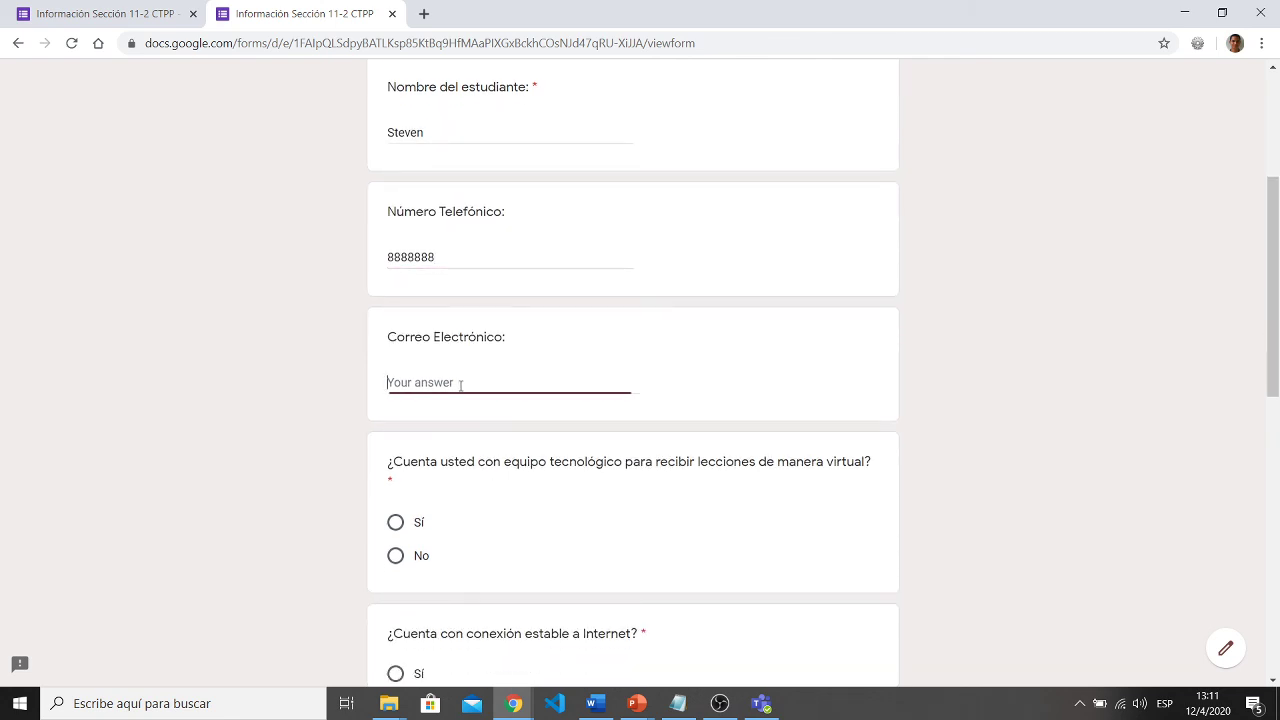
- Answer Sí to equipment and stable Internet, and check Celular, Computadora and Smart TV
{"action": "scroll", "coordinate": [459, 383], "scroll_direction": "down", "scroll_amount": 1}
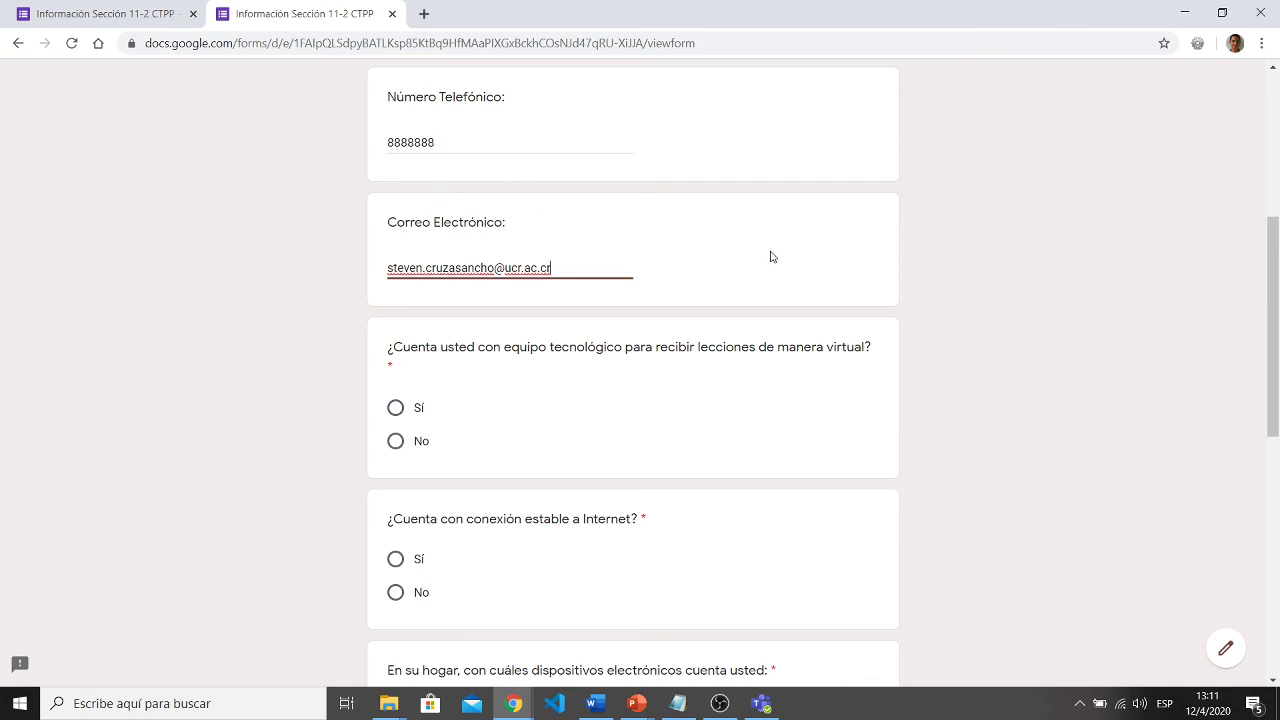
{"action": "scroll", "coordinate": [765, 258], "scroll_direction": "down", "scroll_amount": 1}
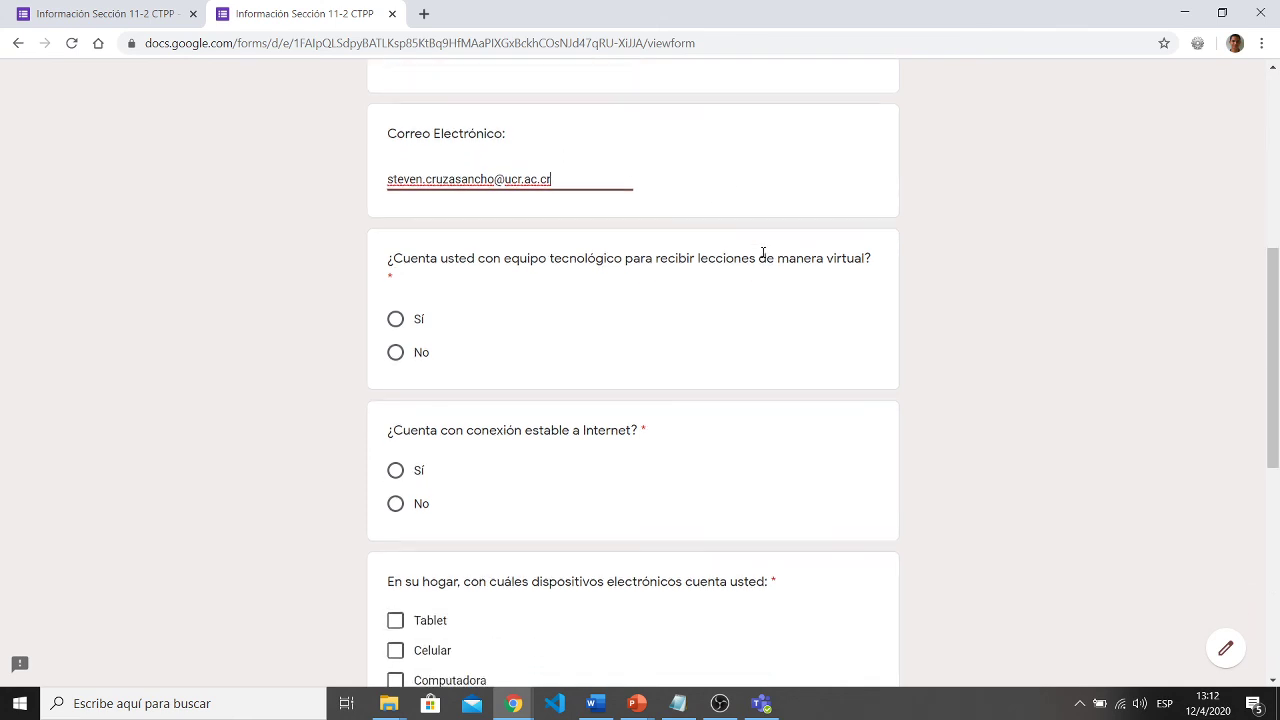
{"action": "left_click", "coordinate": [398, 319]}
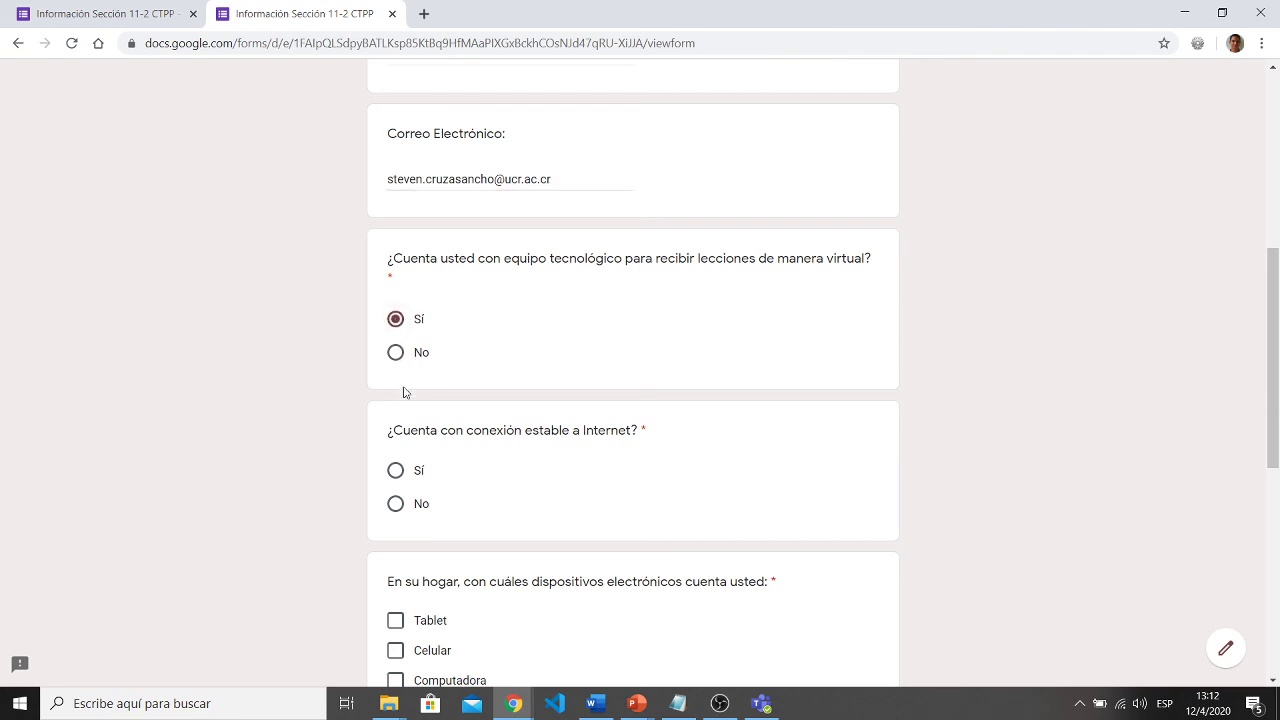
{"action": "left_click", "coordinate": [397, 471]}
{"action": "scroll", "coordinate": [395, 450], "scroll_direction": "down", "scroll_amount": 3}
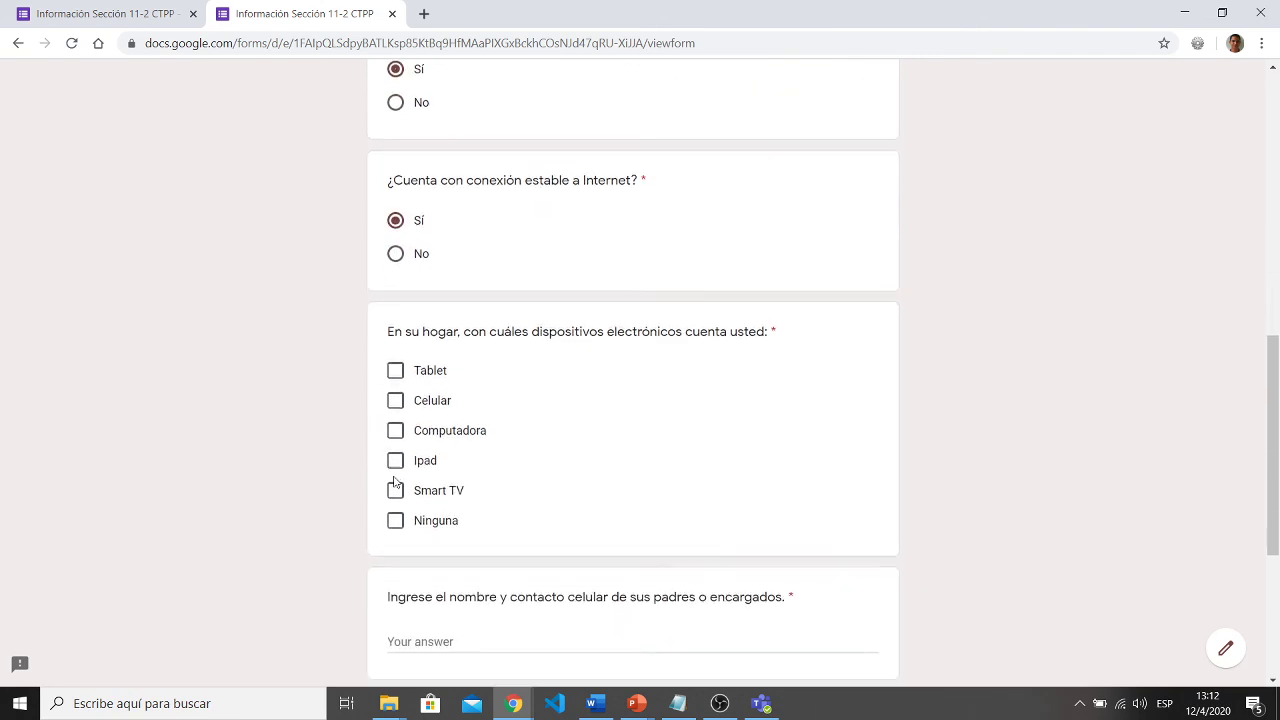
{"action": "left_click", "coordinate": [395, 384]}
{"action": "left_click", "coordinate": [395, 414]}
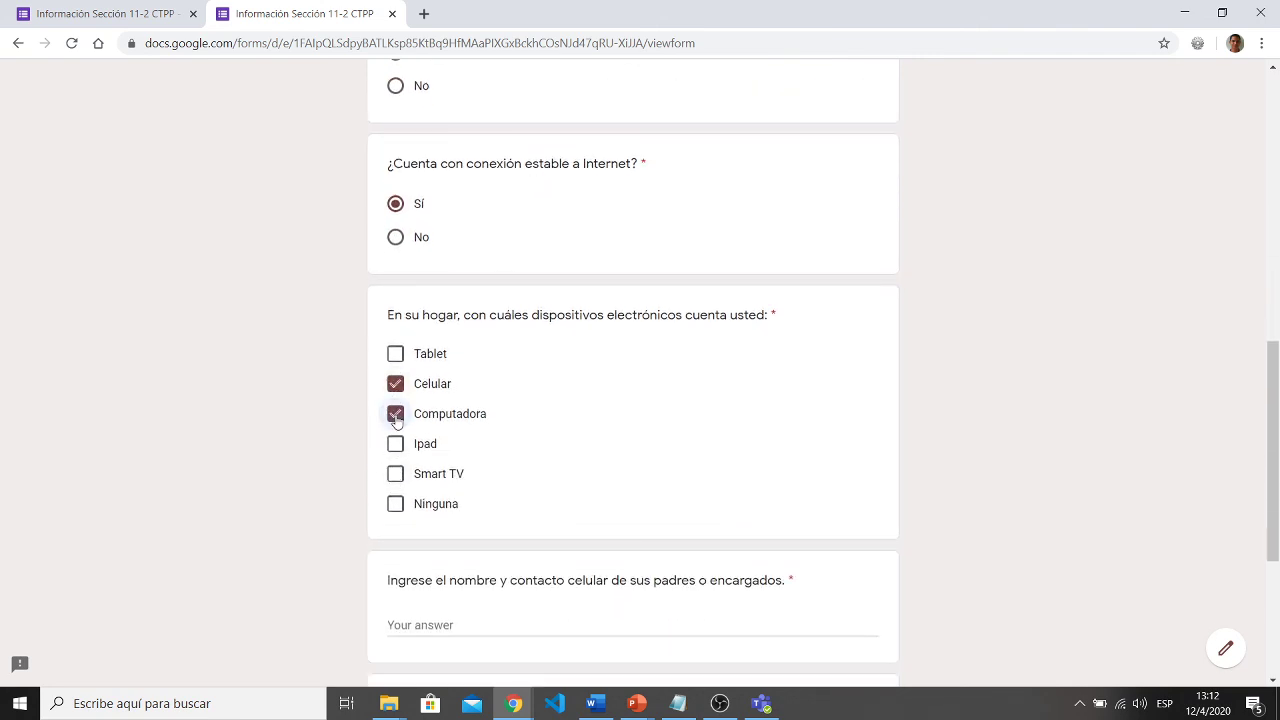
{"action": "scroll", "coordinate": [305, 438], "scroll_direction": "down", "scroll_amount": 2}
{"action": "left_click", "coordinate": [395, 330]}
- Answer the parents' contact question, rate virtual platform ability 5, and submit the form
{"action": "scroll", "coordinate": [643, 328], "scroll_direction": "down", "scroll_amount": 2}
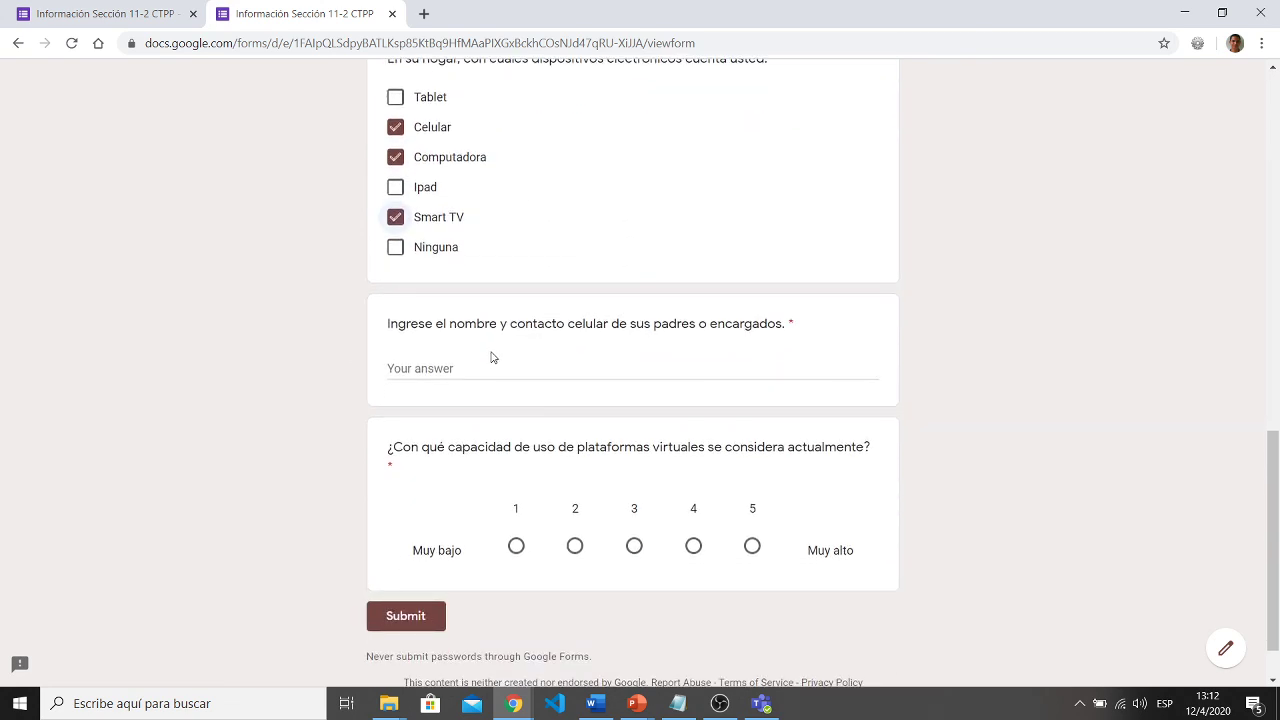
{"action": "left_click", "coordinate": [451, 369]}
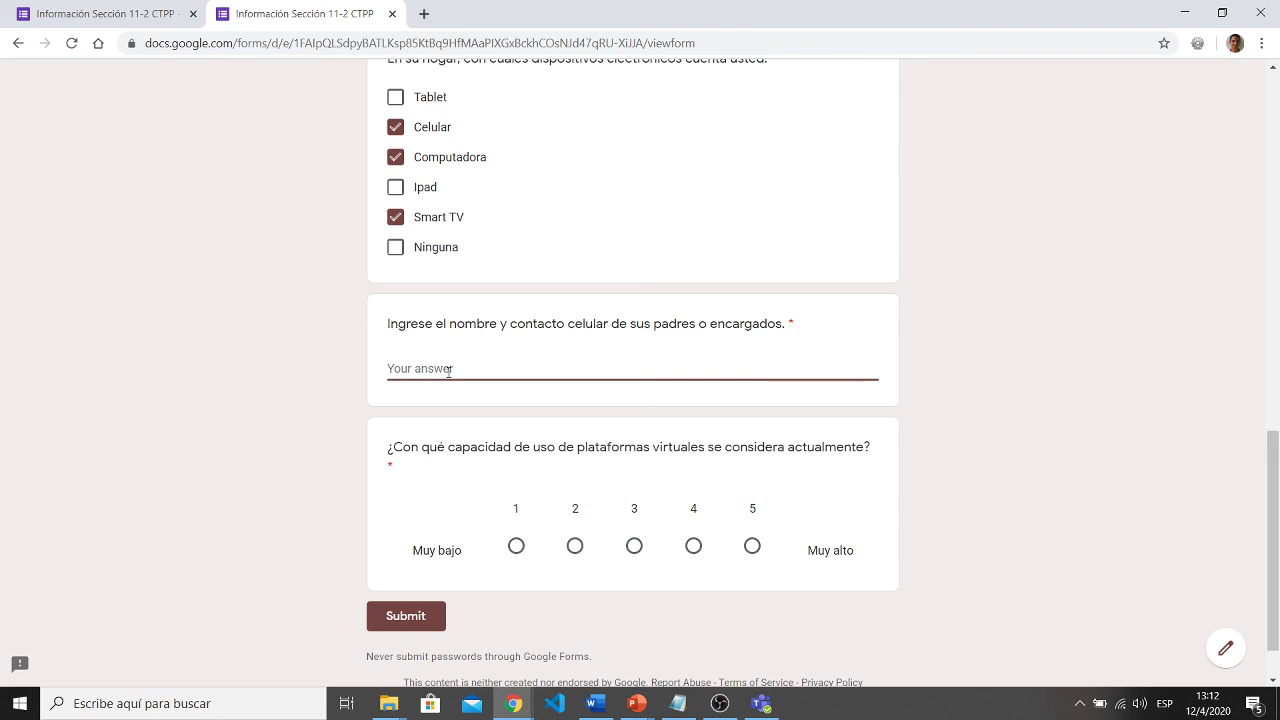
{"action": "type", "text": "Tengo 2 encargados y"}
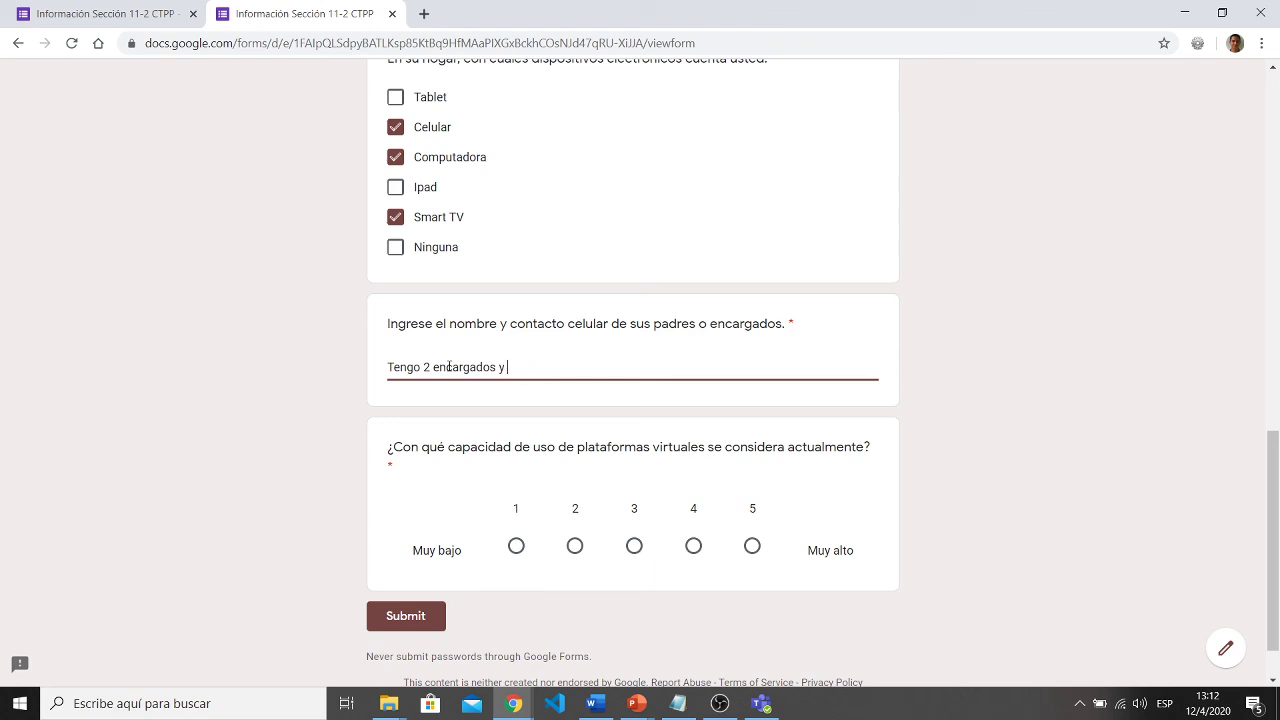
{"action": "type", "text": "nombre ..."}
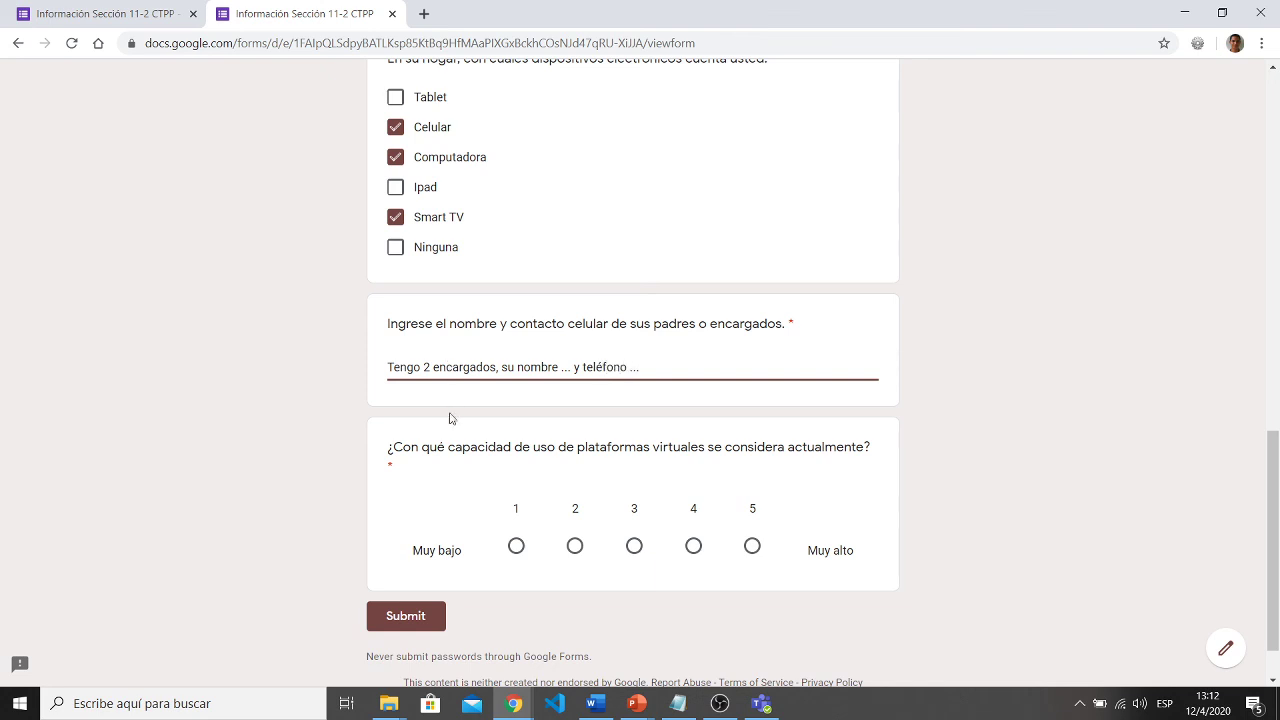
{"action": "scroll", "coordinate": [610, 477], "scroll_direction": "down", "scroll_amount": 1}
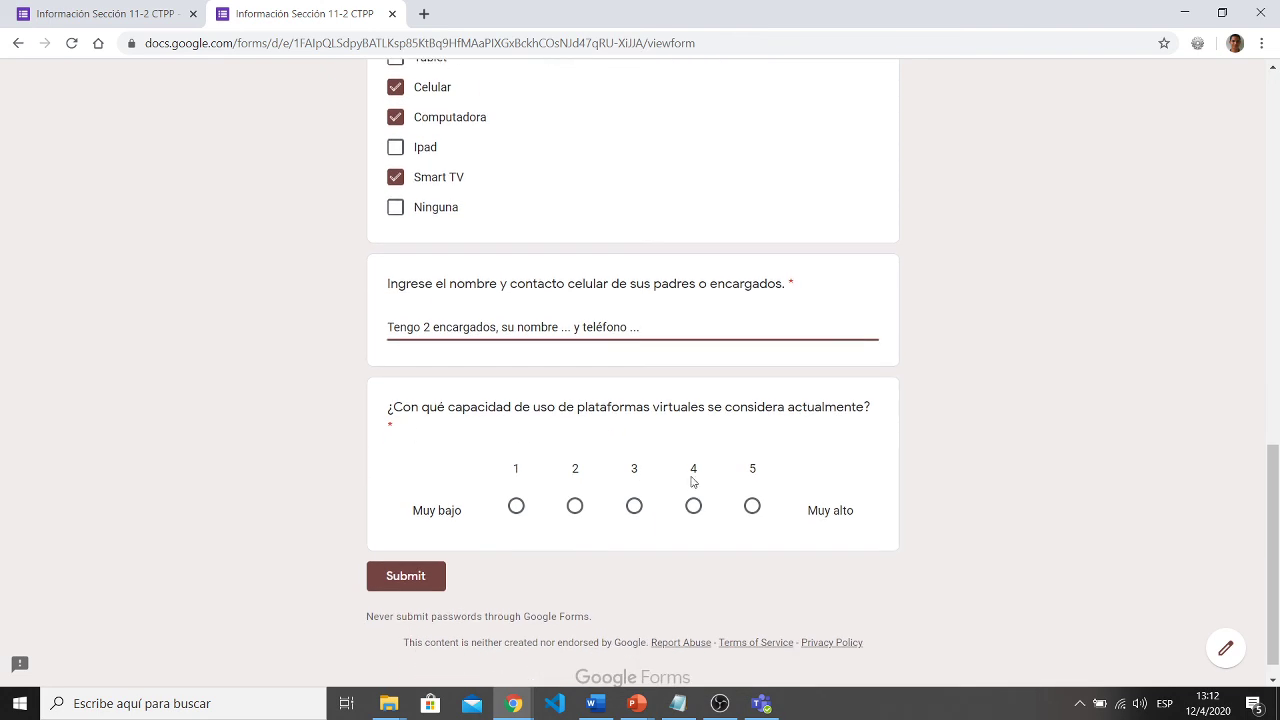
{"action": "left_click", "coordinate": [752, 505]}
{"action": "scroll", "coordinate": [752, 510], "scroll_direction": "down", "scroll_amount": 1}
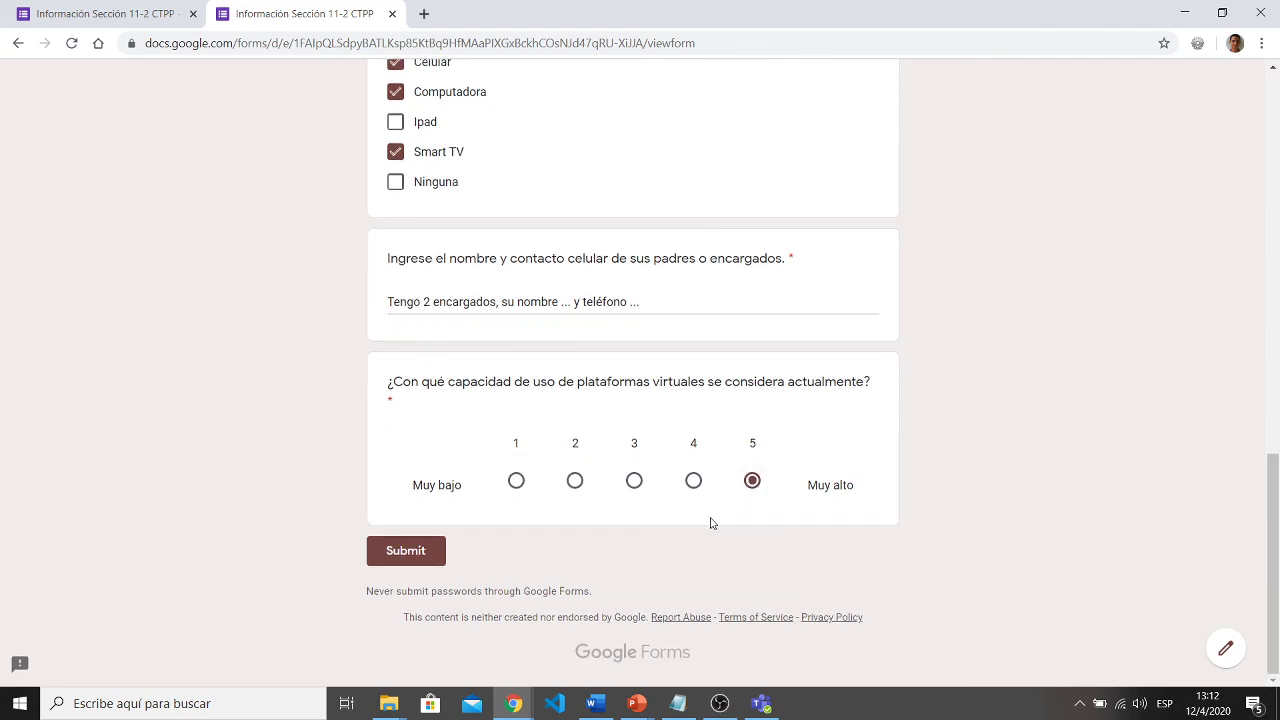
{"action": "left_click", "coordinate": [427, 562]}
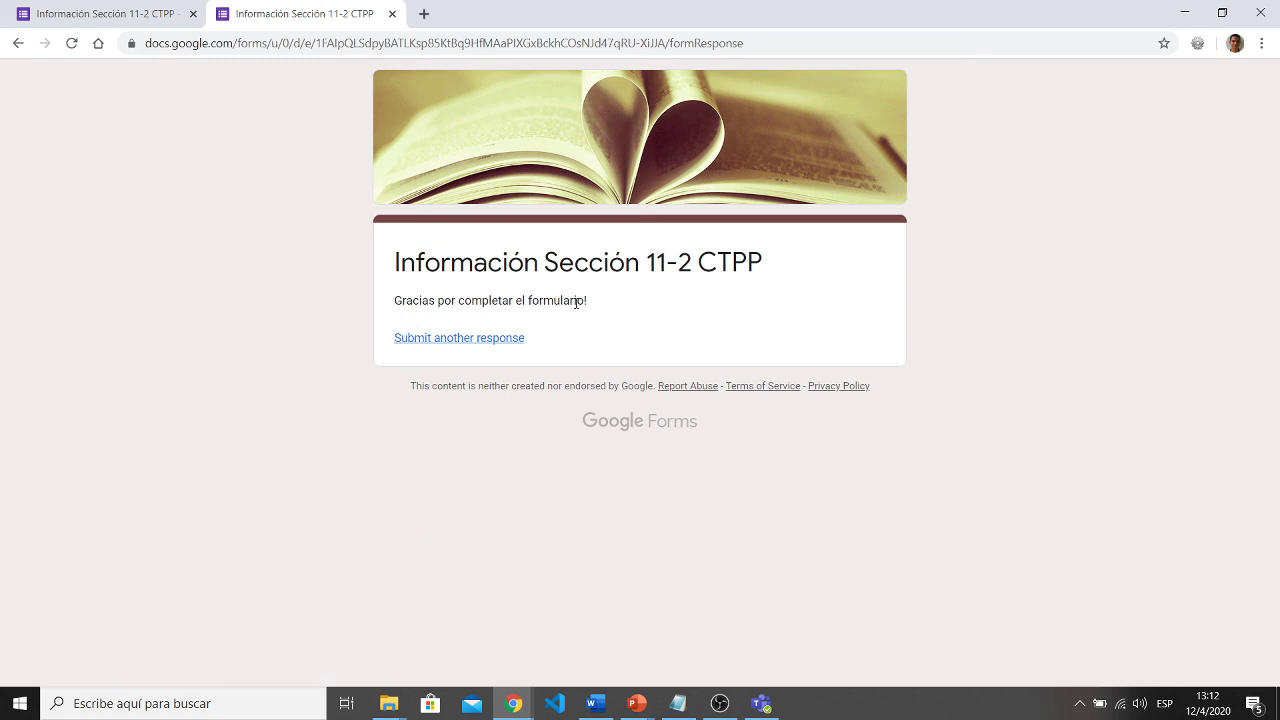
{"action": "left_click_drag", "start_coordinate": [597, 307], "coordinate": [389, 310]}
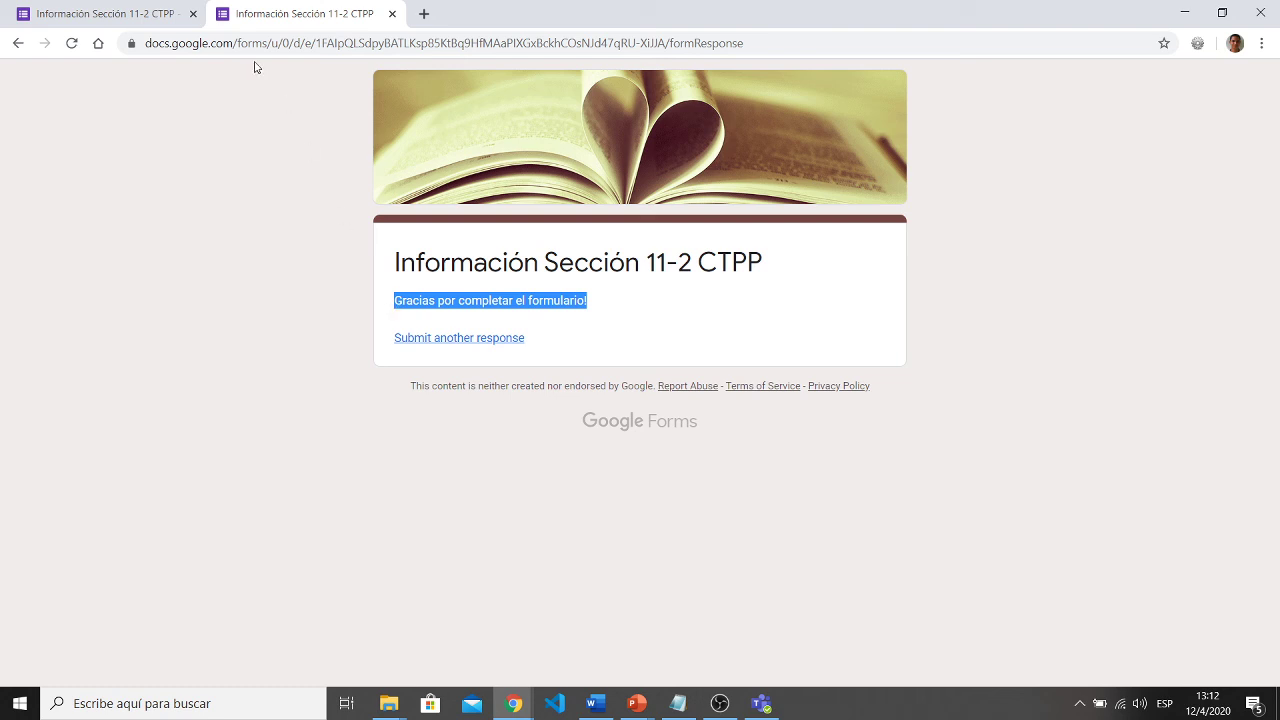
- Close the Send form dialog and both form tabs, leaving only a Google tab
{"action": "left_click", "coordinate": [99, 12]}
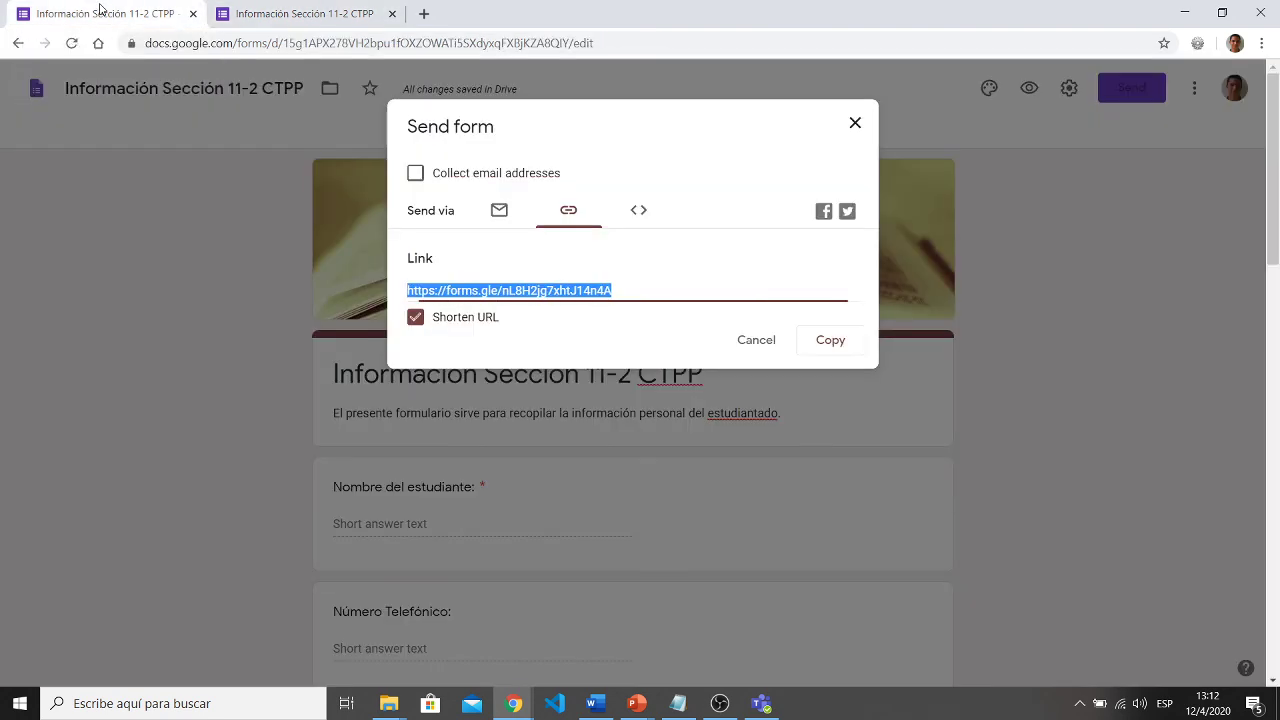
{"action": "left_click", "coordinate": [855, 123]}
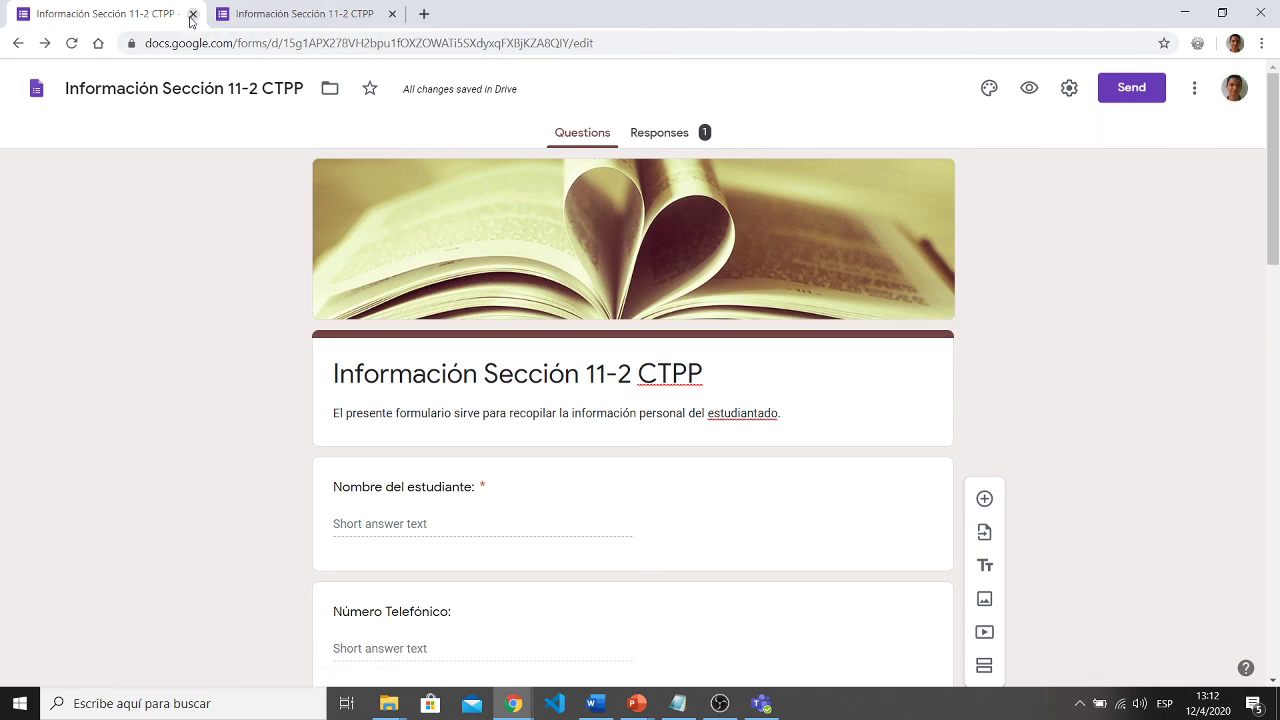
{"action": "left_click", "coordinate": [315, 20]}
{"action": "left_click", "coordinate": [392, 14]}
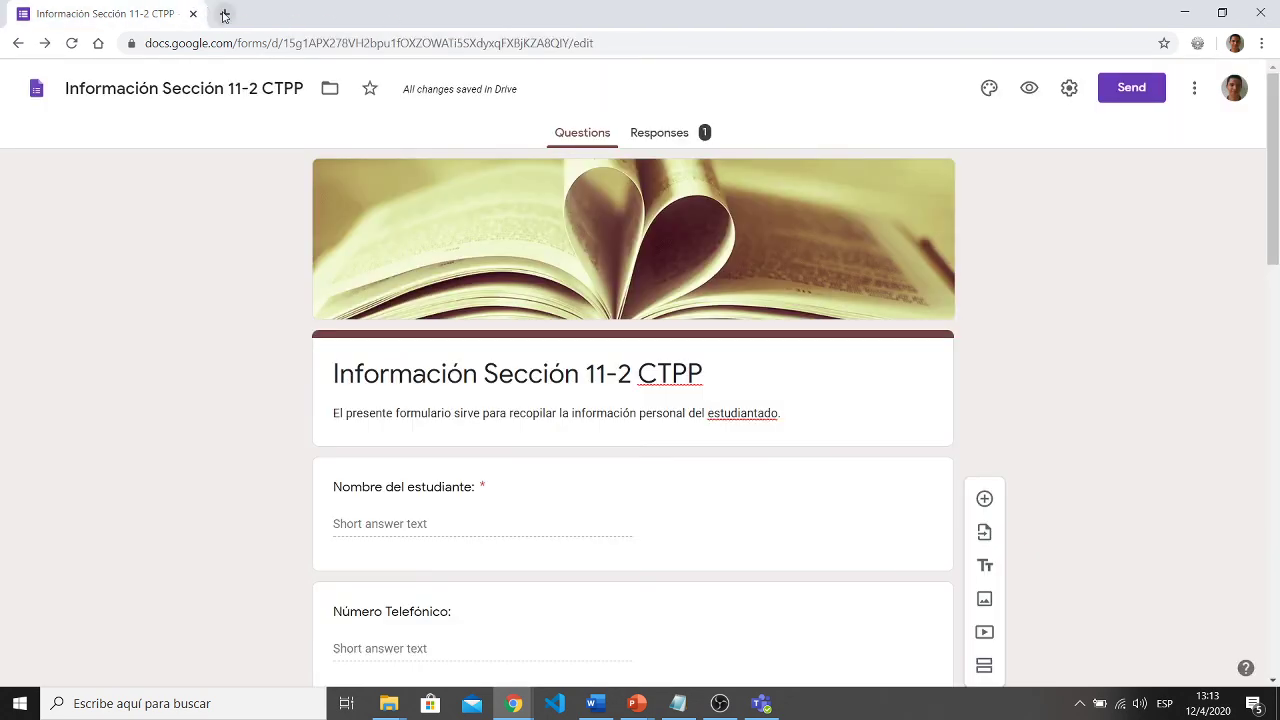
{"action": "left_click", "coordinate": [225, 14]}
{"action": "type", "text": "goo"}
{"action": "key", "text": "Return"}
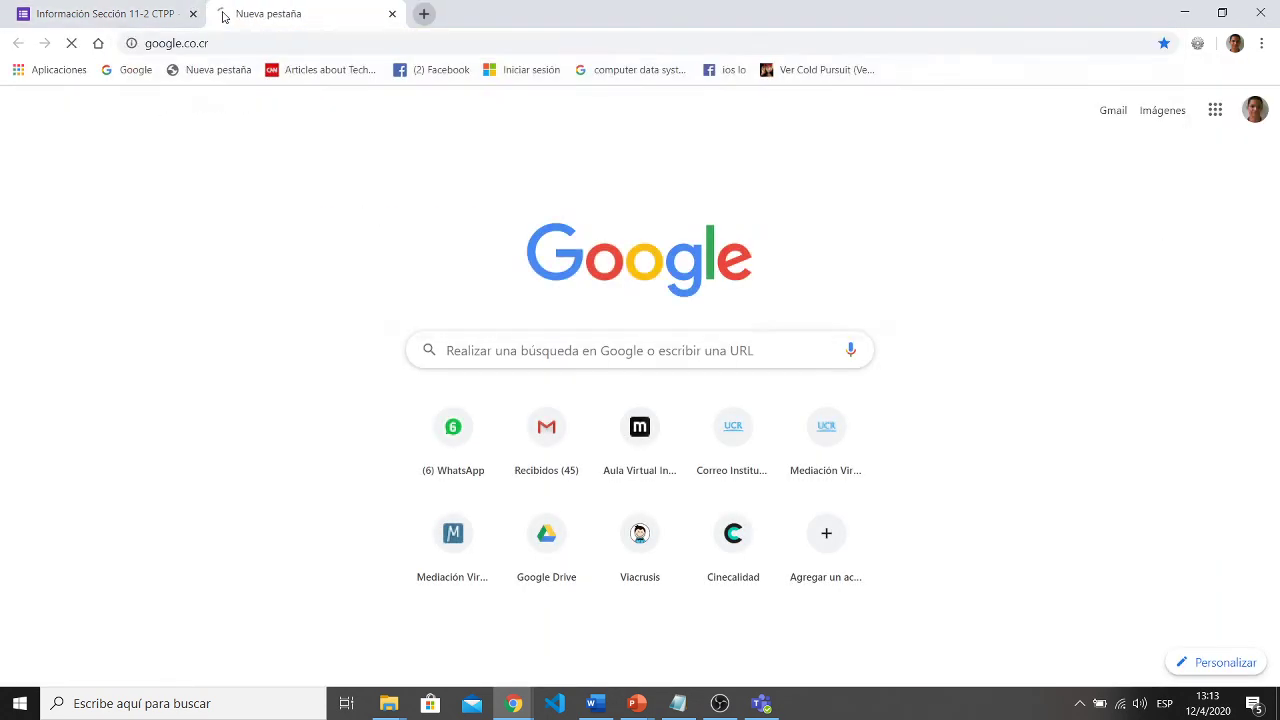
{"action": "left_click", "coordinate": [105, 13]}
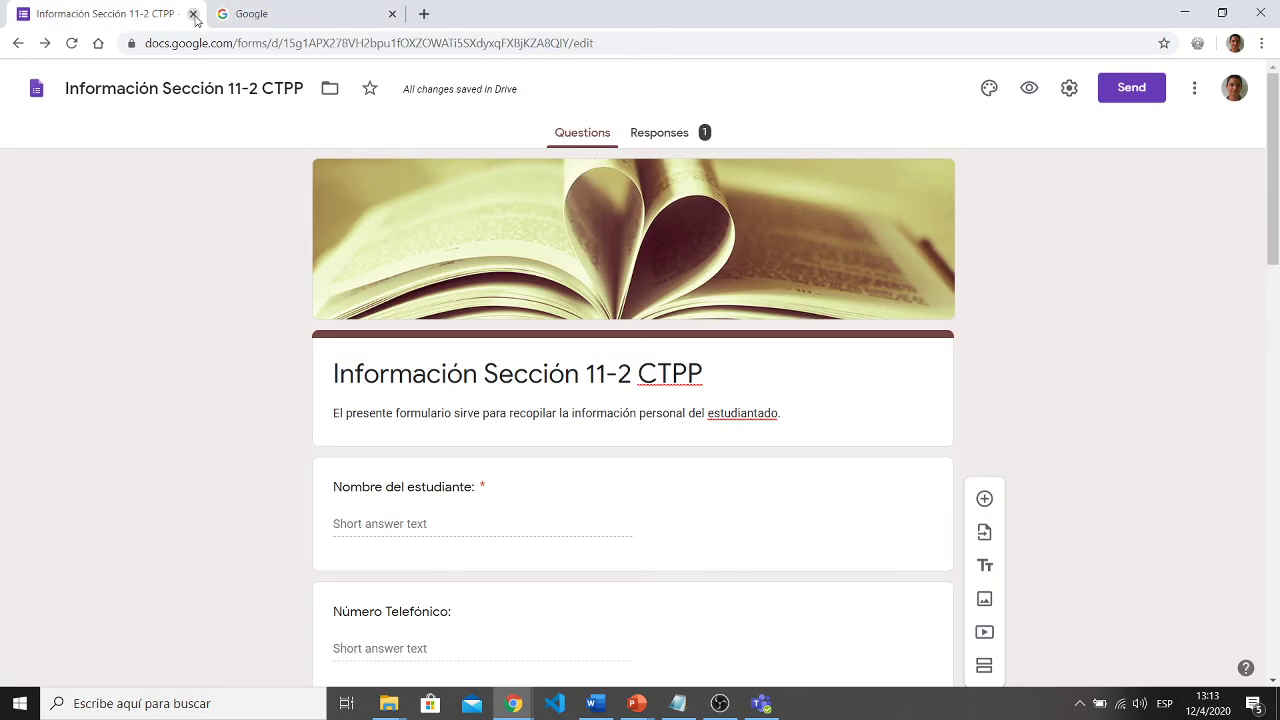
{"action": "left_click", "coordinate": [193, 14]}
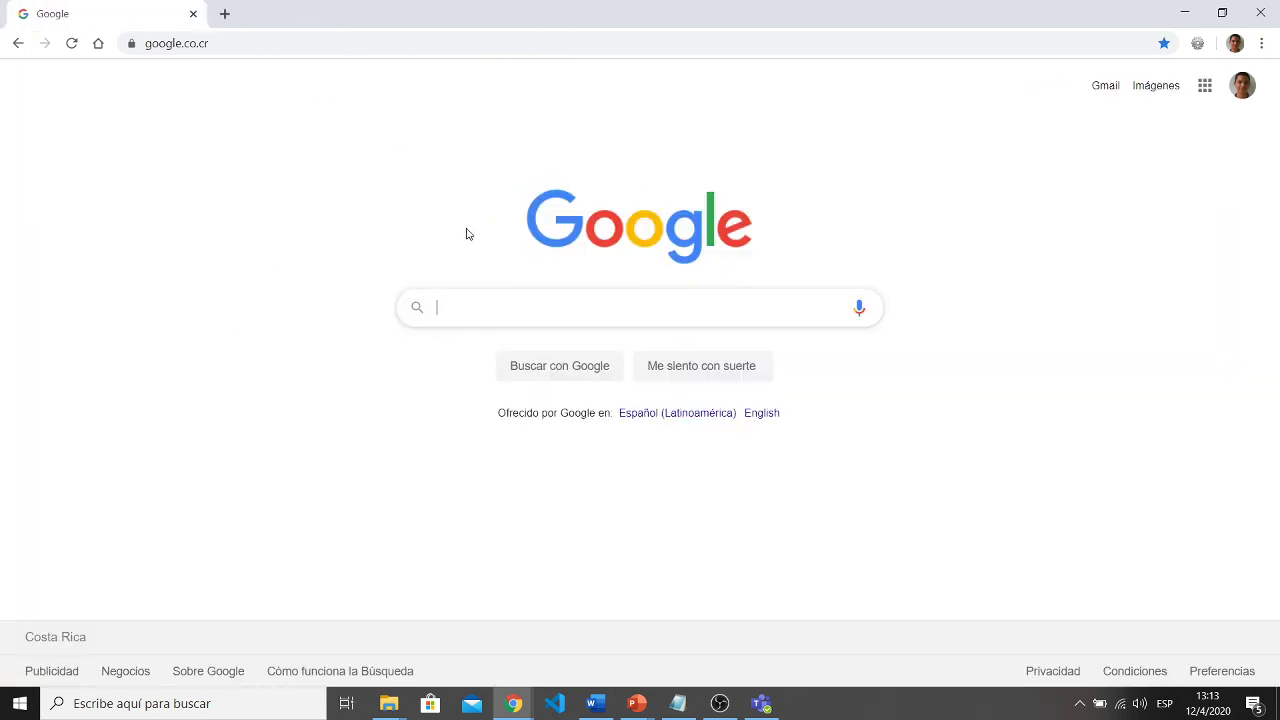
- Search 'google forms' and open the Formularios de Google about page
{"action": "type", "text": "goo"}
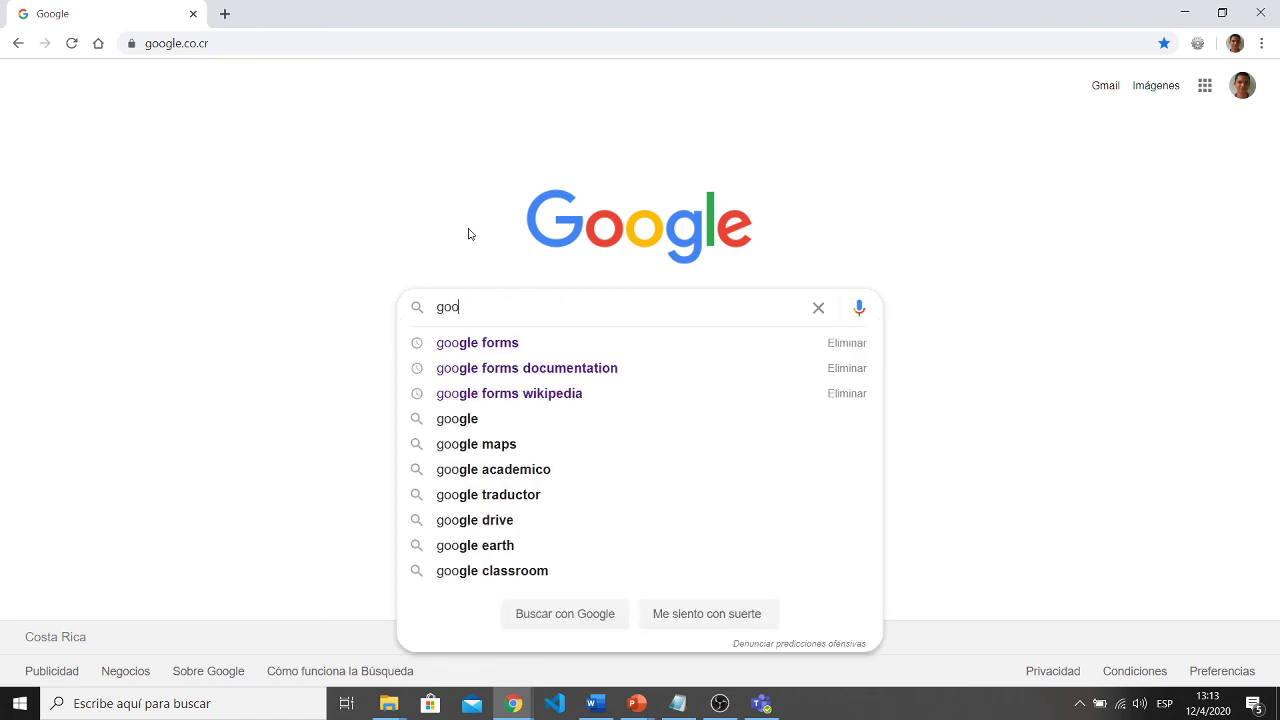
{"action": "key", "text": "Down"}
{"action": "key", "text": "Return"}
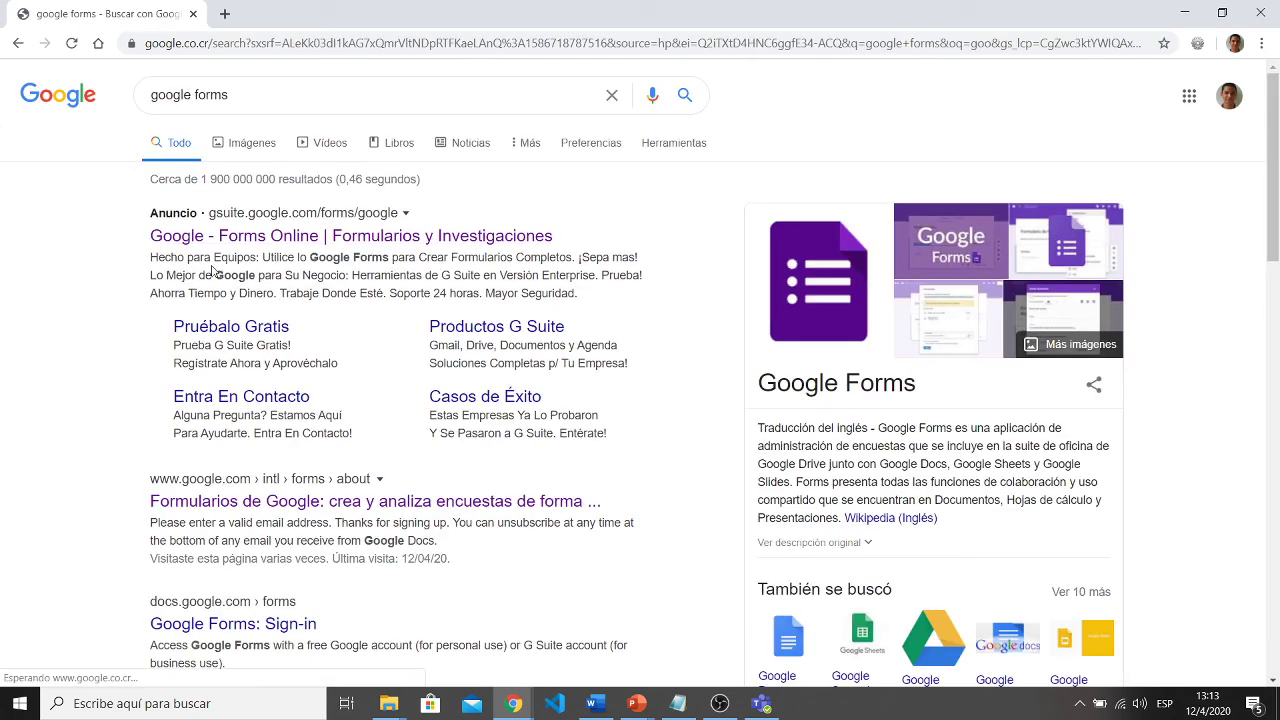
{"action": "left_click", "coordinate": [268, 510]}
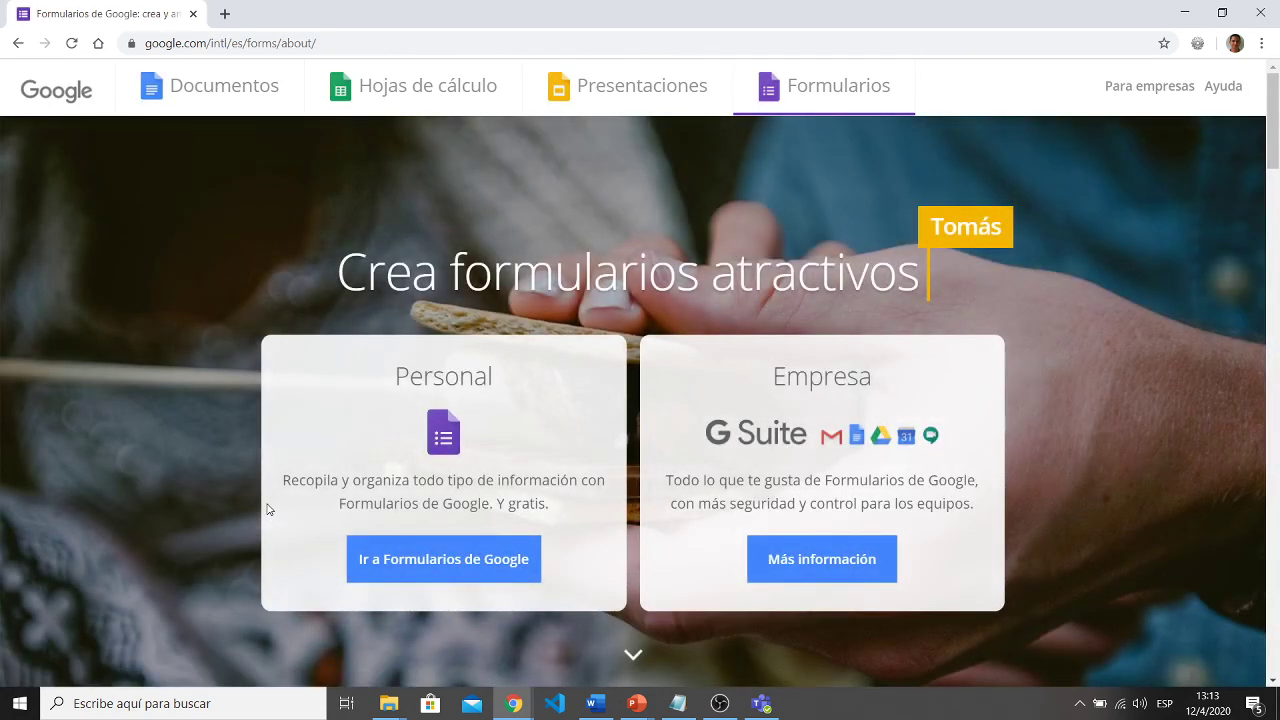
- Open Información Sección 11-2 CTPP from the Forms start page and view its responses
{"action": "left_click", "coordinate": [401, 558]}
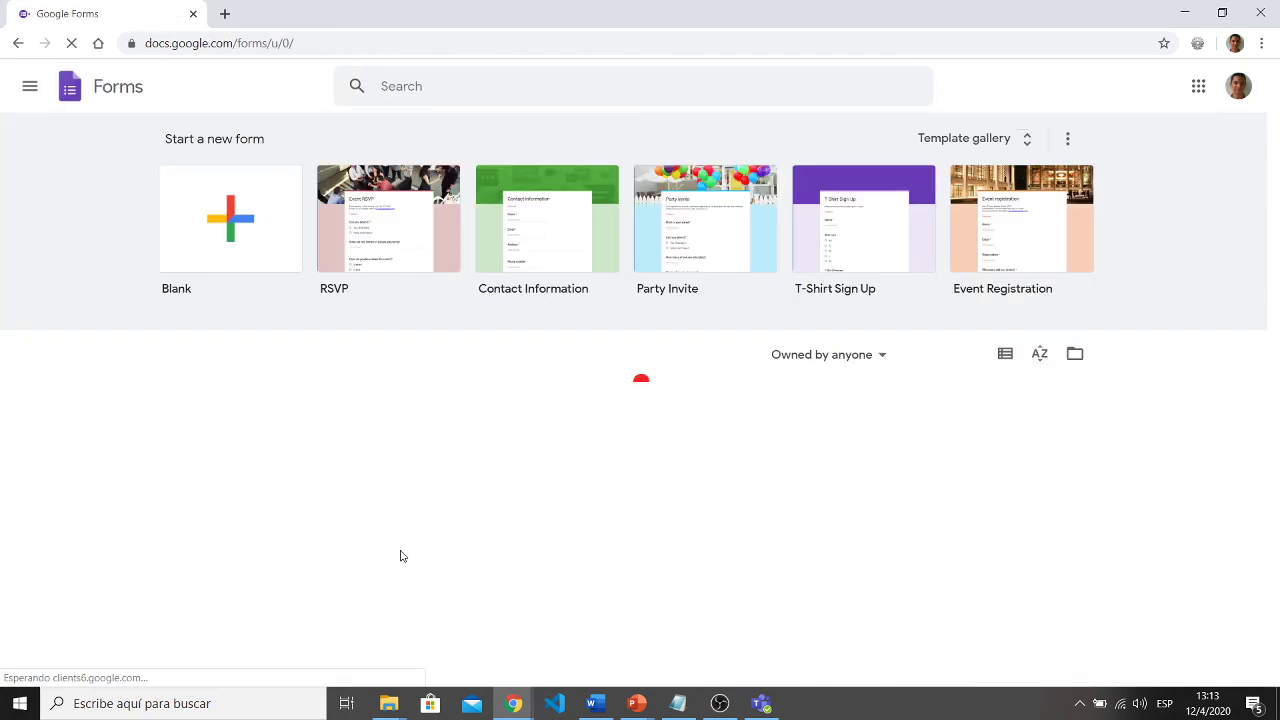
{"action": "scroll", "coordinate": [400, 556], "scroll_direction": "down", "scroll_amount": 1}
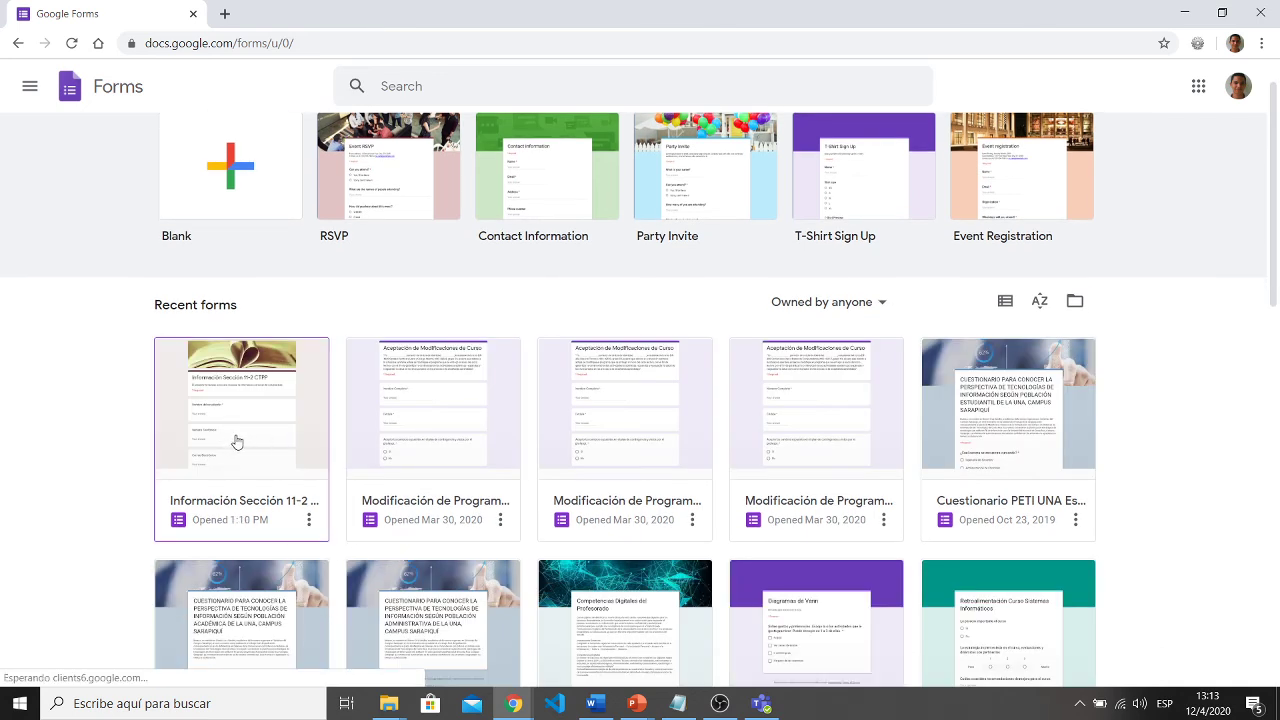
{"action": "left_click", "coordinate": [236, 441]}
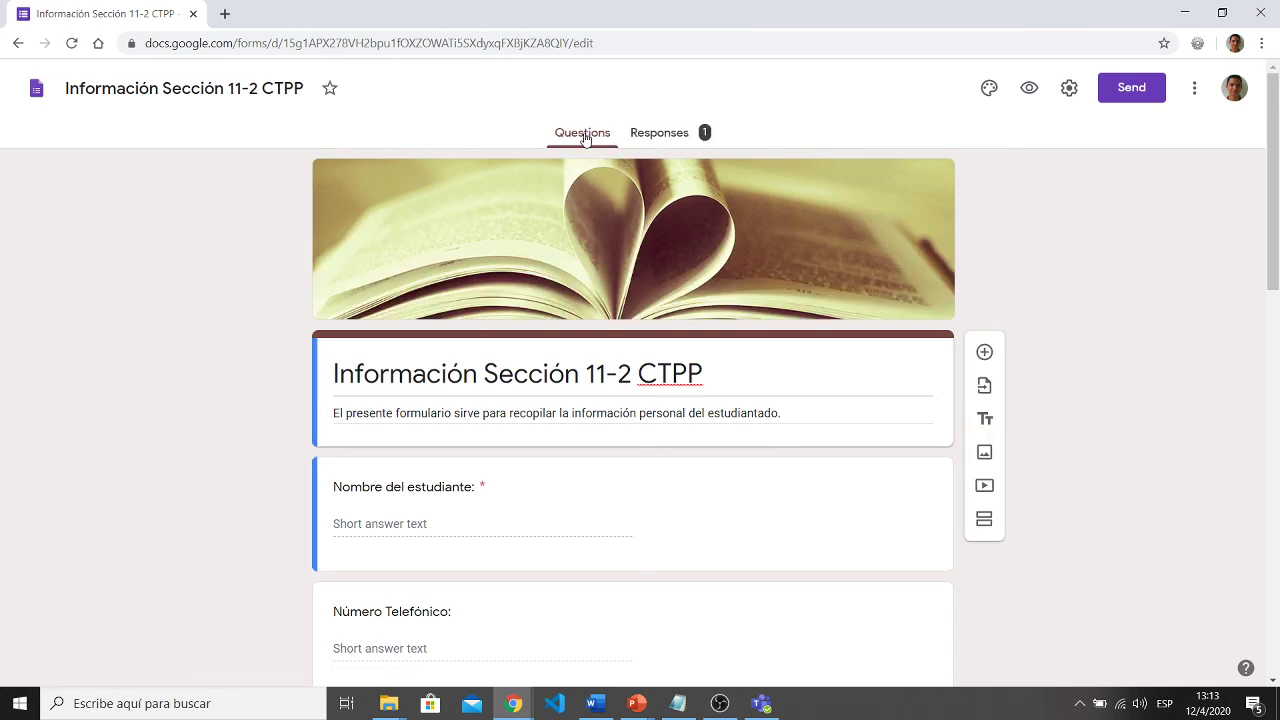
{"action": "left_click", "coordinate": [656, 136]}
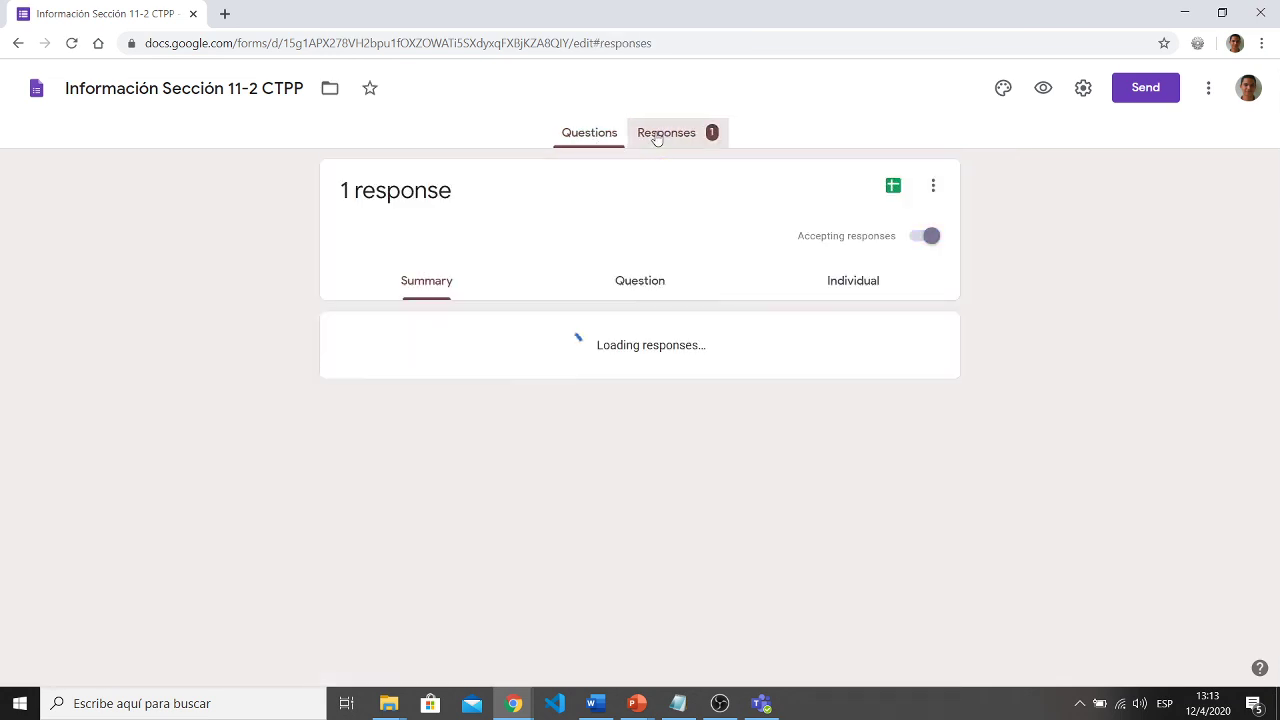
- Review the summary charts and the single individual response, then return to Forms home
{"action": "scroll", "coordinate": [488, 463], "scroll_direction": "down", "scroll_amount": 2}
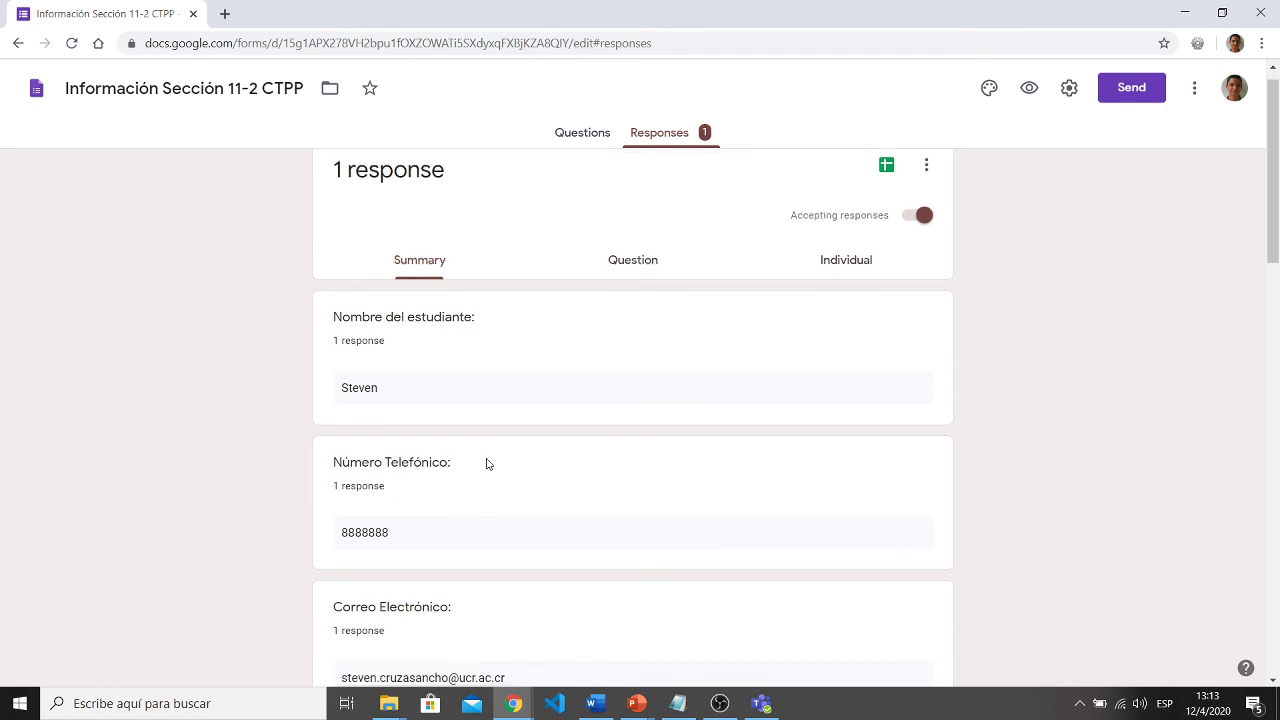
{"action": "scroll", "coordinate": [488, 463], "scroll_direction": "down", "scroll_amount": 4}
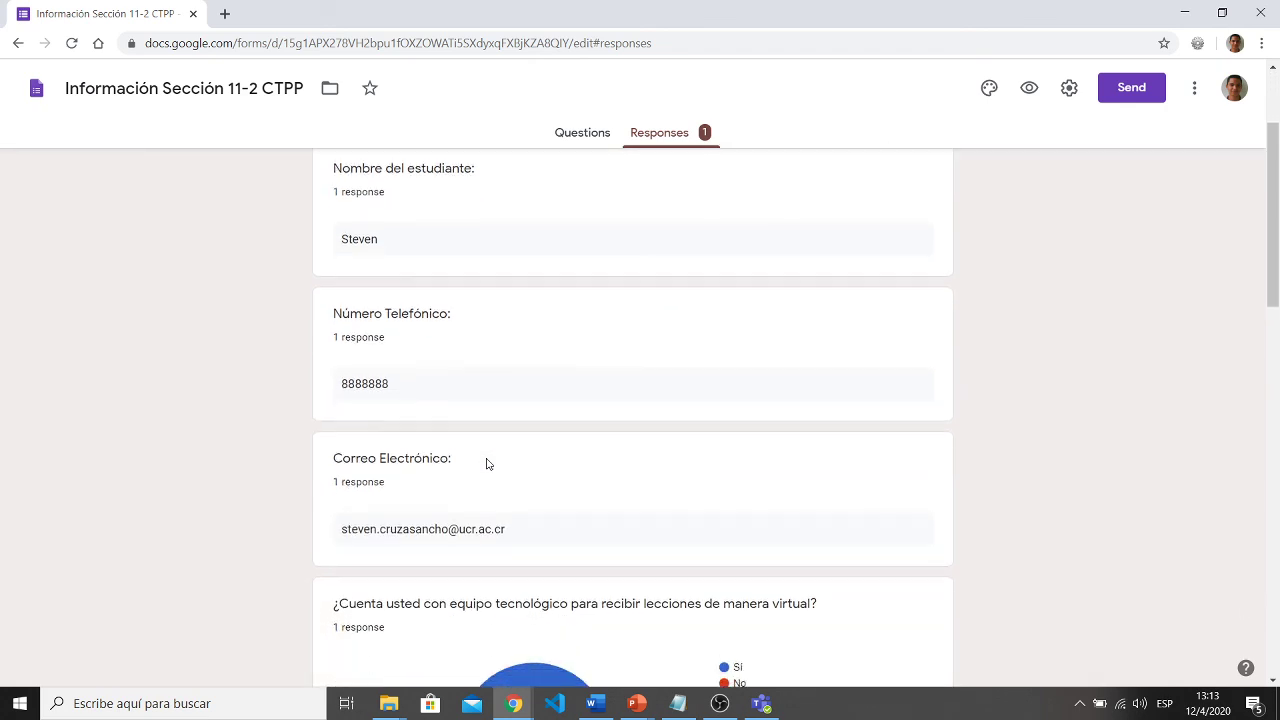
{"action": "mouse_move", "coordinate": [488, 467]}
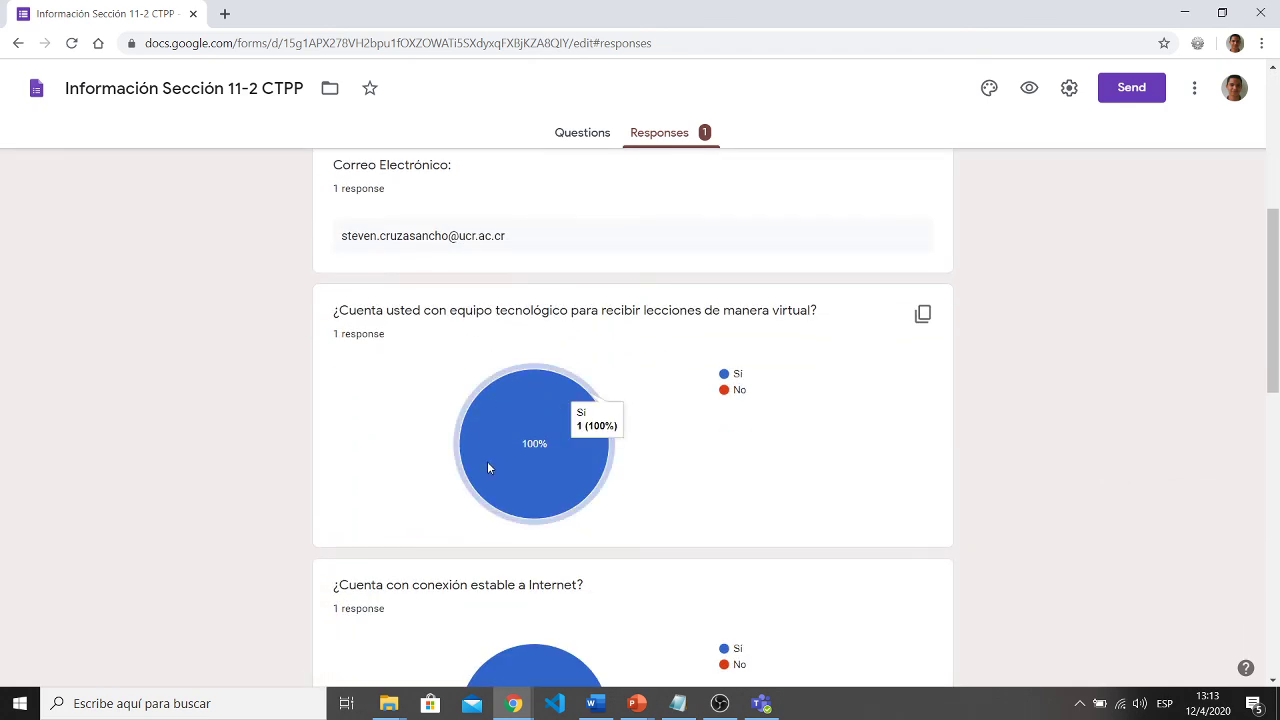
{"action": "scroll", "coordinate": [591, 514], "scroll_direction": "down", "scroll_amount": 3}
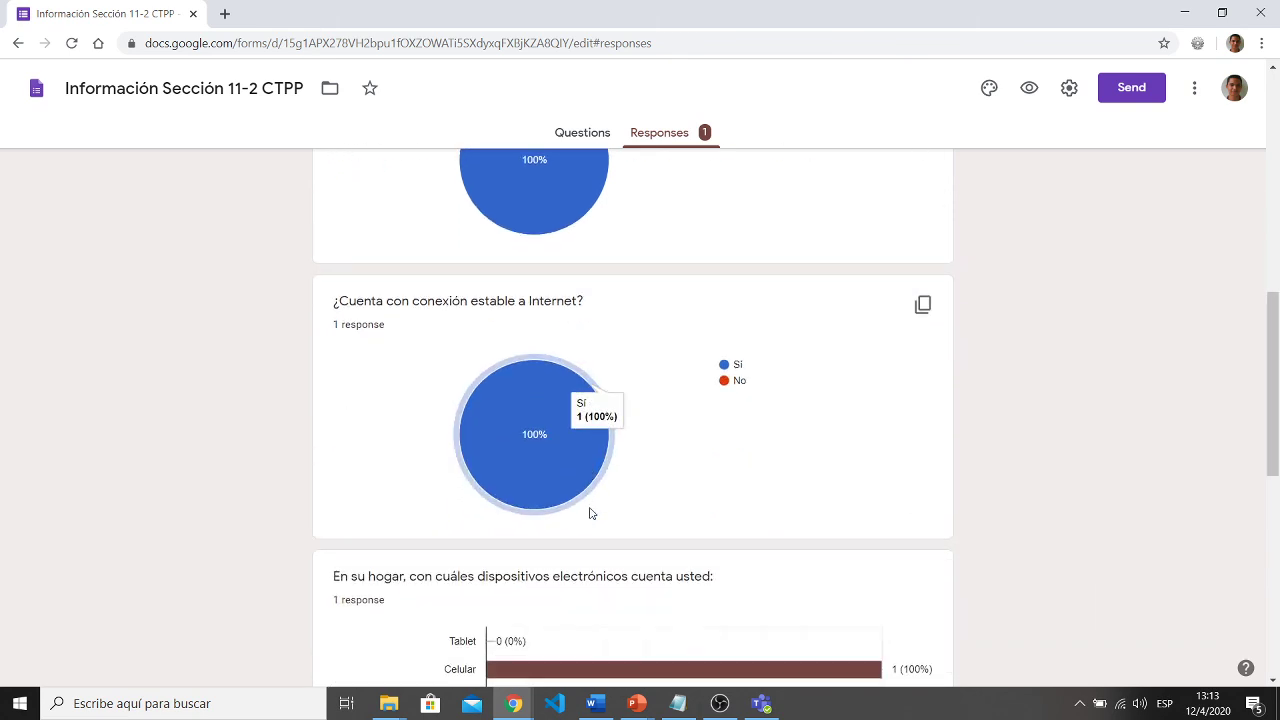
{"action": "scroll", "coordinate": [591, 514], "scroll_direction": "up", "scroll_amount": 1}
{"action": "scroll", "coordinate": [591, 514], "scroll_direction": "down", "scroll_amount": 5}
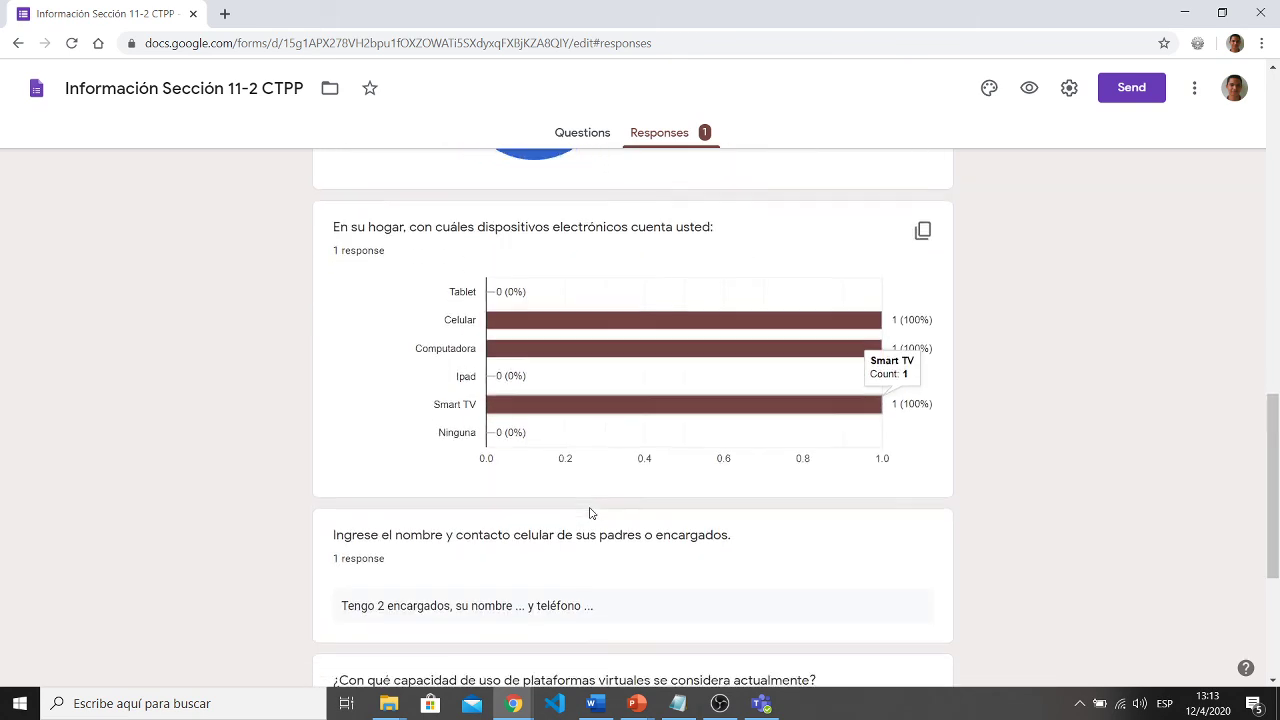
{"action": "scroll", "coordinate": [591, 514], "scroll_direction": "up", "scroll_amount": 4}
{"action": "scroll", "coordinate": [590, 513], "scroll_direction": "up", "scroll_amount": 7}
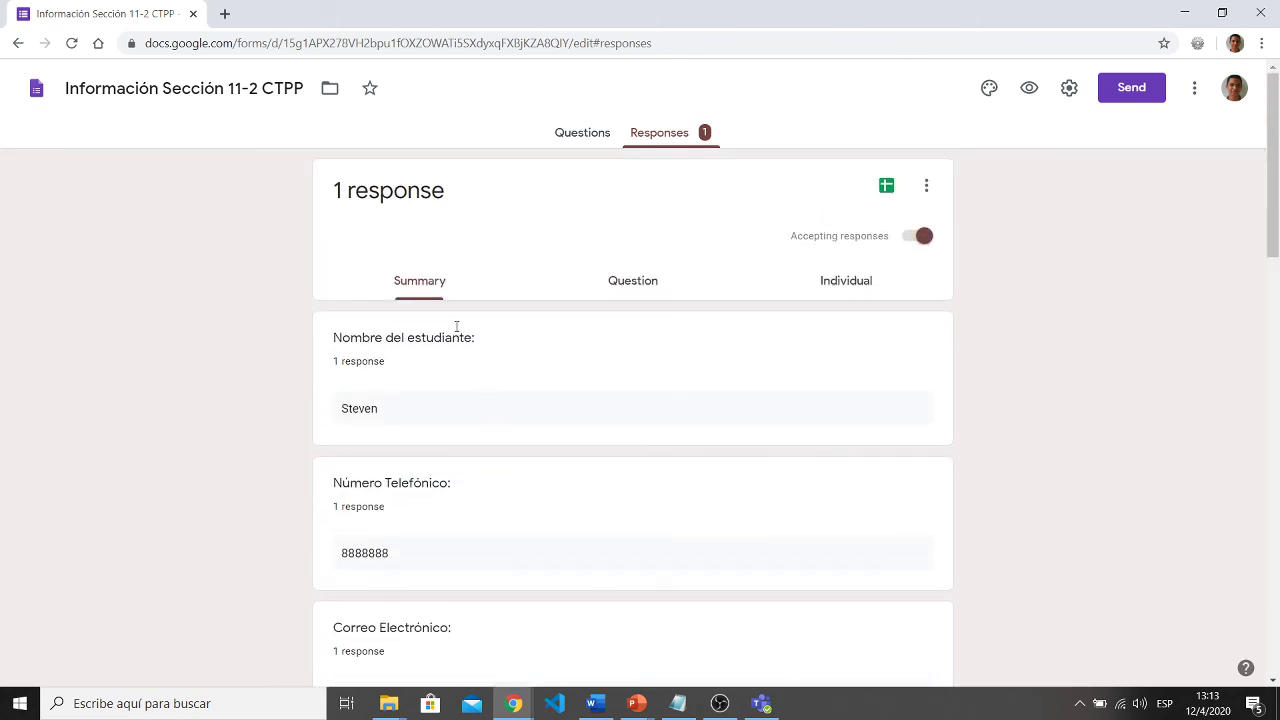
{"action": "left_click", "coordinate": [829, 283]}
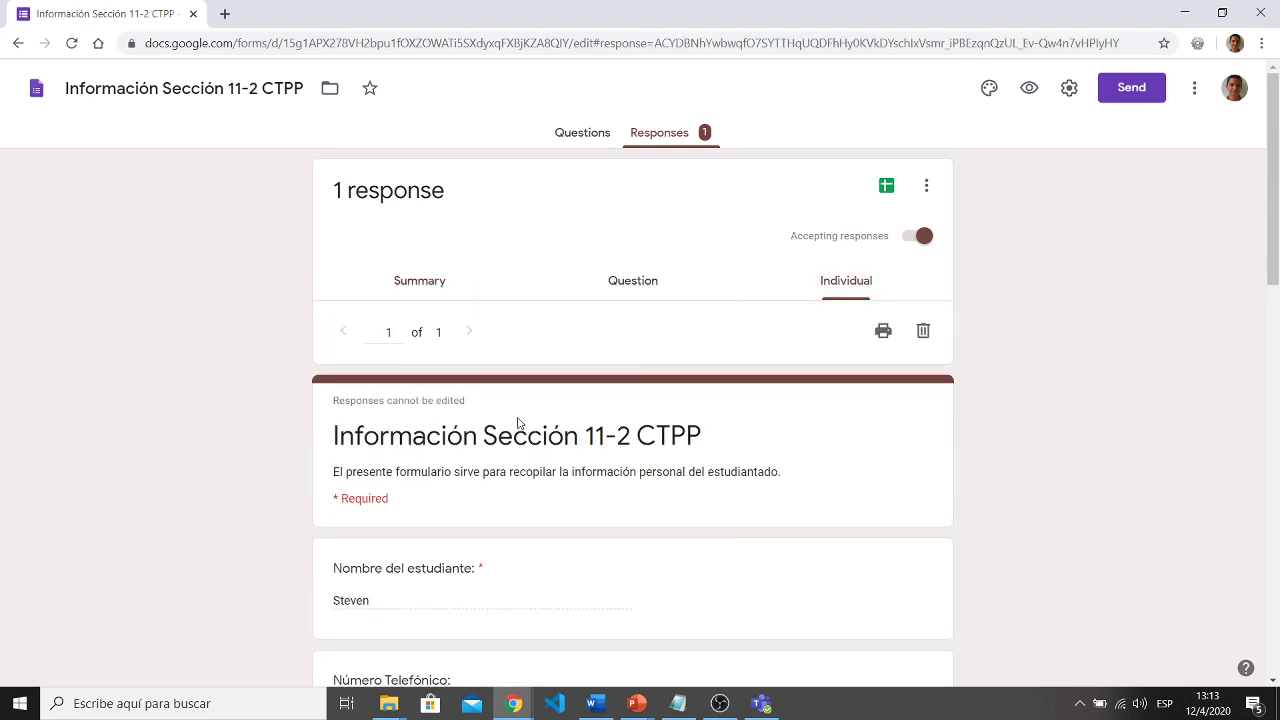
{"action": "left_click", "coordinate": [18, 43]}
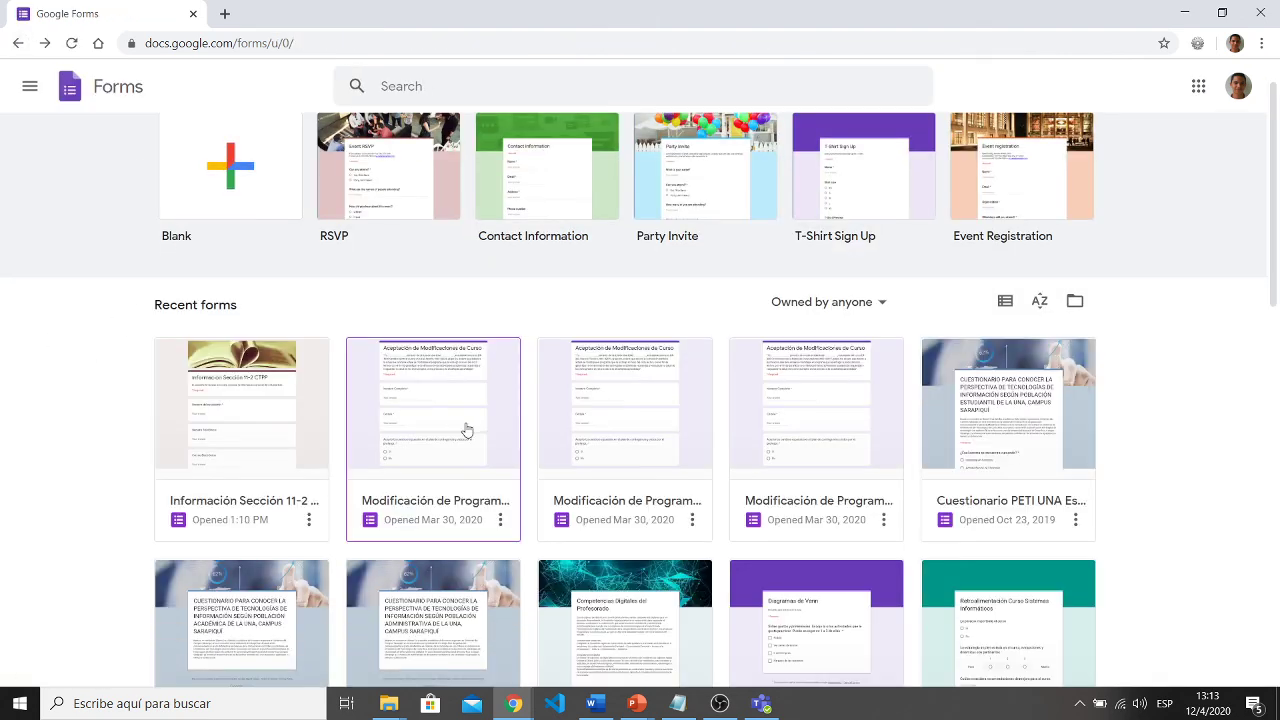
- Open Cuestionario PETI UNA Estudiantes and scroll through its 82-response summary
{"action": "scroll", "coordinate": [466, 431], "scroll_direction": "down", "scroll_amount": 1}
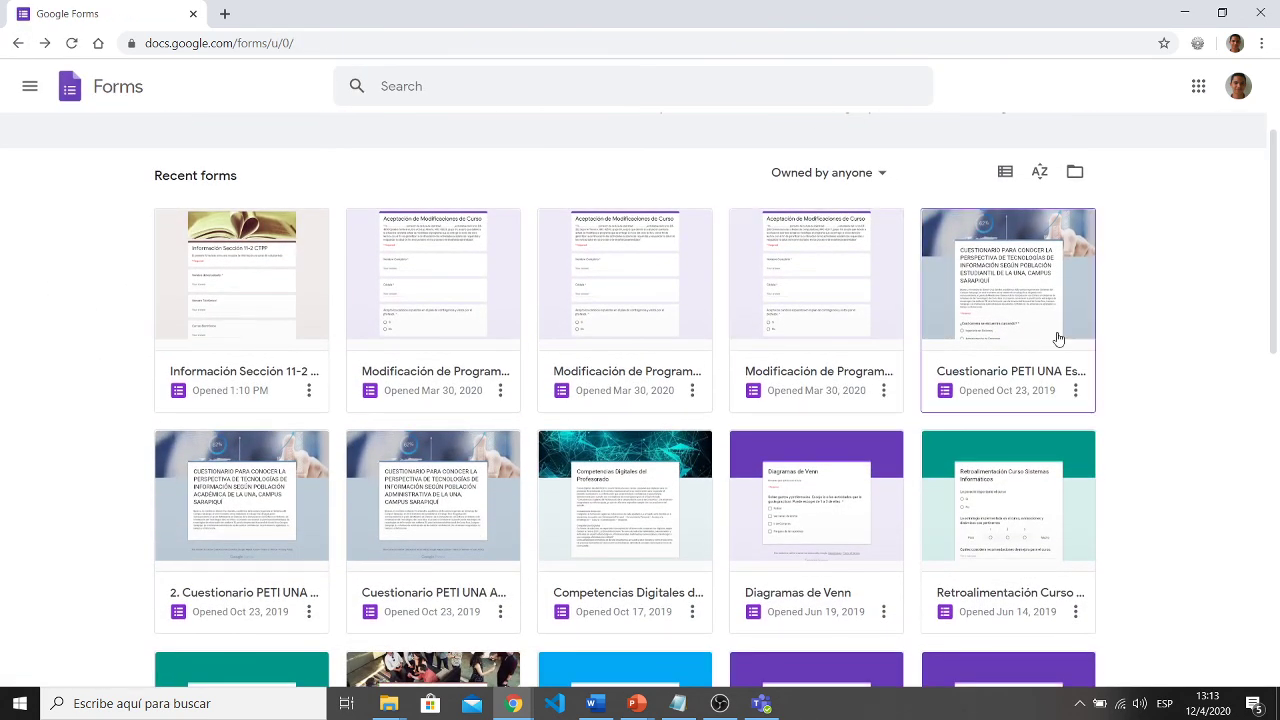
{"action": "left_click", "coordinate": [1058, 340]}
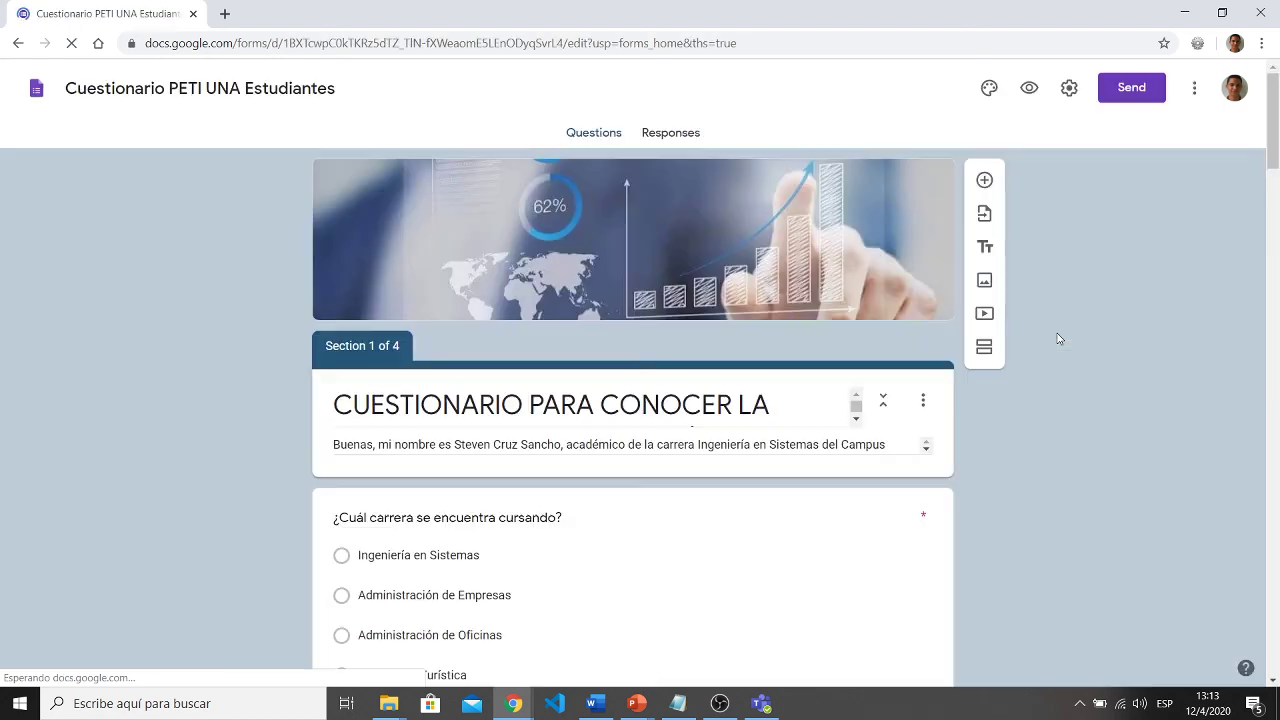
{"action": "left_click", "coordinate": [680, 134]}
{"action": "scroll", "coordinate": [205, 363], "scroll_direction": "down", "scroll_amount": 1}
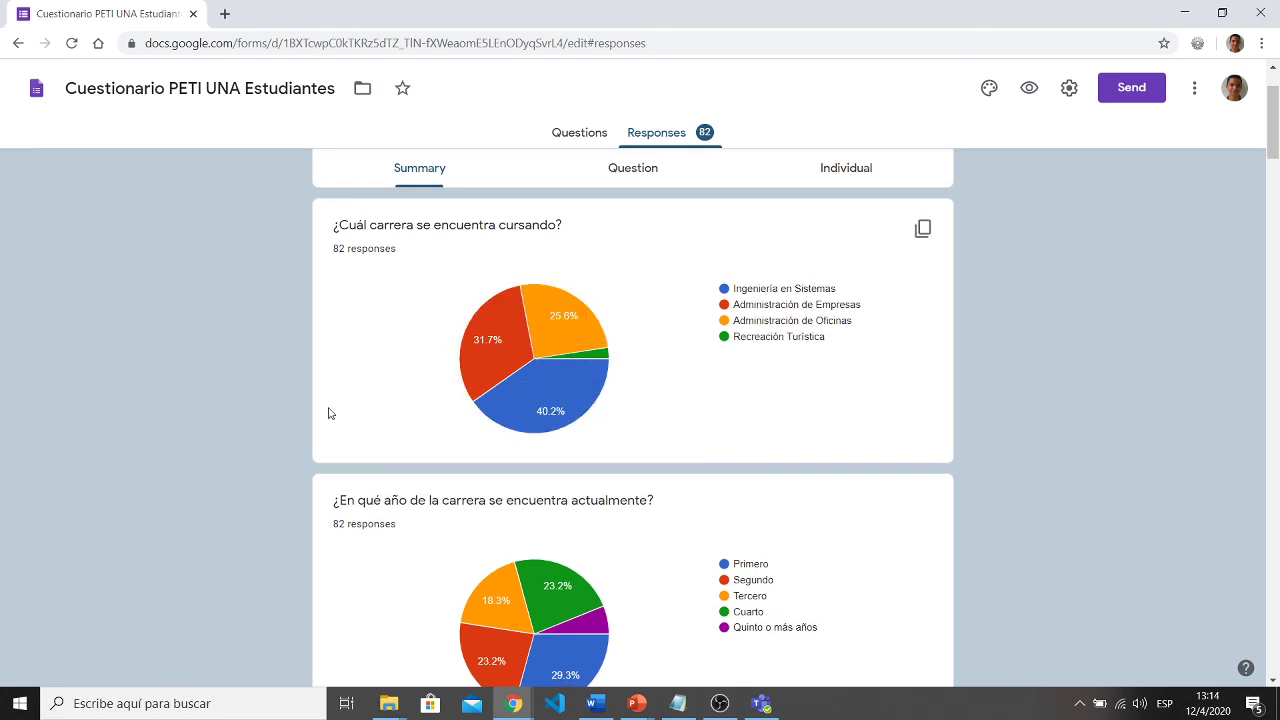
{"action": "scroll", "coordinate": [313, 413], "scroll_direction": "down", "scroll_amount": 3}
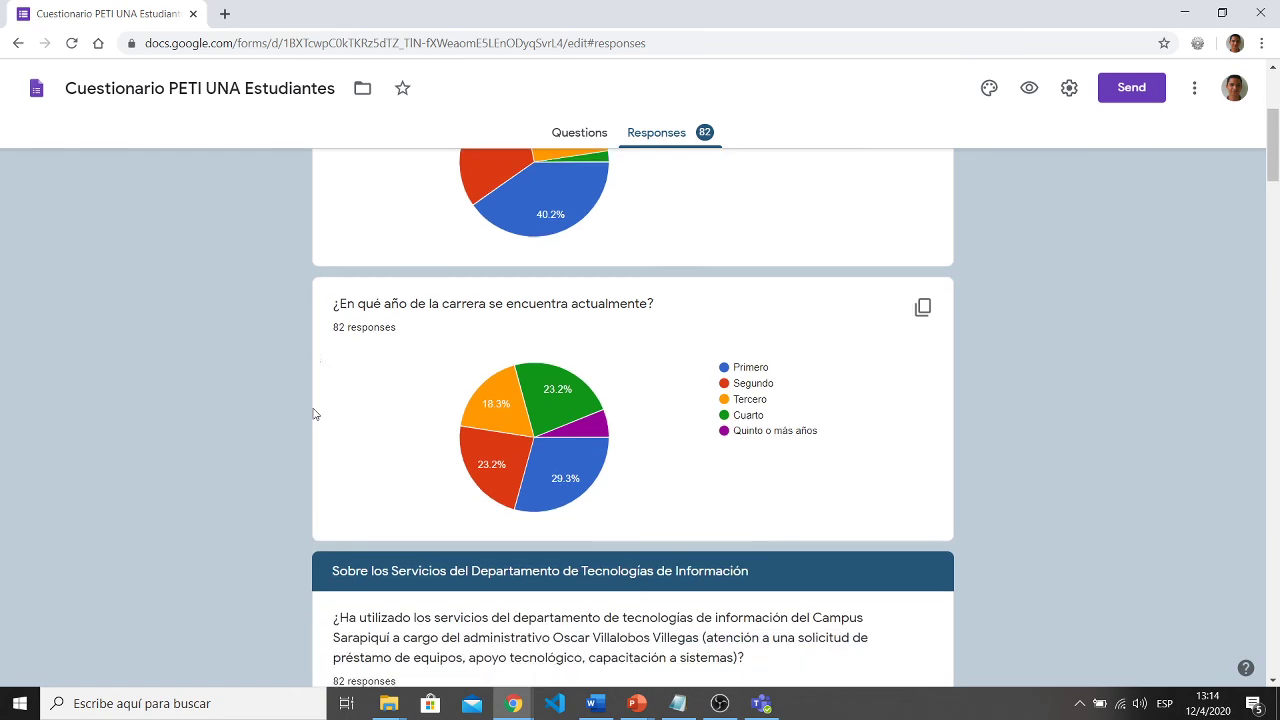
{"action": "scroll", "coordinate": [313, 413], "scroll_direction": "down", "scroll_amount": 9}
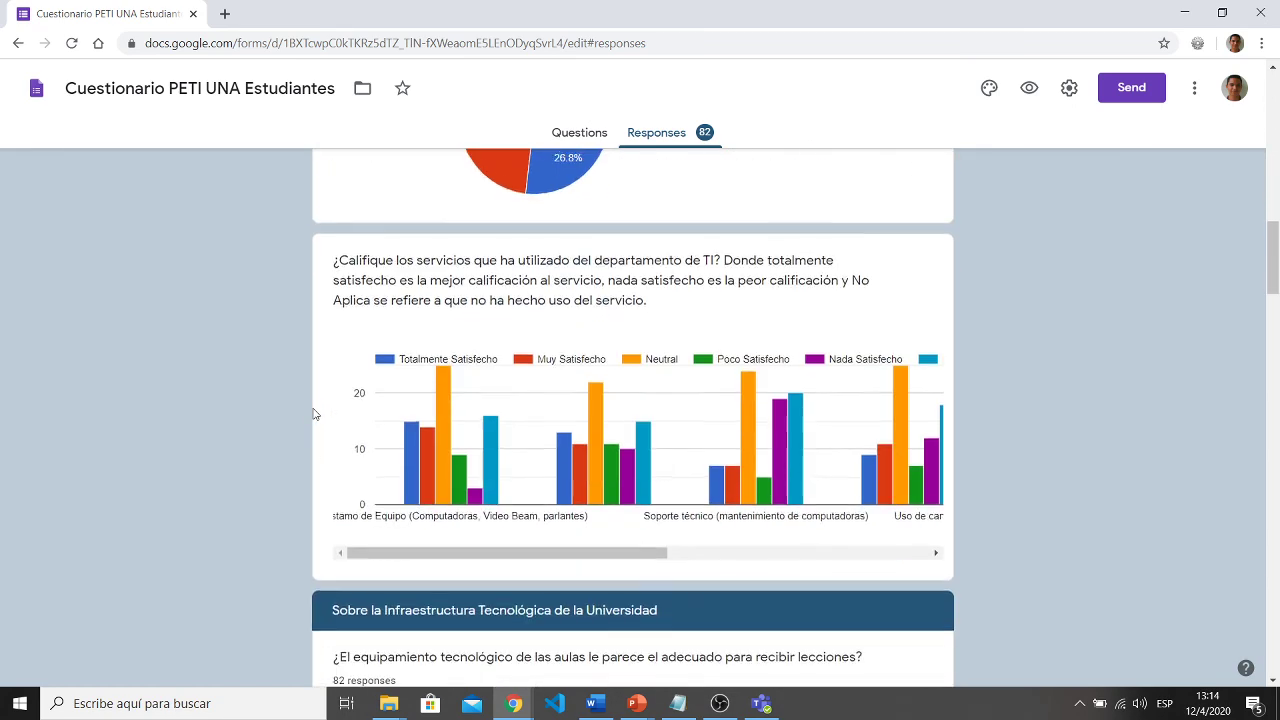
{"action": "scroll", "coordinate": [263, 446], "scroll_direction": "down", "scroll_amount": 7}
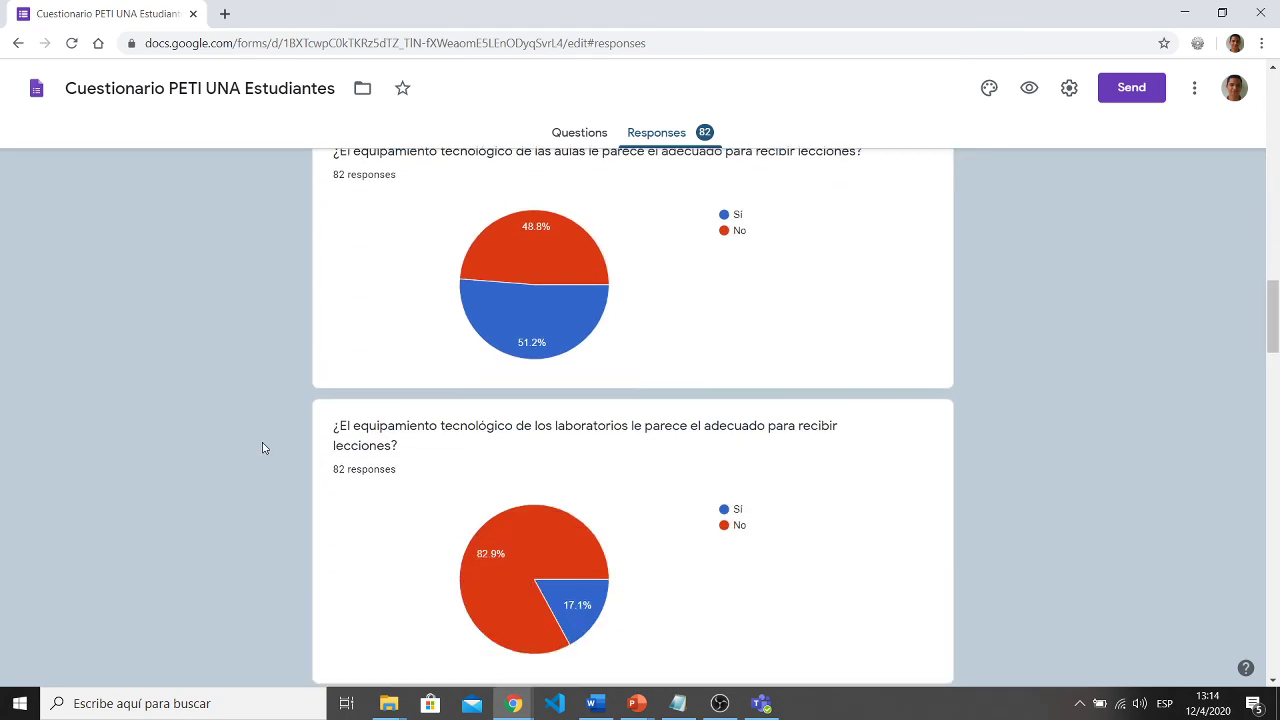
{"action": "scroll", "coordinate": [263, 448], "scroll_direction": "down", "scroll_amount": 10}
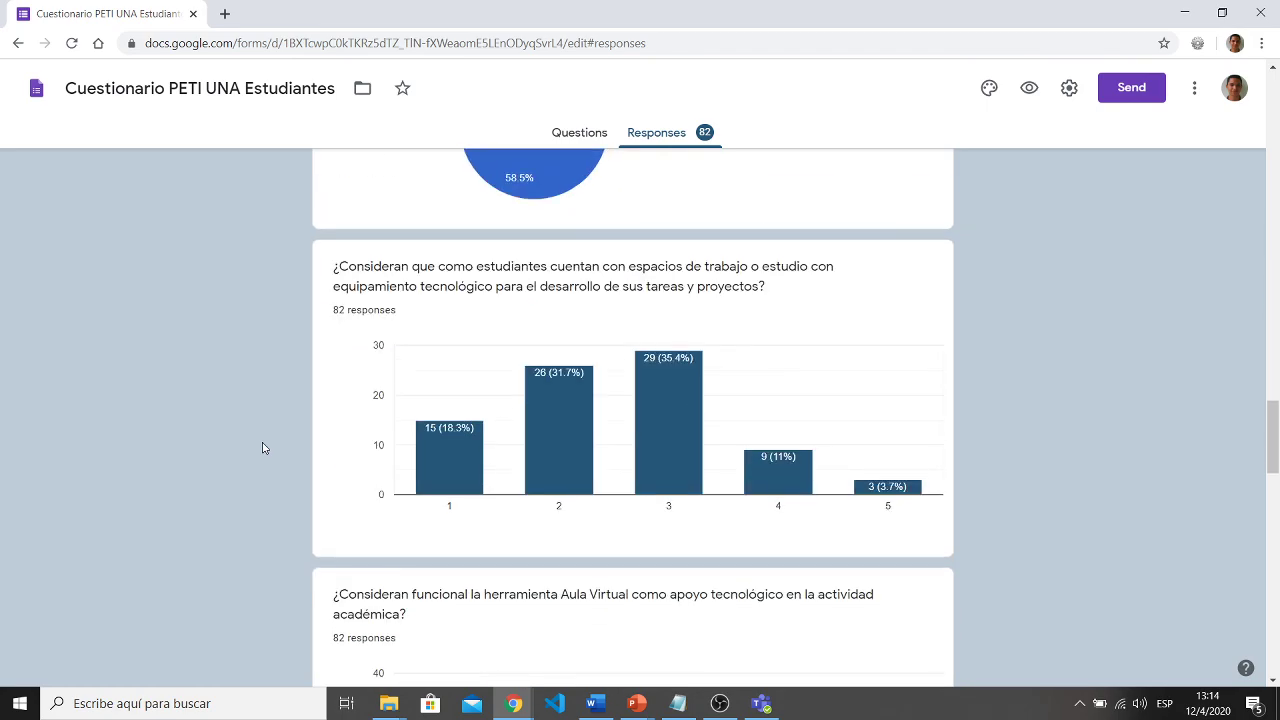
{"action": "scroll", "coordinate": [263, 448], "scroll_direction": "up", "scroll_amount": 20}
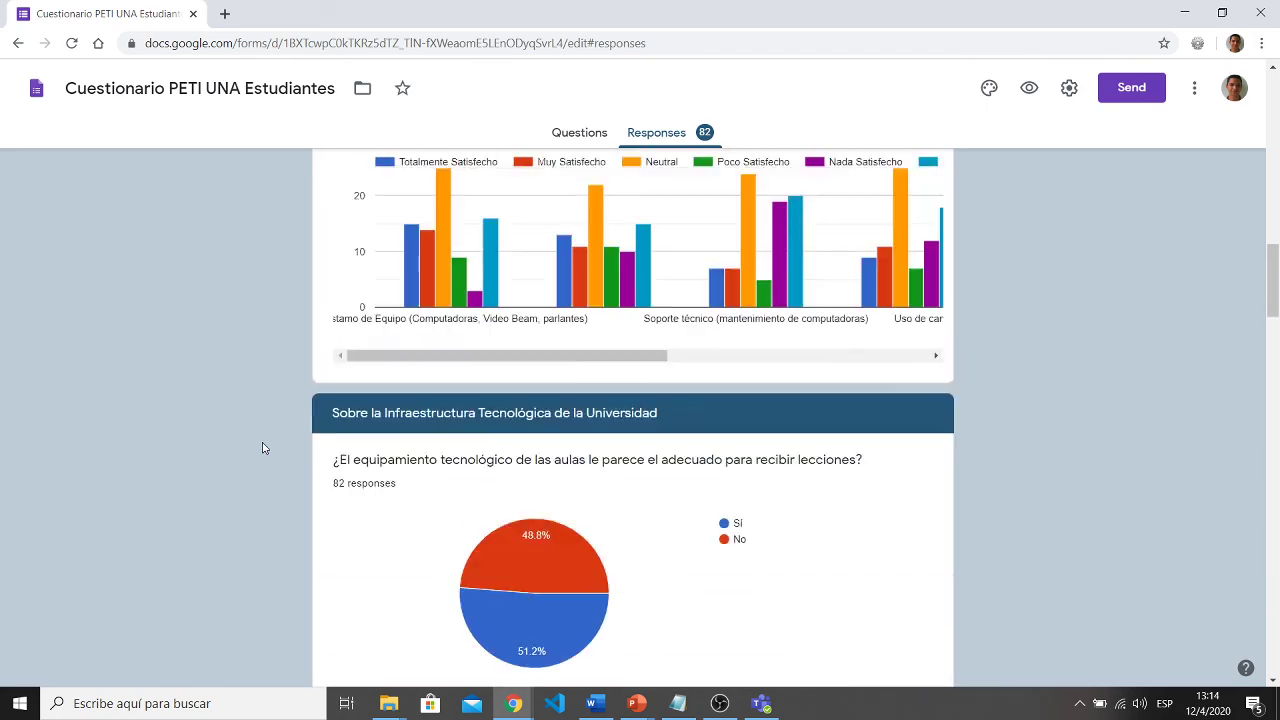
{"action": "scroll", "coordinate": [263, 448], "scroll_direction": "up", "scroll_amount": 10}
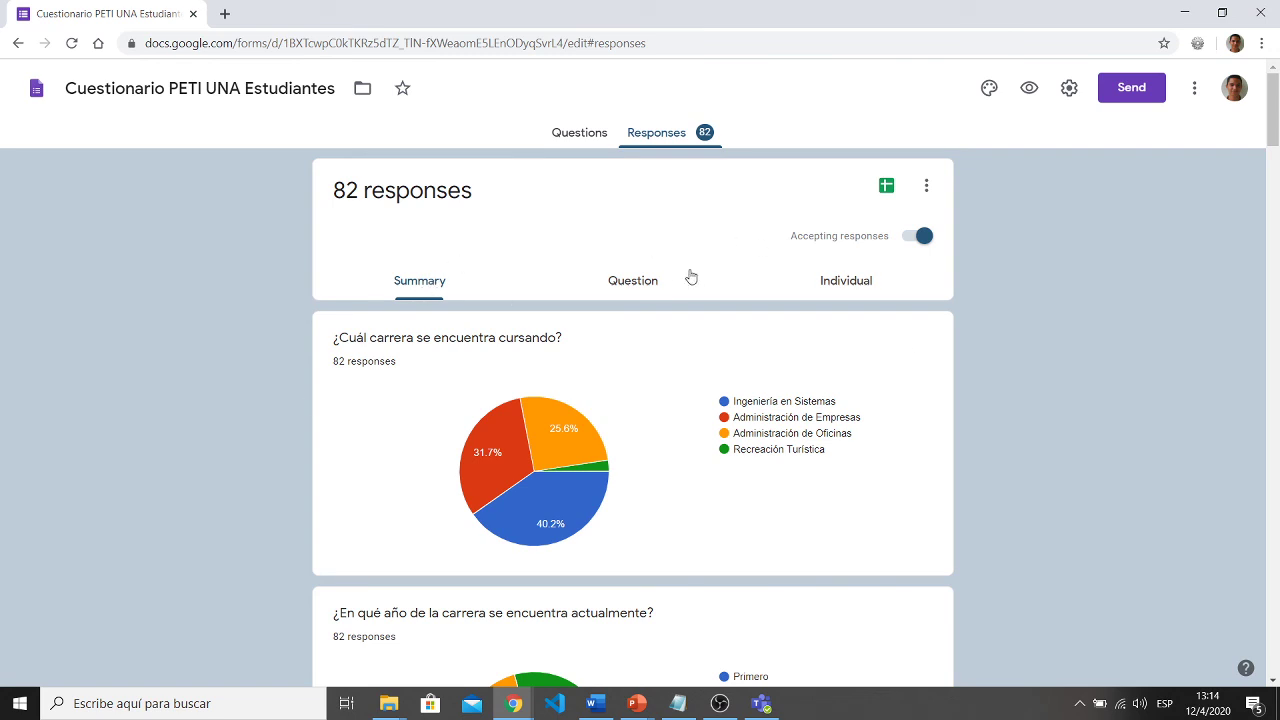
- Browse the responses one question at a time
{"action": "left_click", "coordinate": [648, 287]}
{"action": "scroll", "coordinate": [443, 431], "scroll_direction": "down", "scroll_amount": 2}
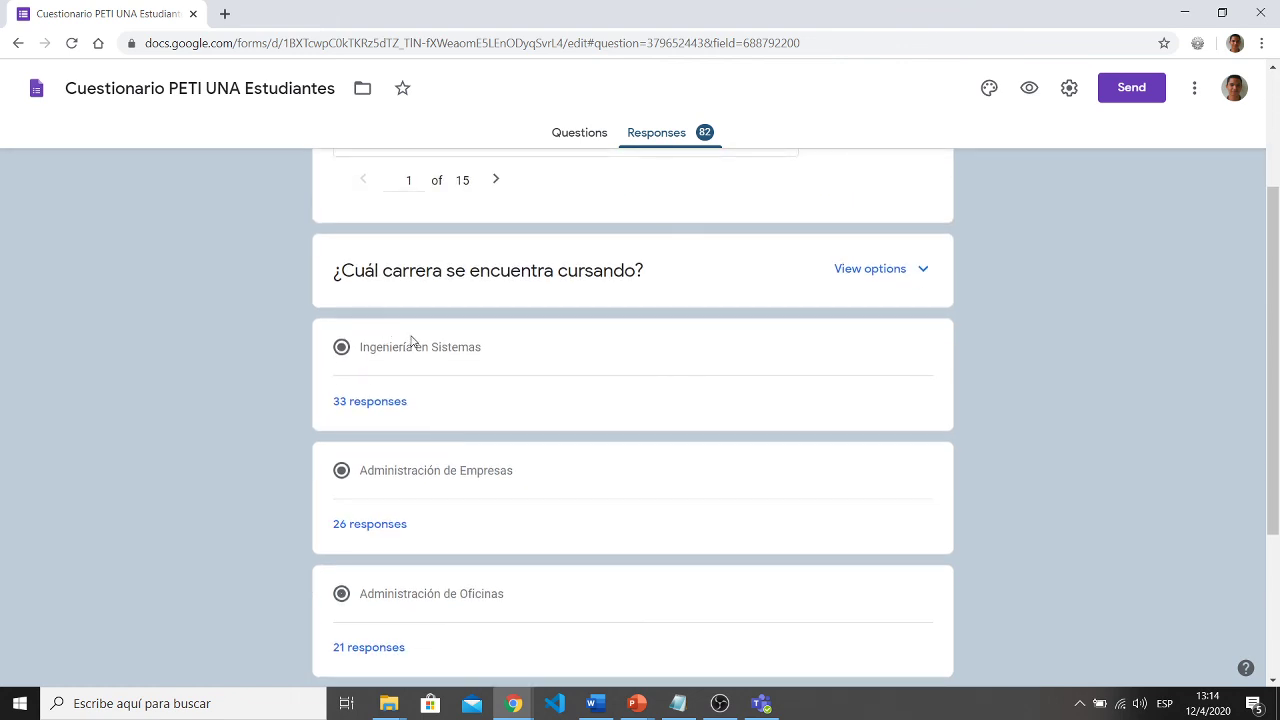
{"action": "scroll", "coordinate": [434, 460], "scroll_direction": "down", "scroll_amount": 2}
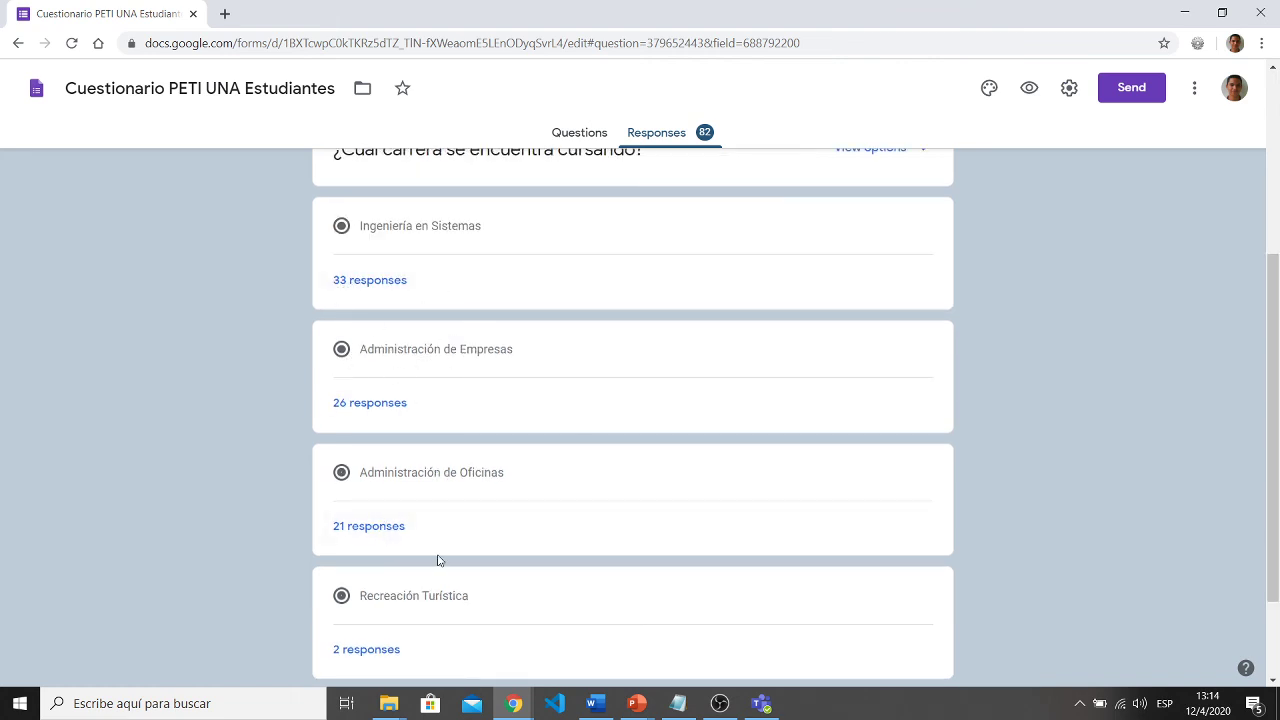
{"action": "scroll", "coordinate": [437, 560], "scroll_direction": "up", "scroll_amount": 3}
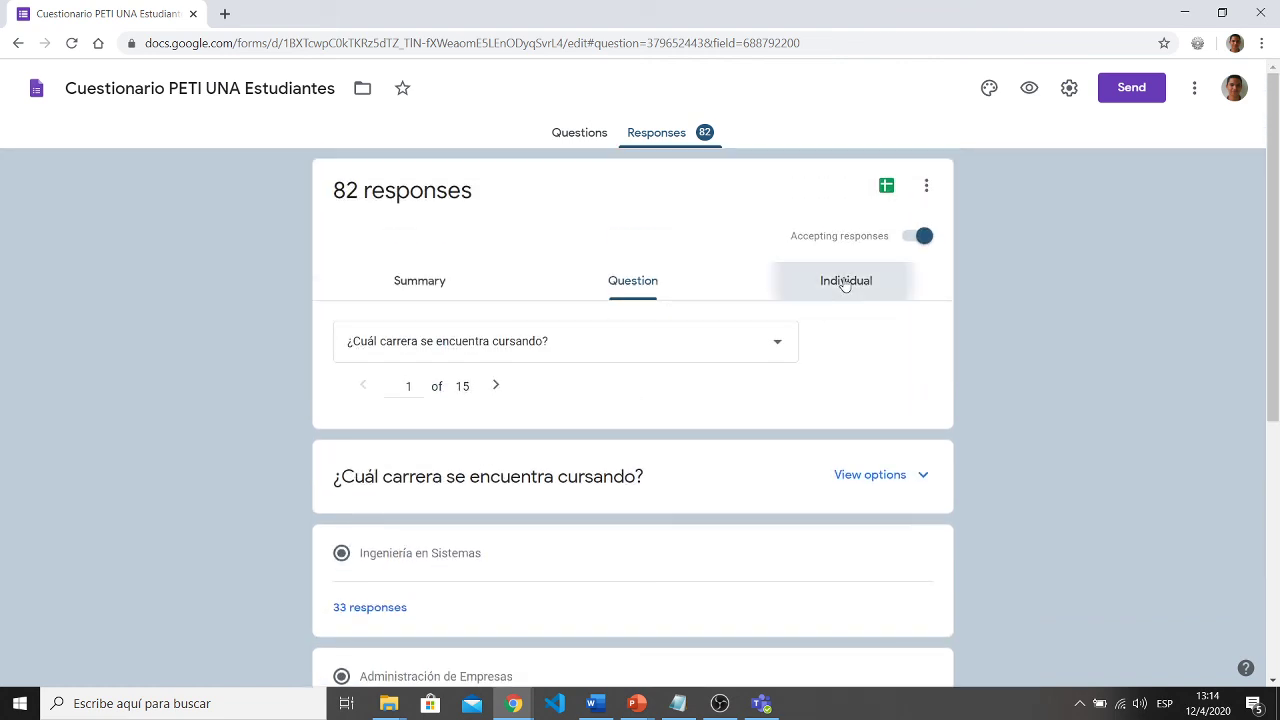
- View individual responses through response 2 of 82, then bring OBS to the front
{"action": "left_click", "coordinate": [845, 281]}
{"action": "scroll", "coordinate": [714, 393], "scroll_direction": "down", "scroll_amount": 1}
{"action": "scroll", "coordinate": [650, 445], "scroll_direction": "down", "scroll_amount": 4}
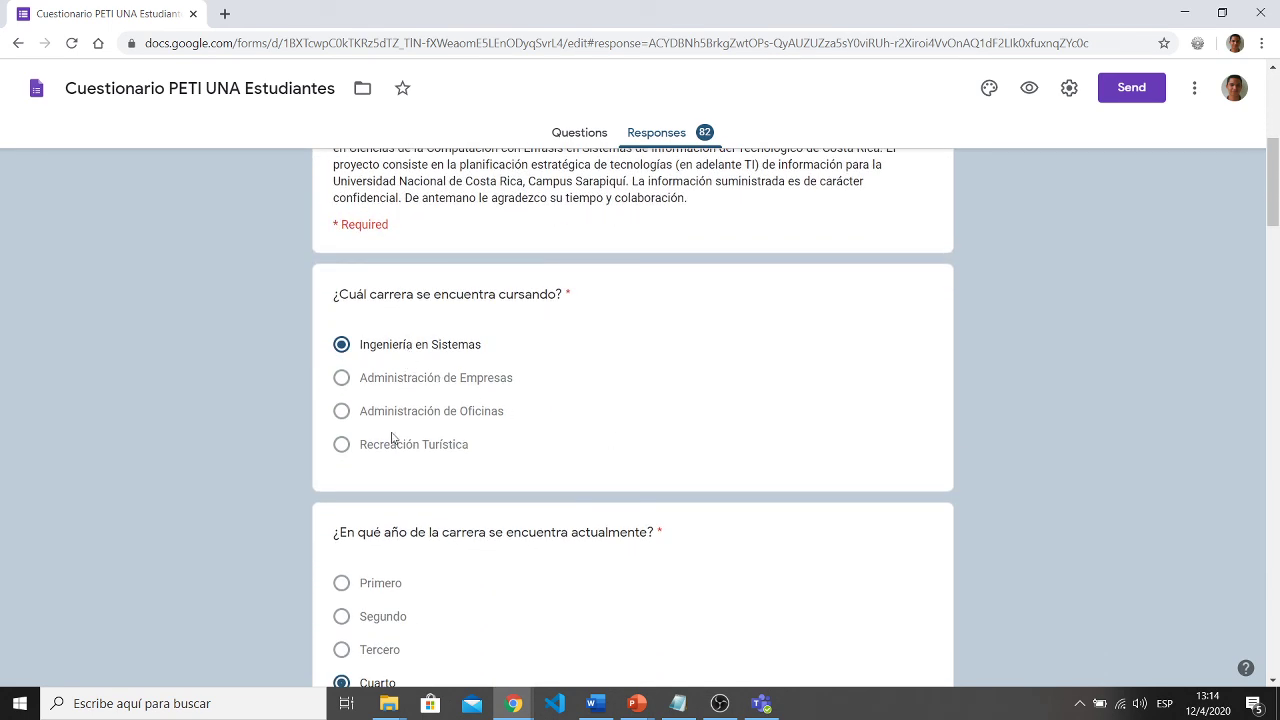
{"action": "scroll", "coordinate": [365, 558], "scroll_direction": "down", "scroll_amount": 8}
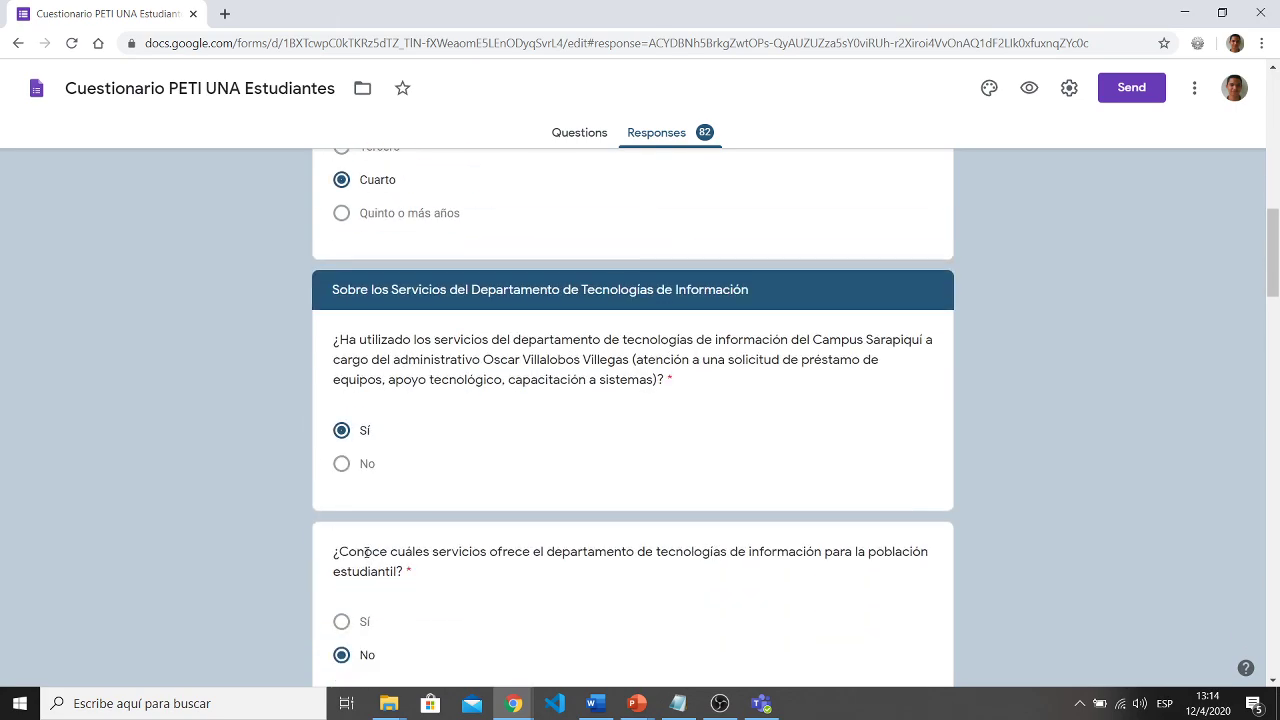
{"action": "scroll", "coordinate": [366, 552], "scroll_direction": "up", "scroll_amount": 12}
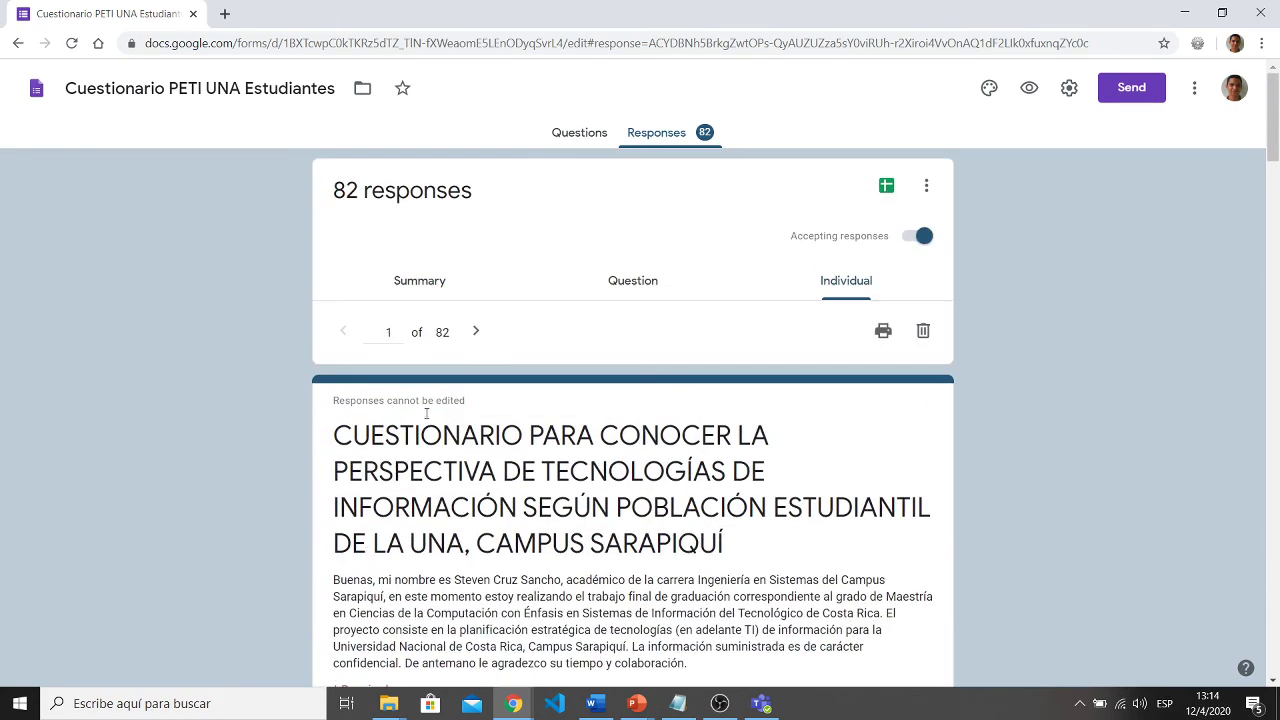
{"action": "left_click", "coordinate": [477, 331]}
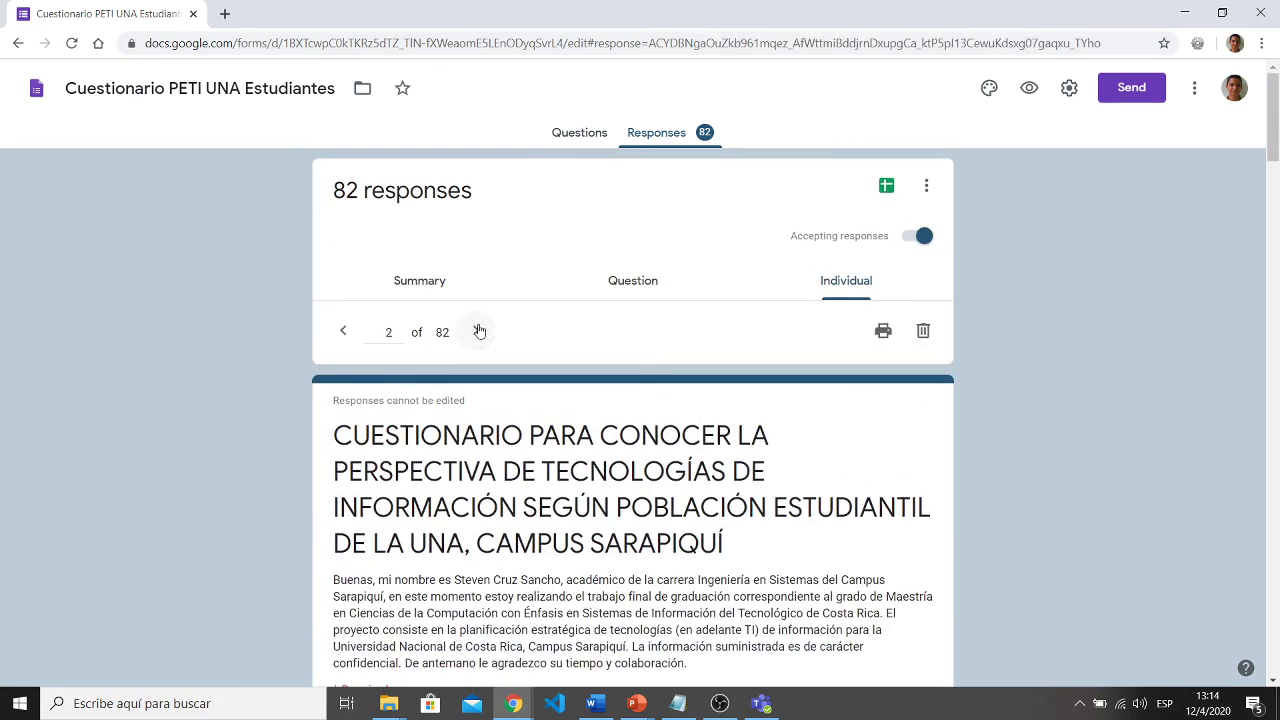
{"action": "scroll", "coordinate": [479, 331], "scroll_direction": "down", "scroll_amount": 5}
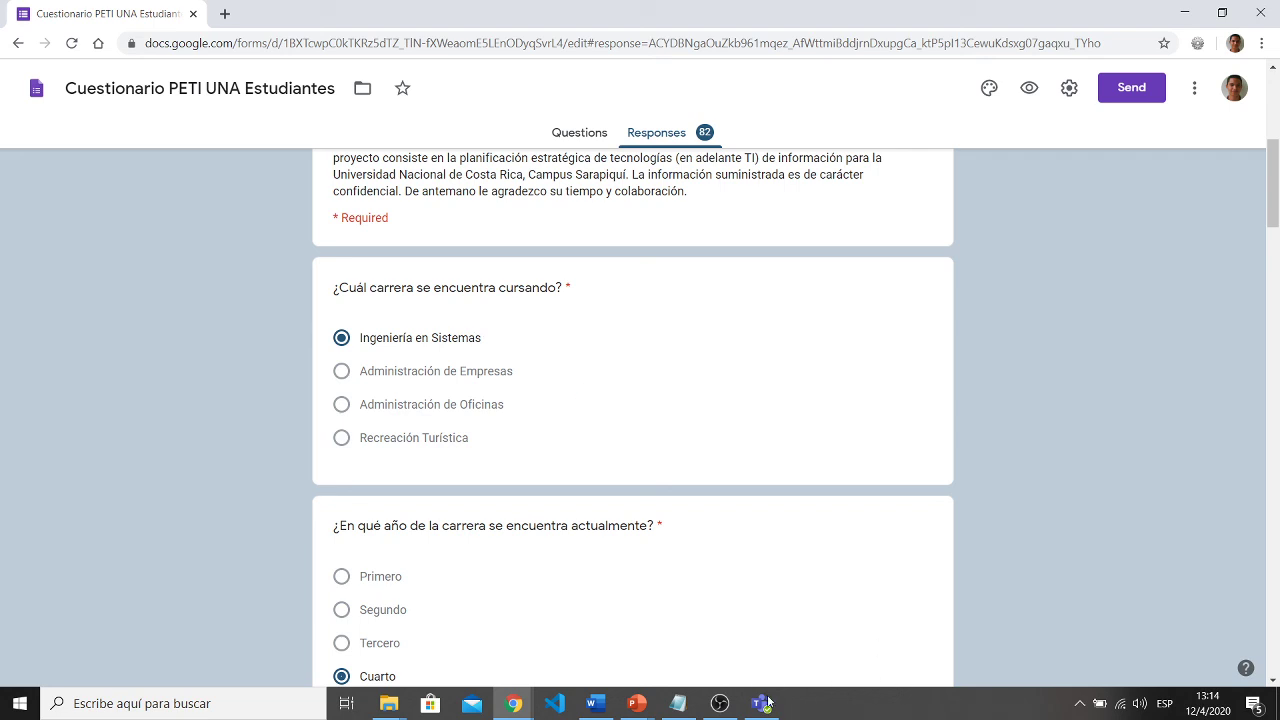
{"action": "left_click", "coordinate": [722, 708]}
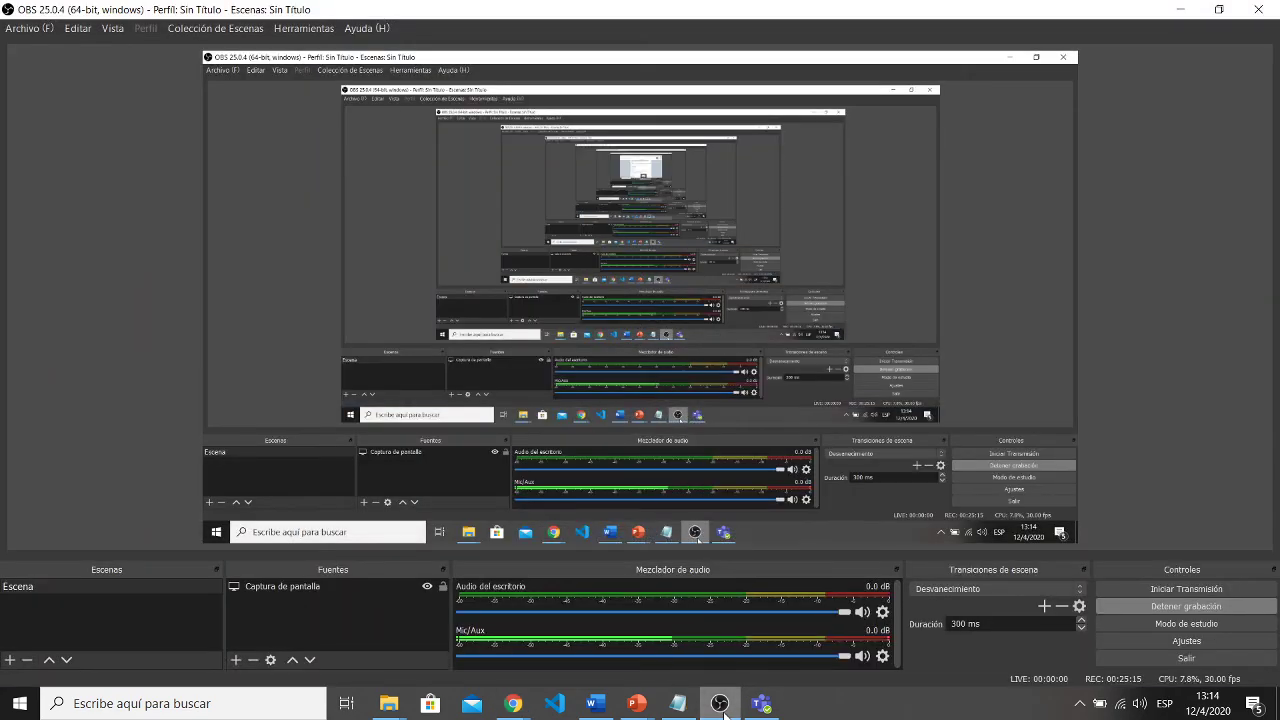